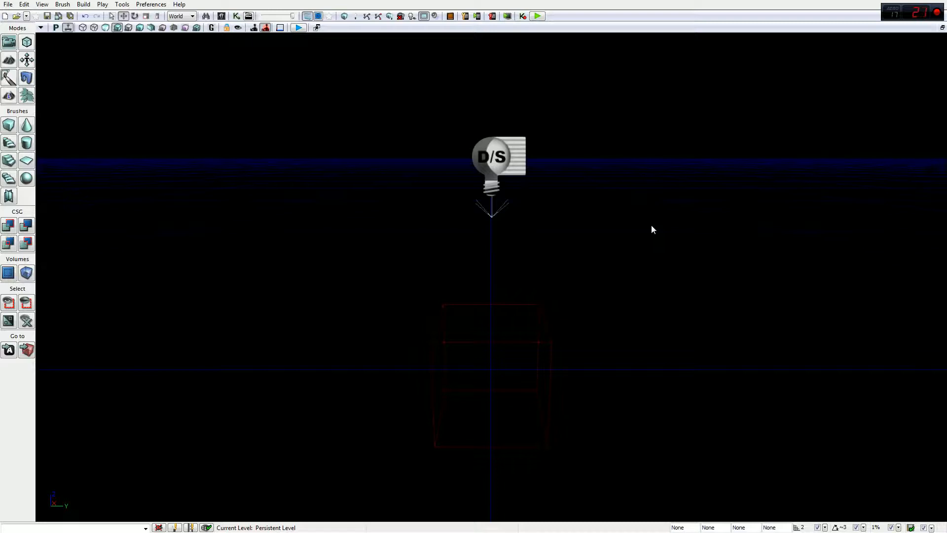
Step: Open the Tools menu to reach its New Terrain entry
left_click(122, 5)
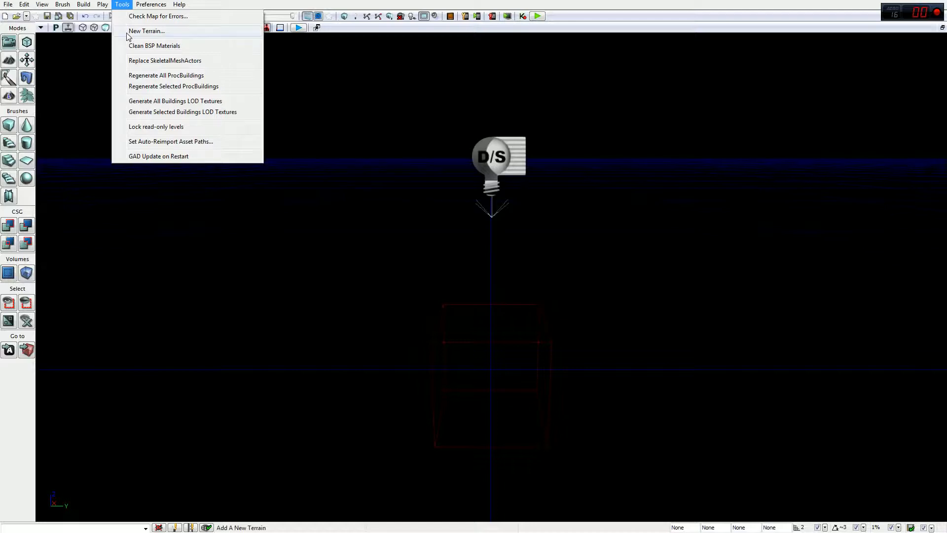
Step: Start the New Terrain Wizard and keep its location at 0, 0, 0
left_click(146, 31)
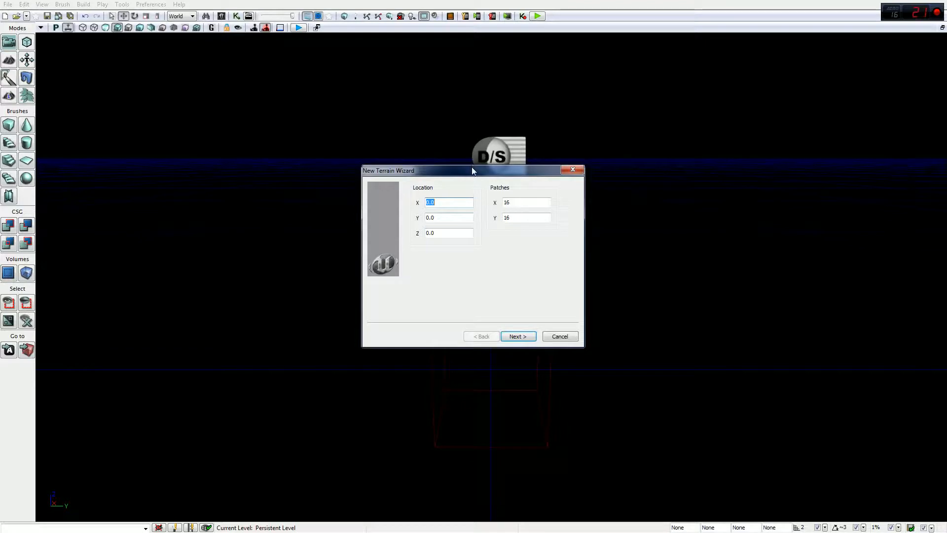
left_click_drag(471, 170, 294, 126)
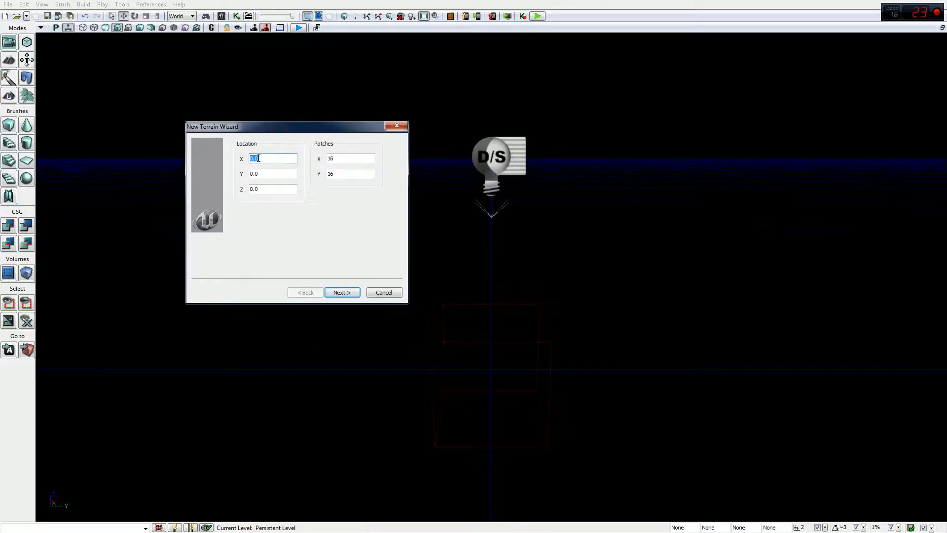
left_click(265, 187)
key("shift+Tab")
key("shift+Tab")
left_click(268, 191)
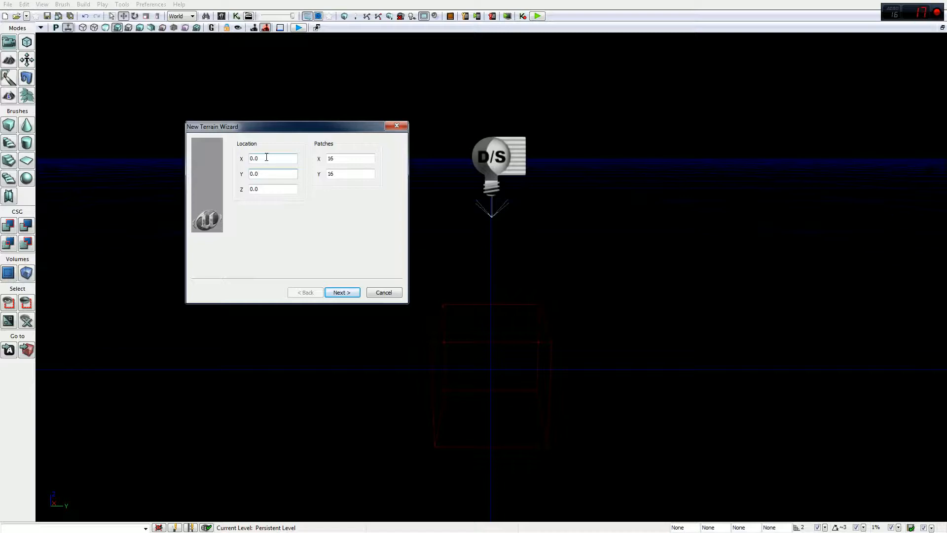
left_click(349, 174)
Step: Set Patches X and Y to 500 and finish the wizard without layers
left_click(350, 158)
key("BackSpace")
key("BackSpace")
type("500")
key("Tab")
type("500")
left_click(338, 292)
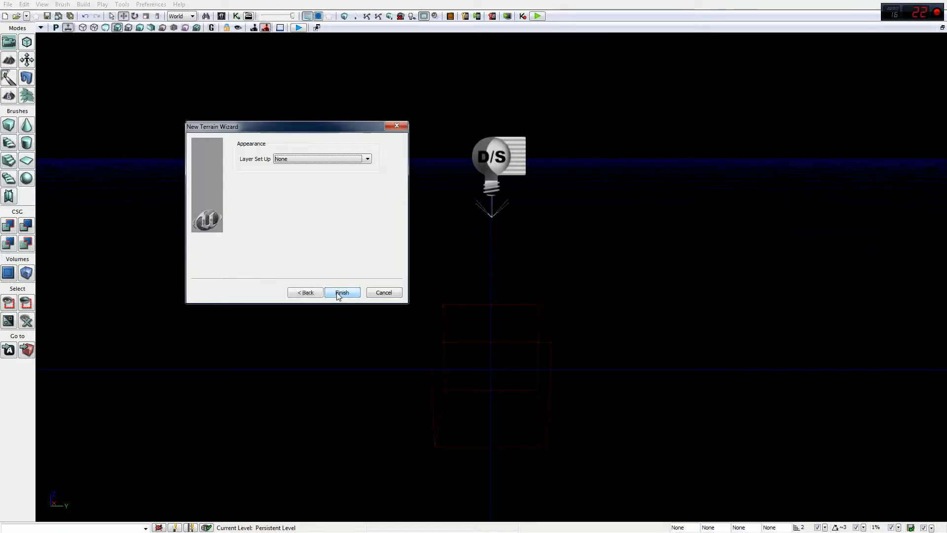
left_click(338, 293)
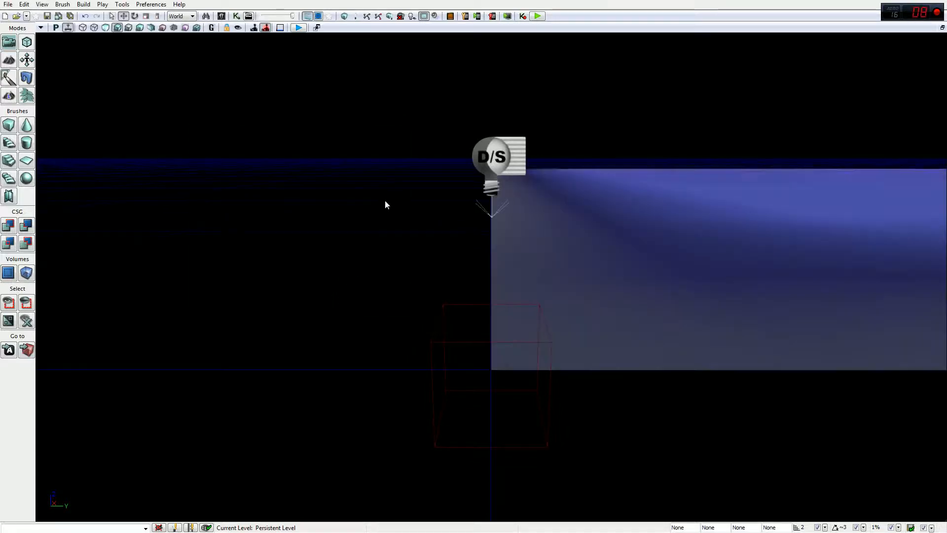
Step: Select Terrain_0 and move it 106 units sideways
mouse_move(379, 185)
right_mouse_down()
mouse_move(424, 227)
mouse_move(380, 184)
right_mouse_up()
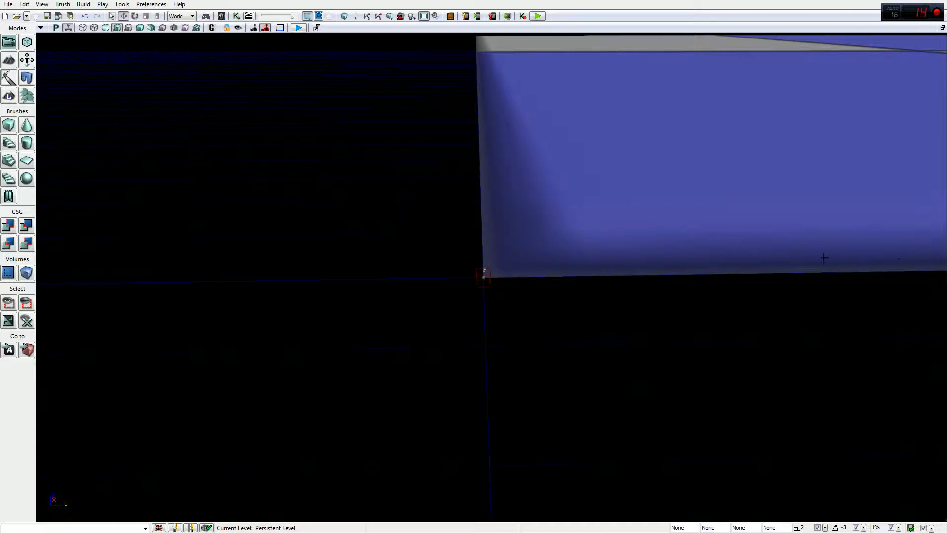
left_click_drag(519, 138, 517, 194)
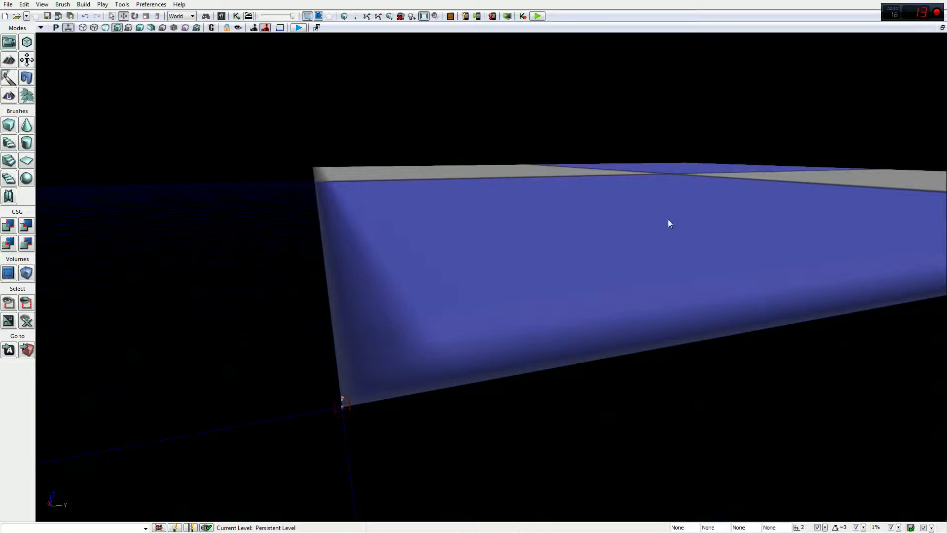
left_click(546, 260)
left_click_drag(546, 260, 2, 526)
right_click_drag(537, 263, 536, 263)
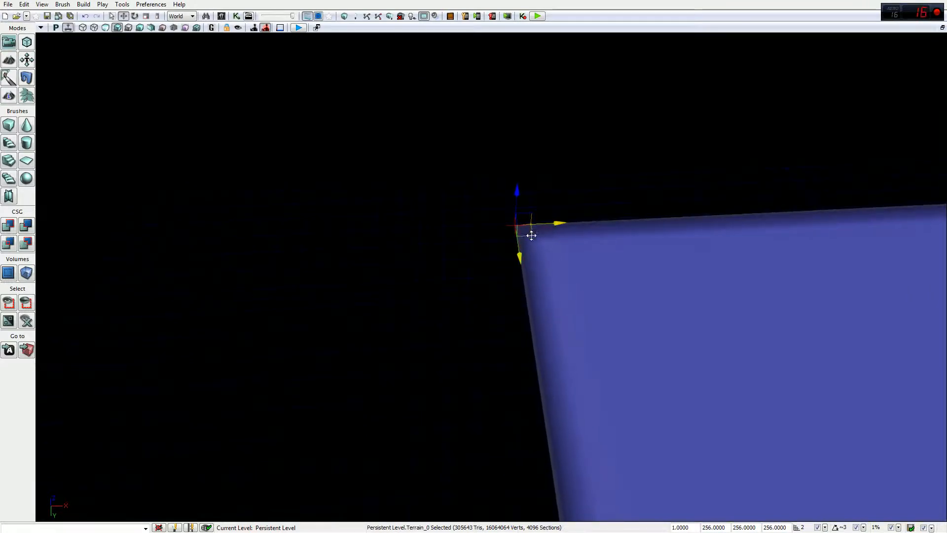
left_click_drag(507, 242, 169, 210)
Step: Orbit the camera to look out across the checkered terrain surface
right_click_drag(369, 256, 403, 257)
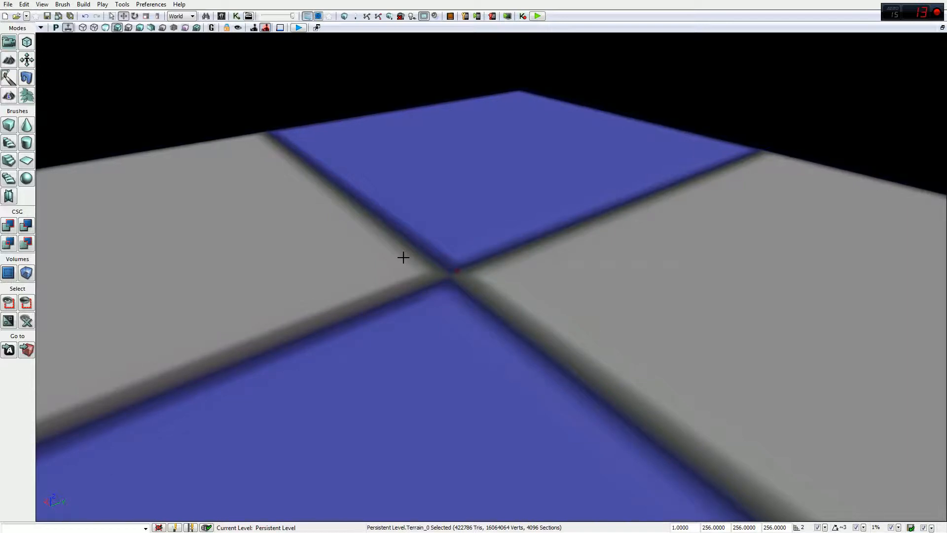
right_click_drag(404, 257, 431, 211)
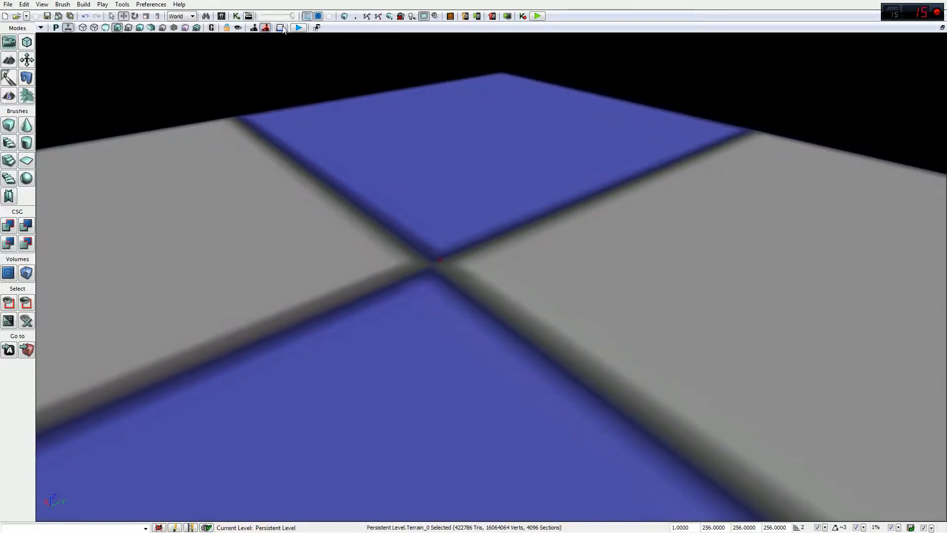
right_click_drag(423, 167, 404, 152)
right_click_drag(464, 281, 373, 195)
Step: Add a PlayerStart on the terrain and launch Play in Editor
right_click(372, 195)
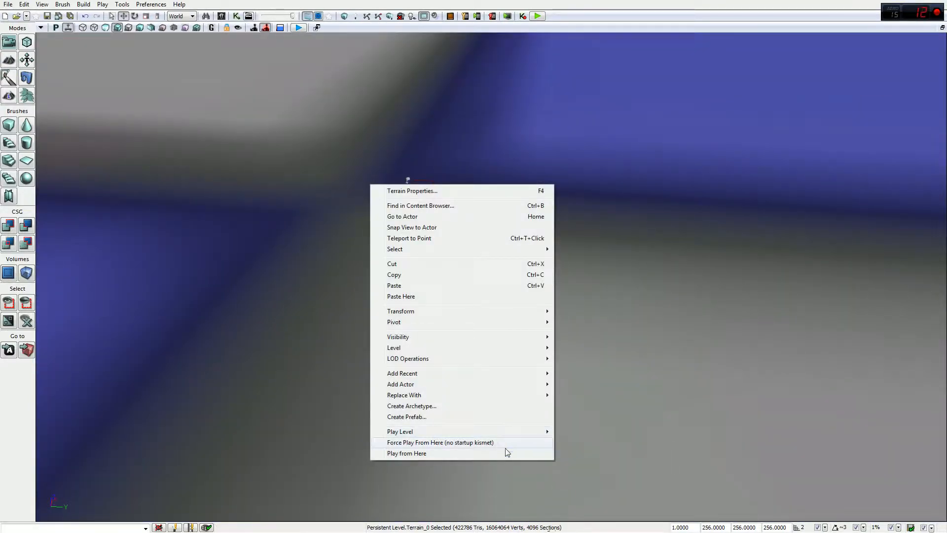
mouse_move(534, 387)
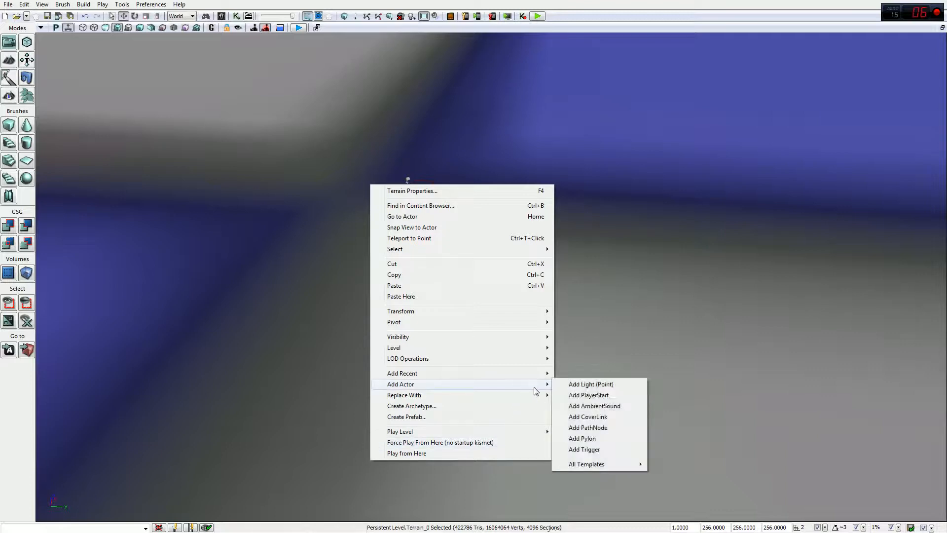
left_click(575, 395)
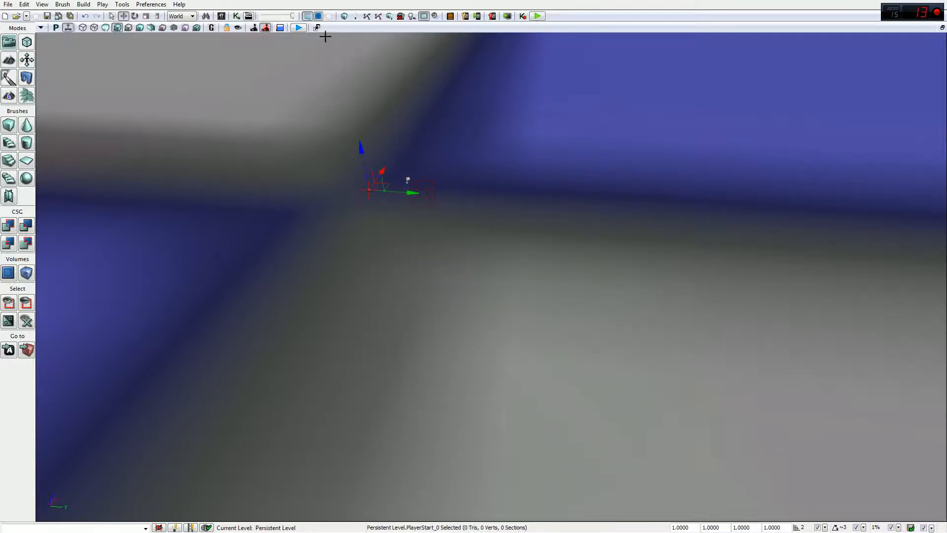
left_click(535, 17)
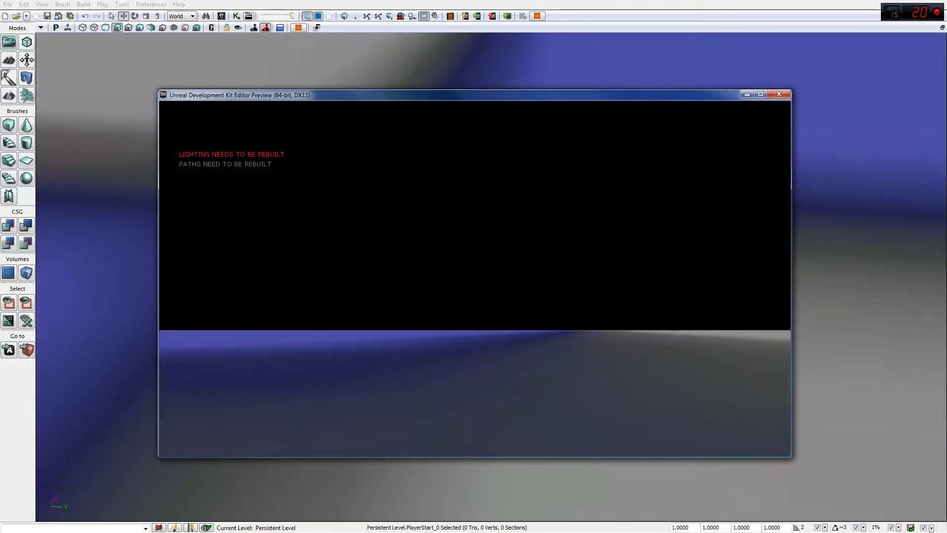
Step: Close the play preview, reframe the terrain, and bring up the Content Browser
key("Escape")
left_click_drag(420, 302, 420, 303)
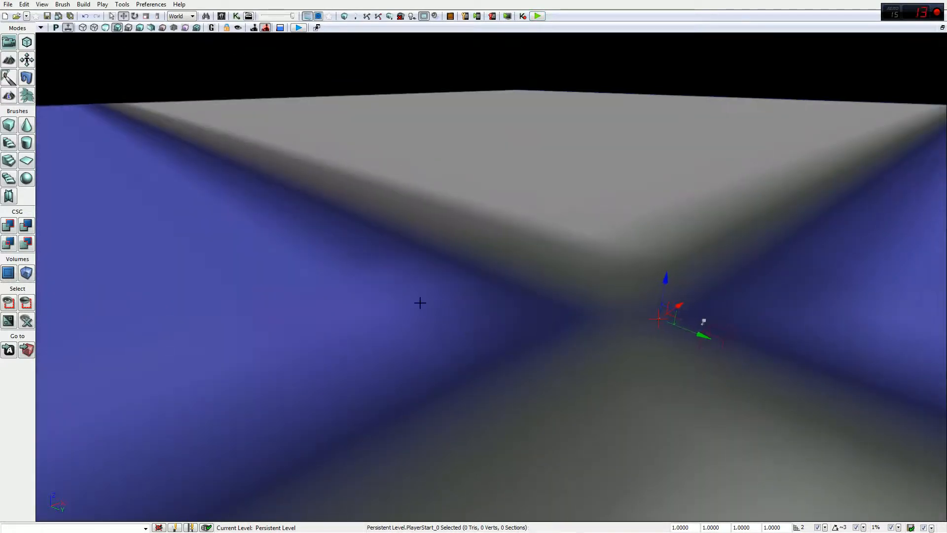
left_click(222, 15)
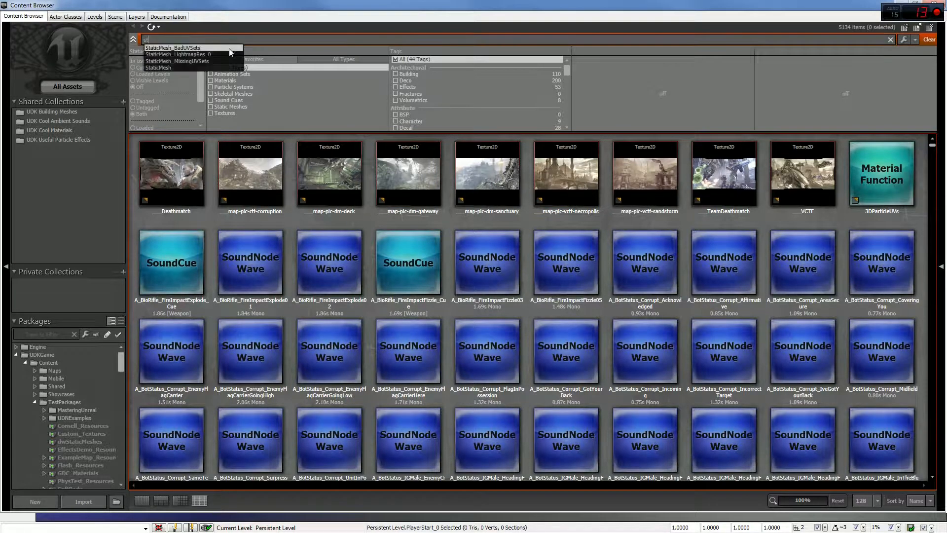
Step: Search 'sky', filter to Static Meshes, select SM_SkySphere, and shrink the browser window
type("ky")
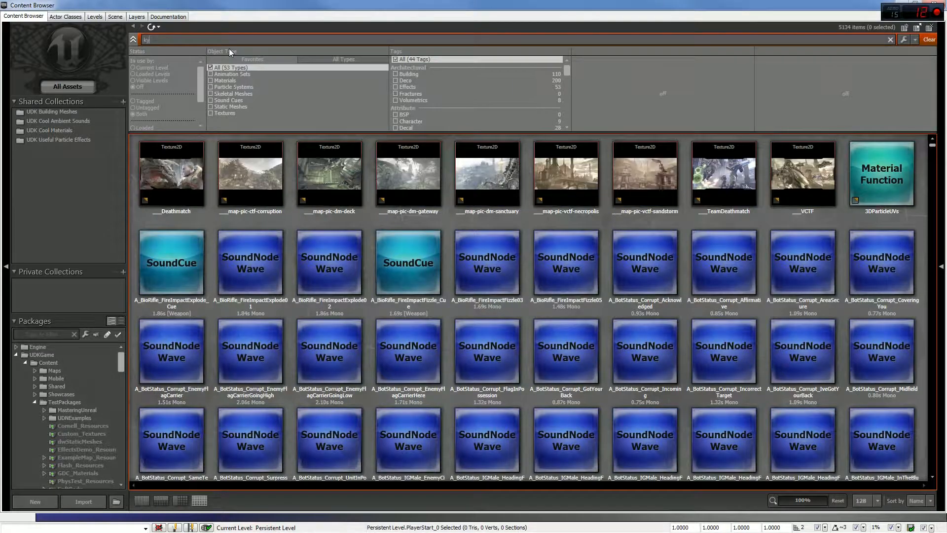
key("BackSpace")
key("BackSpace")
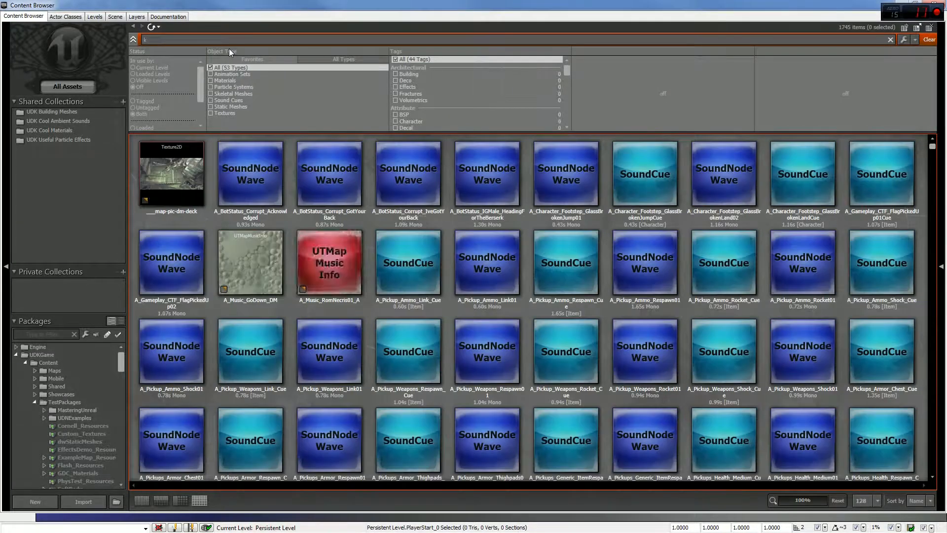
type("ky")
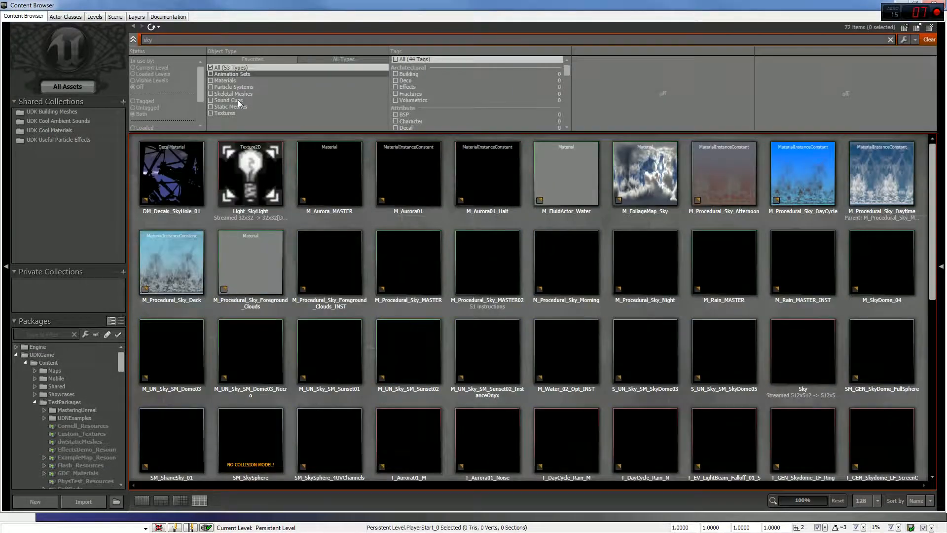
left_click(230, 107)
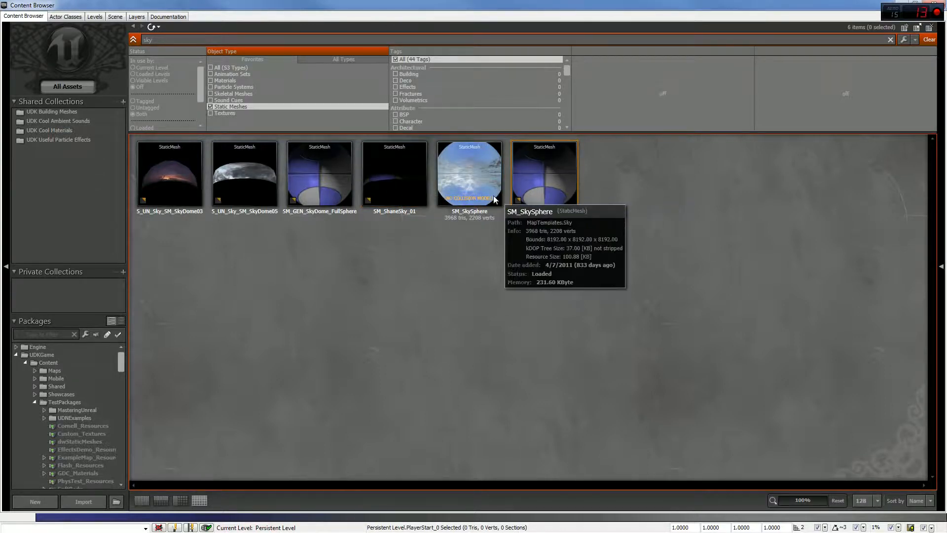
left_click(478, 178)
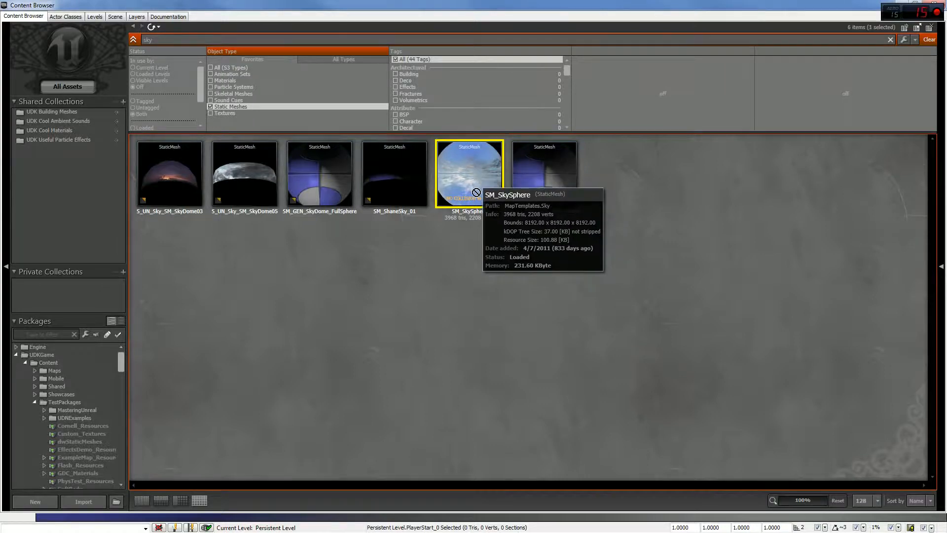
double_click(530, 5)
left_click_drag(566, 7, 339, 42)
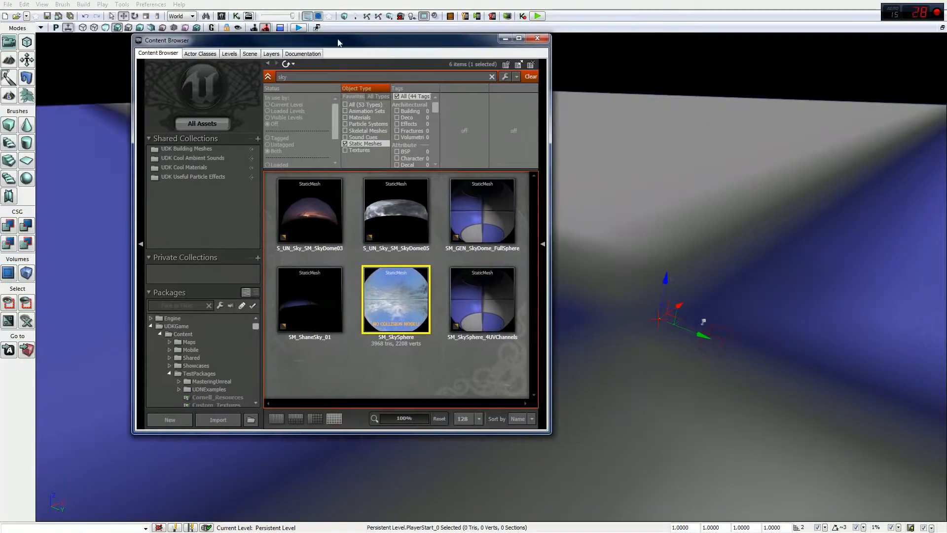
Step: Drop SM_SkySphere into the viewport as StaticMeshActor_0 and minimize the Content Browser
left_click_drag(394, 289, 595, 329)
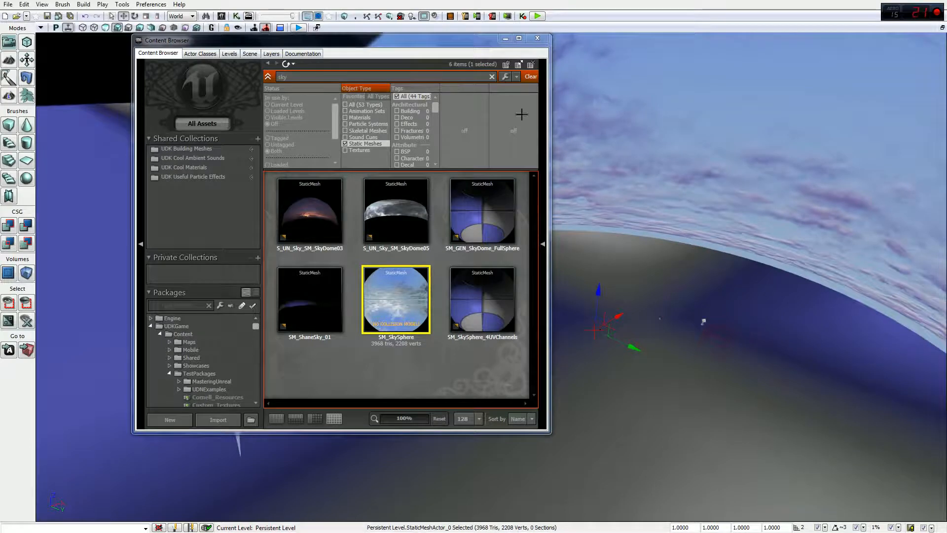
left_click(506, 41)
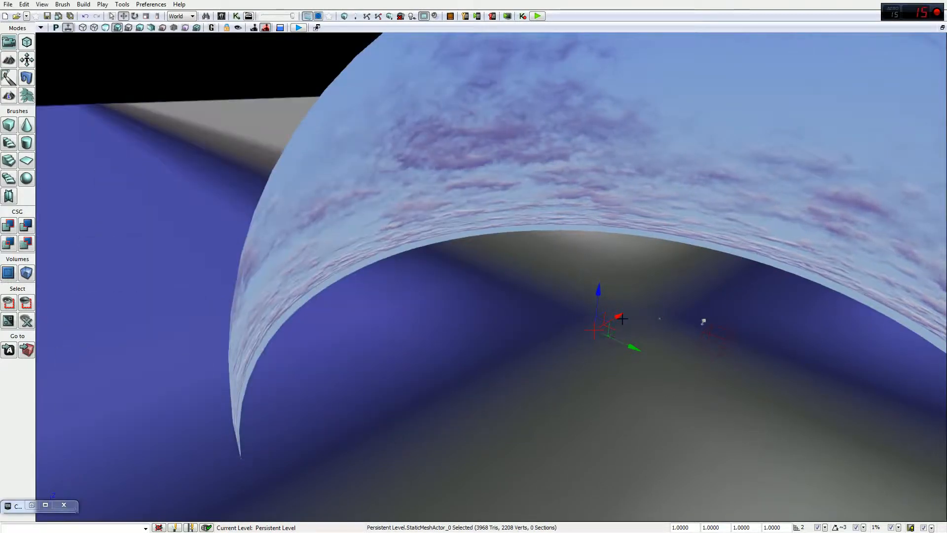
mouse_move(602, 318)
left_mouse_down()
mouse_move(575, 323)
mouse_move(596, 311)
left_mouse_up()
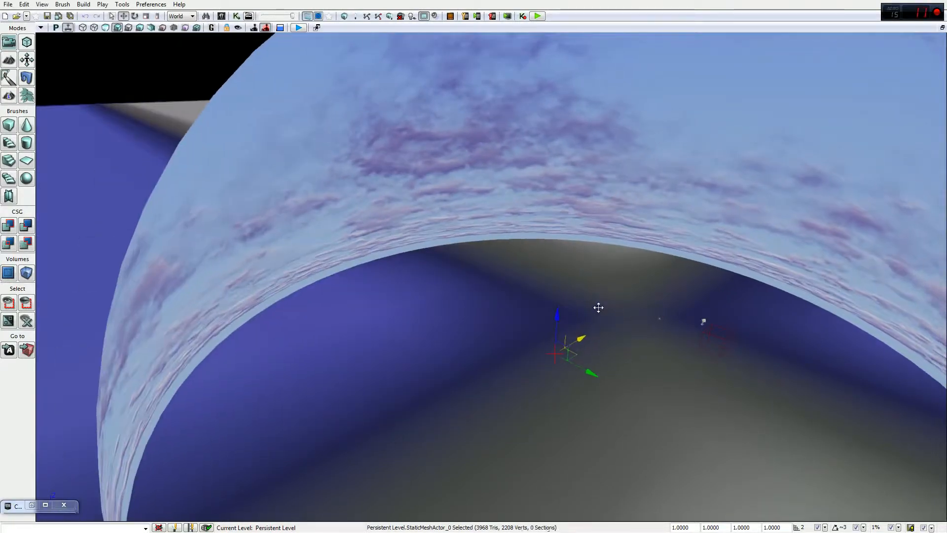
right_click_drag(491, 276, 410, 267)
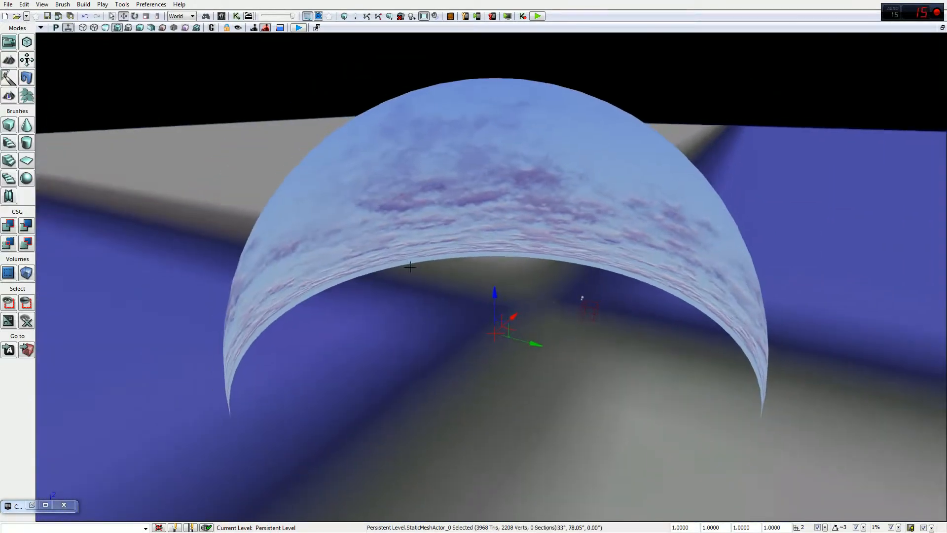
Step: Show sky assets of All Types and inspect M_FoliageMap_Sky in the Material Editor
left_click(32, 504)
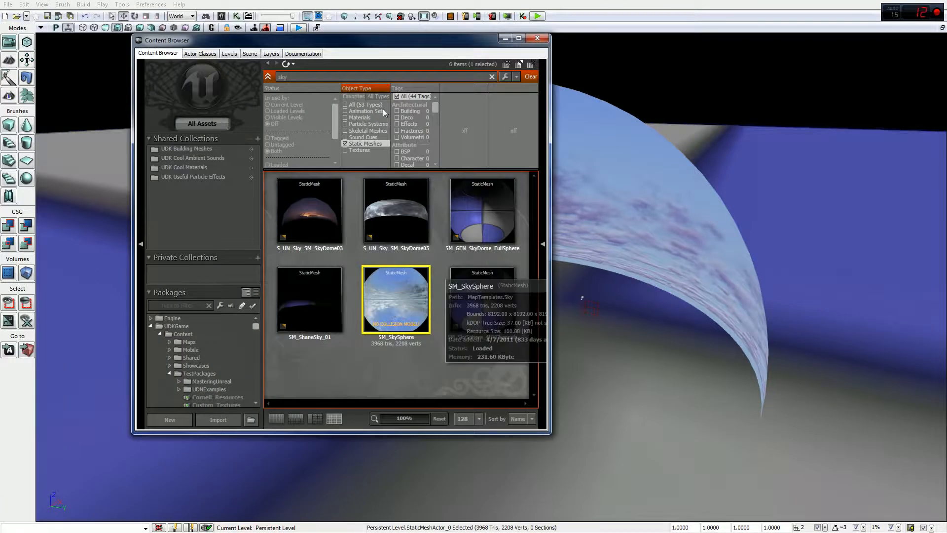
left_click(345, 144)
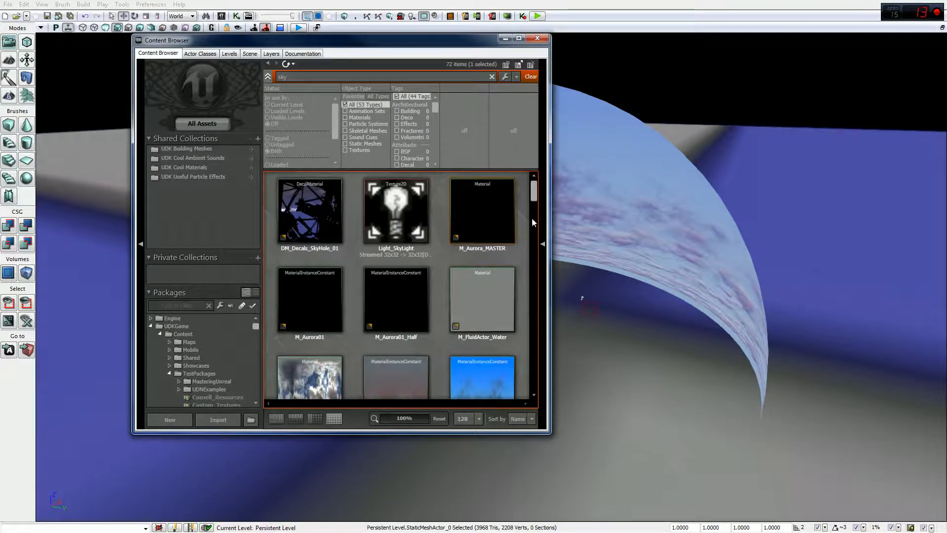
left_click_drag(534, 198, 534, 205)
left_click_drag(533, 207, 533, 218)
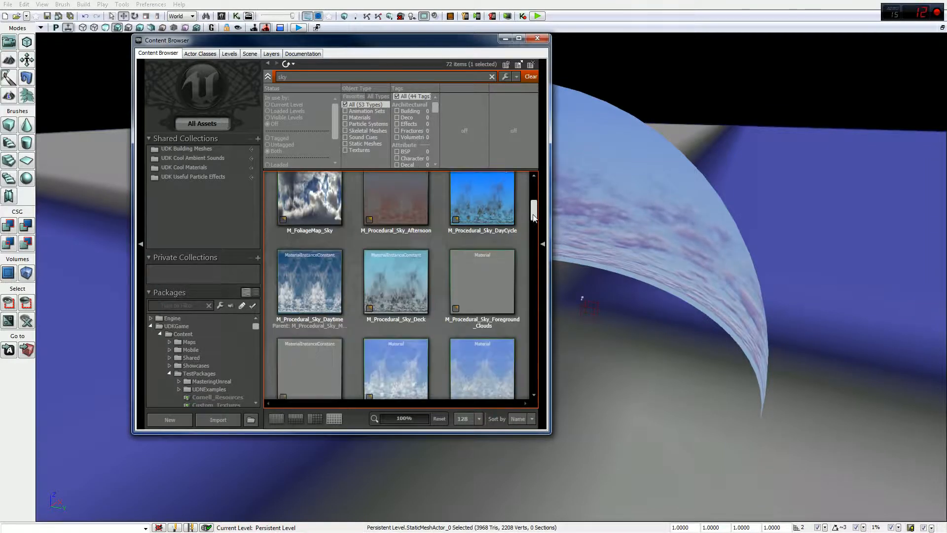
left_click(324, 209)
right_click(324, 210)
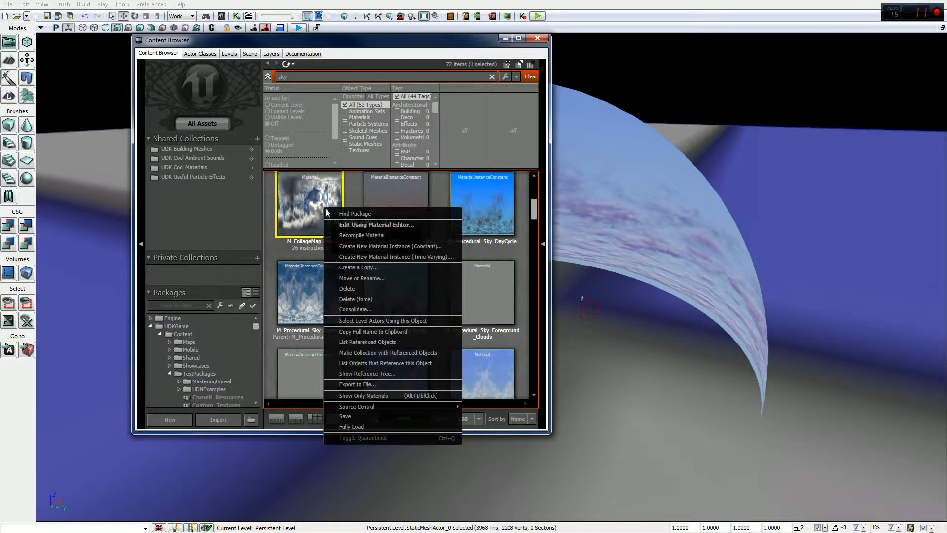
left_click(350, 226)
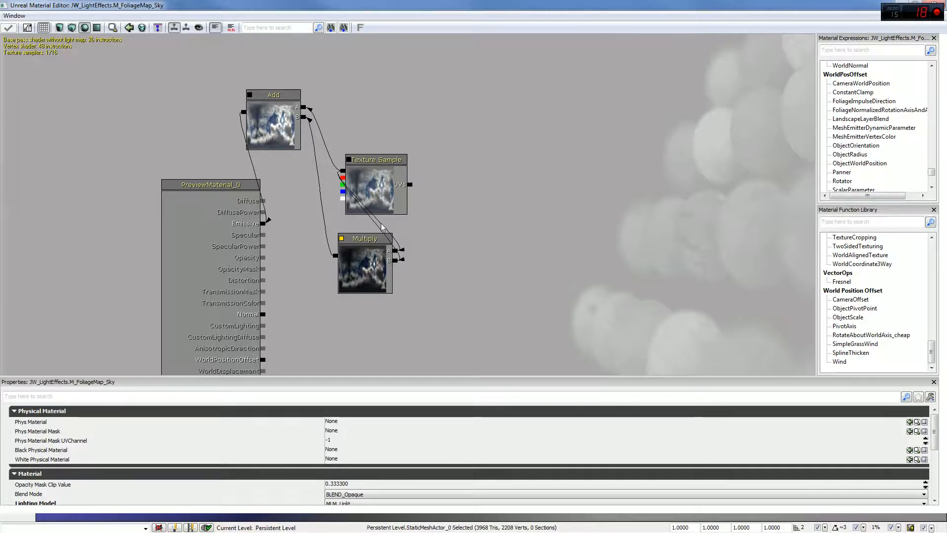
left_click(942, 4)
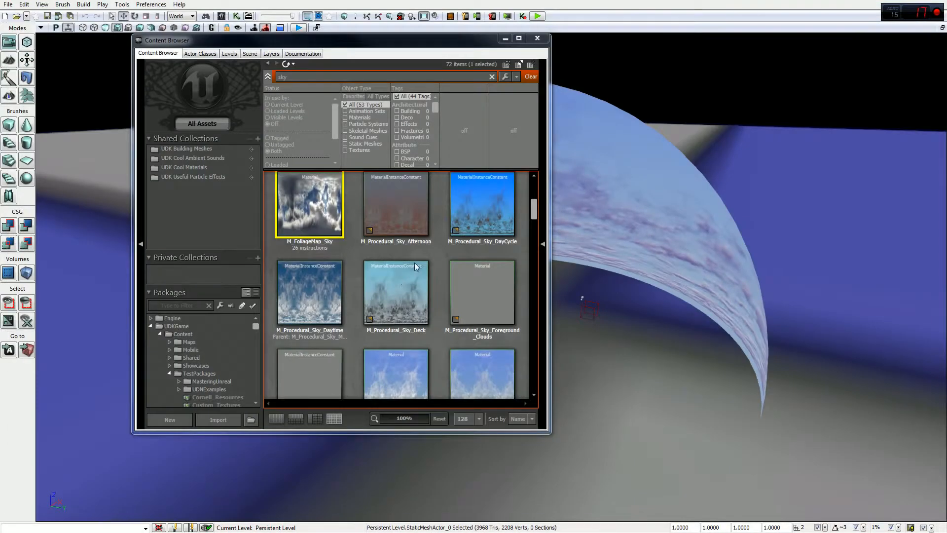
Step: Select M_Procedural_Sky_MASTER and bring up its context menu
left_click(324, 306)
scroll(393, 365, "down", 1)
left_click(395, 368)
right_click(394, 373)
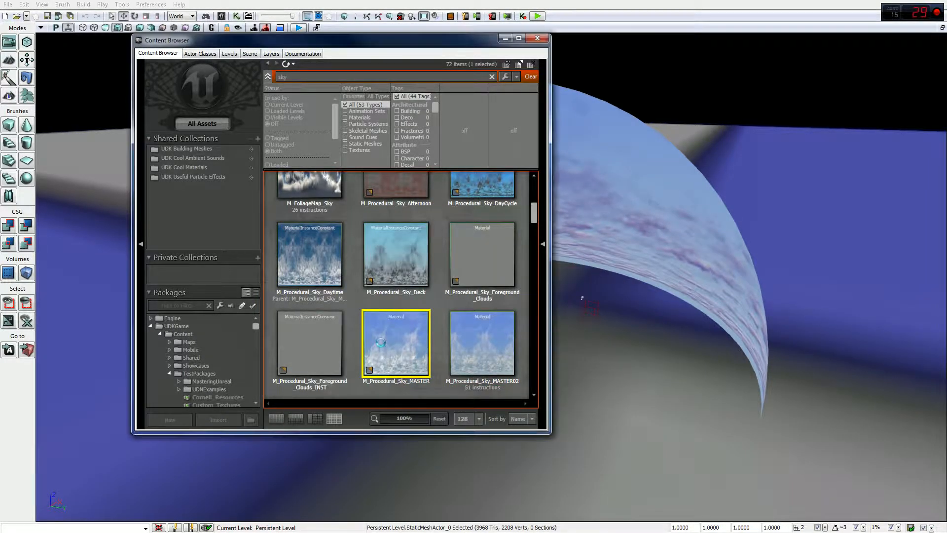
right_click(381, 343)
left_click(407, 129)
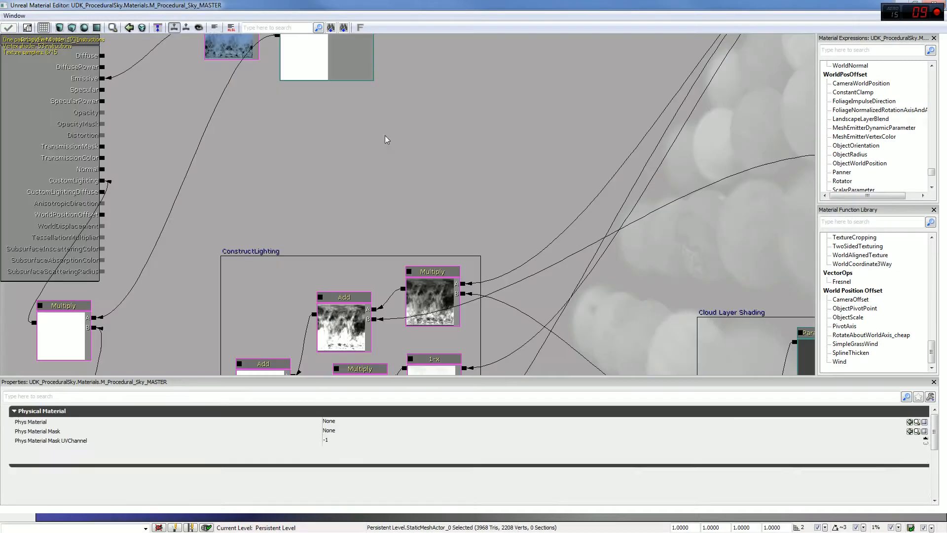
left_click_drag(416, 176, 438, 174)
scroll(438, 173, "down", 6)
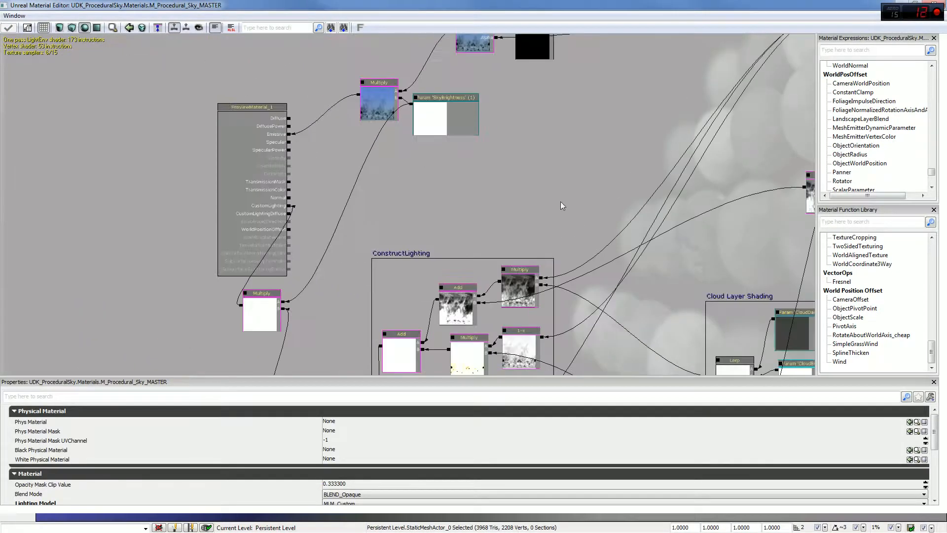
scroll(584, 202, "down", 4)
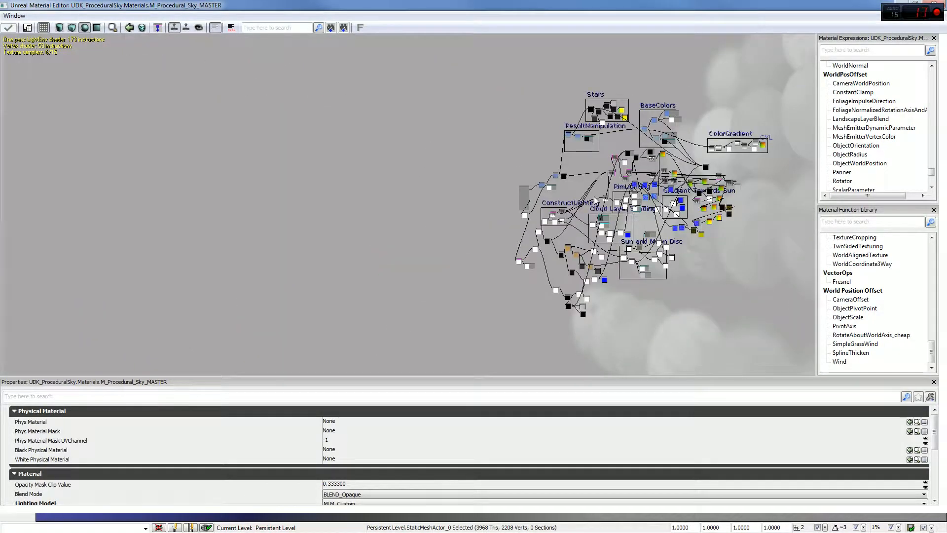
scroll(596, 199, "up", 3)
left_click_drag(539, 213, 414, 97)
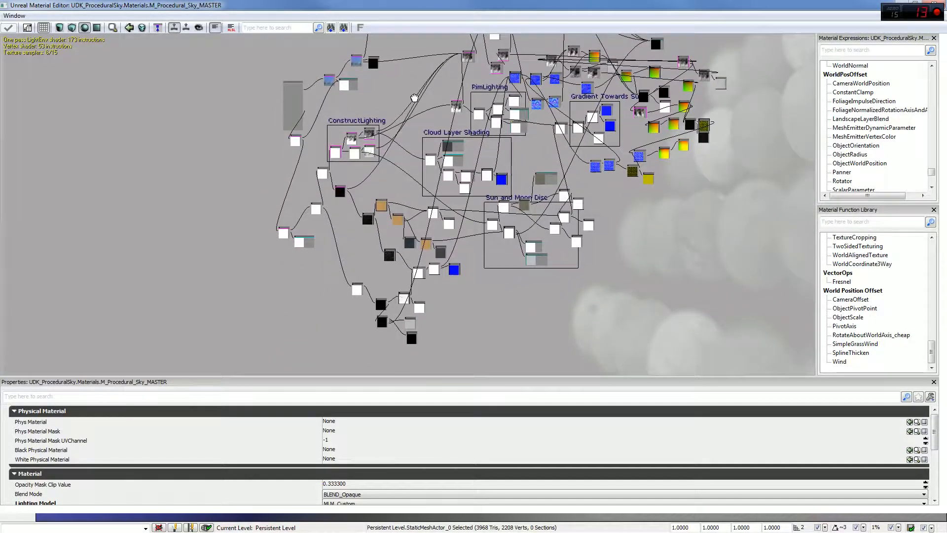
left_click_drag(429, 201, 481, 227)
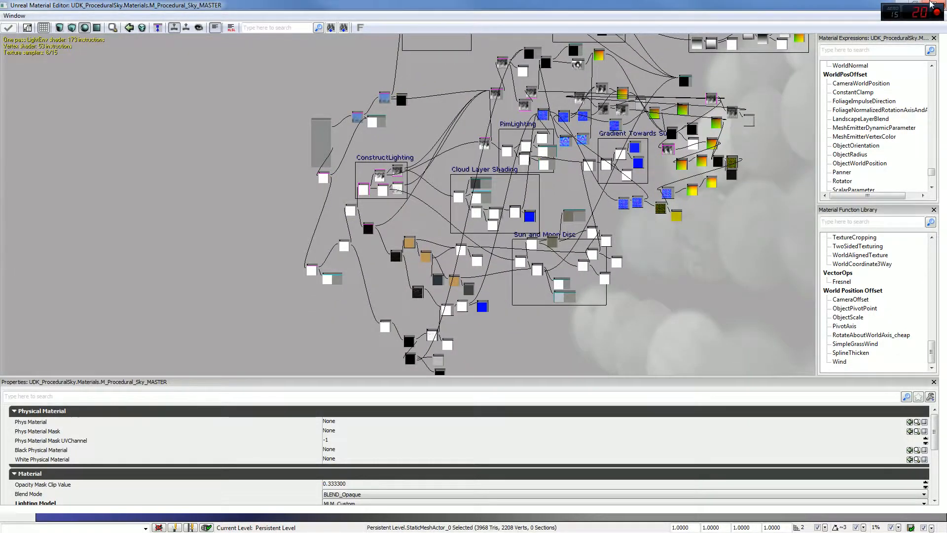
left_click(932, 4)
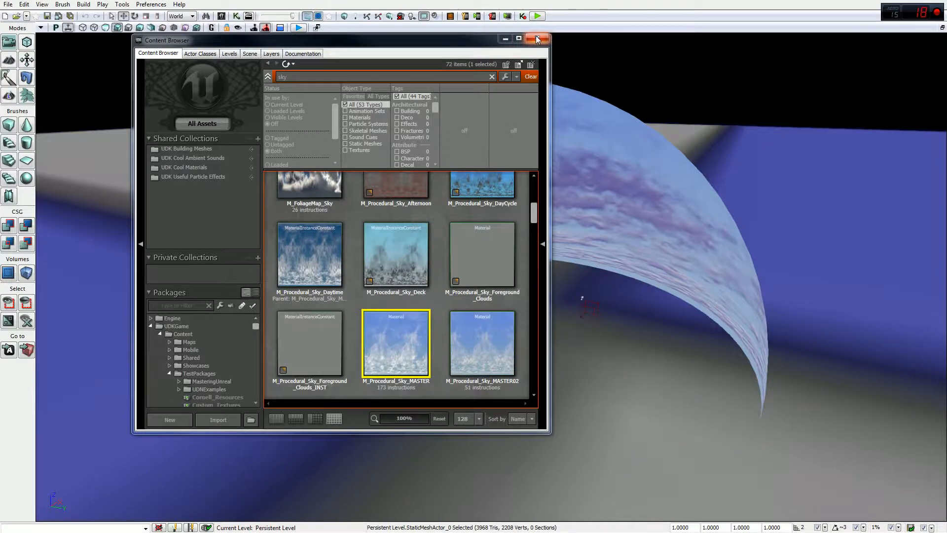
Step: Close the Content Browser, frame the sky dome, and select the status-bar DrawScale field
left_click(537, 40)
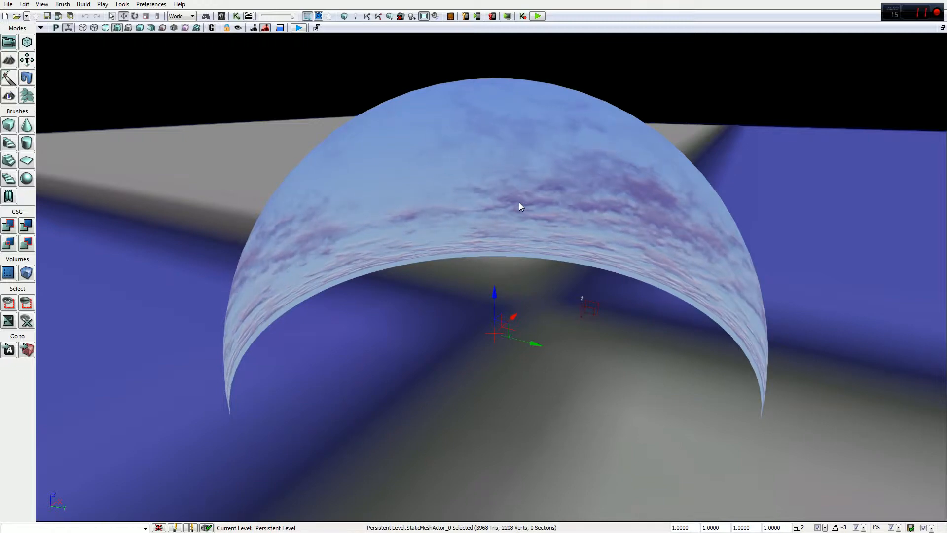
right_click_drag(491, 277, 380, 375)
right_click_drag(695, 340, 694, 372)
left_click(674, 526)
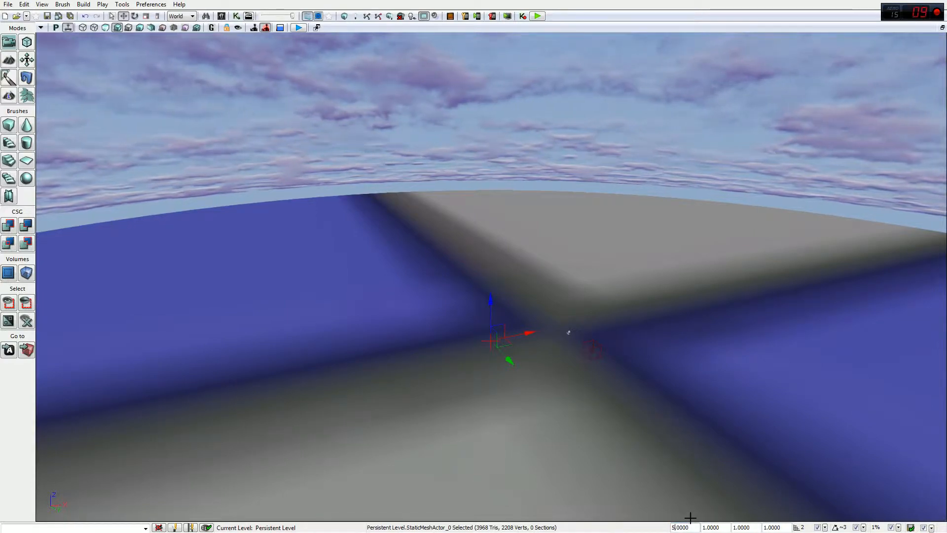
Step: Set the sky dome's DrawScale to 12, then 15, then 20
key("Return")
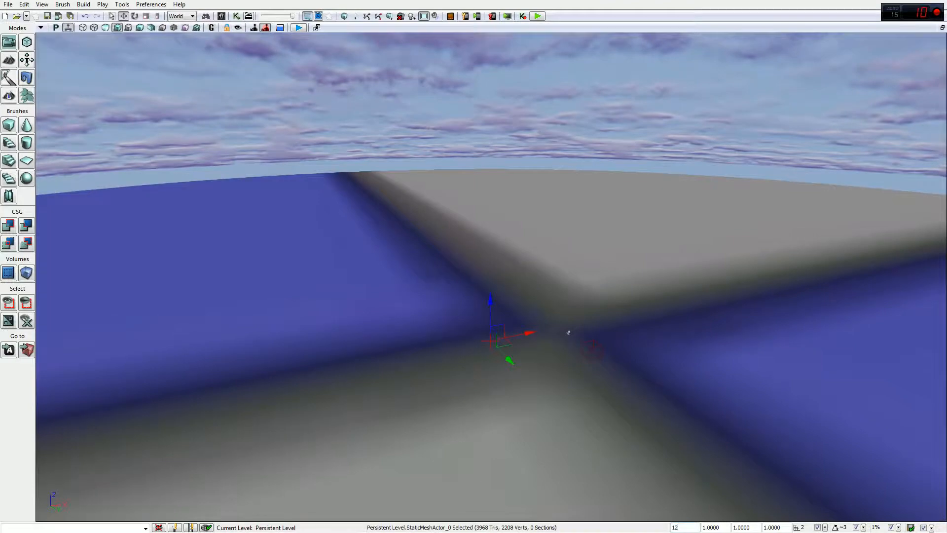
type("12")
key("Return")
type("1")
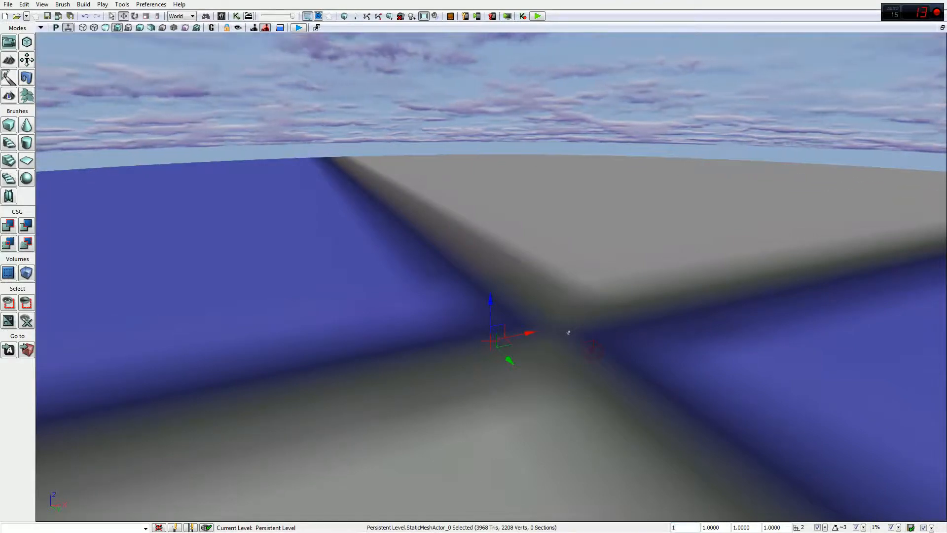
type("5")
key("Return")
type("20")
key("Return")
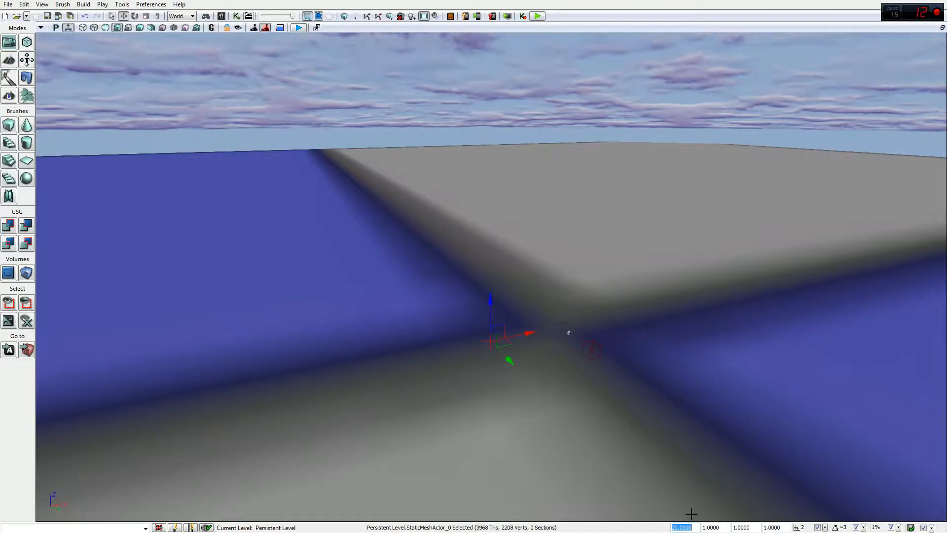
Step: Raise the sky dome along Z so its horizon sits above the blocks
right_click_drag(568, 333, 535, 278)
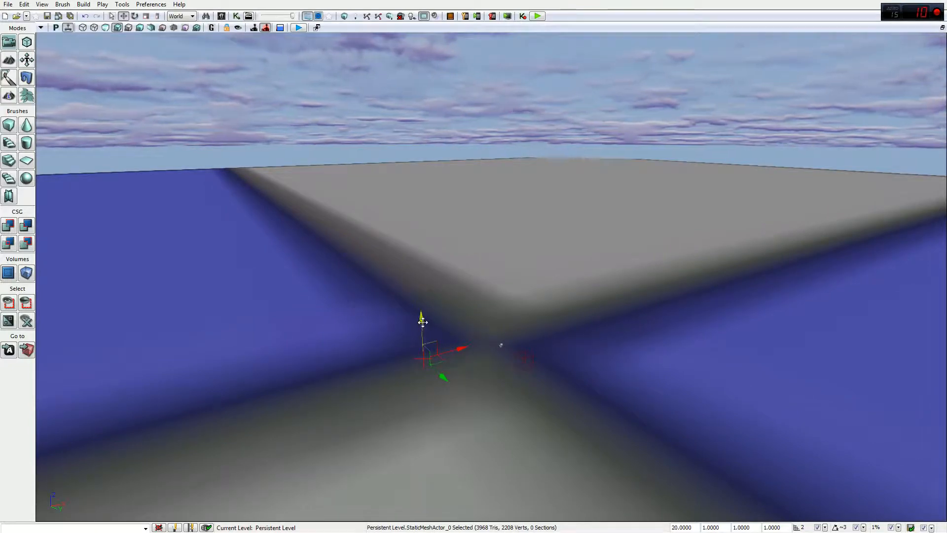
left_click_drag(419, 235, 425, 212)
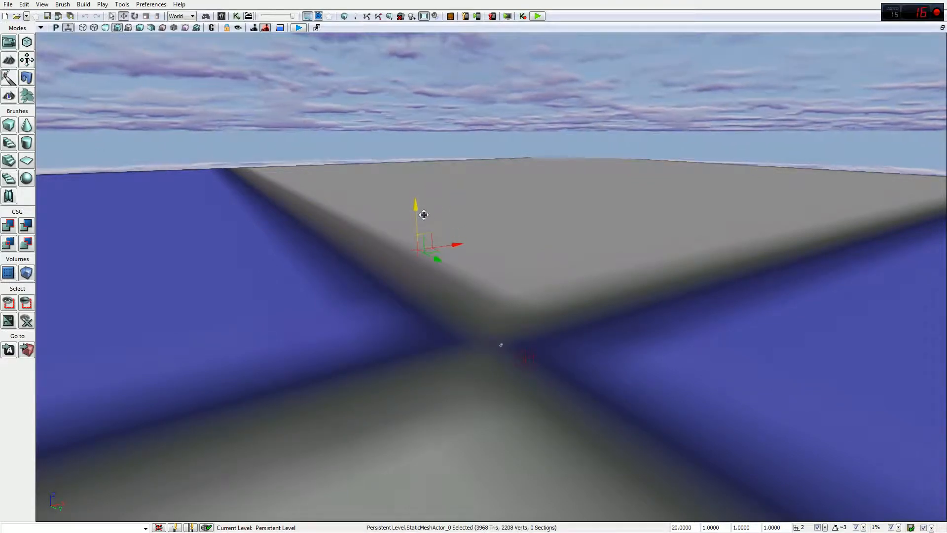
left_click_drag(420, 270, 420, 275)
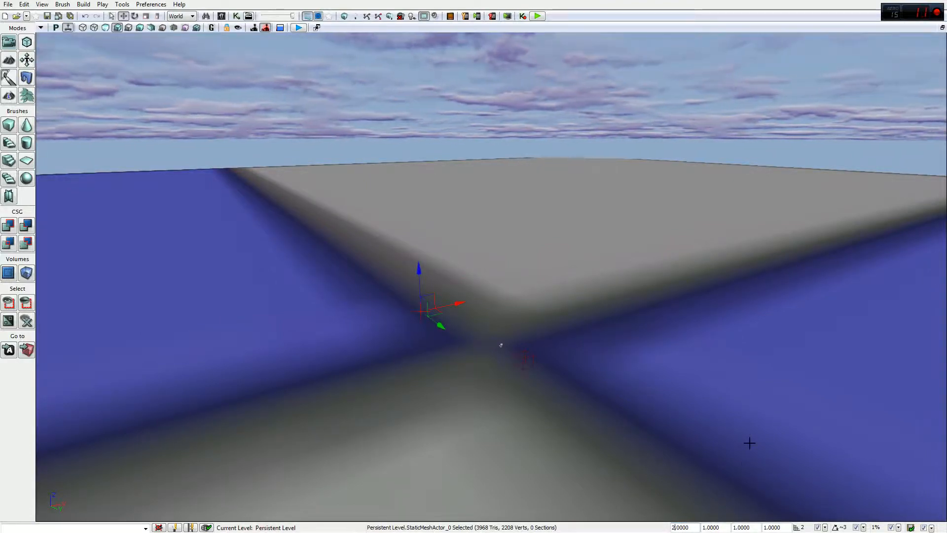
Step: Set the SM_SkySphere DrawScale to 22 and look around the enlarged cloud layer
left_click(683, 528)
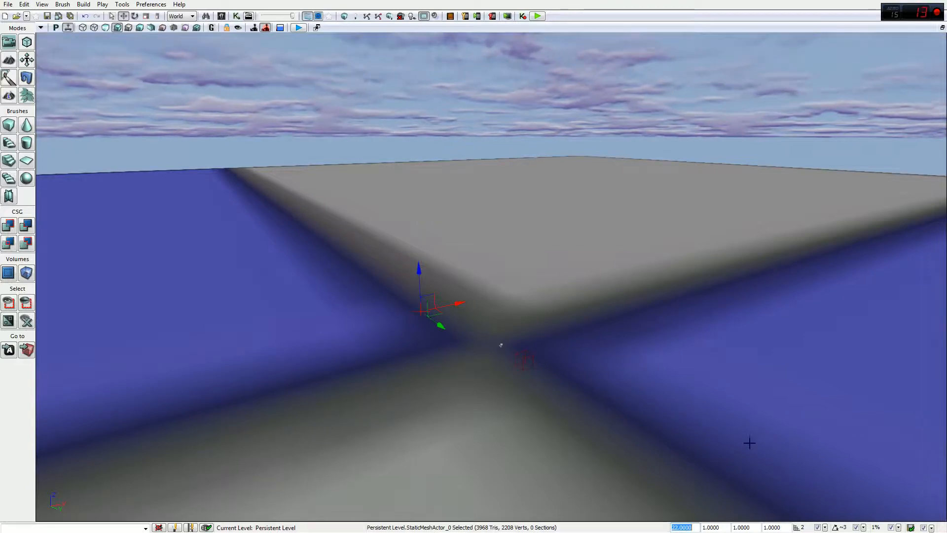
right_click_drag(500, 345, 519, 171)
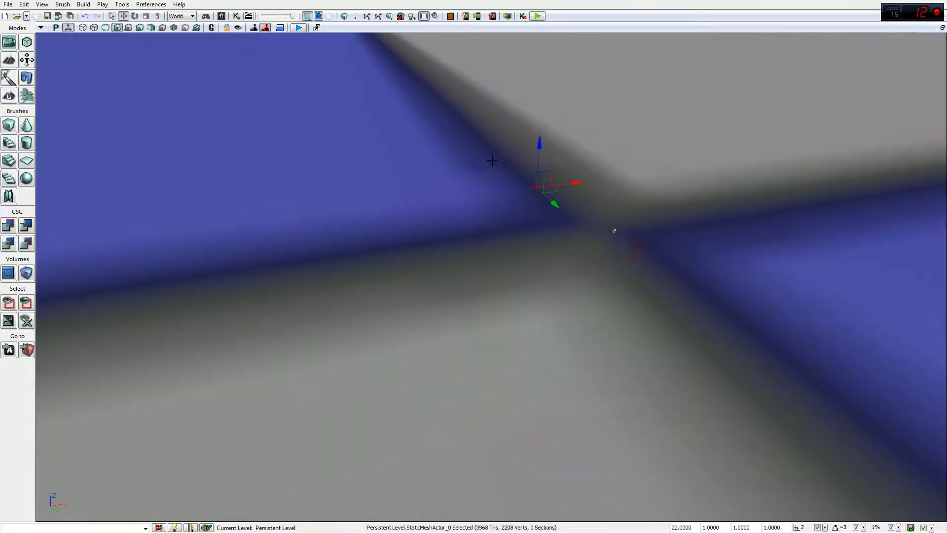
right_click_drag(624, 153, 565, 242)
right_click_drag(640, 318, 640, 317)
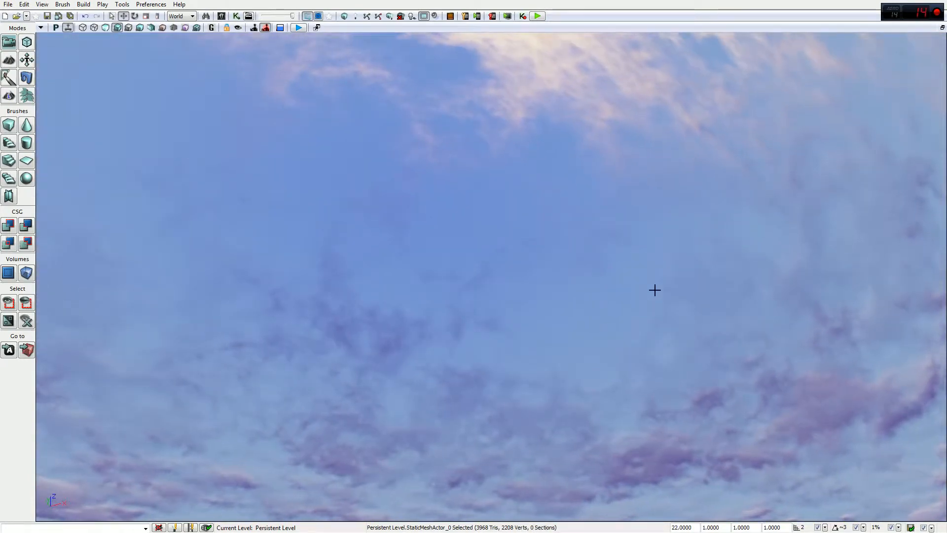
right_click_drag(640, 317, 640, 317)
right_click_drag(482, 244, 522, 209)
right_click_drag(552, 268, 591, 286)
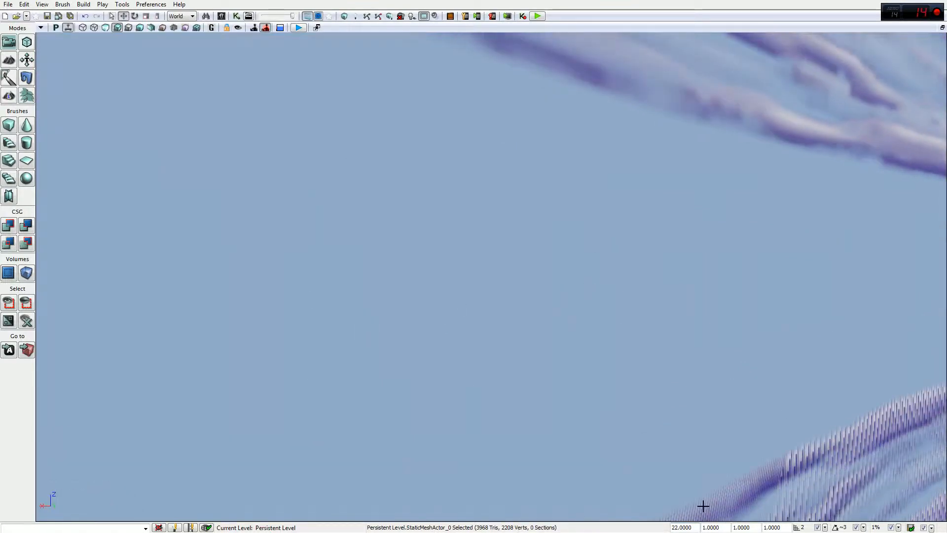
right_click_drag(702, 505, 702, 505)
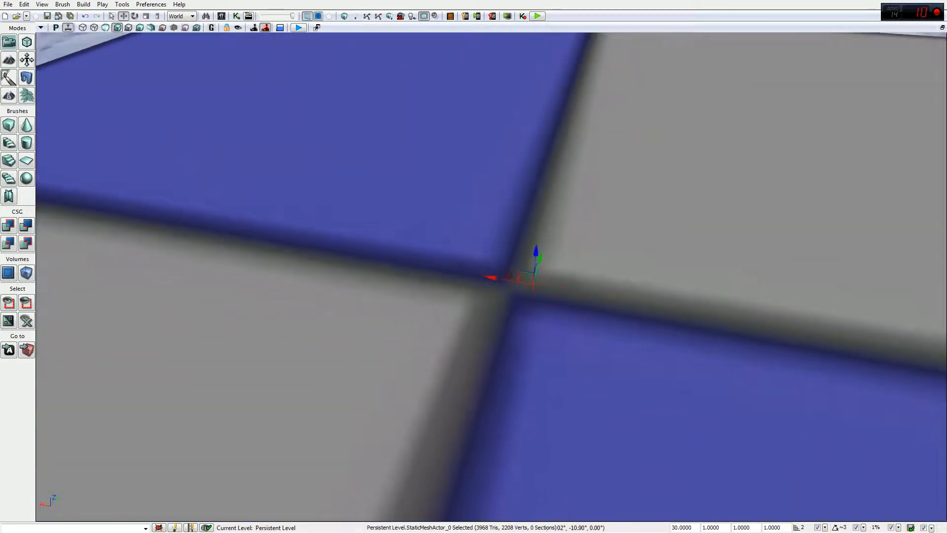
right_click_drag(702, 505, 702, 505)
right_click_drag(491, 276, 479, 321)
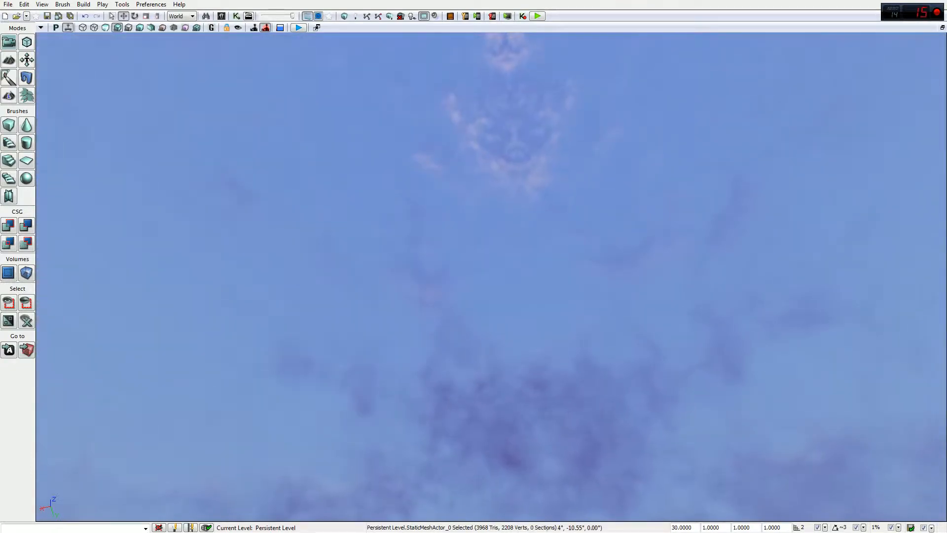
right_click_drag(492, 276, 523, 286)
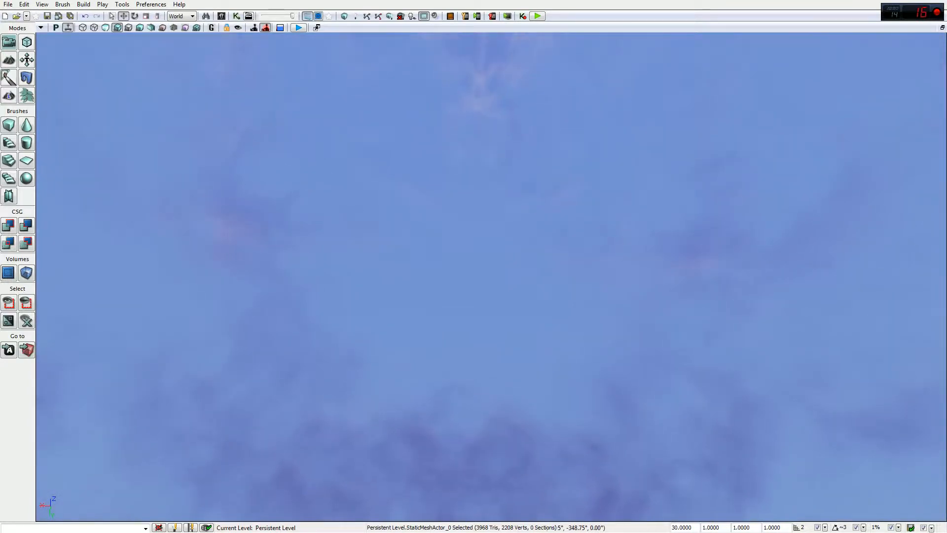
right_click_drag(492, 276, 555, 236)
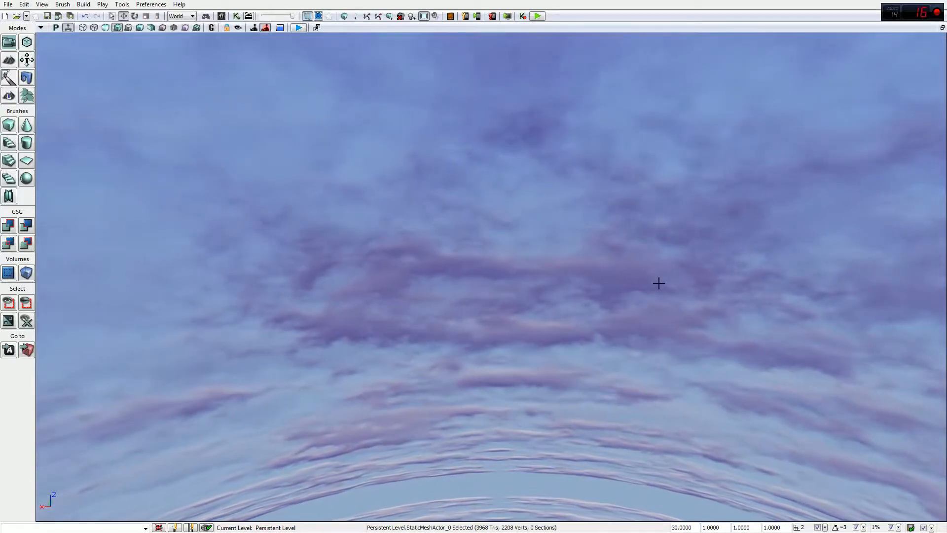
right_click_drag(658, 282, 642, 340)
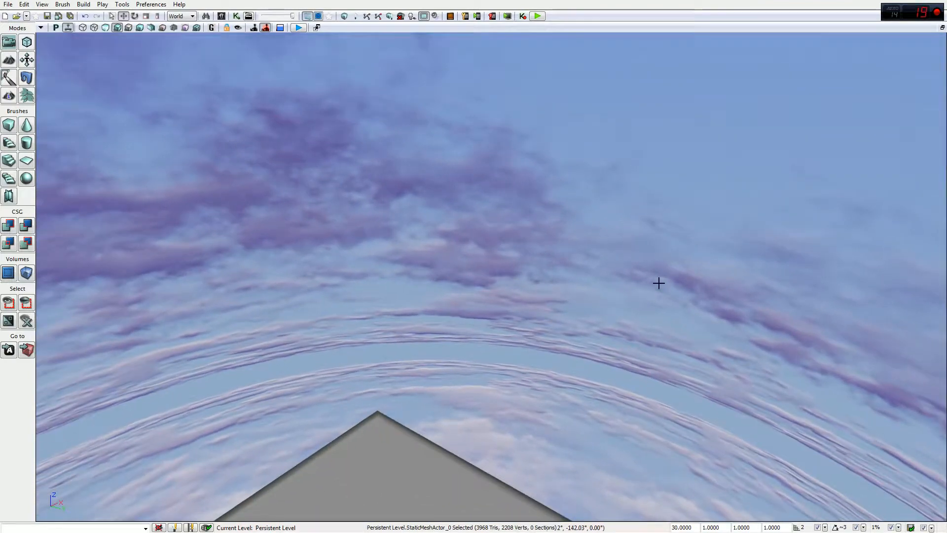
right_click_drag(659, 282, 660, 283)
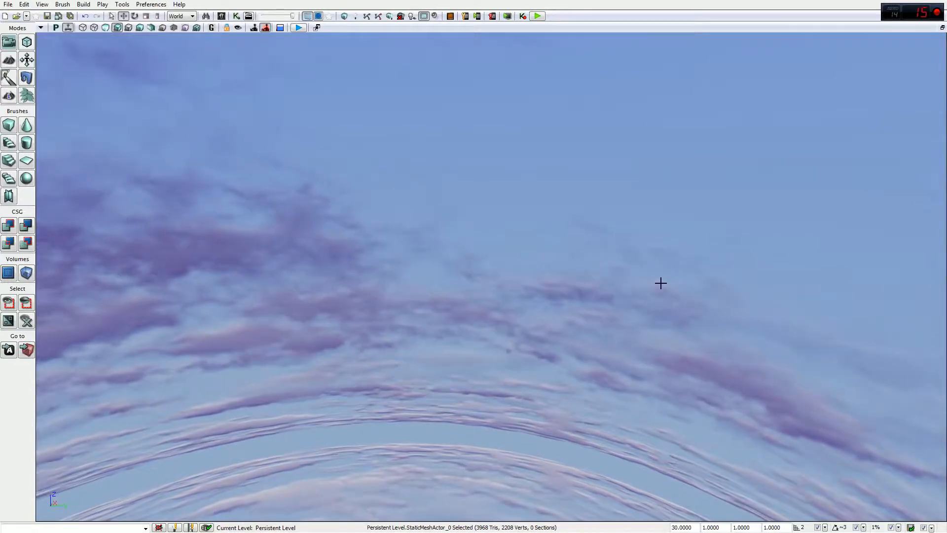
right_click_drag(679, 278, 644, 270)
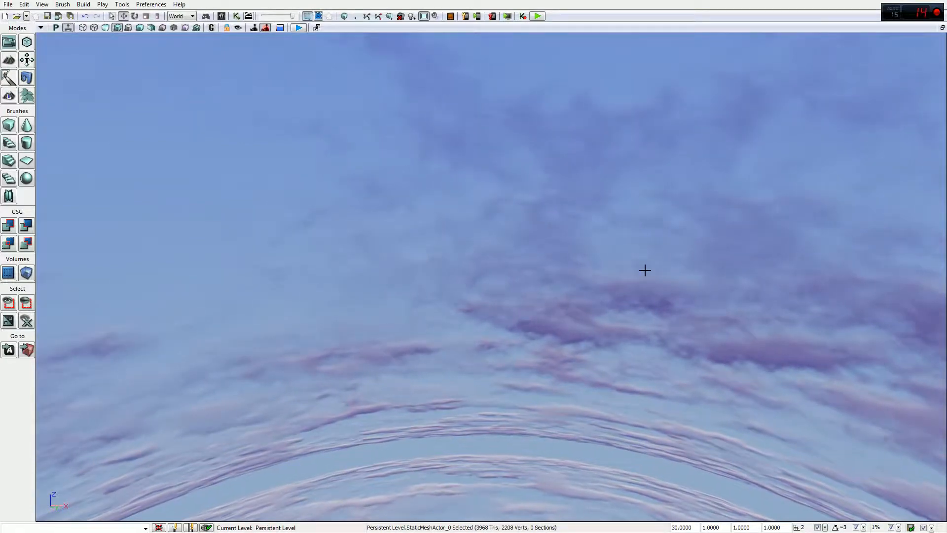
right_click_drag(659, 265, 494, 203)
right_click_drag(668, 269, 669, 268)
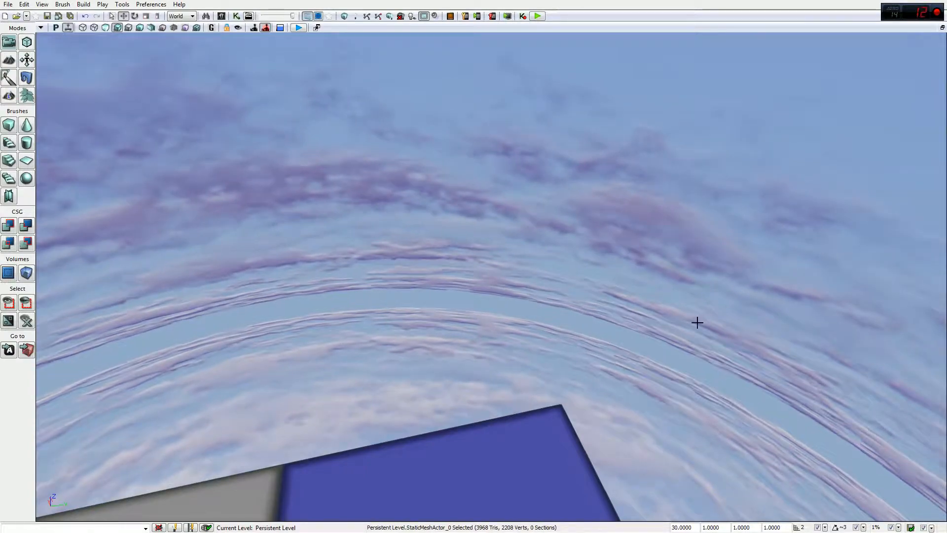
right_click_drag(668, 269, 750, 172)
right_click_drag(469, 326, 535, 183)
key("w")
key("w")
key("w")
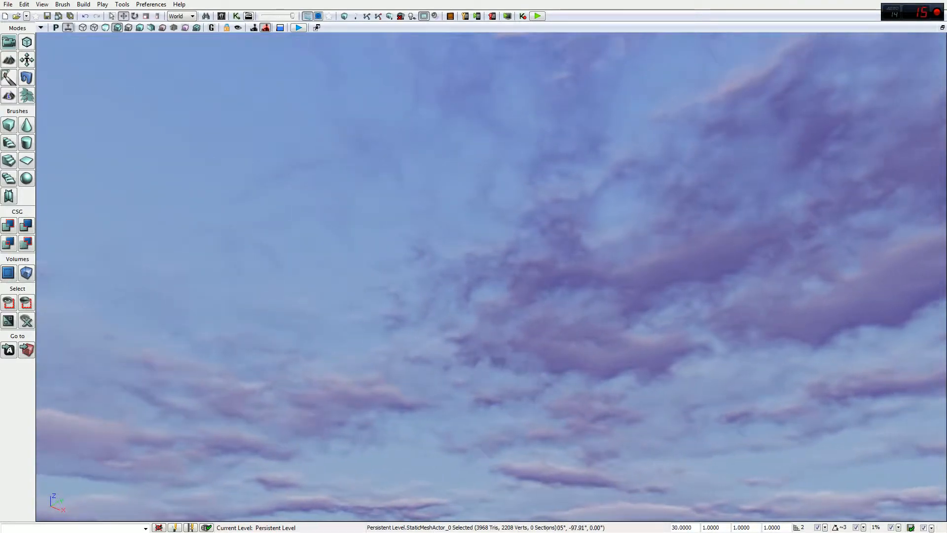
right_click_drag(535, 183, 516, 187)
mouse_move(589, 296)
right_mouse_down()
mouse_move(552, 297)
mouse_move(589, 296)
right_mouse_up()
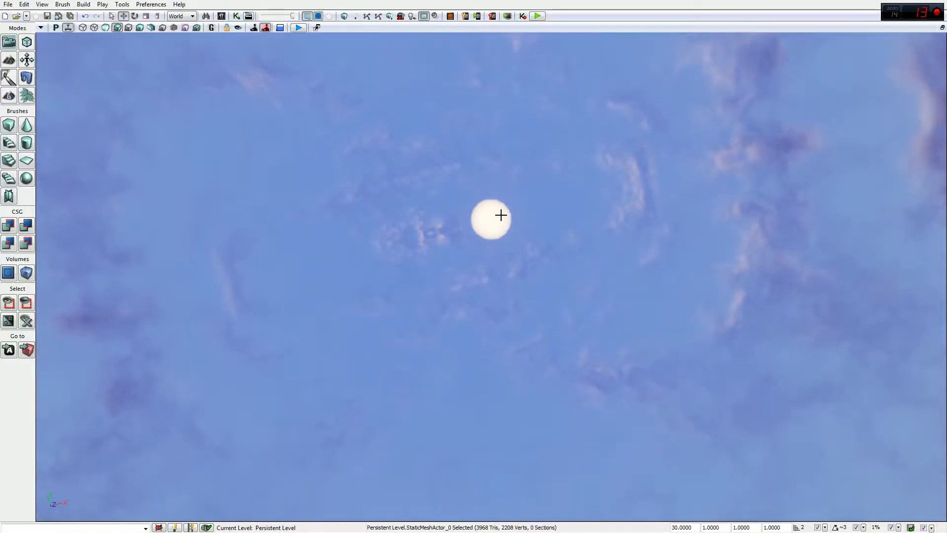
right_click_drag(589, 296, 482, 177)
mouse_move(506, 306)
right_mouse_down()
mouse_move(501, 299)
mouse_move(505, 306)
right_mouse_up()
Step: Rotate the DominantDirectionalLight with the rotate widget to change the sun's angle
left_click(511, 307)
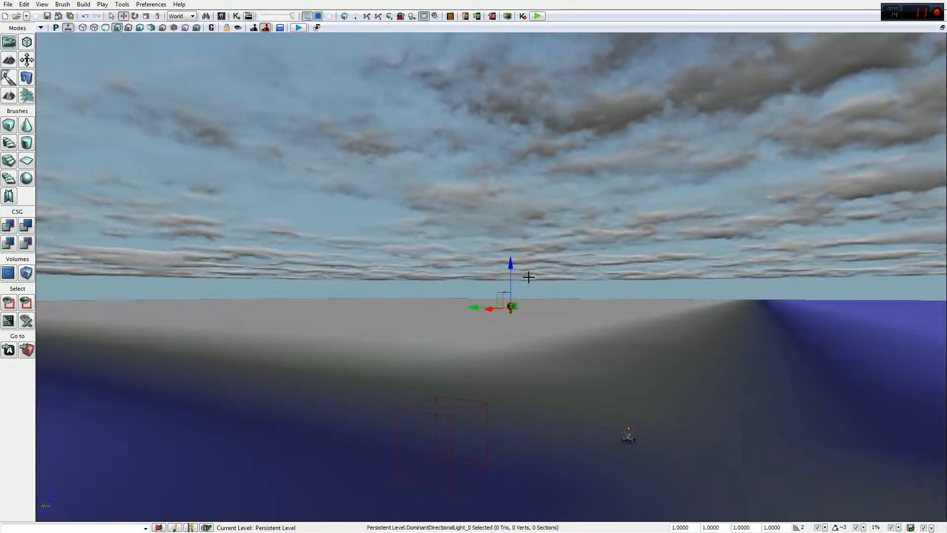
key("space")
right_click_drag(510, 308, 693, 231)
left_click_drag(438, 303, 475, 274)
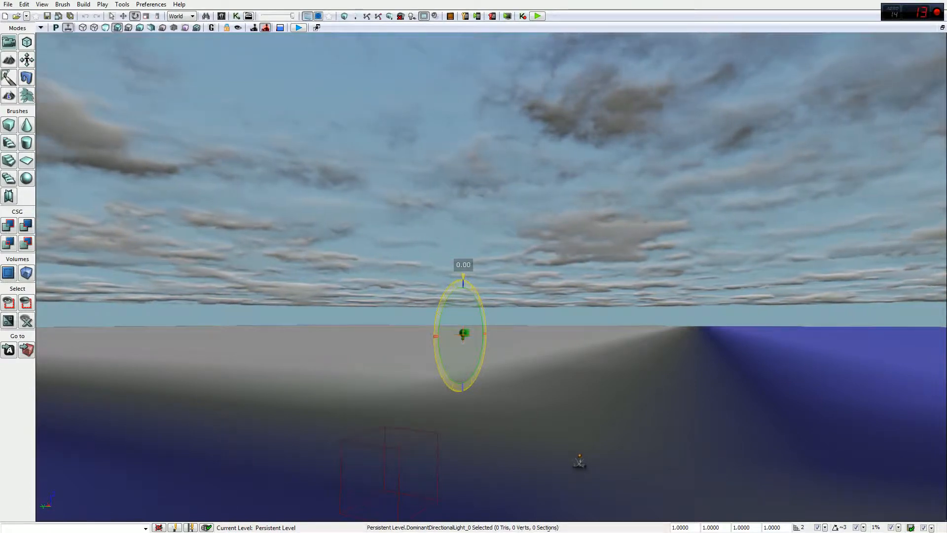
left_click_drag(475, 274, 476, 276)
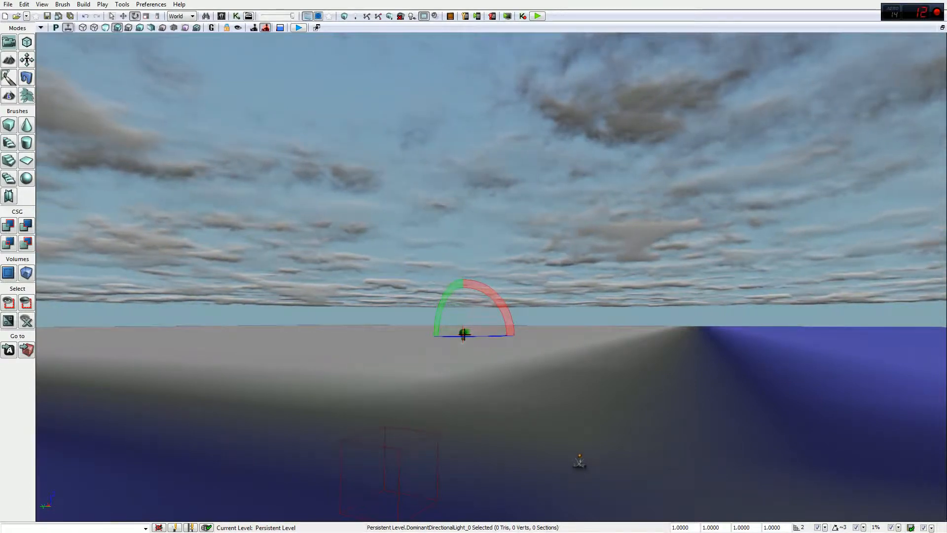
Step: Orbit the view across the sky and floor to check the new sun direction
right_click_drag(596, 258, 453, 475)
right_click_drag(525, 322, 523, 349)
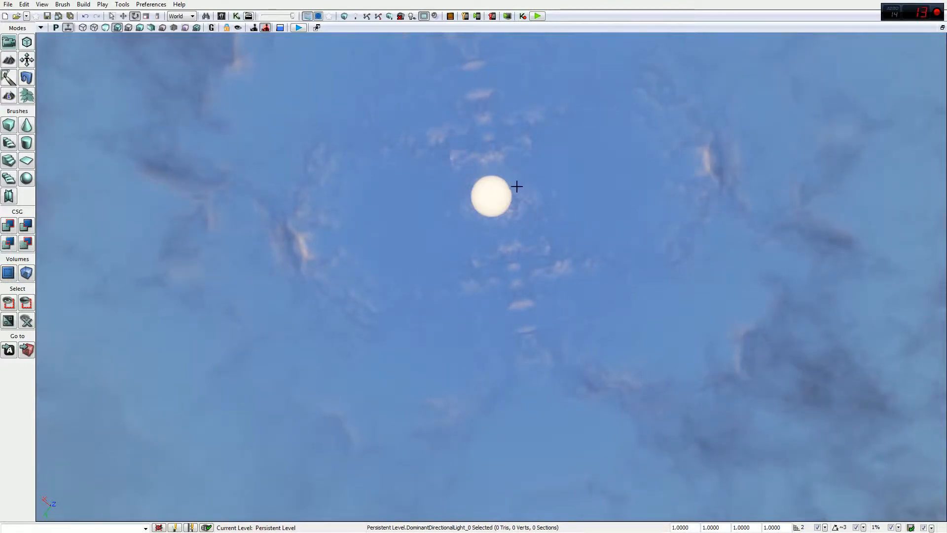
right_click_drag(645, 216, 415, 239)
right_click_drag(501, 259, 757, 317)
right_click_drag(853, 331, 597, 213)
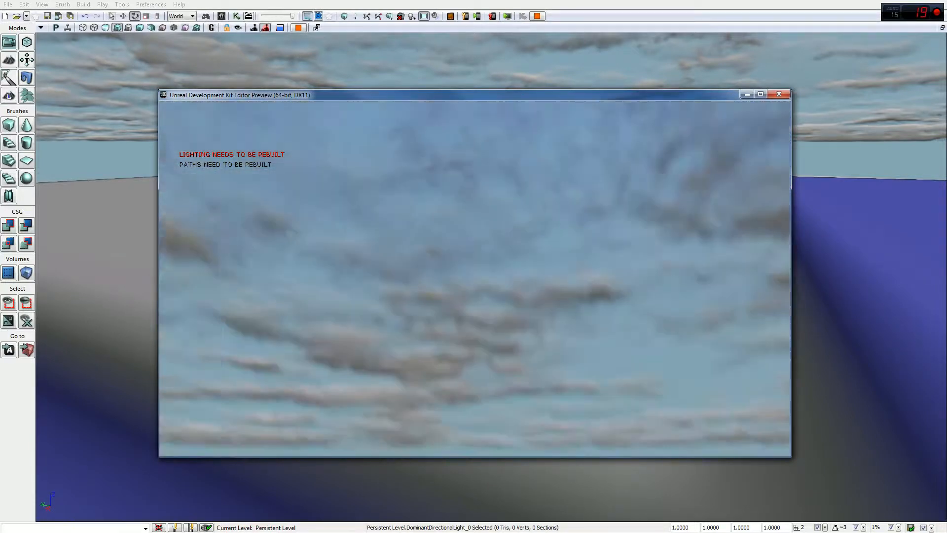
Step: Exit the play preview and swing the viewport camera up toward the sky and light
key("Escape")
right_click_drag(456, 193, 548, 190)
right_click_drag(311, 158, 23, 67)
Step: Switch to Terrain Editing Mode and dock the TerrainEdit panel at the top left beside the level
left_click(9, 60)
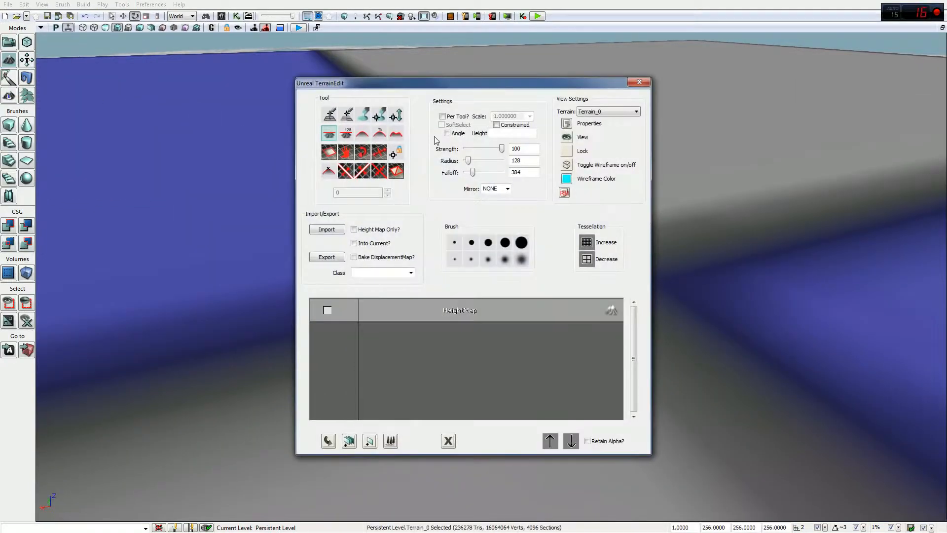
left_click_drag(447, 89, 153, 14)
right_click_drag(444, 178, 346, 106)
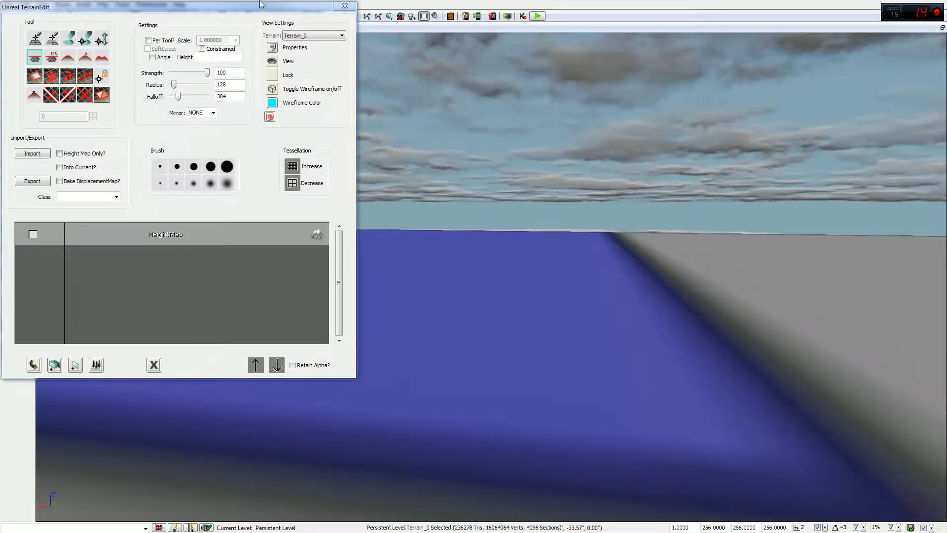
left_click_drag(261, 4, 302, 37)
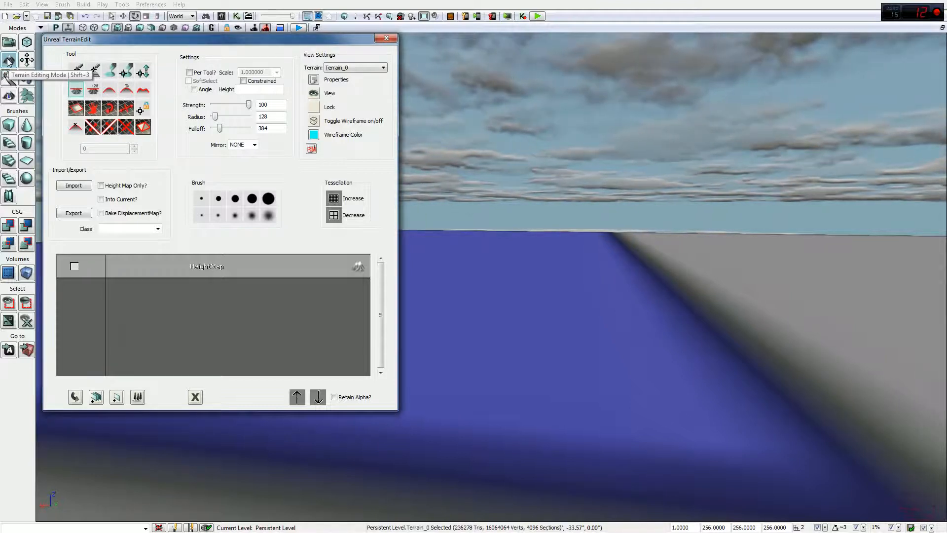
mouse_move(144, 42)
left_mouse_down()
mouse_move(407, 52)
mouse_move(137, 45)
left_mouse_up()
right_click_drag(554, 161, 564, 177)
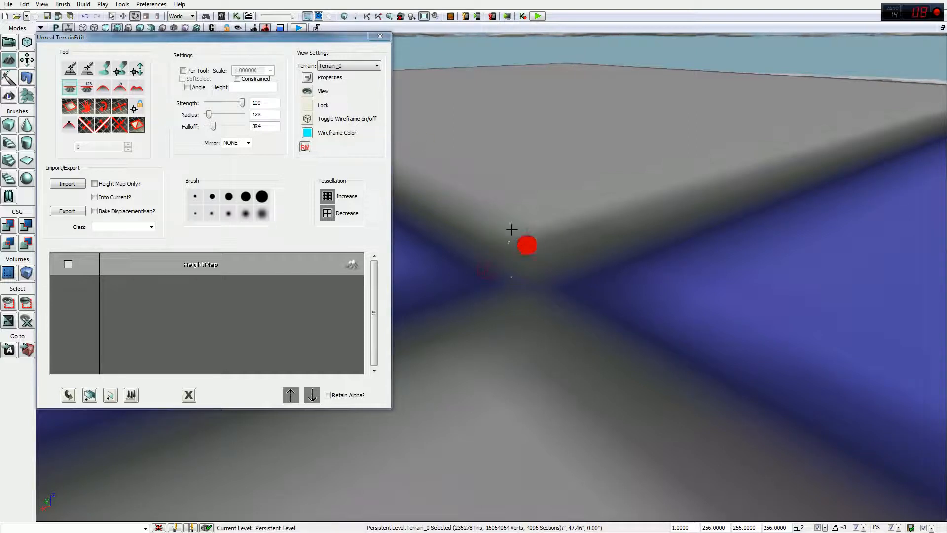
Step: Paint a tall peak and ridge up from Terrain_0, then start a play preview
left_click(108, 70)
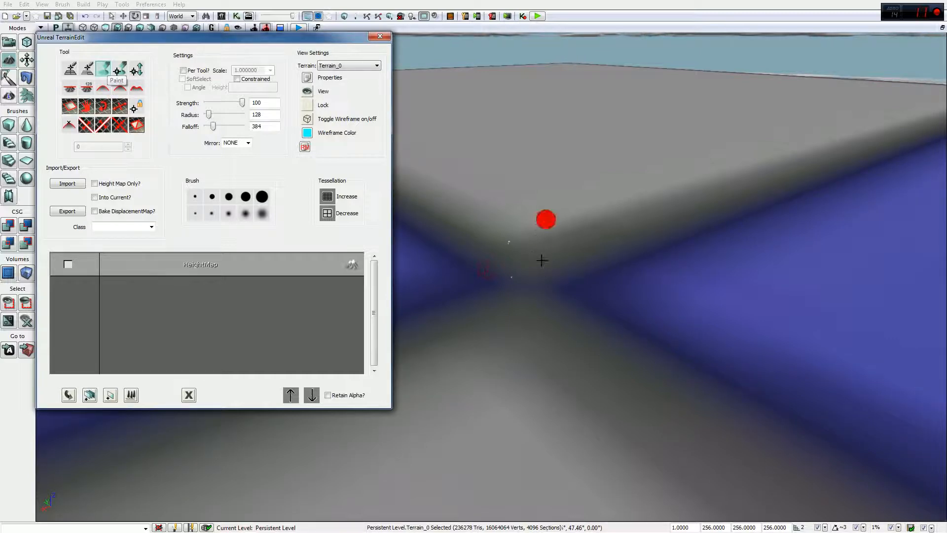
right_click_drag(563, 300, 665, 89)
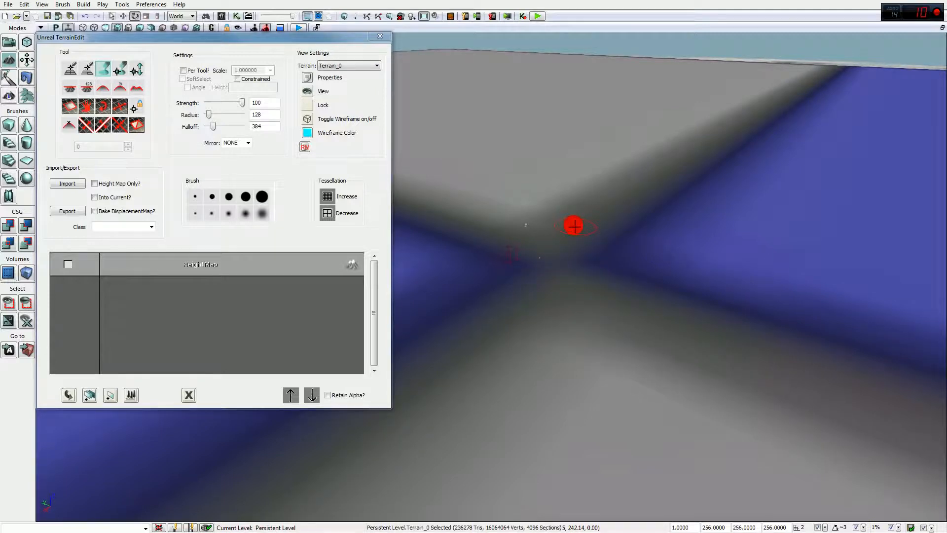
left_click(573, 226, "ctrl")
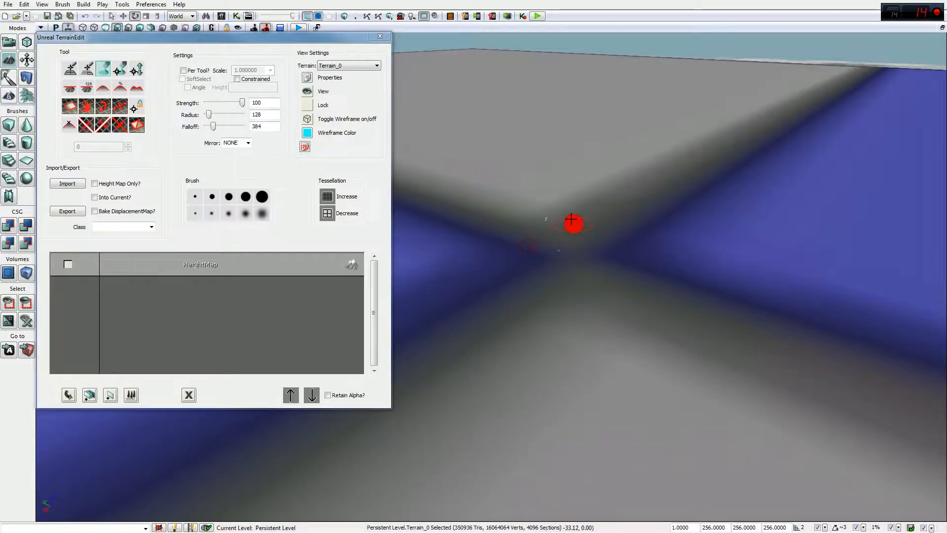
mouse_move(644, 222)
right_mouse_down()
mouse_move(645, 212)
mouse_move(568, 315)
right_mouse_up()
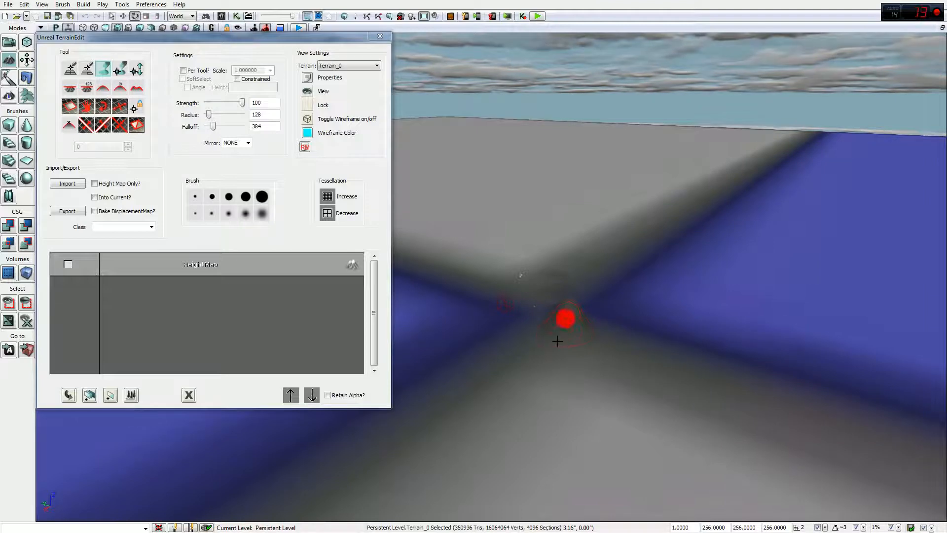
mouse_move(577, 336)
left_mouse_down("ctrl")
mouse_move(592, 356)
mouse_move(555, 356)
mouse_move(546, 397)
mouse_move(568, 412)
mouse_move(666, 400)
mouse_move(718, 364)
mouse_move(705, 364)
mouse_move(704, 345)
mouse_move(691, 370)
mouse_move(666, 365)
mouse_move(617, 409)
mouse_move(493, 398)
mouse_move(459, 365)
left_mouse_up("ctrl")
right_click_drag(457, 386, 563, 191)
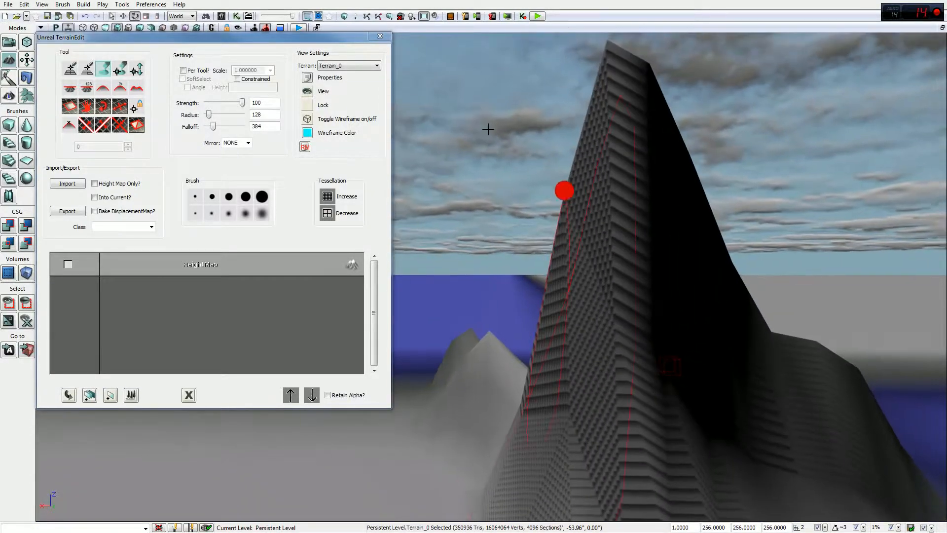
left_click(537, 16)
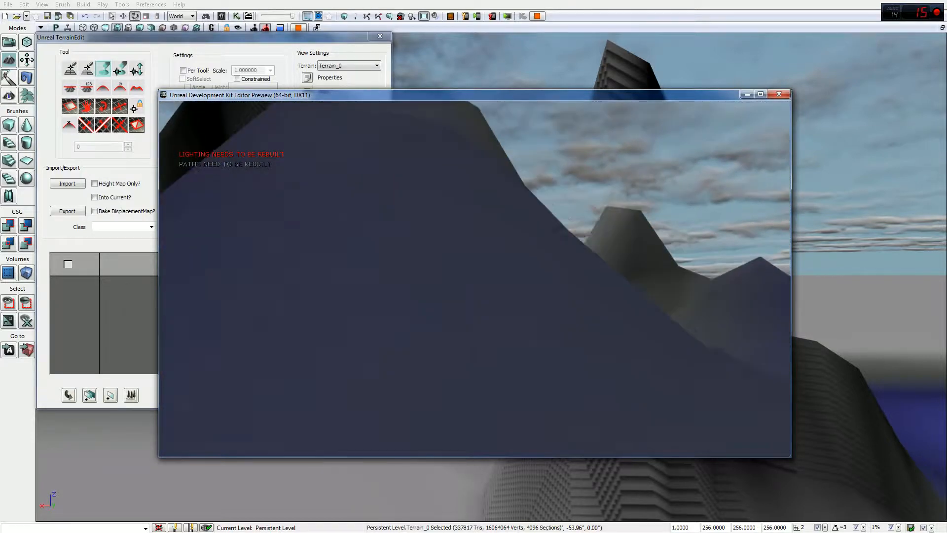
Step: Close the play preview and flatten the tall spiky mountain peak
key("Escape")
mouse_move(733, 259)
right_mouse_down()
mouse_move(616, 318)
mouse_move(594, 304)
mouse_move(731, 368)
mouse_move(924, 355)
mouse_move(943, 370)
mouse_move(944, 350)
mouse_move(767, 318)
mouse_move(820, 309)
mouse_move(836, 363)
mouse_move(829, 332)
mouse_move(846, 292)
mouse_move(919, 312)
mouse_move(941, 353)
mouse_move(918, 346)
mouse_move(942, 360)
right_mouse_up()
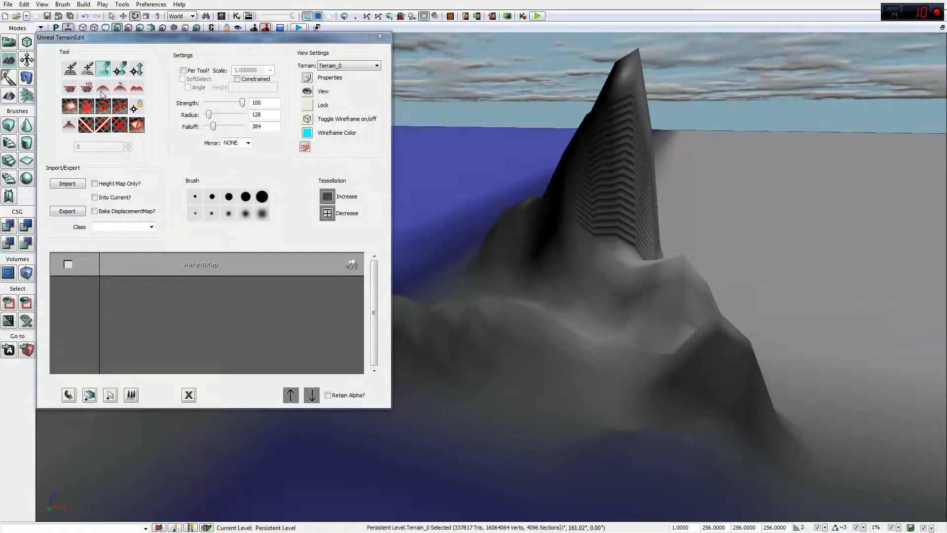
mouse_move(499, 256)
right_mouse_down()
mouse_move(582, 217)
mouse_move(562, 239)
right_mouse_up()
left_click(664, 148, "ctrl")
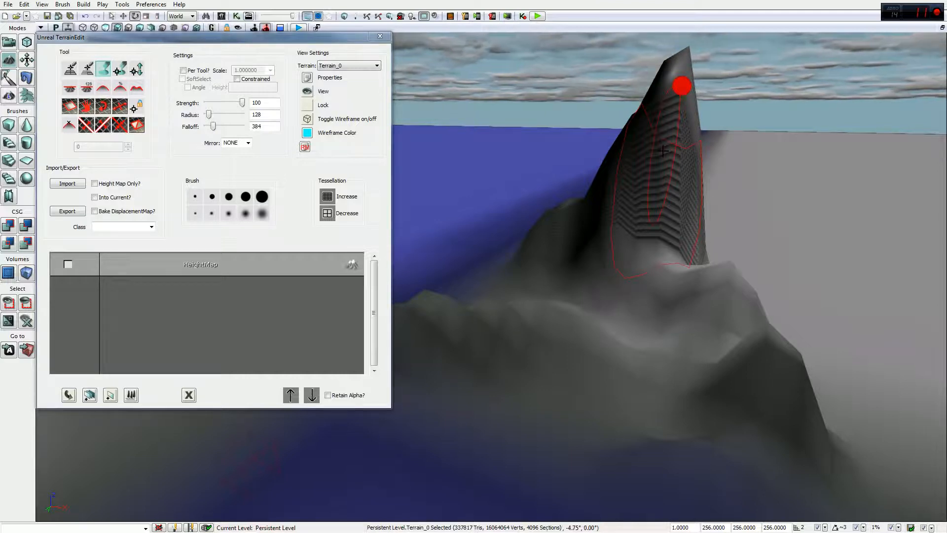
mouse_move(663, 151)
left_mouse_down("ctrl")
mouse_move(653, 169)
mouse_move(629, 170)
mouse_move(608, 197)
mouse_move(742, 328)
mouse_move(721, 404)
mouse_move(385, 472)
mouse_move(425, 408)
mouse_move(457, 256)
left_mouse_up("ctrl")
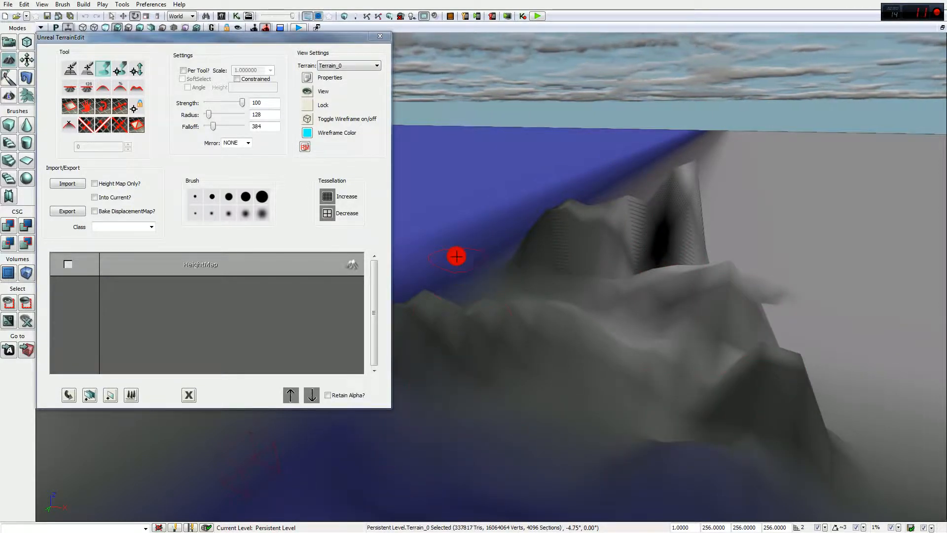
Step: Carve a dip in the lower slope, lower the pyramid into a ridge, and raise a mound
mouse_move(451, 283)
left_mouse_down("ctrl")
mouse_move(484, 281)
mouse_move(554, 342)
mouse_move(423, 334)
mouse_move(554, 412)
mouse_move(747, 397)
mouse_move(673, 218)
mouse_move(652, 315)
mouse_move(609, 294)
mouse_move(533, 305)
mouse_move(523, 340)
mouse_move(512, 334)
mouse_move(537, 338)
mouse_move(557, 265)
mouse_move(600, 235)
mouse_move(679, 260)
left_mouse_up("ctrl")
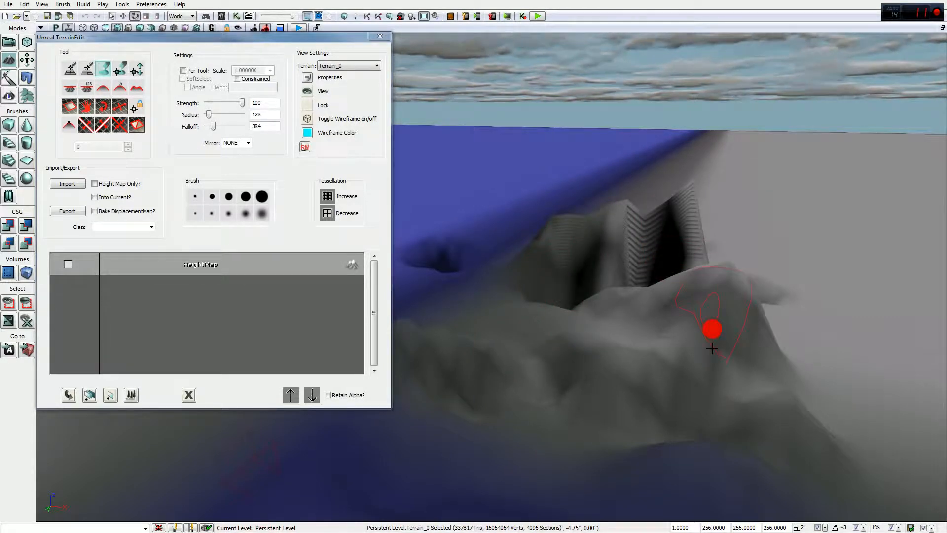
mouse_move(693, 367)
right_mouse_down()
mouse_move(676, 387)
mouse_move(740, 269)
mouse_move(682, 302)
mouse_move(453, 188)
mouse_move(495, 270)
mouse_move(747, 268)
mouse_move(539, 206)
right_mouse_up()
mouse_move(539, 301)
right_mouse_down("ctrl")
mouse_move(541, 359)
mouse_move(643, 283)
mouse_move(633, 270)
mouse_move(700, 275)
mouse_move(529, 338)
right_mouse_up("ctrl")
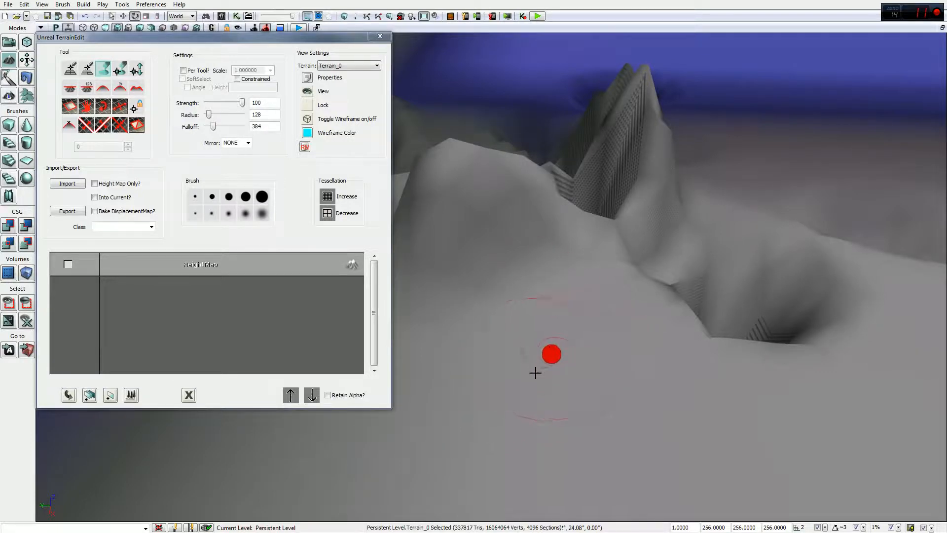
left_click(534, 373, "ctrl")
mouse_move(534, 373)
left_mouse_down("ctrl")
mouse_move(502, 401)
mouse_move(600, 354)
mouse_move(501, 356)
mouse_move(544, 351)
mouse_move(464, 389)
mouse_move(602, 380)
mouse_move(544, 347)
mouse_move(554, 271)
mouse_move(545, 330)
mouse_move(554, 383)
mouse_move(430, 328)
mouse_move(533, 353)
mouse_move(524, 330)
mouse_move(606, 350)
mouse_move(647, 342)
mouse_move(614, 311)
left_mouse_up("ctrl")
Step: Set brush falloff to 2048 and smooth out the dip in the terrain
left_click_drag(215, 126, 260, 132)
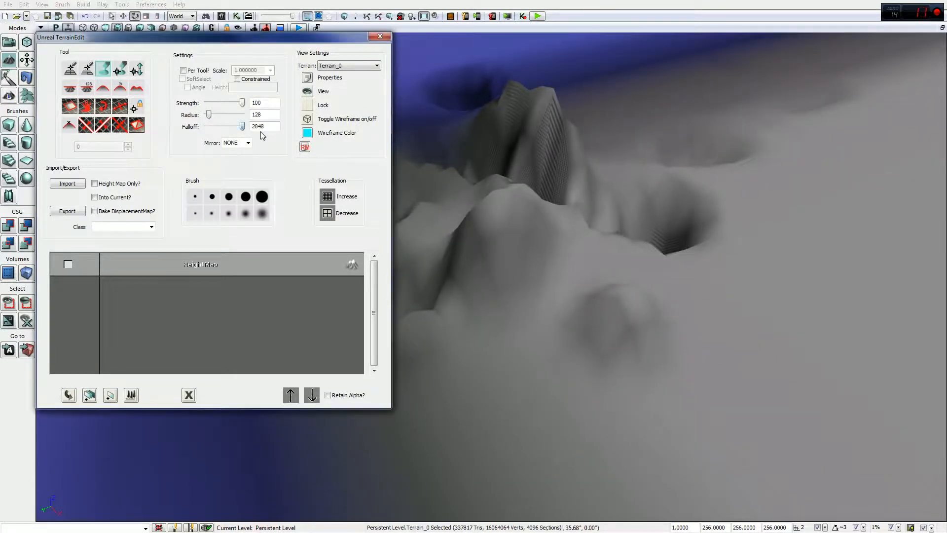
mouse_move(778, 298)
left_mouse_down("ctrl")
mouse_move(795, 291)
mouse_move(786, 290)
mouse_move(793, 269)
mouse_move(768, 291)
mouse_move(736, 298)
mouse_move(827, 283)
mouse_move(937, 232)
mouse_move(893, 207)
mouse_move(848, 222)
mouse_move(765, 294)
mouse_move(637, 305)
mouse_move(724, 376)
left_mouse_up("ctrl")
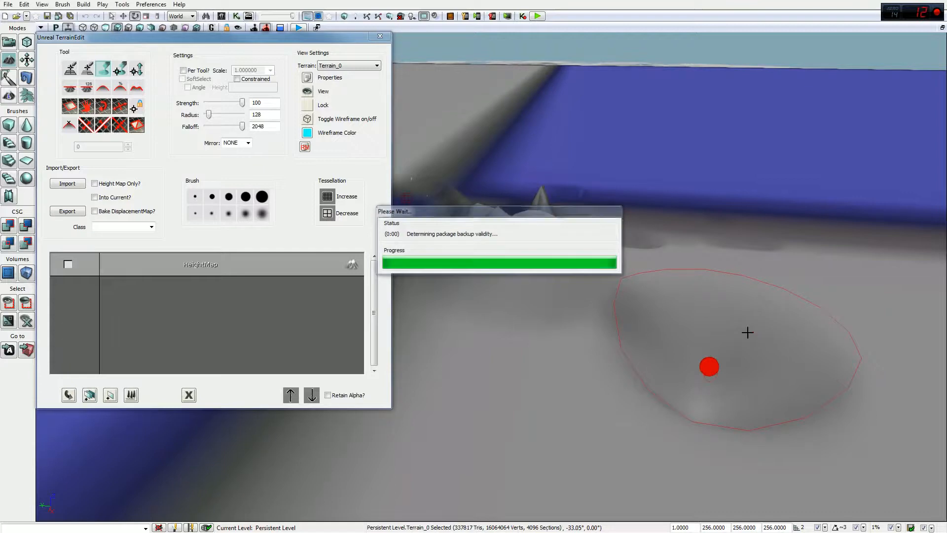
mouse_move(712, 314)
left_mouse_down()
mouse_move(697, 371)
mouse_move(725, 309)
left_mouse_up()
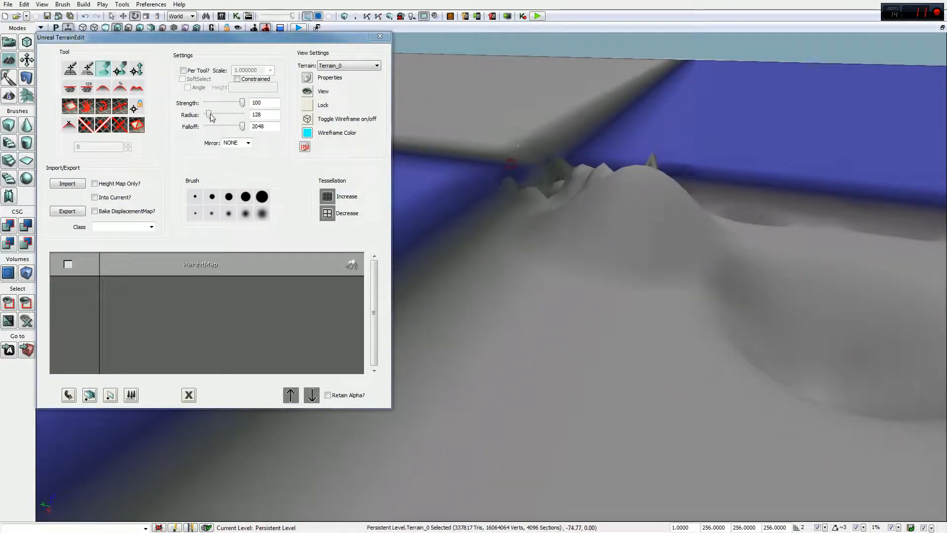
Step: Widen the brush radius to about 2048, raise a large smooth mound, then set falloff to 0
left_click_drag(209, 115, 241, 115)
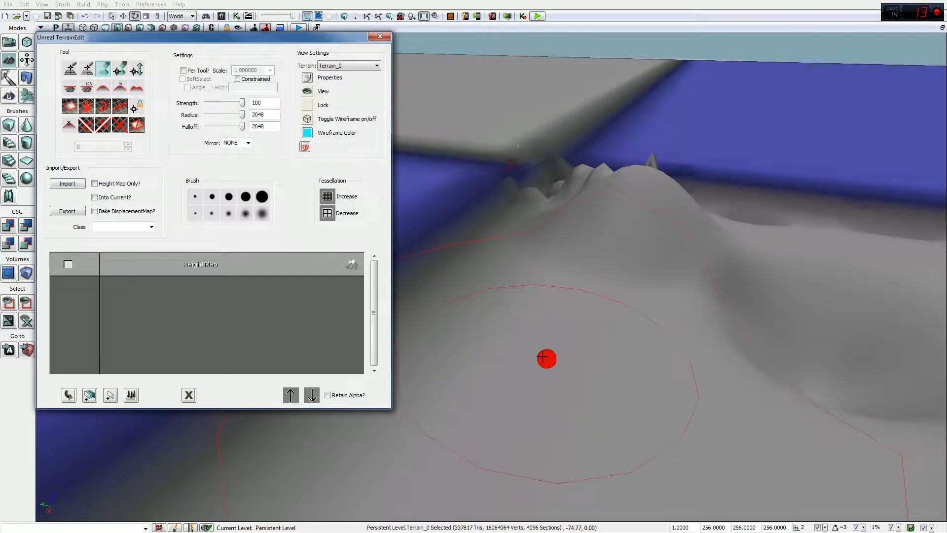
mouse_move(542, 356)
left_mouse_down("ctrl")
mouse_move(542, 336)
mouse_move(560, 313)
left_mouse_up("ctrl")
mouse_move(560, 313)
right_mouse_down()
mouse_move(573, 257)
mouse_move(583, 258)
right_mouse_up()
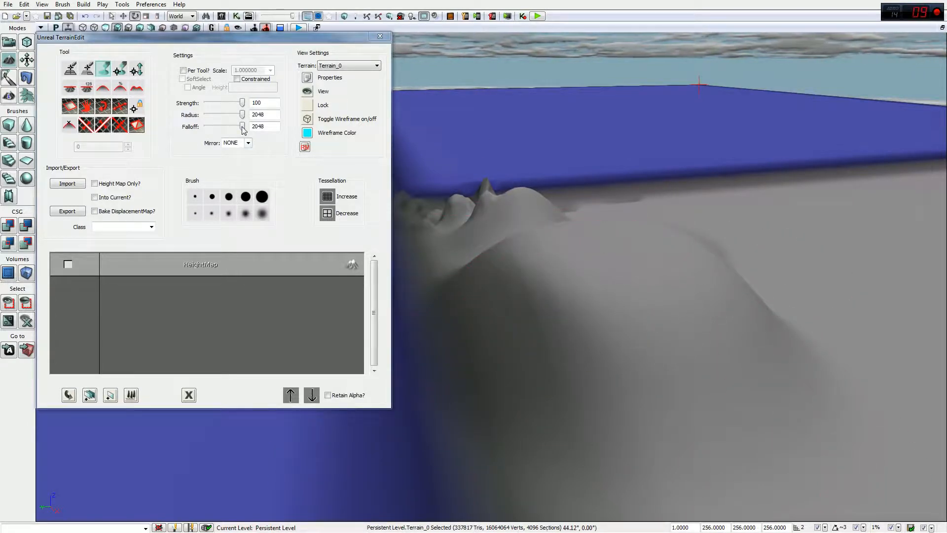
left_click_drag(243, 127, 173, 133)
mouse_move(645, 296)
left_mouse_down()
mouse_move(450, 273)
mouse_move(611, 310)
mouse_move(620, 322)
mouse_move(626, 260)
mouse_move(631, 281)
mouse_move(749, 277)
mouse_move(769, 262)
mouse_move(518, 360)
mouse_move(543, 321)
left_mouse_up()
Step: Raise a steep flat-topped mesa with a stepped base rim and a second lump on the blue terrain
mouse_move(542, 320)
right_mouse_down()
mouse_move(533, 375)
mouse_move(557, 296)
right_mouse_up()
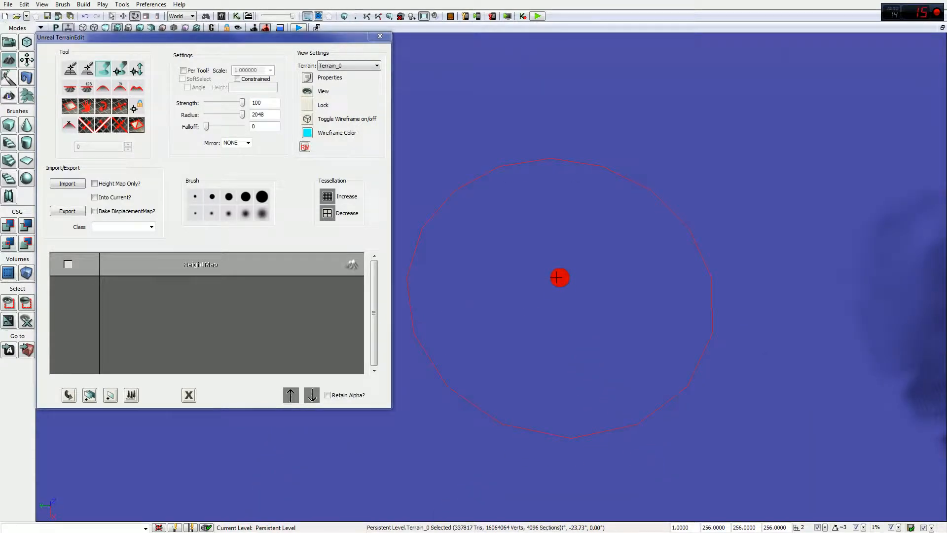
mouse_move(558, 281)
left_mouse_down("ctrl")
mouse_move(569, 267)
mouse_move(573, 178)
mouse_move(566, 197)
mouse_move(636, 186)
mouse_move(692, 153)
left_mouse_up("ctrl")
right_click_drag(700, 143, 698, 131)
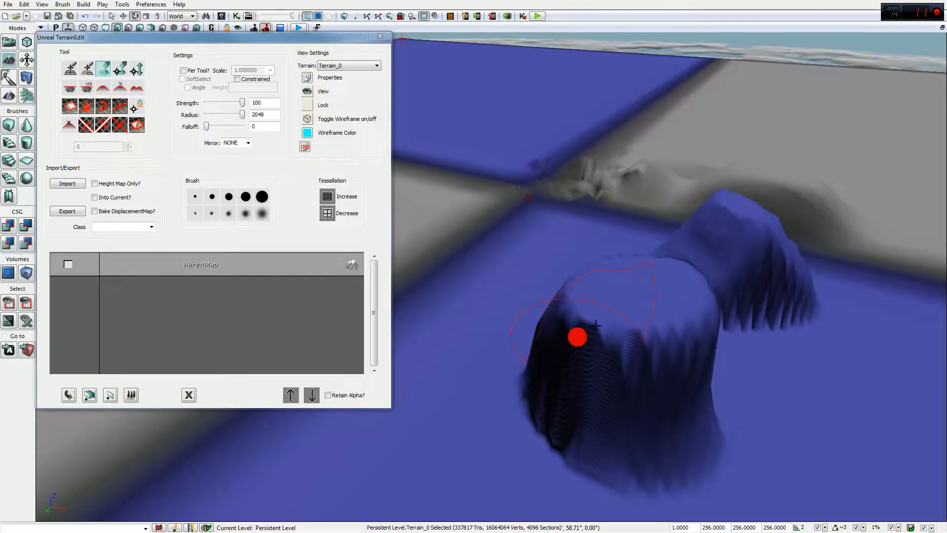
mouse_move(649, 353)
right_mouse_down()
mouse_move(741, 340)
mouse_move(837, 364)
right_mouse_up()
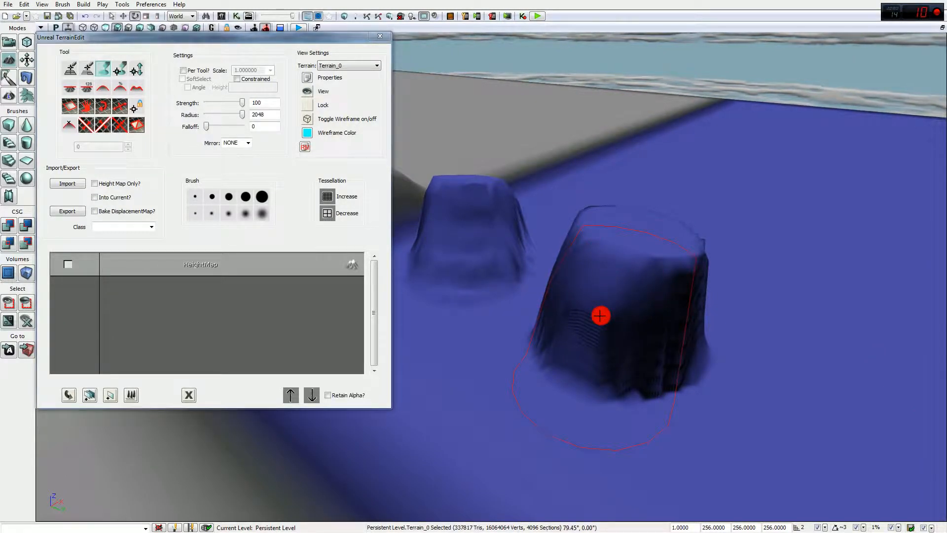
left_click_drag(604, 298, 608, 323, "ctrl")
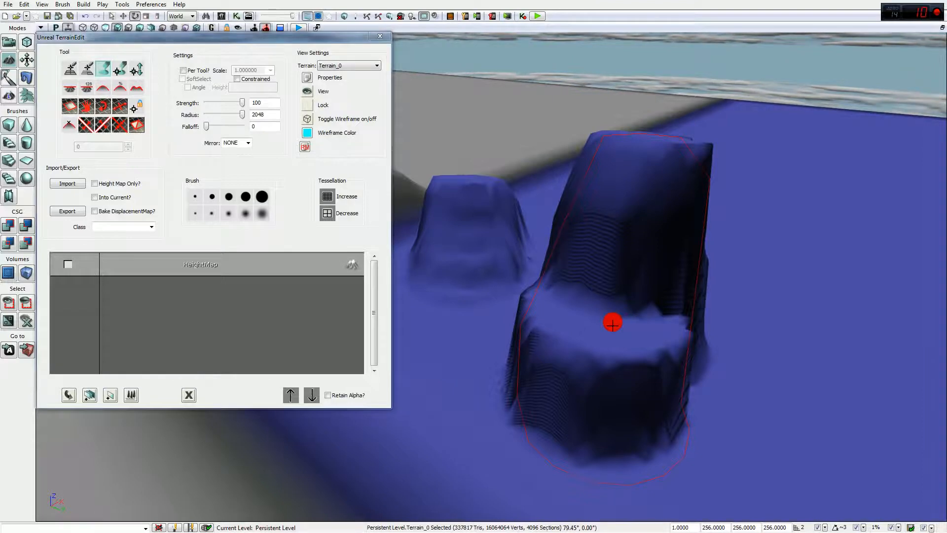
mouse_move(563, 405)
left_mouse_down("ctrl")
mouse_move(562, 420)
mouse_move(567, 393)
left_mouse_up("ctrl")
left_click_drag(663, 262, 529, 291)
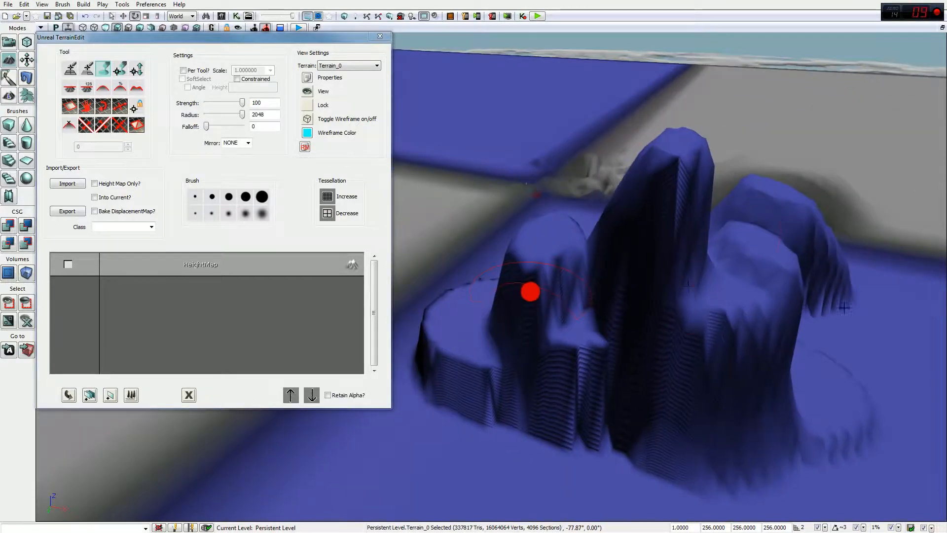
mouse_move(791, 414)
left_mouse_down()
mouse_move(657, 447)
mouse_move(768, 370)
mouse_move(825, 358)
mouse_move(730, 366)
mouse_move(685, 391)
mouse_move(602, 350)
mouse_move(601, 370)
mouse_move(672, 253)
mouse_move(602, 301)
mouse_move(659, 271)
left_mouse_up()
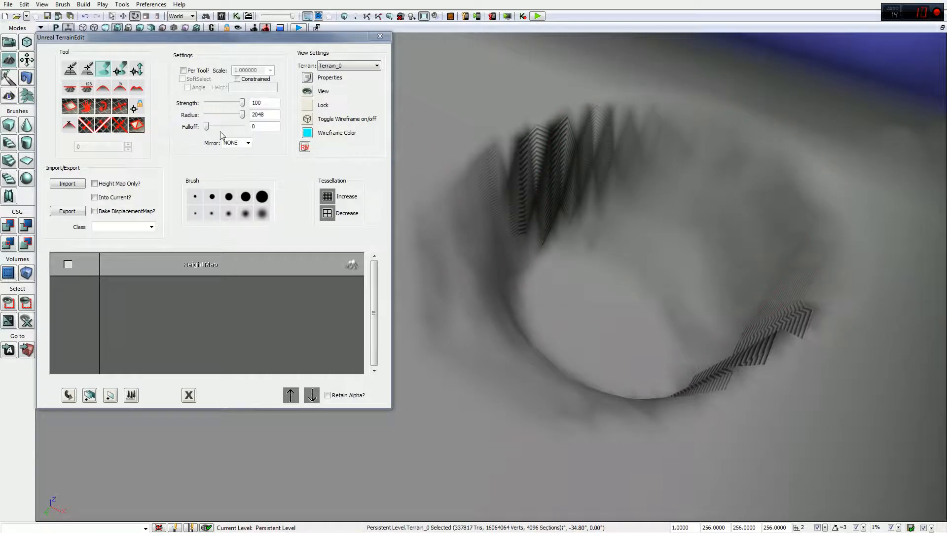
Step: Set brush falloff back to 2048 and lift the crater's centre to soften it
left_click_drag(207, 127, 243, 127)
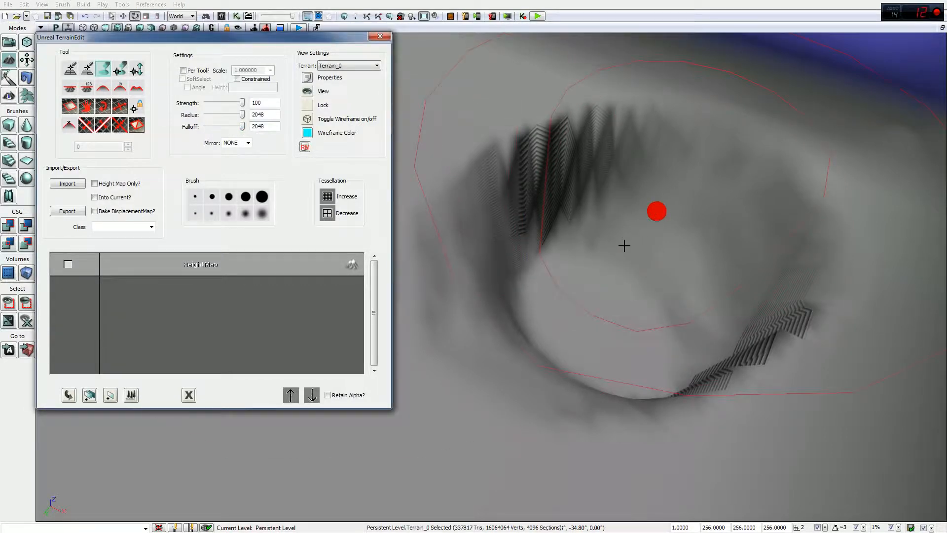
mouse_move(602, 272)
left_mouse_down("ctrl")
mouse_move(602, 281)
mouse_move(611, 277)
mouse_move(592, 298)
mouse_move(607, 289)
left_mouse_up("ctrl")
mouse_move(681, 175)
left_mouse_down()
mouse_move(740, 180)
mouse_move(858, 157)
left_mouse_up()
mouse_move(561, 277)
left_mouse_down()
mouse_move(571, 230)
mouse_move(596, 209)
mouse_move(664, 258)
left_mouse_up()
mouse_move(704, 298)
left_mouse_down()
mouse_move(748, 228)
mouse_move(717, 279)
mouse_move(668, 292)
left_mouse_up()
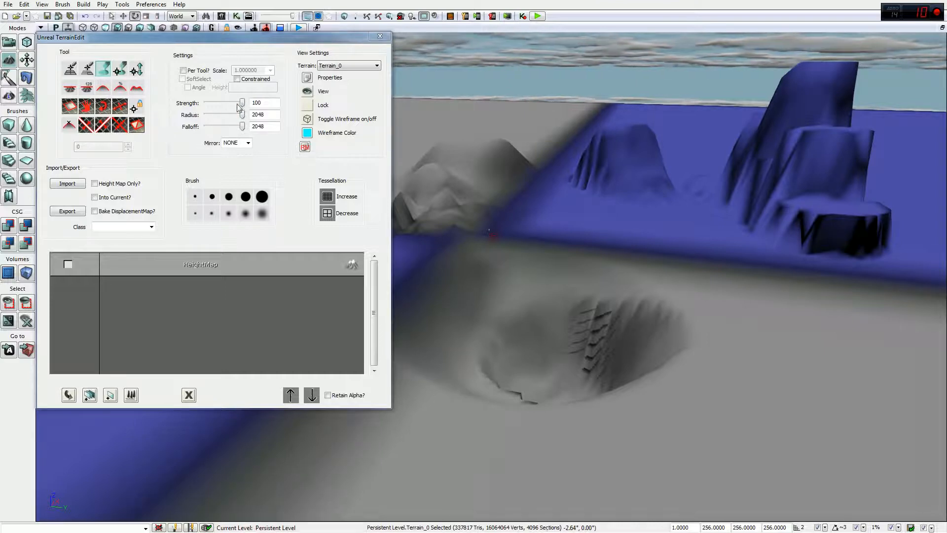
Step: Lower brush strength to 18 and paint a gentle low hill beside the crater
left_click_drag(244, 104, 212, 103)
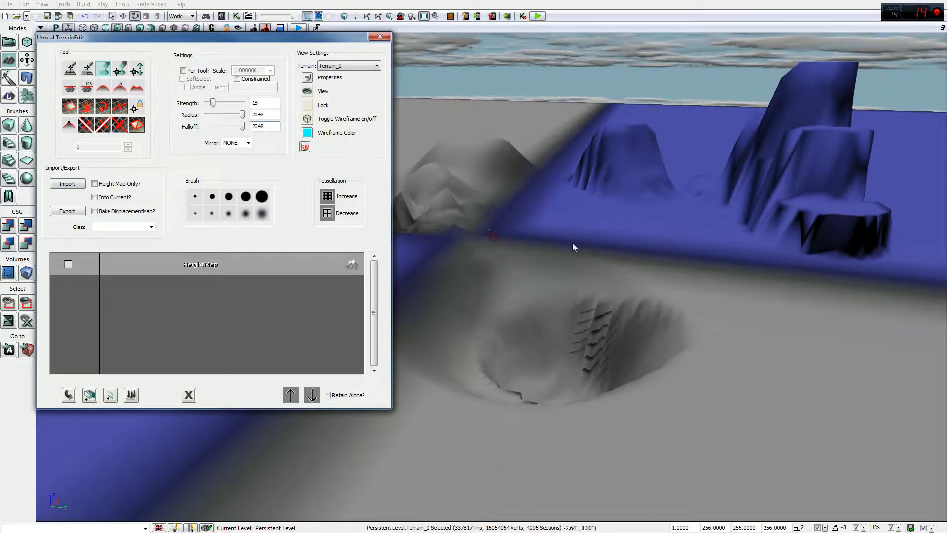
right_click_drag(579, 243, 674, 290)
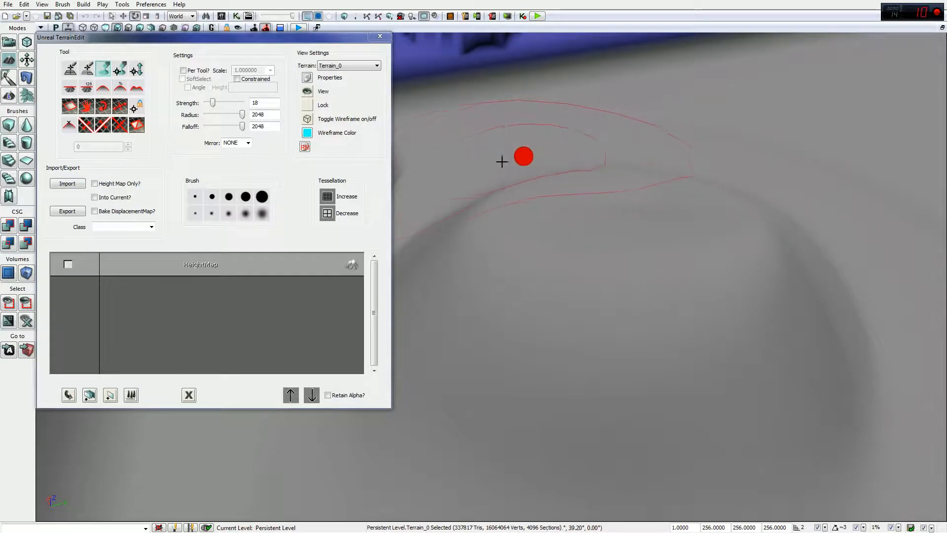
mouse_move(640, 267)
right_mouse_down()
mouse_move(465, 249)
mouse_move(706, 220)
mouse_move(715, 175)
mouse_move(617, 175)
mouse_move(607, 353)
right_mouse_up()
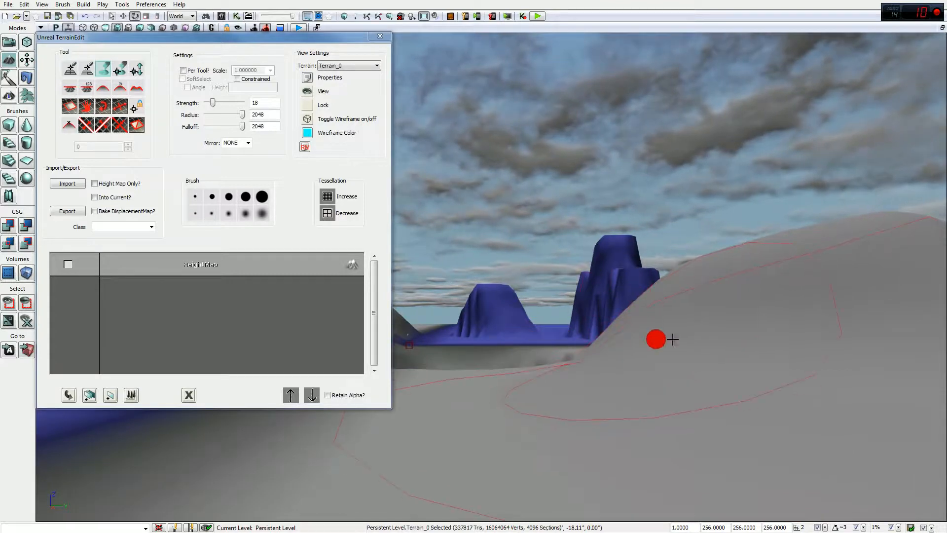
mouse_move(719, 321)
right_mouse_down()
mouse_move(810, 322)
mouse_move(762, 385)
mouse_move(634, 315)
mouse_move(582, 234)
right_mouse_up()
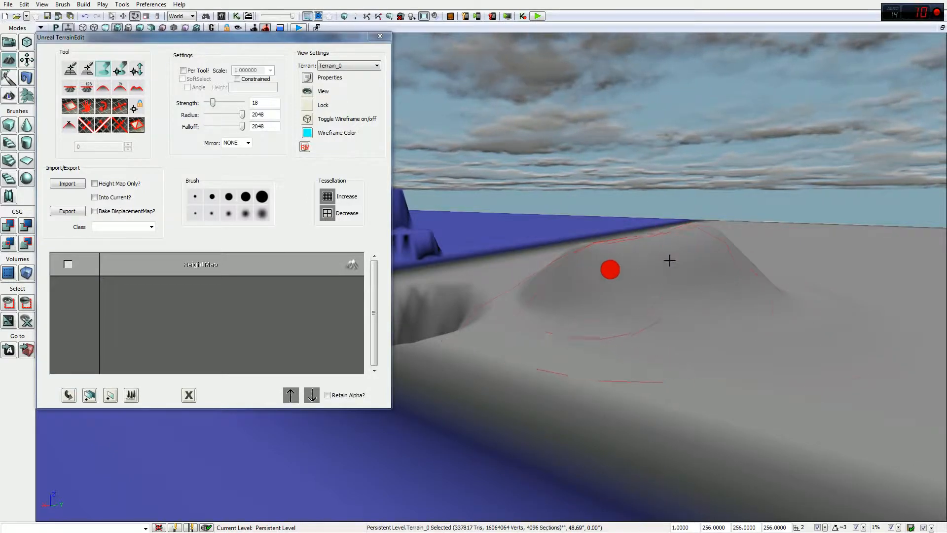
right_click_drag(697, 259, 444, 239)
mouse_move(517, 318)
right_mouse_down()
mouse_move(410, 301)
mouse_move(439, 291)
mouse_move(430, 237)
mouse_move(435, 188)
right_mouse_up()
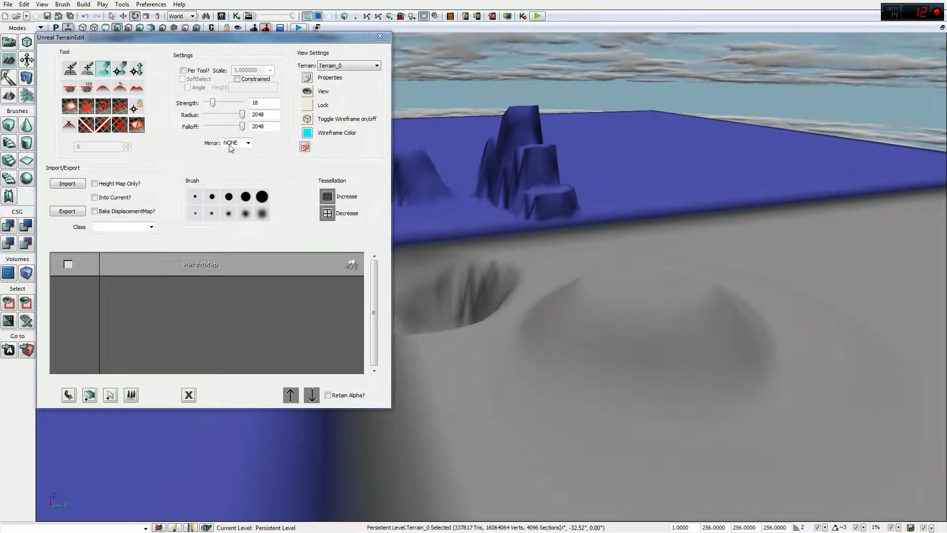
Step: Enter 1 in the brush Strength field and turn the view toward the blue terrain
left_click(262, 104)
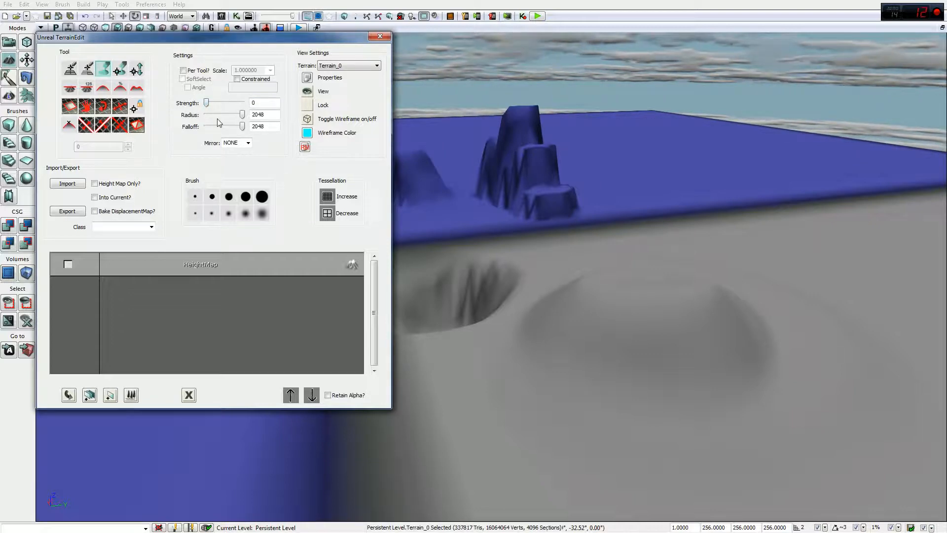
left_click(513, 434)
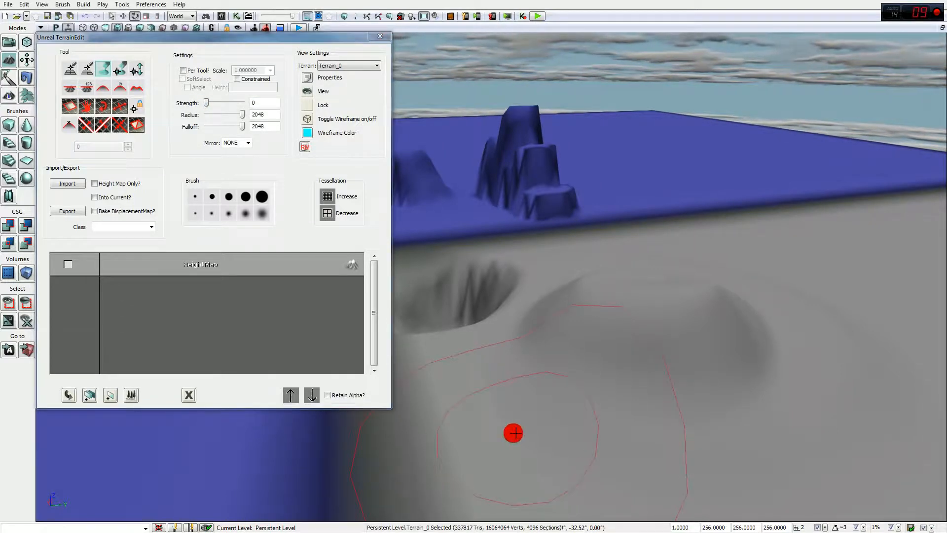
left_click(256, 104)
mouse_move(623, 351)
left_mouse_down()
mouse_move(630, 332)
mouse_move(541, 350)
mouse_move(630, 329)
left_mouse_up()
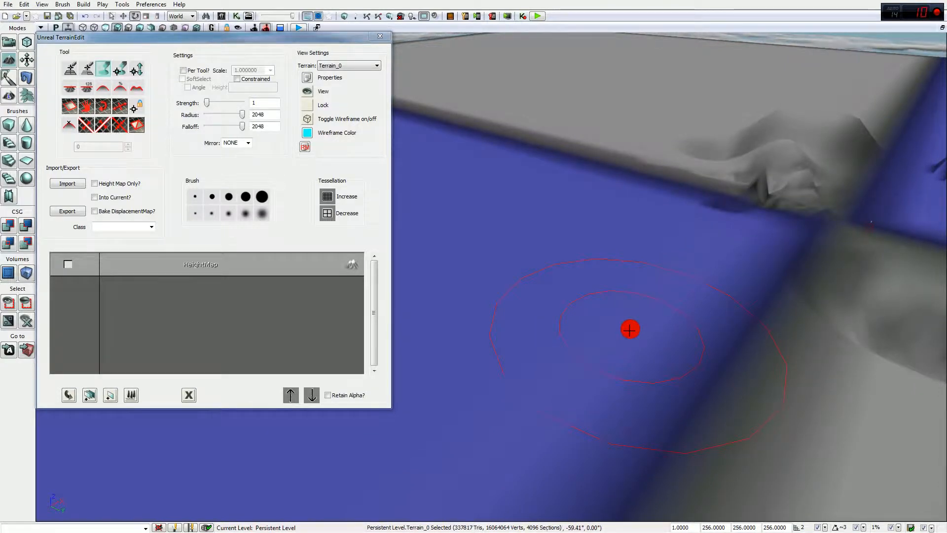
mouse_move(630, 313)
left_mouse_down()
mouse_move(942, 313)
mouse_move(632, 323)
left_mouse_up()
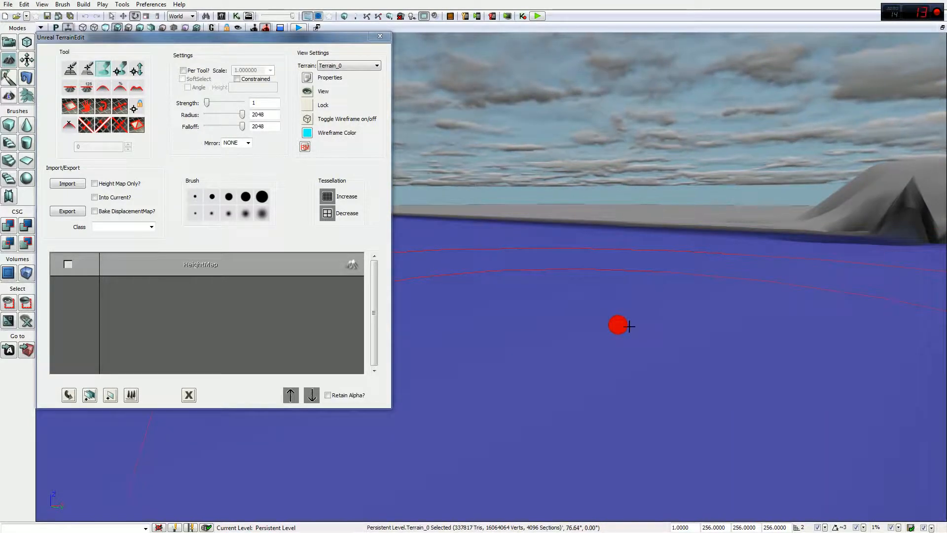
Step: Restore brush strength to 100 and bring up the Mirror axis choices
mouse_move(618, 323)
left_mouse_down()
mouse_move(696, 298)
mouse_move(750, 309)
mouse_move(835, 305)
mouse_move(804, 308)
mouse_move(862, 329)
left_mouse_up()
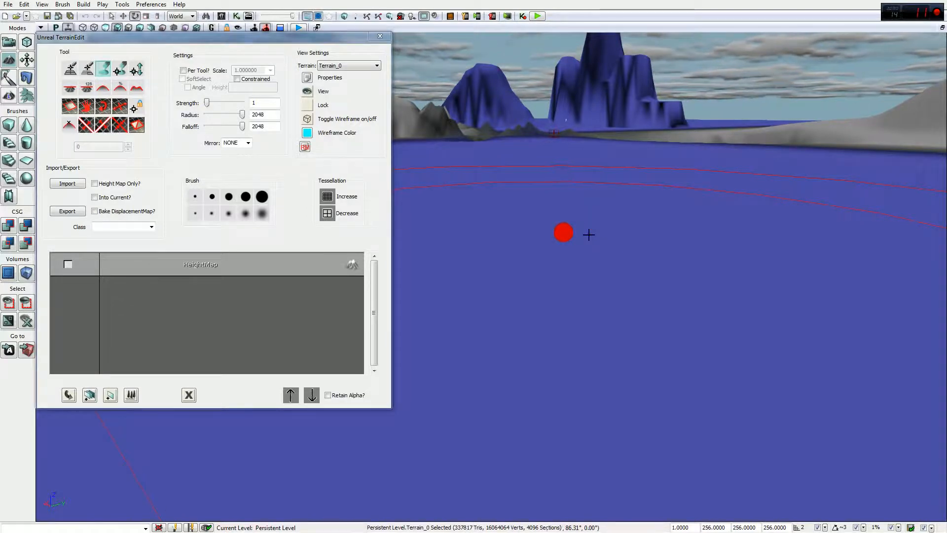
left_click_drag(596, 224, 814, 32)
left_click_drag(380, 157, 380, 157)
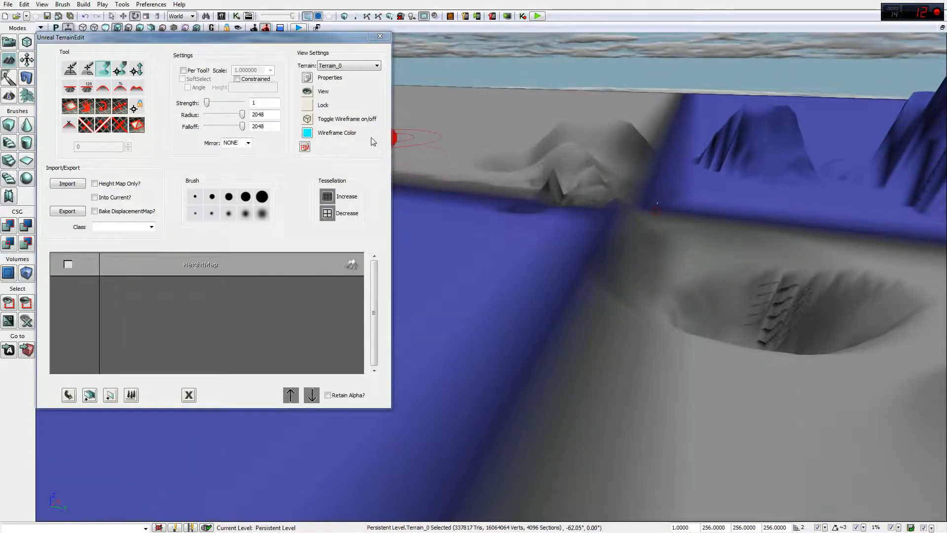
left_click_drag(208, 102, 275, 102)
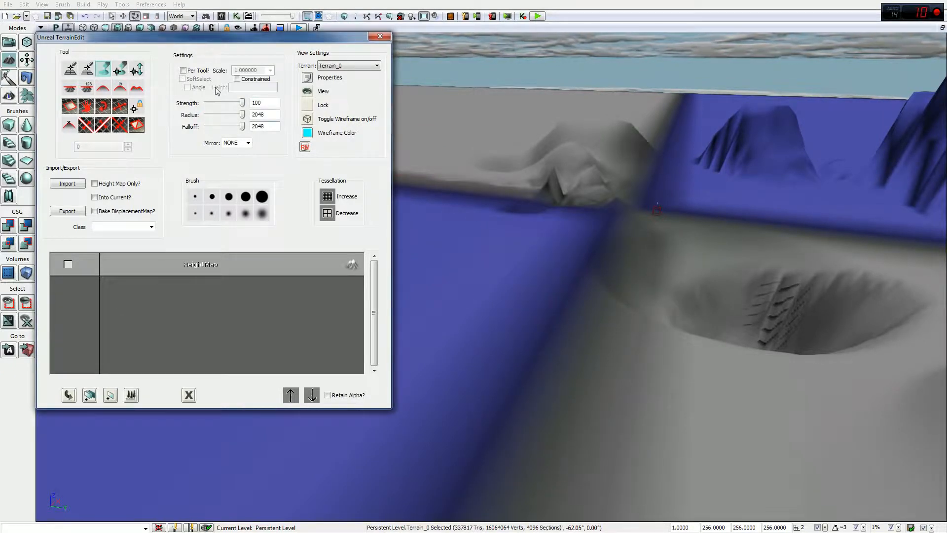
left_click(248, 144)
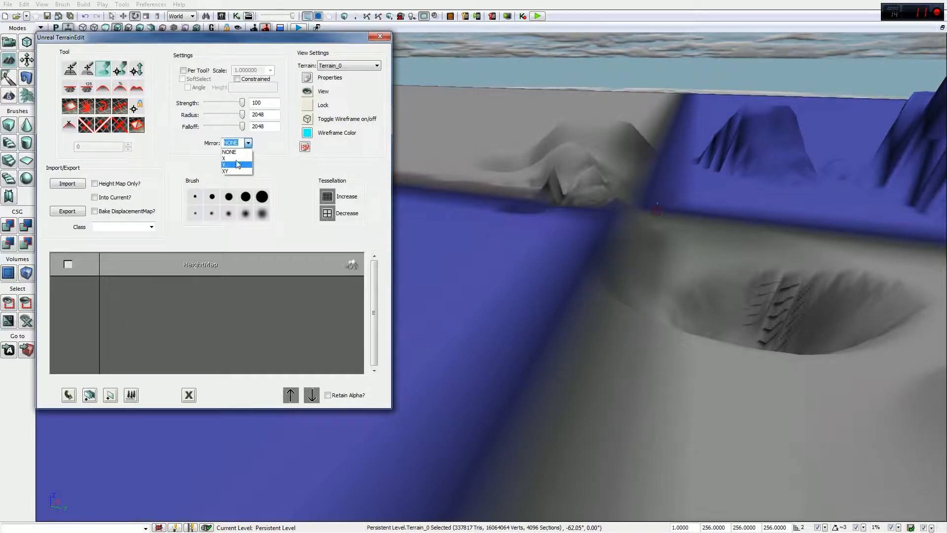
Step: Set terrain Mirror to X, sculpt a mirrored slope into the blue ground, and move the TerrainEdit panel aside
left_click(236, 159)
mouse_move(526, 295)
left_mouse_down()
mouse_move(413, 302)
mouse_move(569, 311)
mouse_move(552, 298)
left_mouse_up()
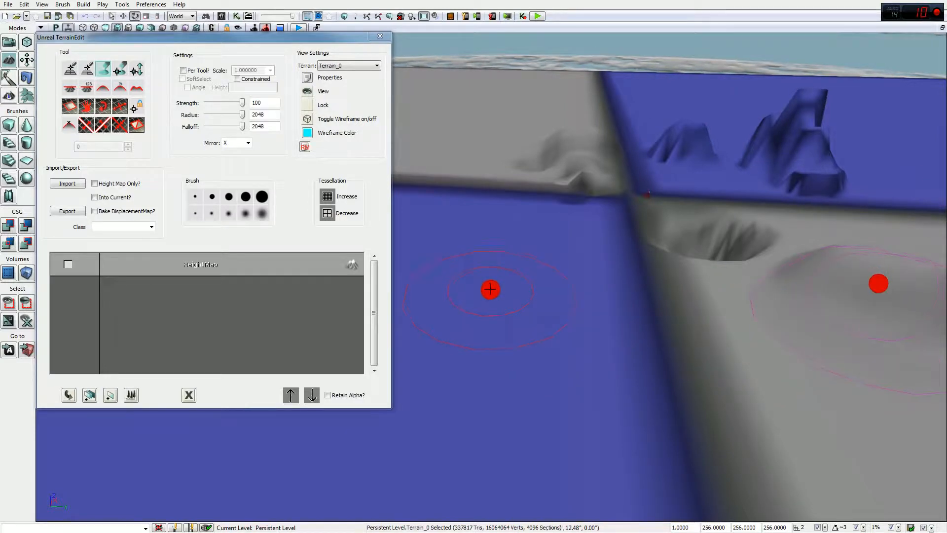
left_click_drag(489, 291, 491, 389, "ctrl")
right_click_drag(495, 379, 634, 186)
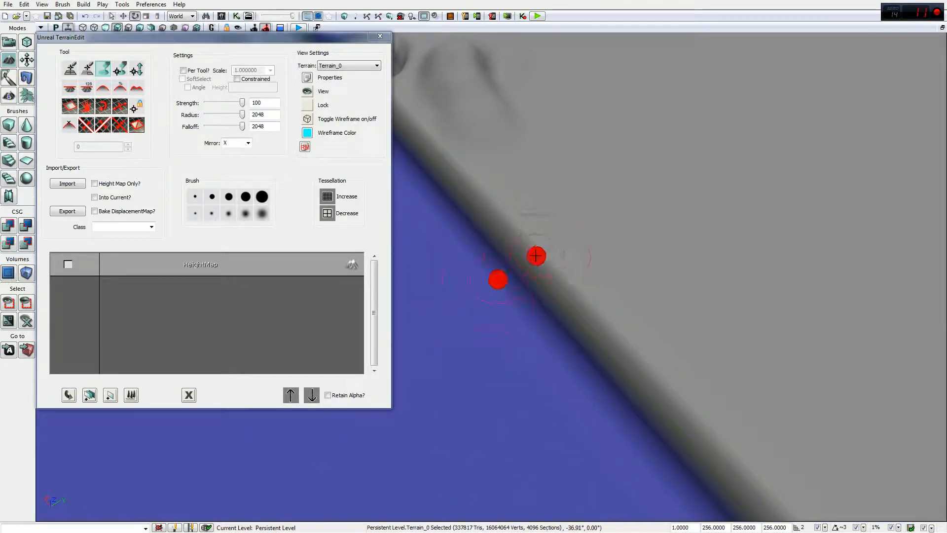
left_click_drag(326, 43, 0, 74)
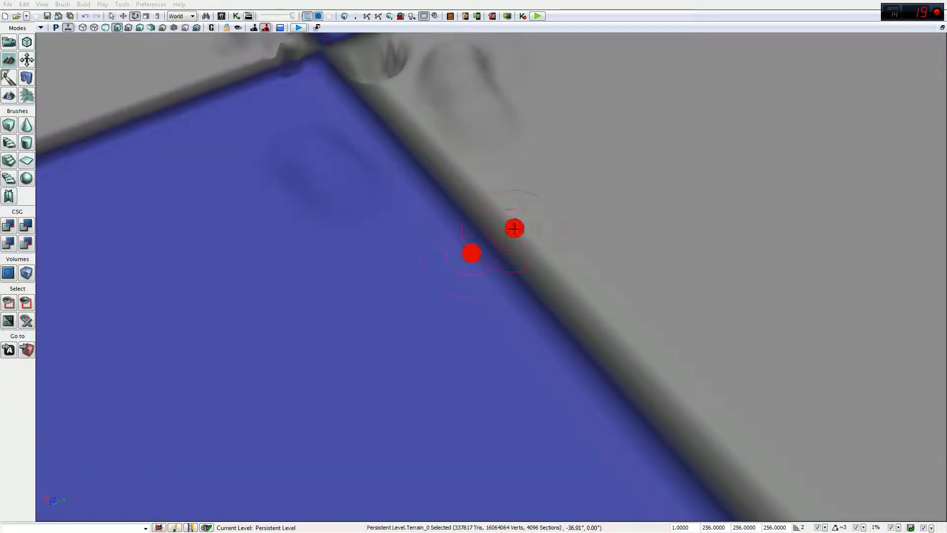
Step: Raise mirrored ridges across the grey–blue tile seam and orbit around to inspect them
left_click(640, 186)
left_click_drag(638, 184, 639, 183, "ctrl")
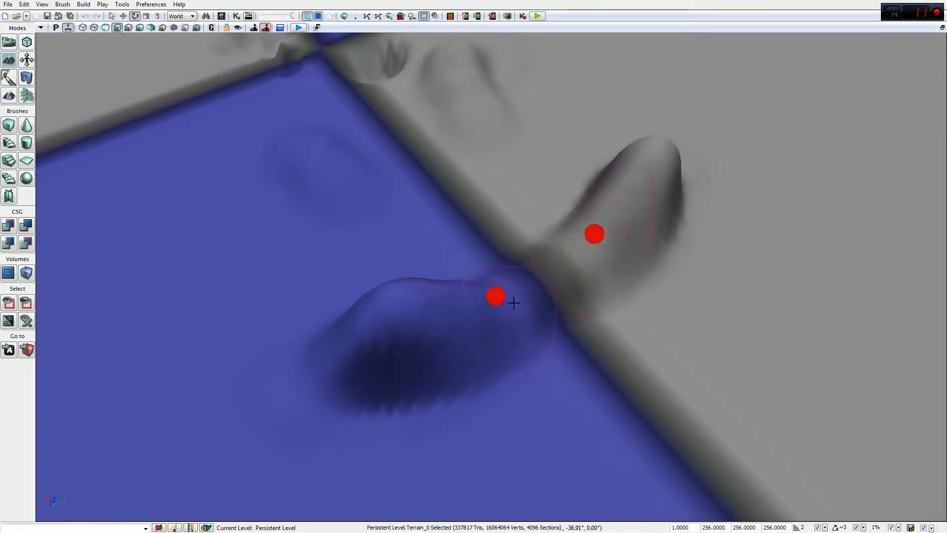
right_click_drag(529, 247, 529, 245)
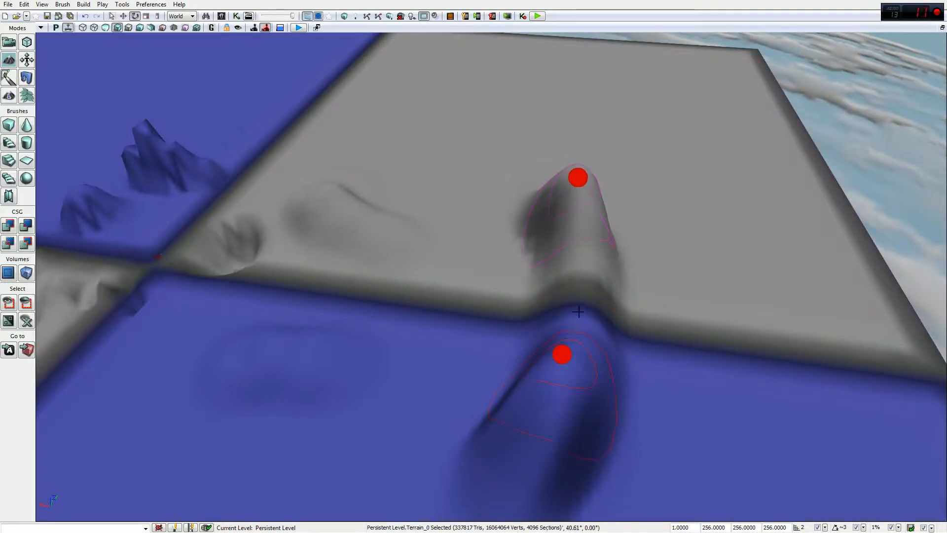
right_click_drag(623, 266, 639, 279)
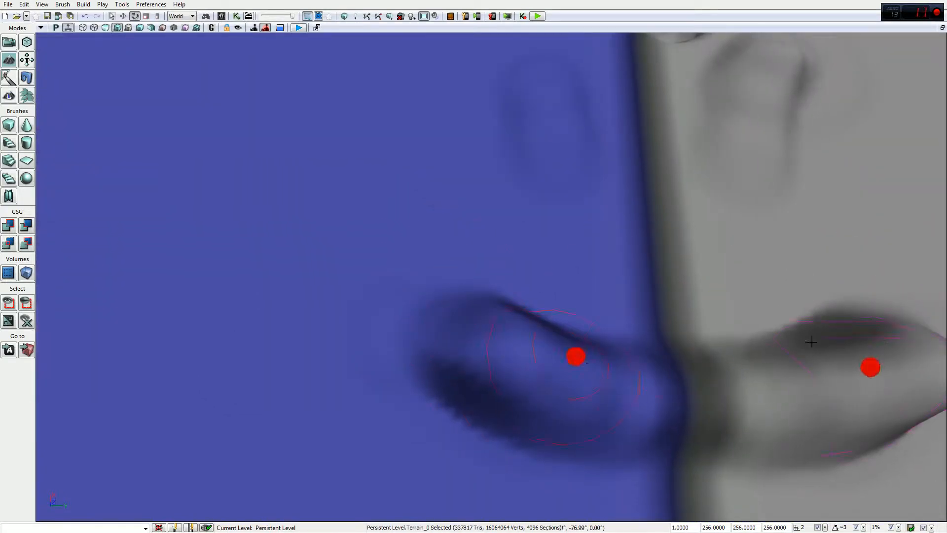
mouse_move(597, 254)
left_mouse_down()
mouse_move(882, 212)
mouse_move(881, 192)
mouse_move(827, 195)
mouse_move(801, 207)
mouse_move(607, 168)
left_mouse_up()
left_click_drag(600, 236, 734, 132)
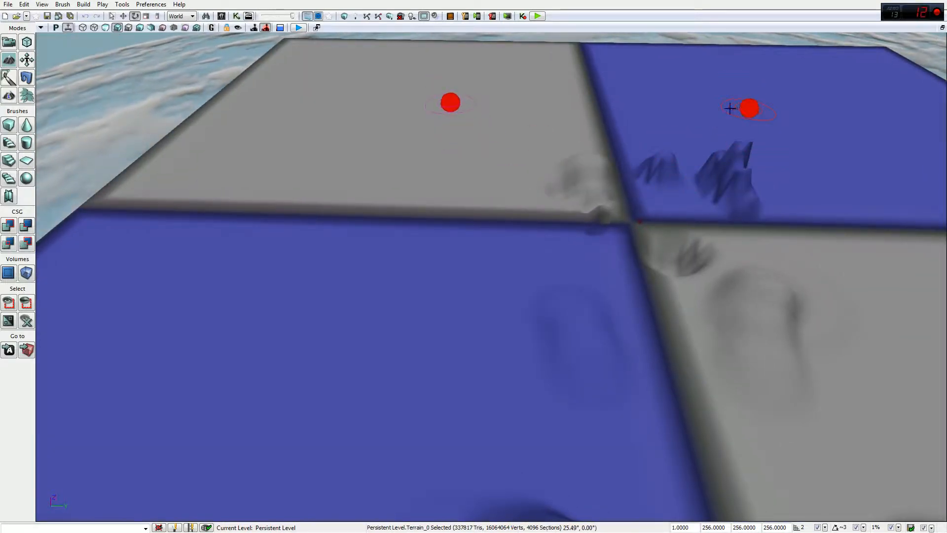
Step: Bring back the TerrainEdit panel and try Mirror set to XY, then Y
left_click(677, 114)
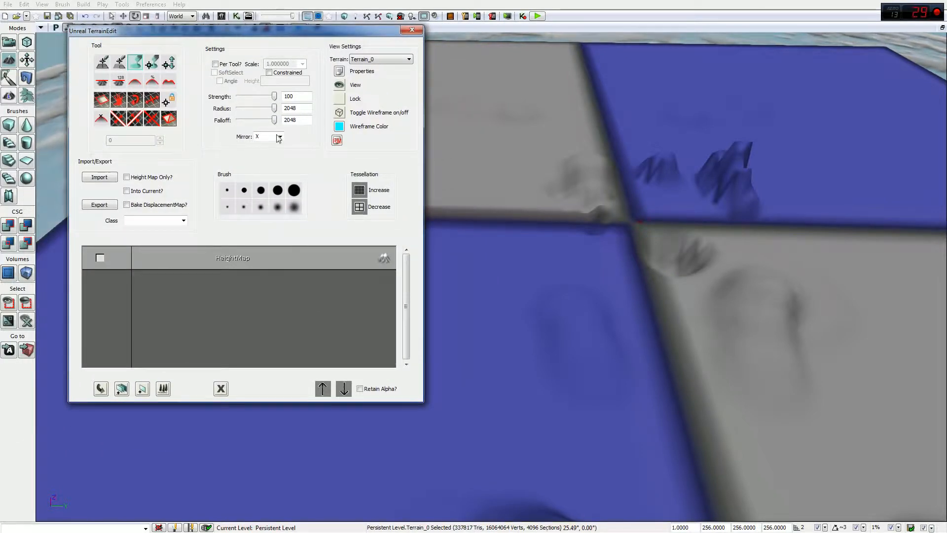
left_click(279, 137)
left_click(268, 167)
left_click(281, 137)
left_click(268, 158)
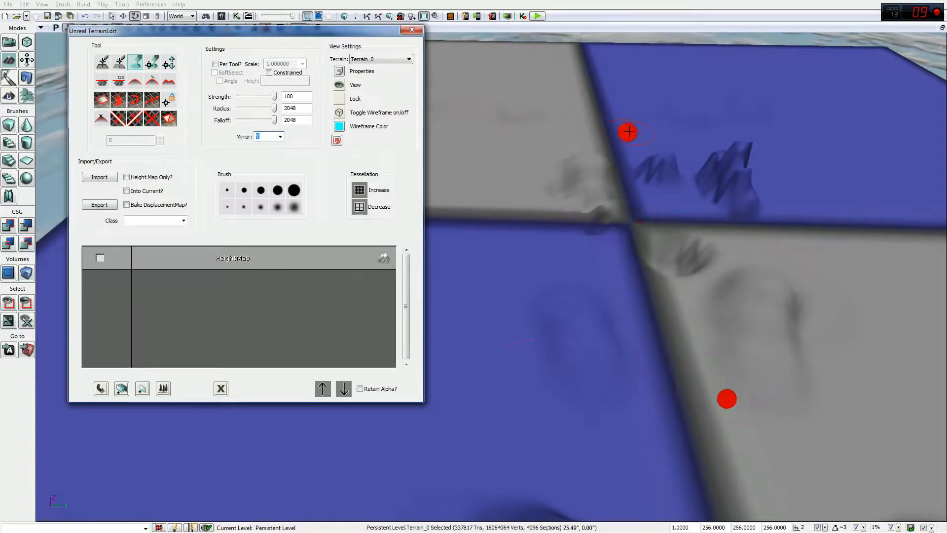
Step: Cycle Mirror through XY and Y again before settling on X
left_click(280, 137)
left_click(266, 165)
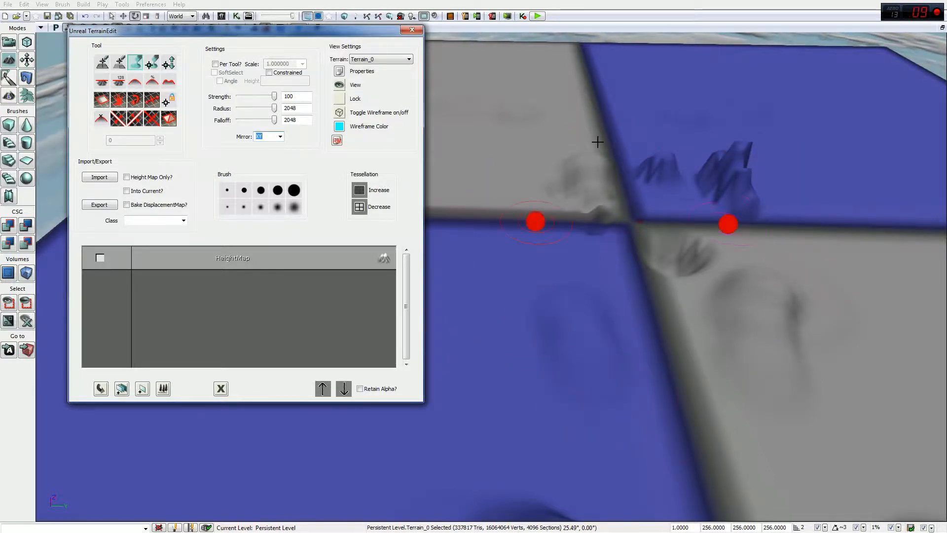
left_click(280, 136)
left_click(267, 160)
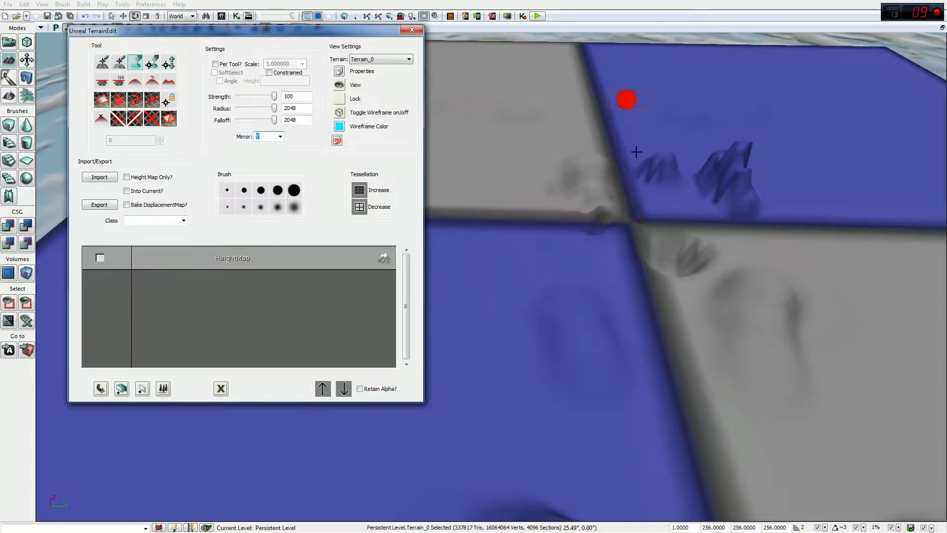
left_click(280, 136)
left_click(270, 165)
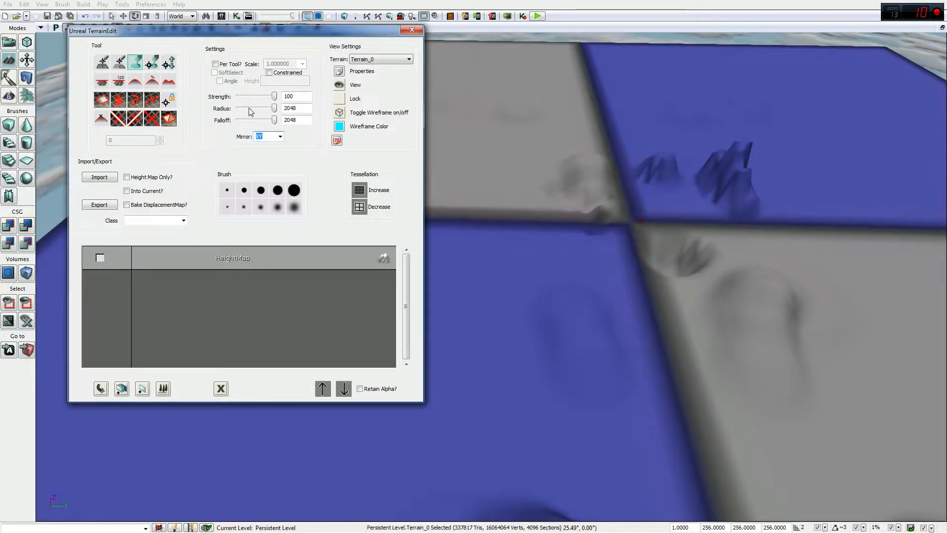
left_click(280, 136)
left_click(269, 150)
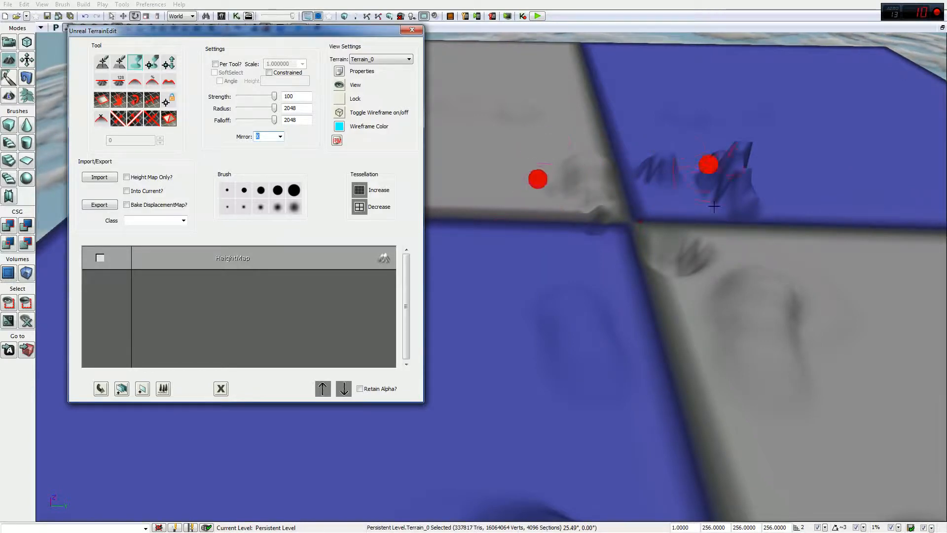
left_click_drag(565, 249, 676, 161)
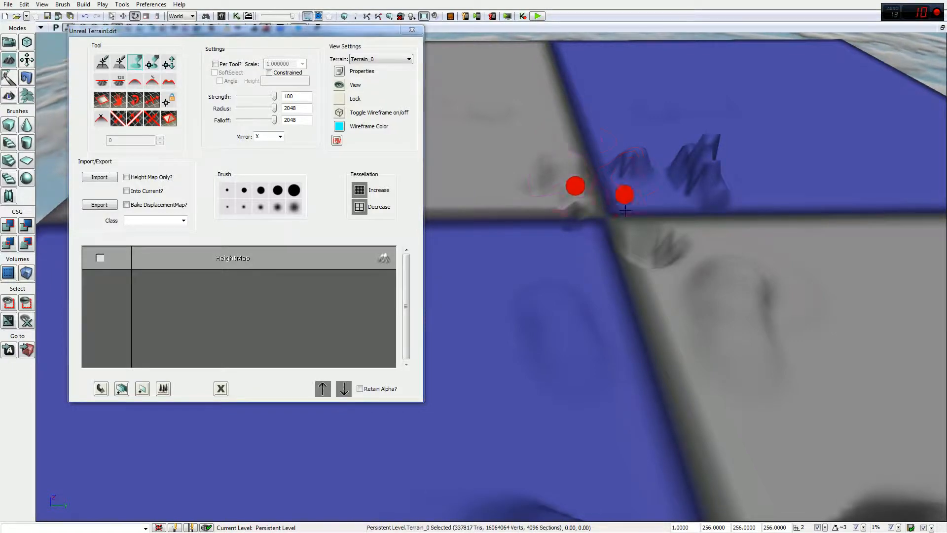
right_click_drag(596, 129, 663, 156)
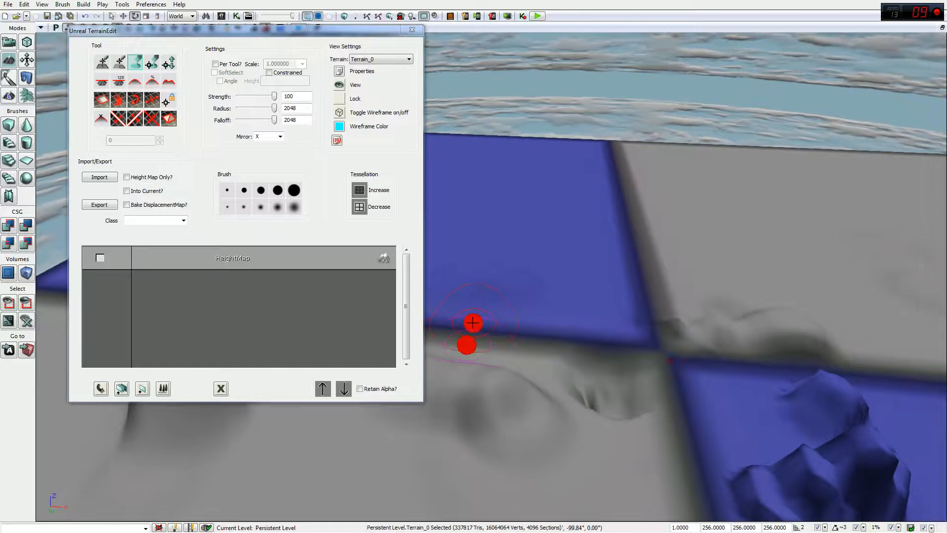
Step: Change the Mirror setting to Y, then to XY, and click back into the level viewport
left_click(280, 137)
left_click(266, 158)
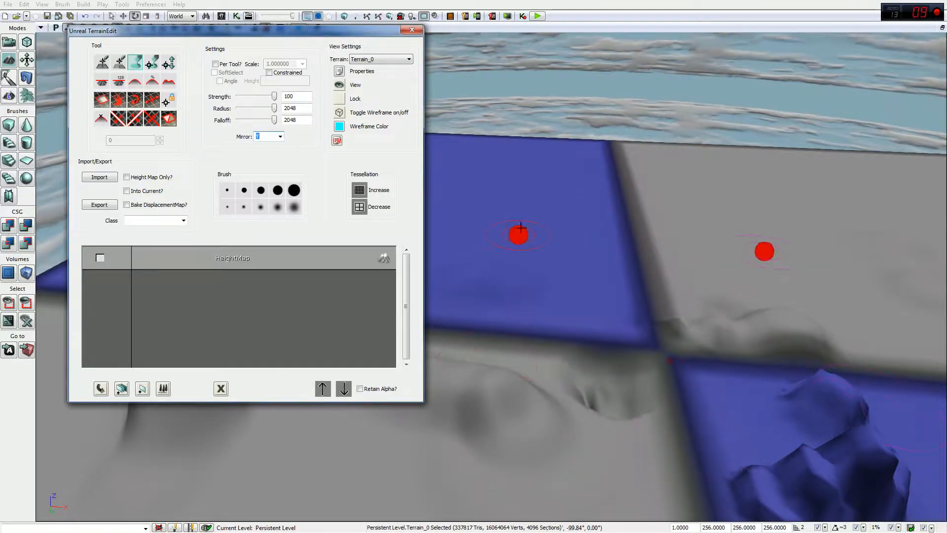
left_click(280, 136)
left_click(267, 167)
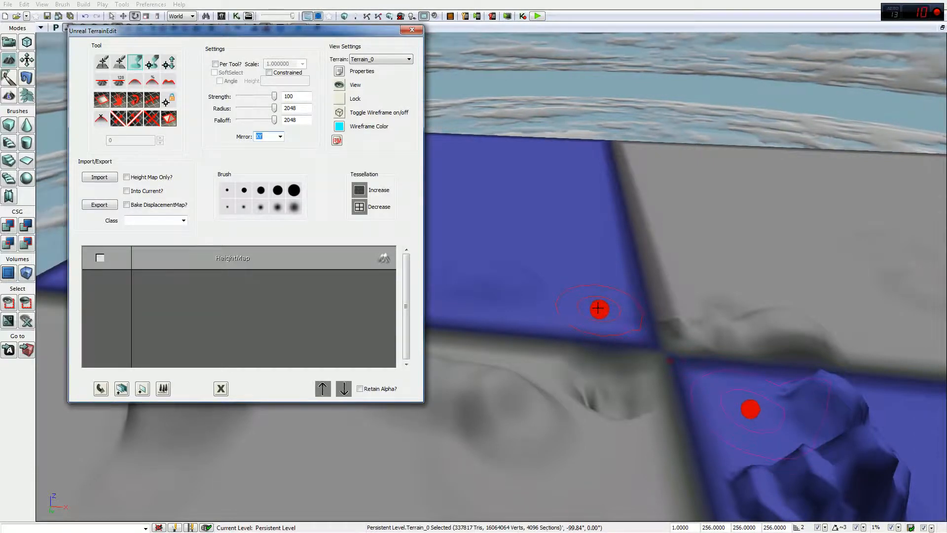
left_click(599, 308)
left_click(598, 307)
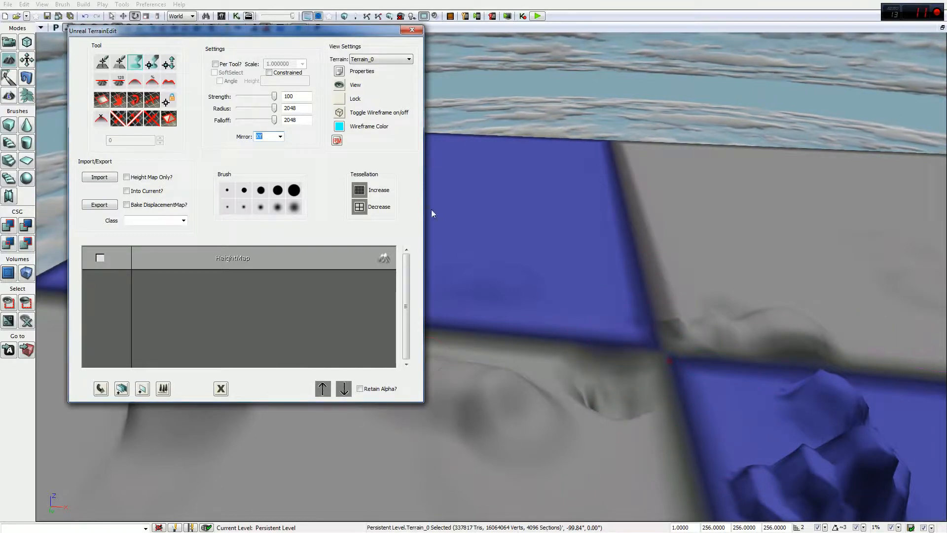
Step: Set Mirror to NONE and select the Smooth tool
left_click(281, 137)
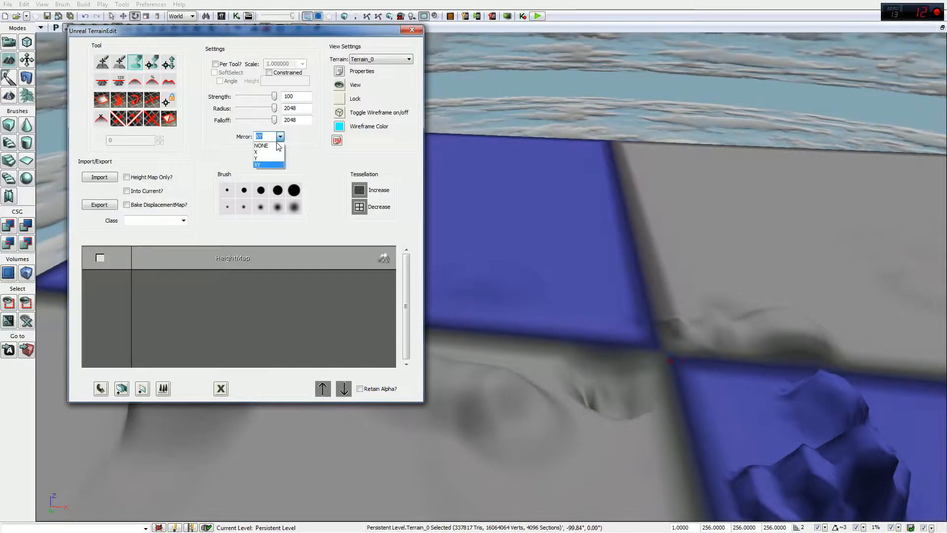
left_click(274, 146)
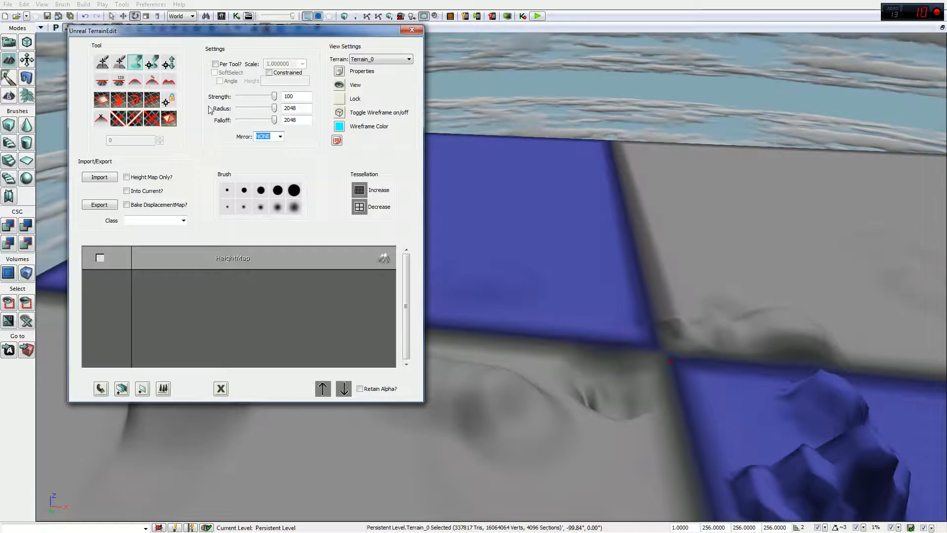
left_click(136, 81)
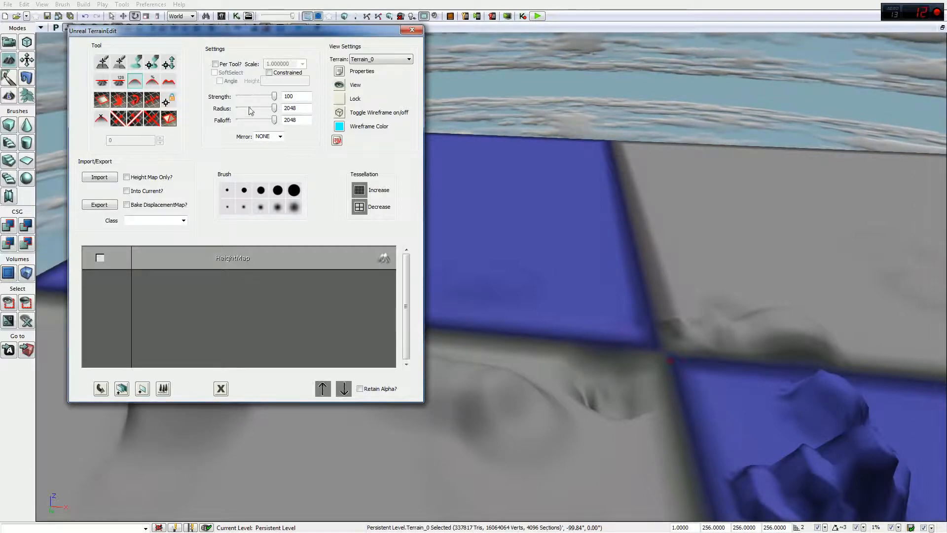
Step: Drop brush falloff to 0 and smooth the blocky blue mound into a lower, rounded hump
mouse_move(567, 258)
right_mouse_down()
mouse_move(582, 294)
mouse_move(626, 279)
mouse_move(624, 309)
mouse_move(615, 296)
right_mouse_up()
left_click_drag(274, 121, 237, 121)
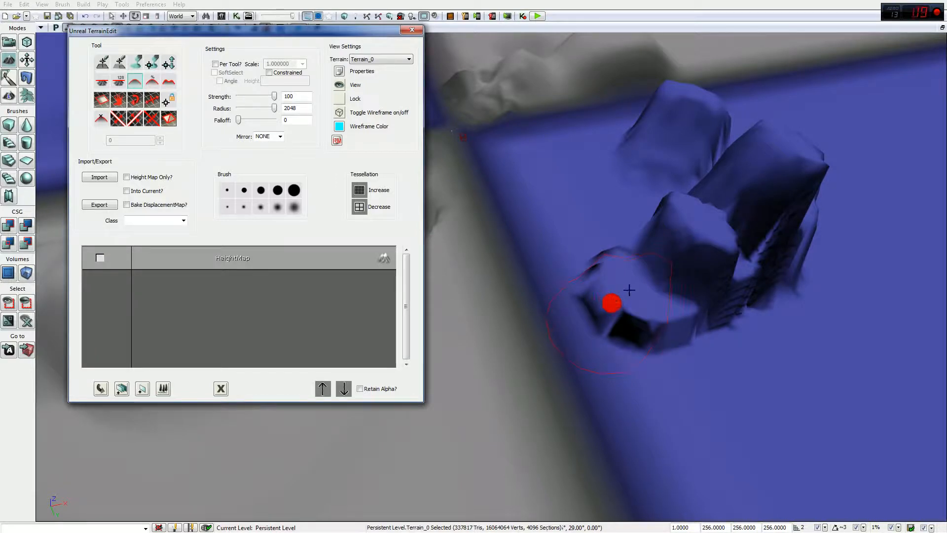
mouse_move(629, 290)
left_mouse_down("ctrl")
mouse_move(721, 234)
mouse_move(738, 209)
mouse_move(788, 231)
mouse_move(778, 271)
mouse_move(746, 289)
mouse_move(656, 227)
mouse_move(703, 182)
mouse_move(792, 167)
mouse_move(797, 217)
mouse_move(767, 208)
mouse_move(741, 260)
mouse_move(685, 263)
left_mouse_up("ctrl")
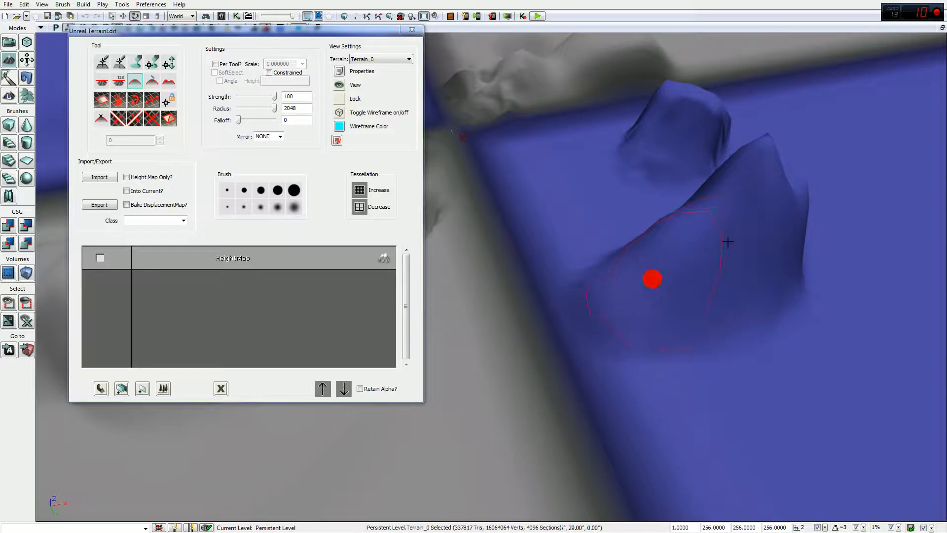
mouse_move(746, 183)
left_mouse_down("ctrl")
mouse_move(760, 207)
mouse_move(758, 237)
mouse_move(740, 203)
mouse_move(751, 239)
left_mouse_up("ctrl")
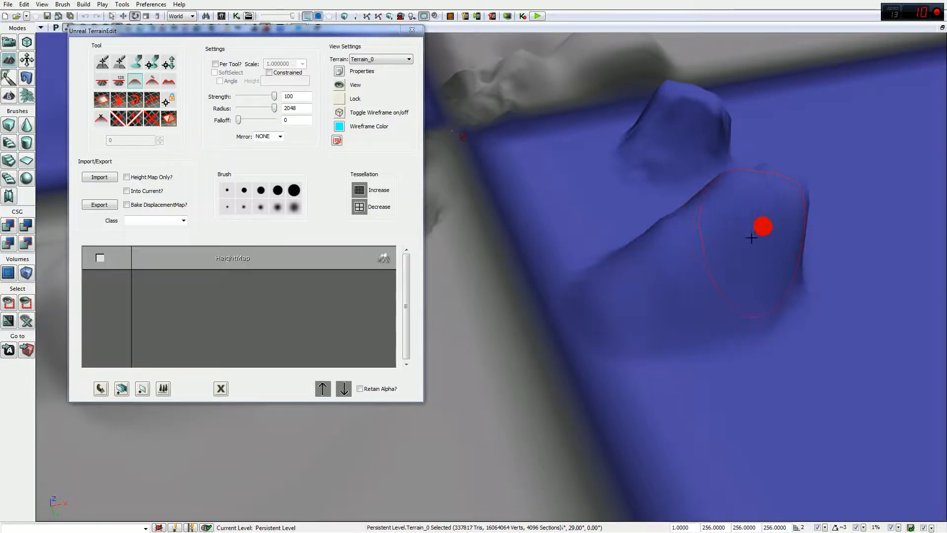
mouse_move(752, 206)
left_mouse_down("ctrl")
mouse_move(777, 222)
mouse_move(758, 260)
left_mouse_up("ctrl")
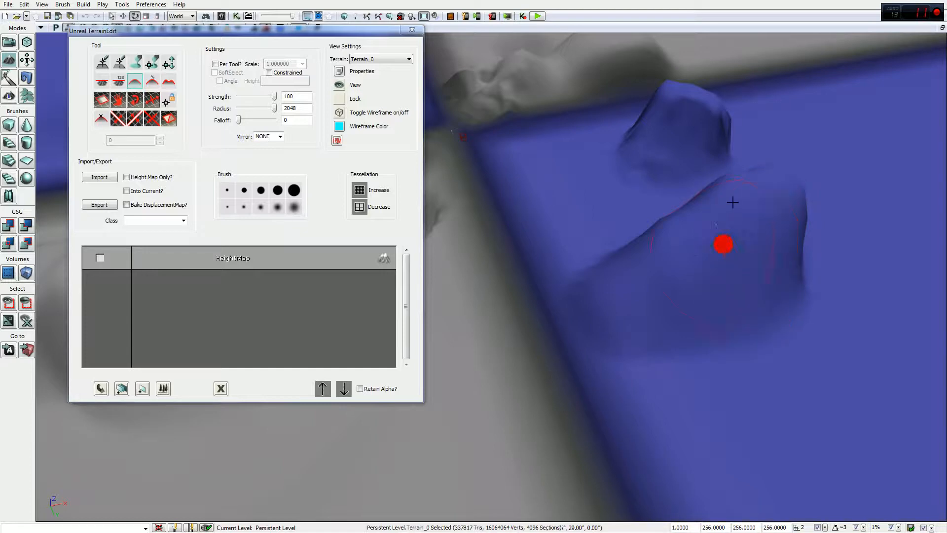
mouse_move(733, 203)
left_mouse_down("ctrl")
mouse_move(706, 258)
mouse_move(748, 205)
mouse_move(780, 273)
mouse_move(711, 258)
left_mouse_up("ctrl")
mouse_move(753, 242)
right_mouse_down()
mouse_move(759, 237)
mouse_move(537, 217)
mouse_move(761, 243)
right_mouse_up()
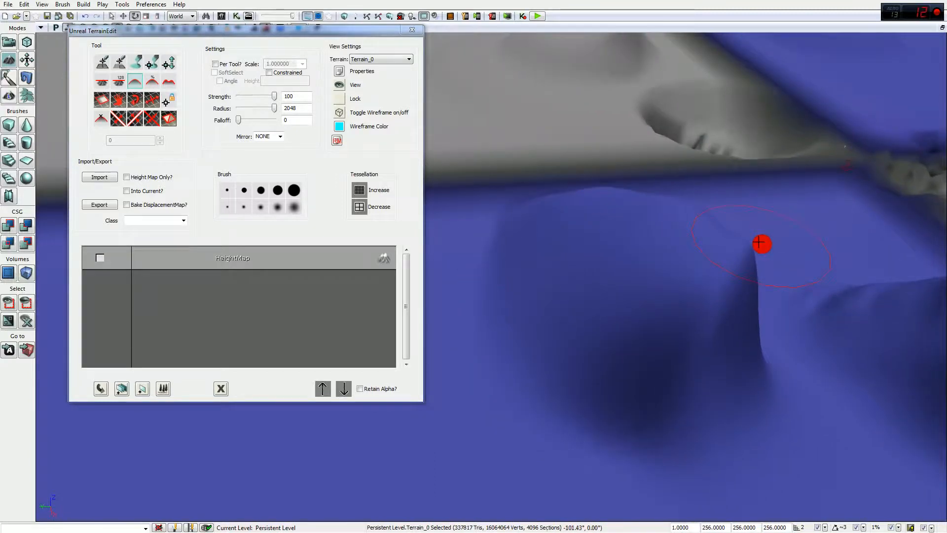
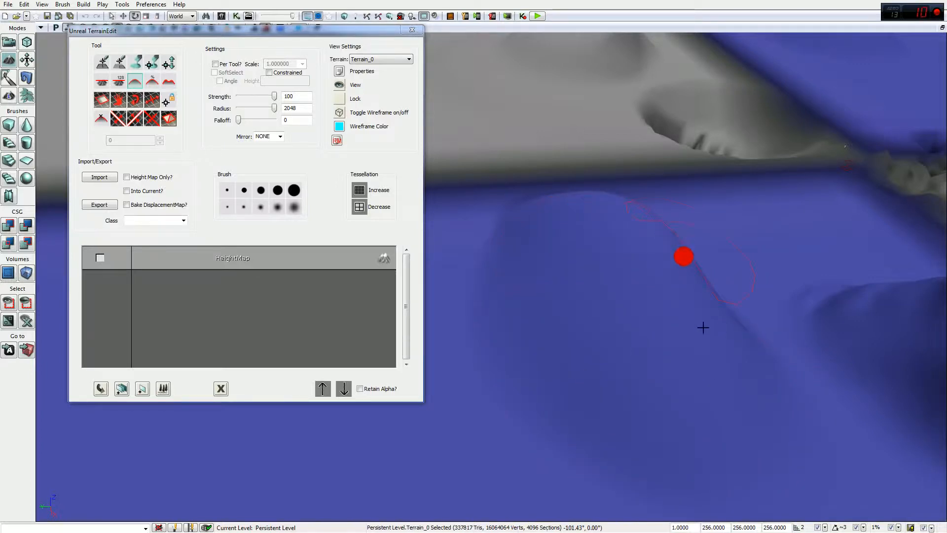
Step: Raise a rounded mound with the Paint brush (strength 100, radius 2048), inspecting it from several angles
mouse_move(665, 282)
right_mouse_down()
mouse_move(669, 294)
mouse_move(444, 232)
mouse_move(592, 345)
mouse_move(533, 276)
mouse_move(473, 245)
mouse_move(609, 205)
right_mouse_up()
left_click(750, 302)
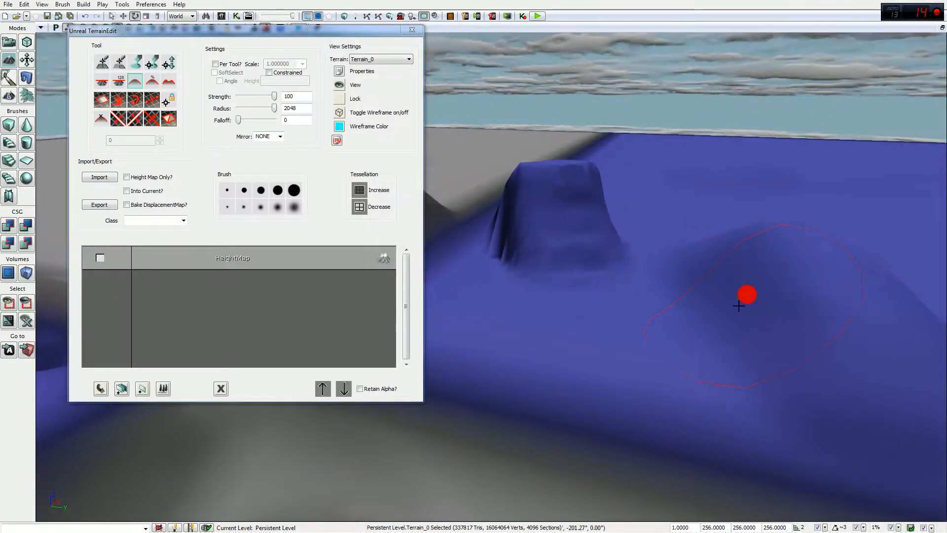
mouse_move(765, 292)
right_mouse_down()
mouse_move(799, 287)
mouse_move(704, 294)
right_mouse_up()
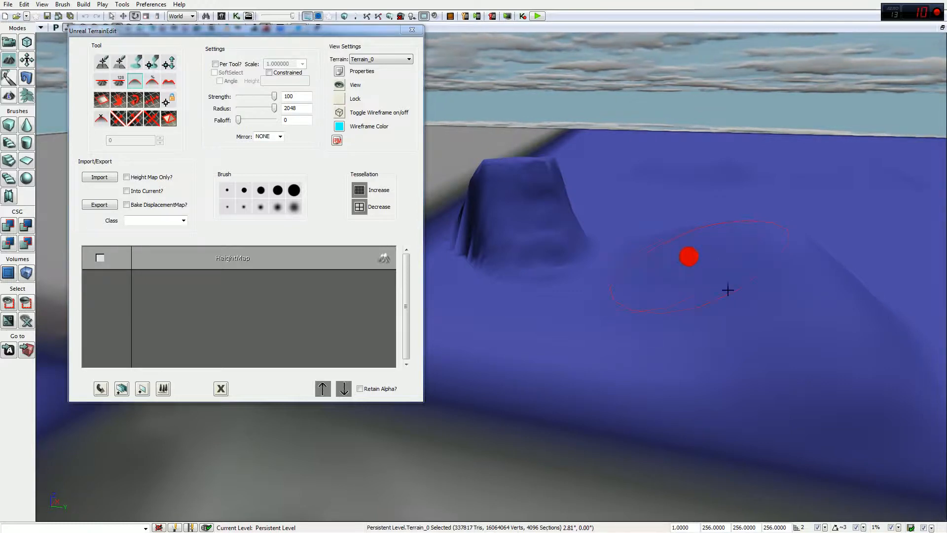
mouse_move(737, 323)
left_mouse_down()
mouse_move(774, 277)
mouse_move(791, 286)
mouse_move(865, 267)
mouse_move(793, 250)
mouse_move(688, 256)
mouse_move(748, 277)
mouse_move(670, 256)
mouse_move(599, 265)
mouse_move(483, 236)
mouse_move(427, 324)
mouse_move(699, 245)
mouse_move(707, 231)
left_mouse_up()
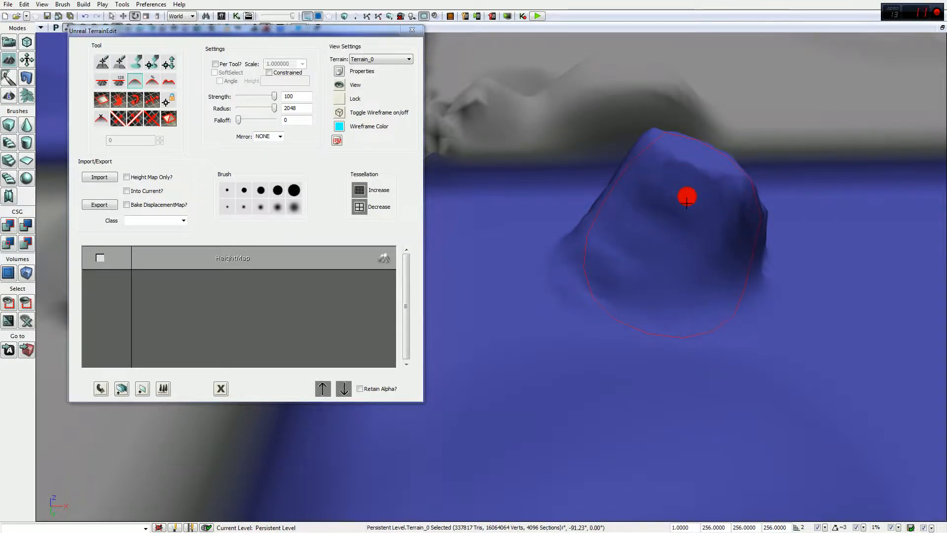
Step: Paint over the mound's lower left side and peak to build it into a taller, steeper hill
scroll(573, 327, "up", 5)
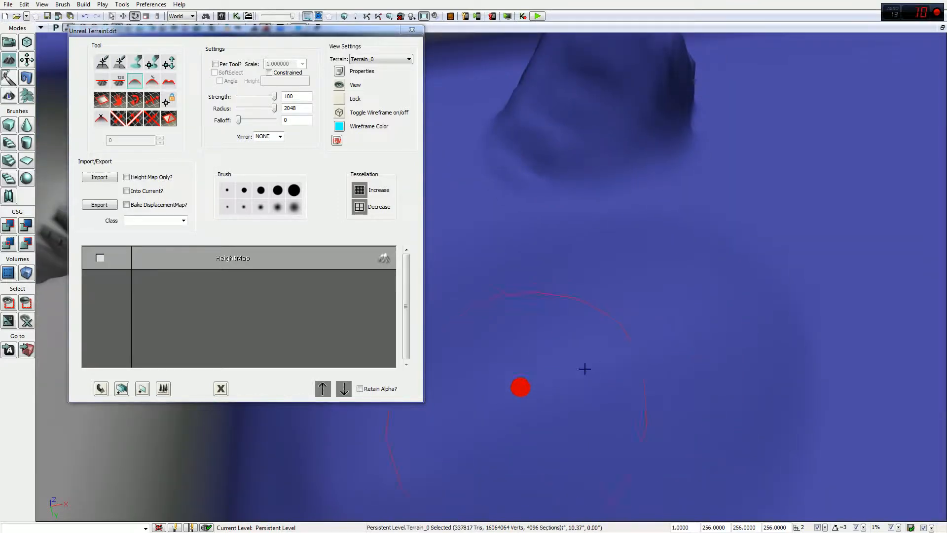
scroll(583, 239, "down", 5)
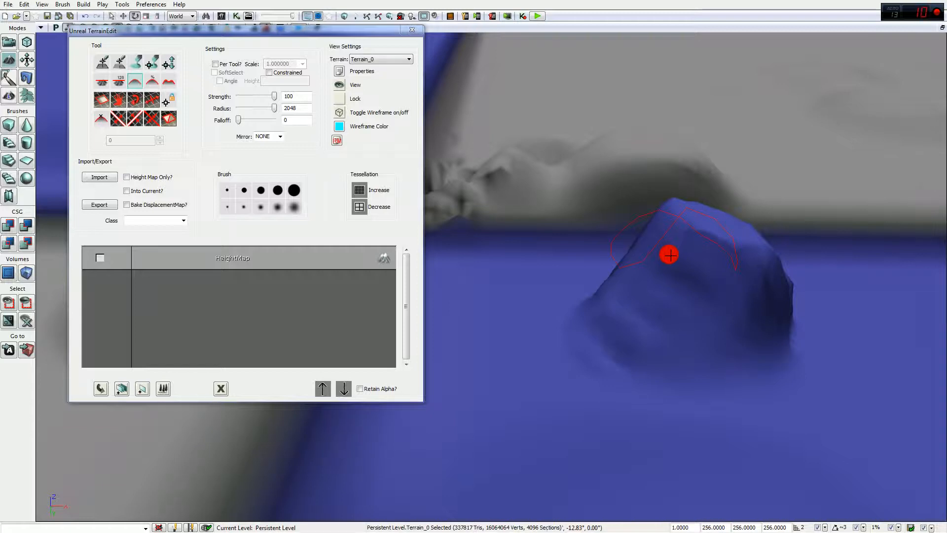
left_click_drag(670, 254, 632, 320, "ctrl")
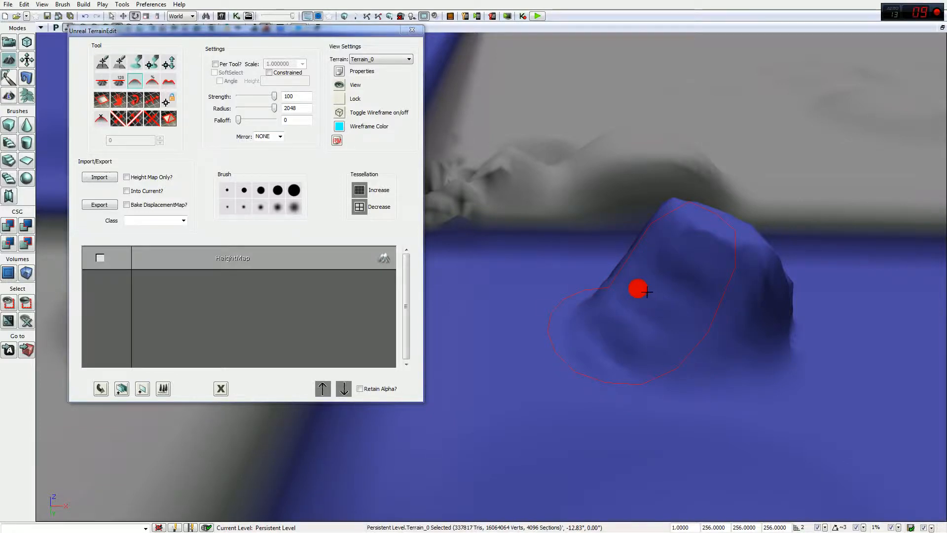
mouse_move(685, 308)
left_mouse_down("ctrl")
mouse_move(642, 266)
mouse_move(683, 301)
mouse_move(632, 187)
mouse_move(653, 329)
mouse_move(556, 165)
mouse_move(612, 305)
mouse_move(529, 256)
left_mouse_up("ctrl")
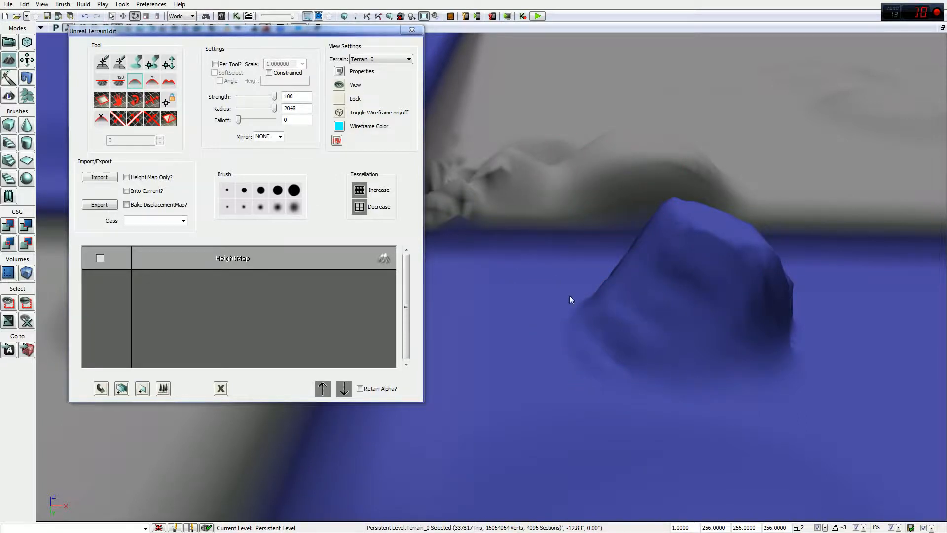
Step: Switch the terrain tool to Flatten and raise the brush falloff to 2048
left_click(103, 82)
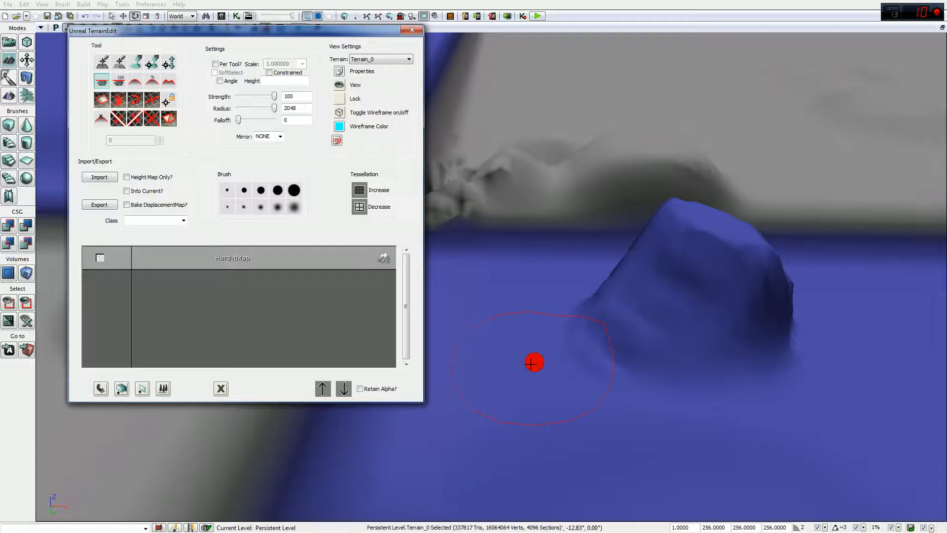
right_click_drag(495, 379, 562, 370)
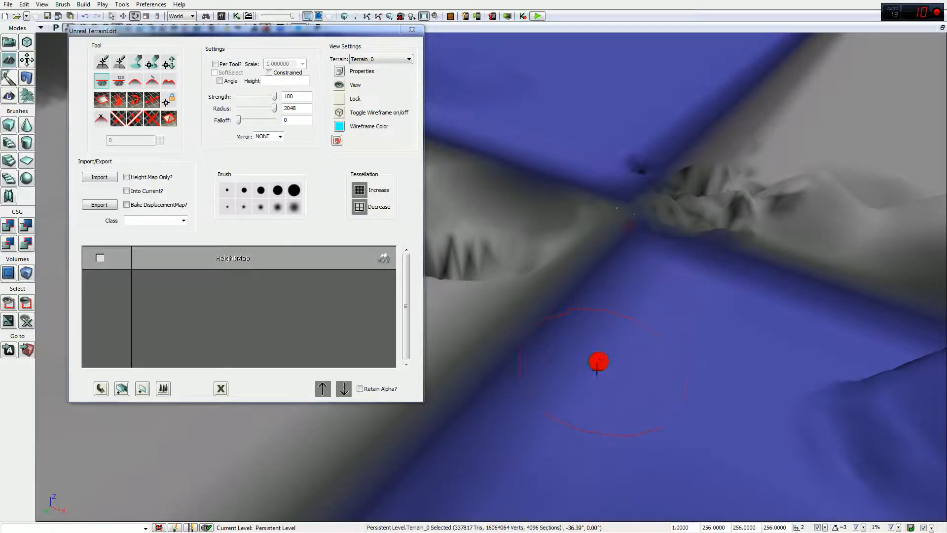
mouse_move(592, 357)
right_mouse_down()
mouse_move(712, 315)
mouse_move(674, 305)
mouse_move(642, 352)
mouse_move(603, 371)
right_mouse_up()
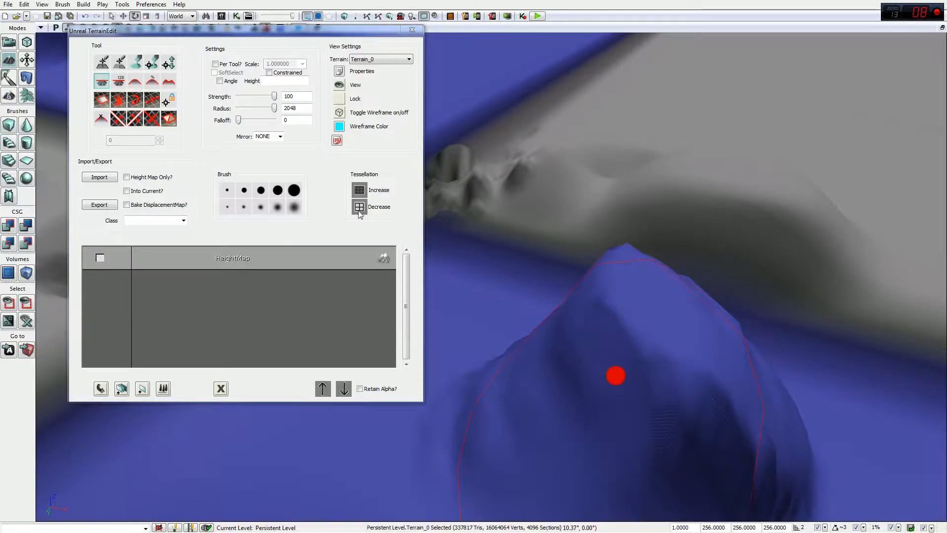
left_click_drag(238, 120, 278, 120)
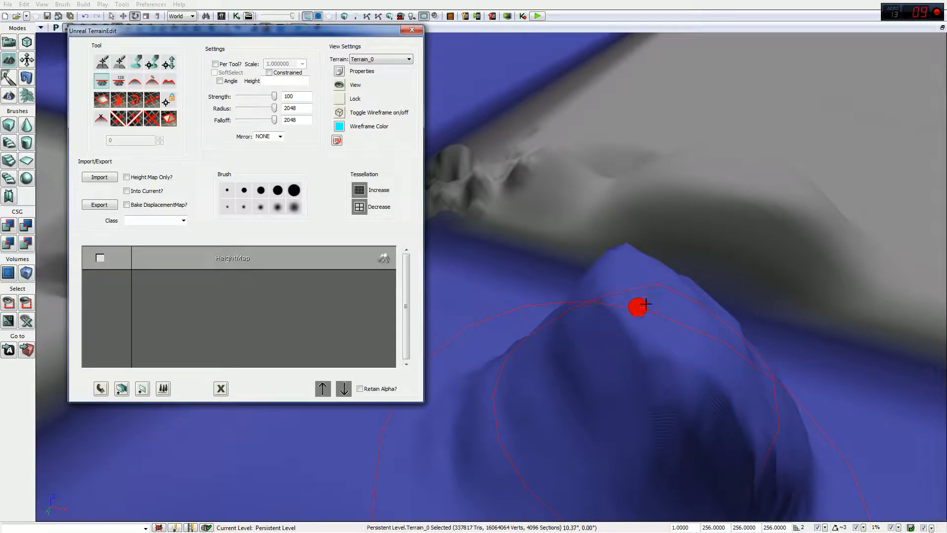
Step: Flatten the hill's peak into a wide plateau ringed by stepped cliff walls
left_click(647, 304, "ctrl")
mouse_move(610, 304)
left_mouse_down("ctrl")
mouse_move(552, 239)
mouse_move(675, 187)
mouse_move(830, 255)
left_mouse_up("ctrl")
left_click_drag(615, 413, 821, 314)
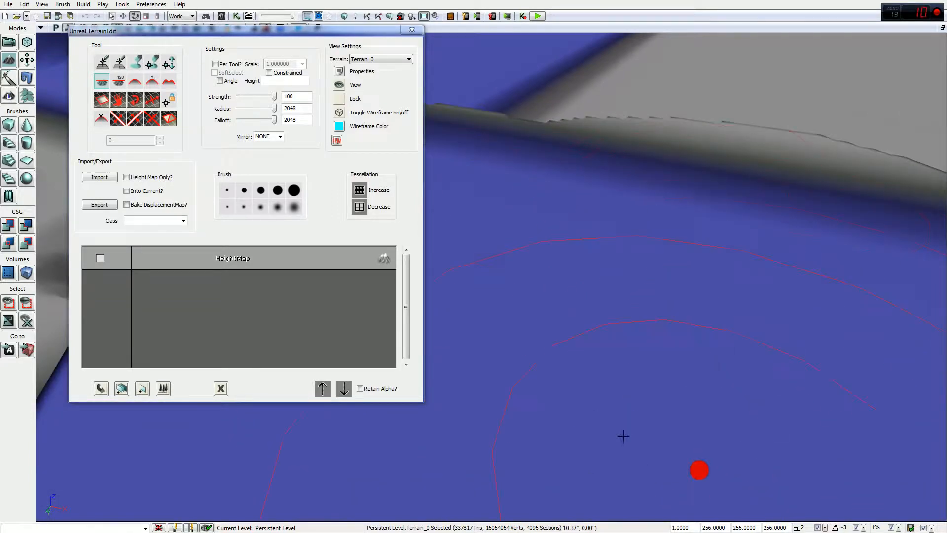
mouse_move(659, 270)
left_mouse_down()
mouse_move(562, 274)
mouse_move(798, 239)
mouse_move(785, 227)
mouse_move(617, 252)
mouse_move(426, 176)
left_mouse_up()
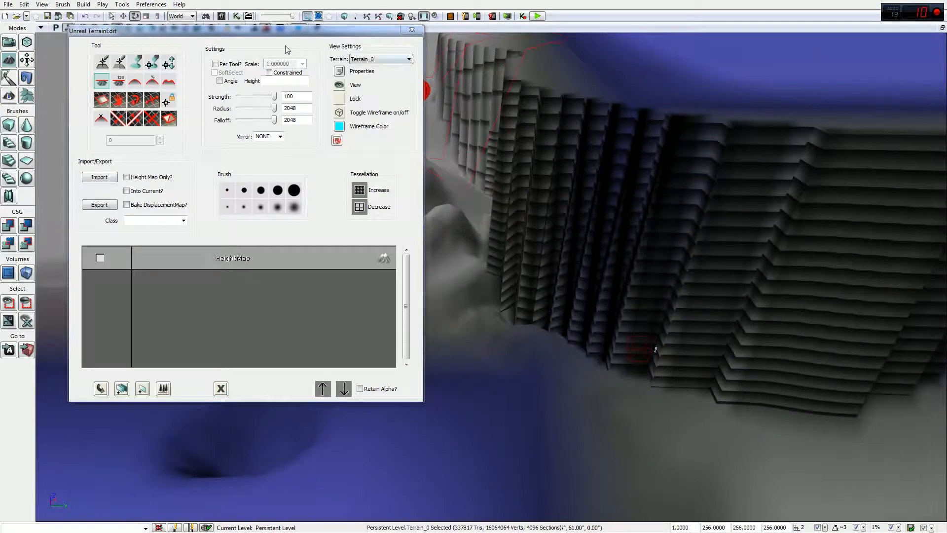
Step: Close TerrainEdit and move DominantDirectionalLight_0 up above the plateau
left_click(413, 31)
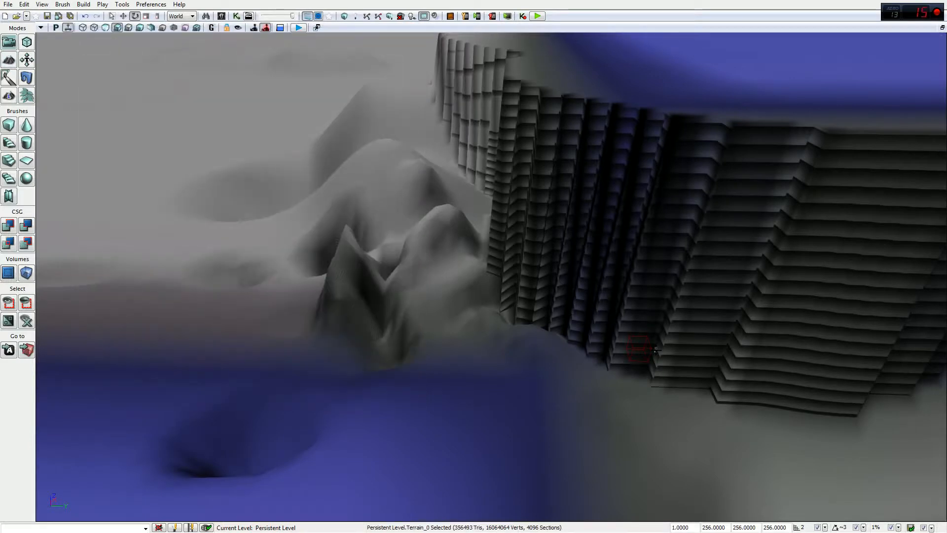
left_click(668, 346)
key("w")
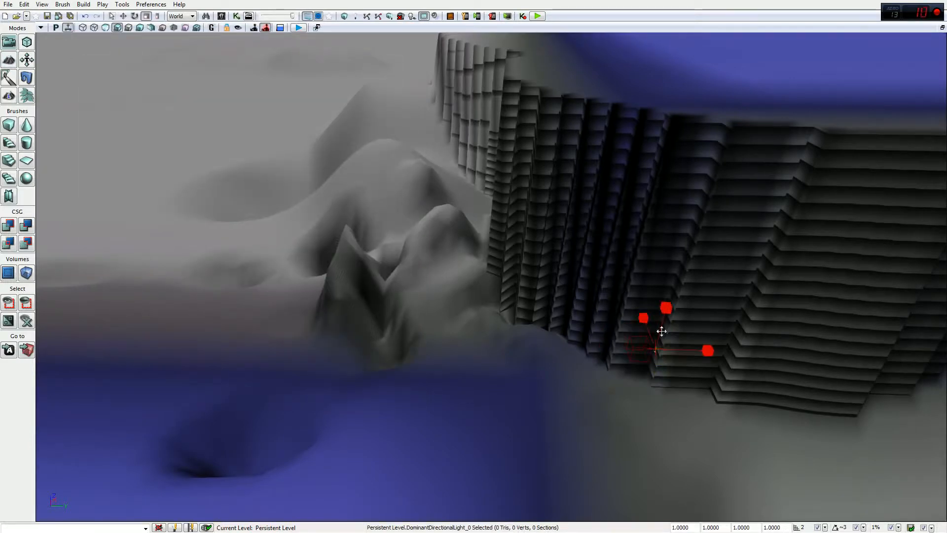
left_click_drag(662, 302, 638, 312)
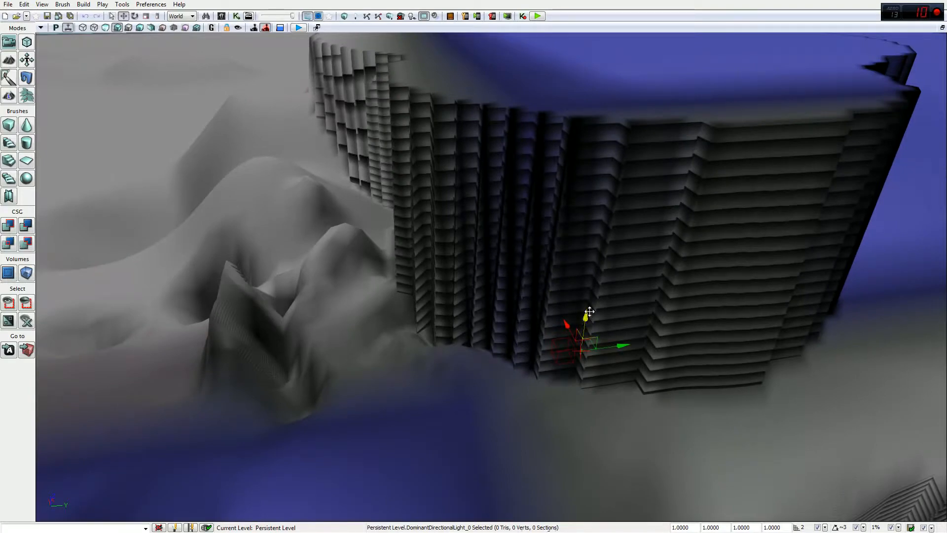
left_click_drag(669, 434, 680, 519)
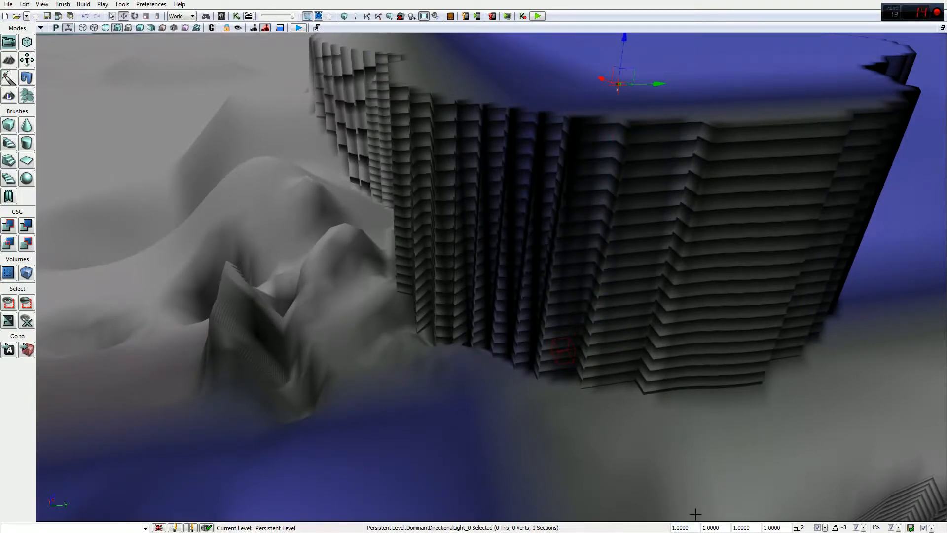
key("Return")
Step: Raise PlayerStart_0 onto the plateau top and launch Play in Editor
left_click_drag(641, 306, 641, 395)
right_click(641, 306)
left_click(658, 312)
right_click_drag(502, 285, 505, 351)
left_click(556, 324)
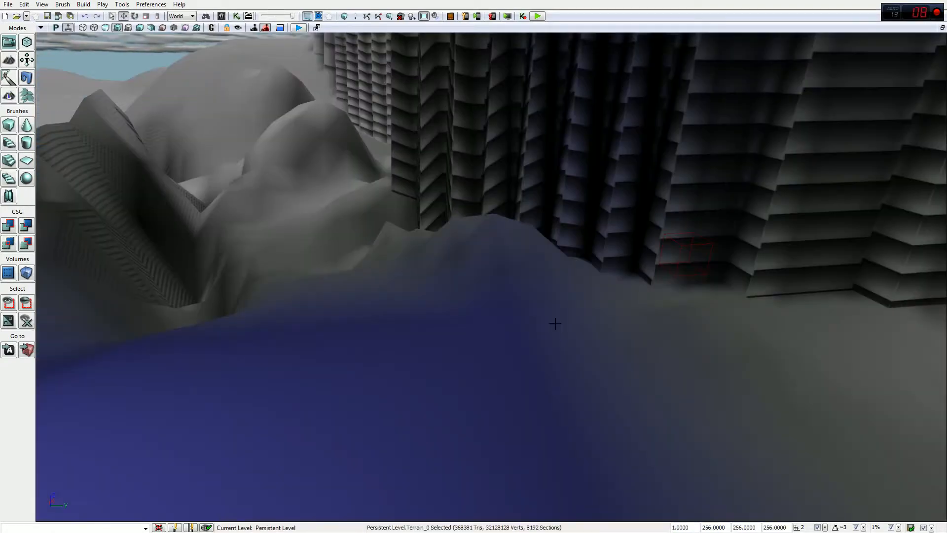
right_click_drag(556, 325, 564, 139)
left_click(540, 373)
left_click_drag(564, 138, 588, 34)
right_click_drag(588, 99, 546, 155)
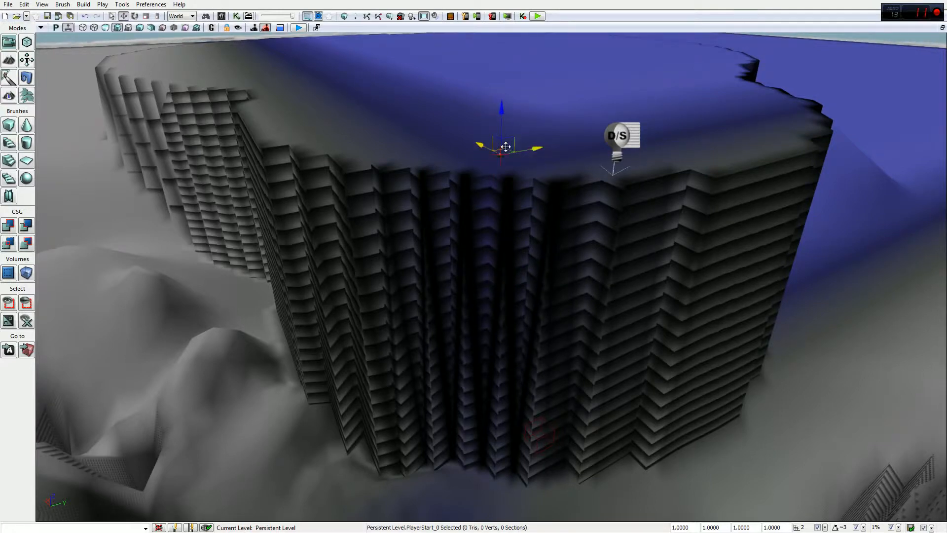
left_click_drag(530, 115, 540, 98)
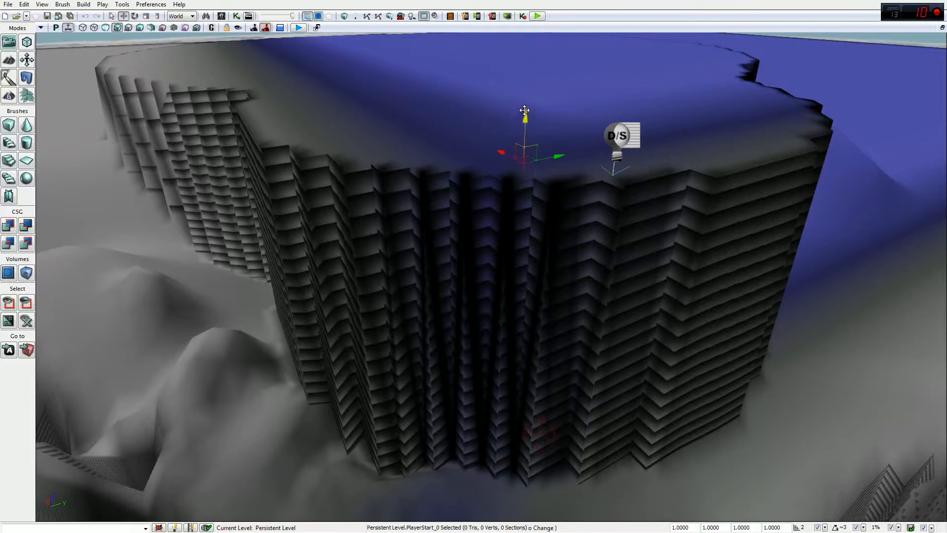
left_click(523, 16)
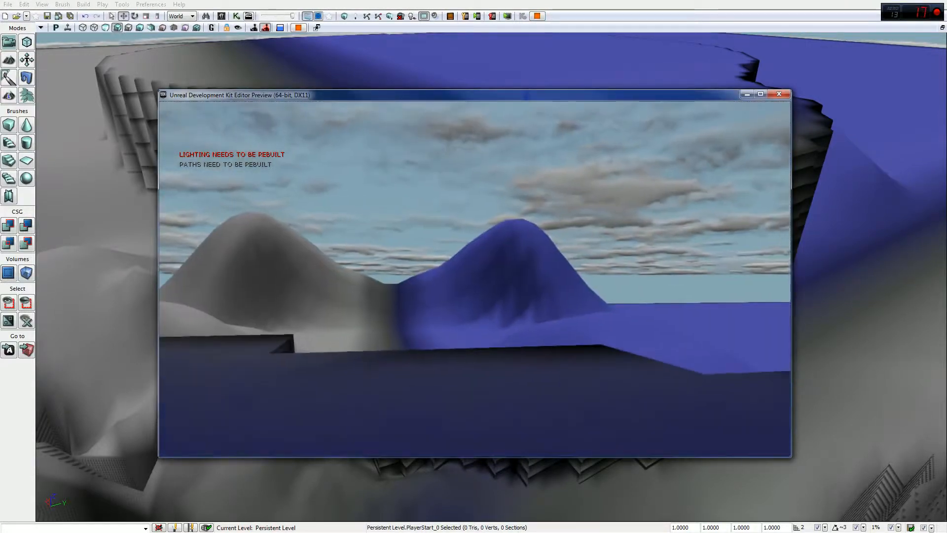
Step: Walk forward up the blue hill in the preview window, then close it with Esc
key("w")
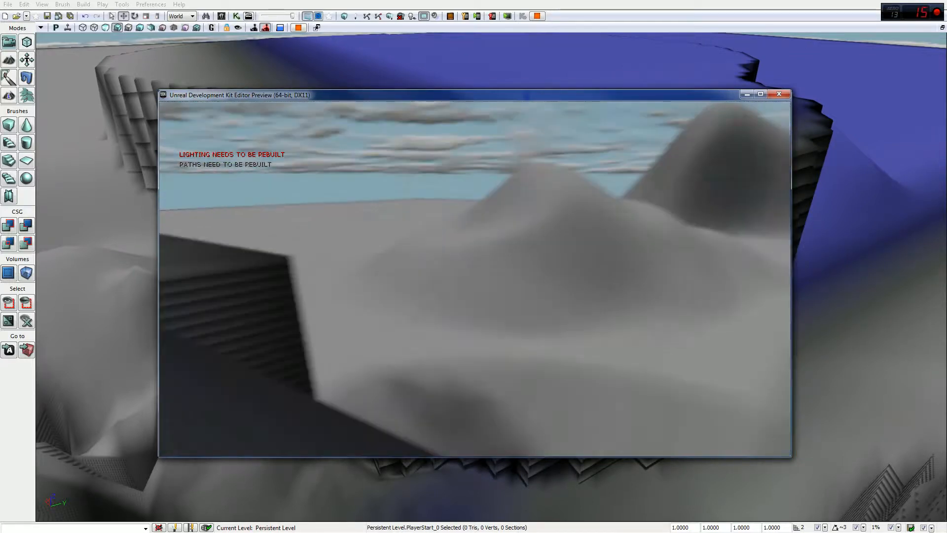
key("Escape")
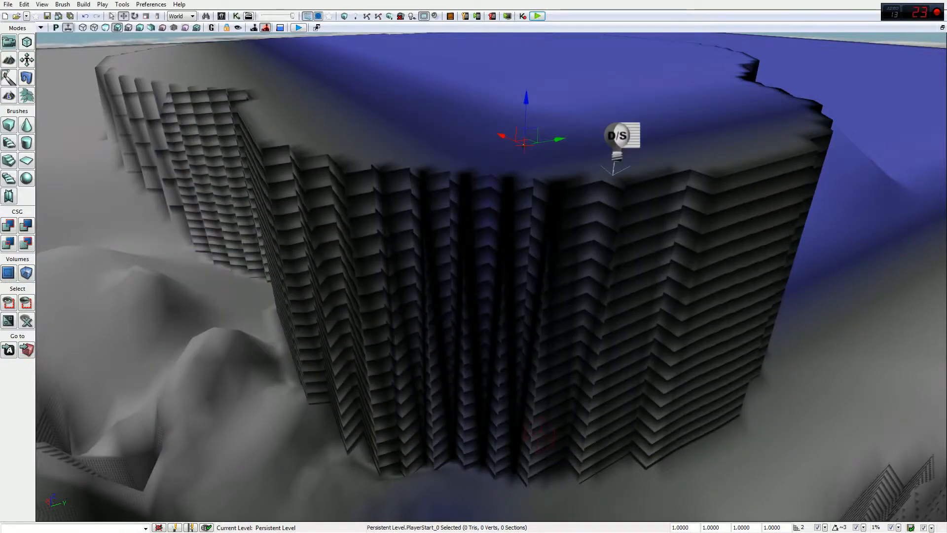
Step: Reopen Terrain Editing, move its window right, and set strength 14, radius 112, falloff 0
mouse_move(65, 88)
left_mouse_down()
mouse_move(94, 129)
mouse_move(65, 88)
left_mouse_up()
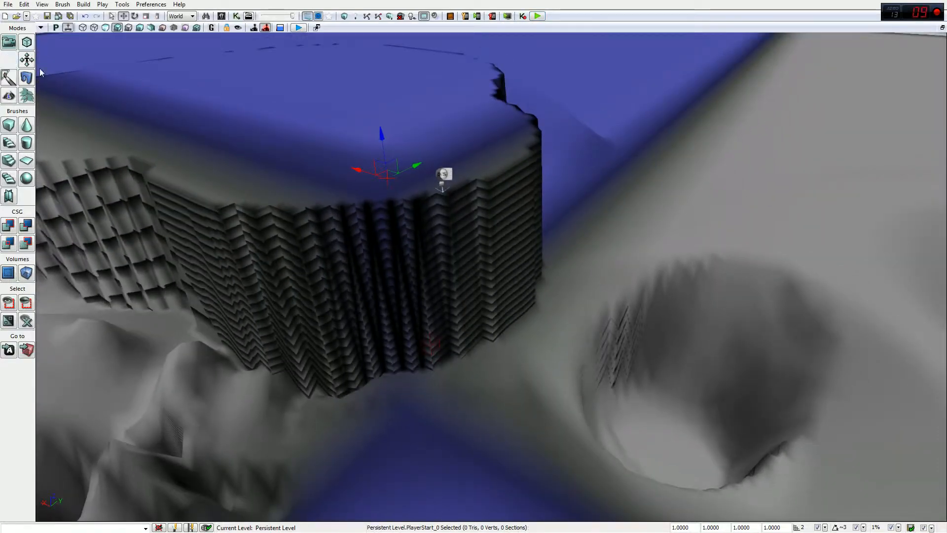
left_click(10, 62)
left_click_drag(227, 33, 606, 61)
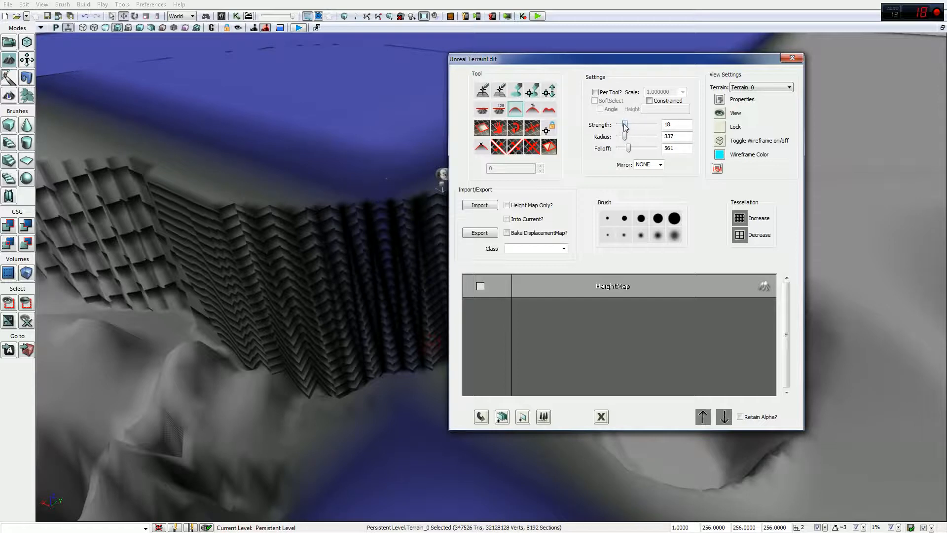
left_click_drag(736, 59, 869, 63)
mouse_move(458, 186)
left_mouse_down()
mouse_move(441, 197)
mouse_move(478, 186)
mouse_move(497, 133)
mouse_move(435, 147)
mouse_move(490, 163)
mouse_move(350, 197)
mouse_move(276, 306)
mouse_move(435, 163)
mouse_move(538, 205)
mouse_move(501, 318)
mouse_move(427, 325)
left_mouse_up()
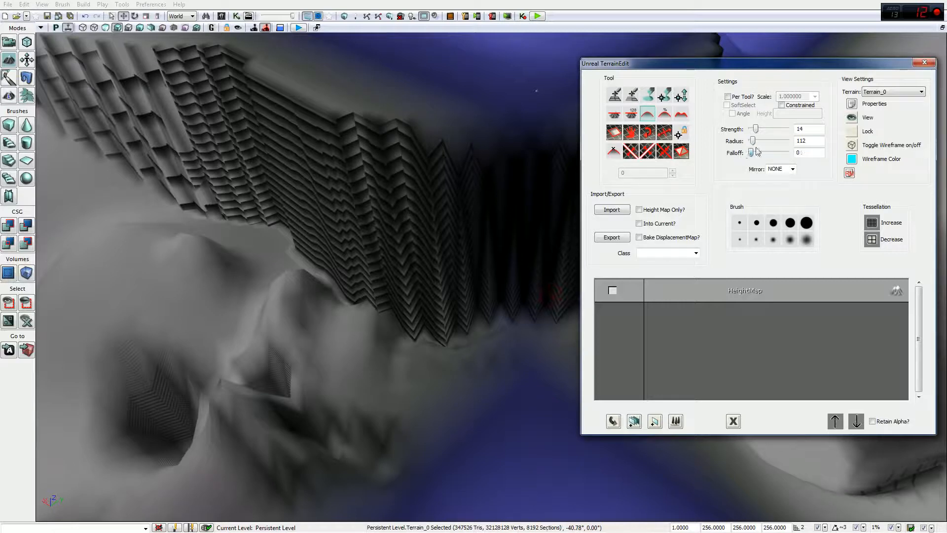
Step: Set the terrain brush radius to 224, moving the TerrainEdit window to the upper left
left_click_drag(755, 141, 756, 141)
left_click_drag(866, 67, 332, 53)
middle_click_drag(546, 165, 560, 256)
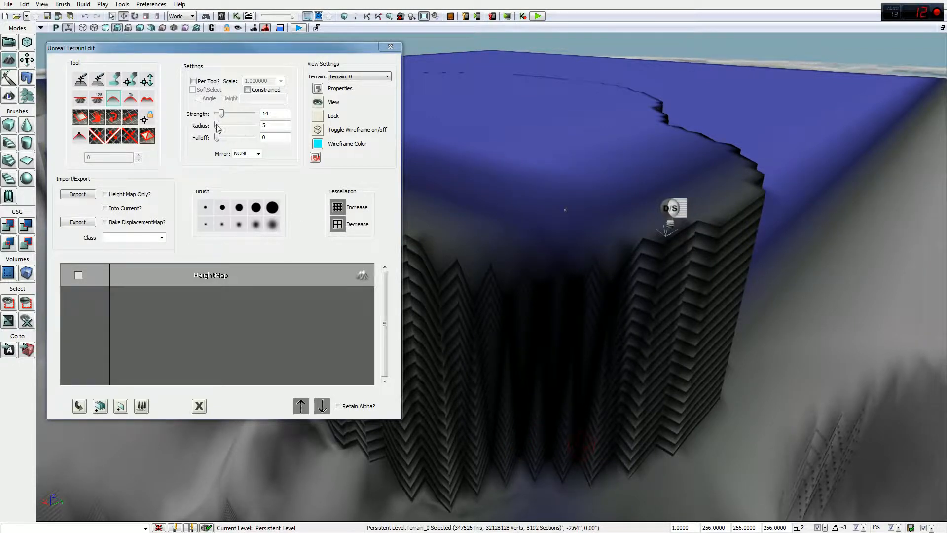
left_click_drag(218, 128, 222, 129)
Step: Carve the cliff wall layers into tall spikes and smooth and lower its top edge
left_click(535, 482)
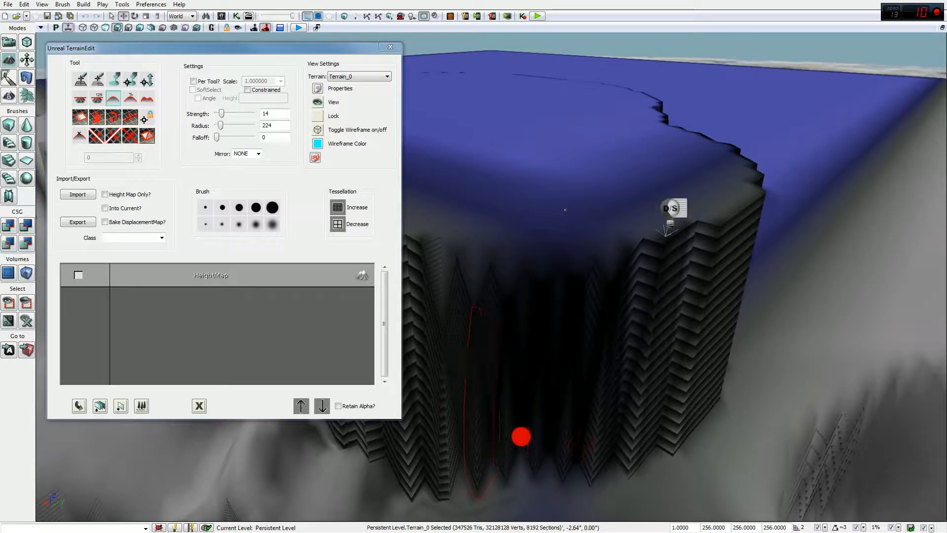
mouse_move(577, 453)
left_mouse_down("ctrl")
mouse_move(636, 465)
mouse_move(661, 427)
mouse_move(578, 448)
left_mouse_up("ctrl")
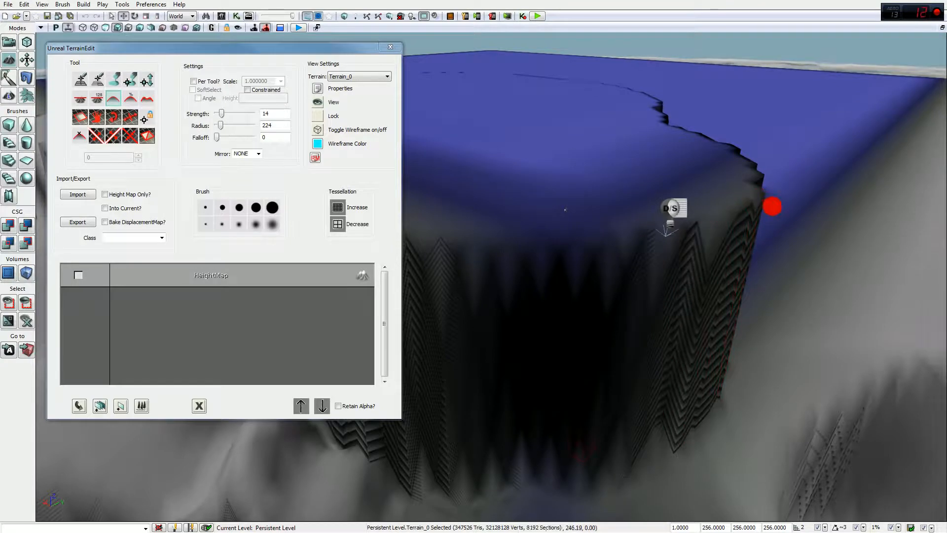
right_click_drag(754, 209, 755, 209)
mouse_move(684, 200)
left_mouse_down("ctrl")
mouse_move(562, 147)
mouse_move(573, 177)
mouse_move(649, 212)
mouse_move(597, 188)
mouse_move(651, 281)
mouse_move(656, 246)
mouse_move(574, 192)
left_mouse_up("ctrl")
right_click_drag(703, 205, 723, 169)
mouse_move(819, 267)
right_mouse_down()
mouse_move(863, 199)
mouse_move(560, 169)
mouse_move(661, 169)
mouse_move(611, 187)
mouse_move(557, 178)
mouse_move(533, 275)
mouse_move(531, 219)
mouse_move(641, 236)
right_mouse_up()
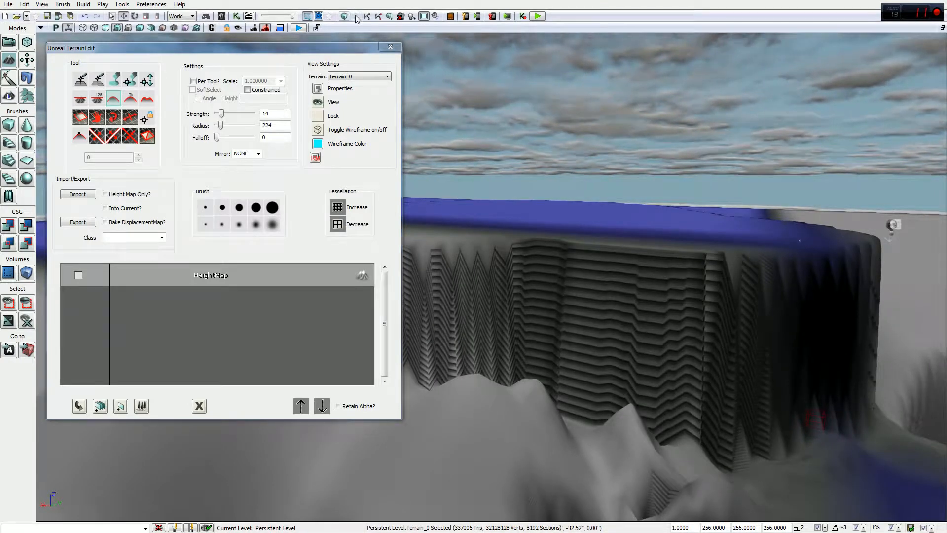
Step: Start the map's lighting build, check the Swarm Agent, then stop the build during Lightmass
left_click(356, 16)
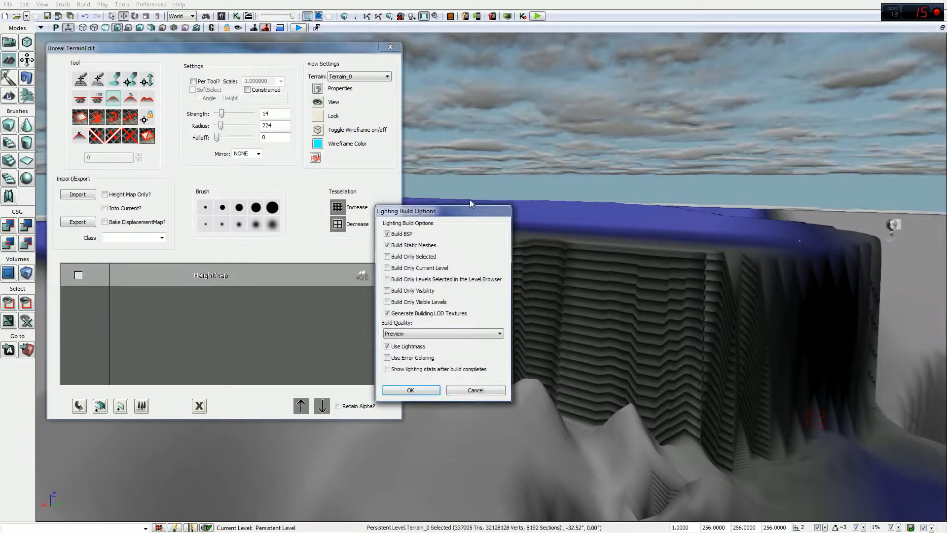
left_click(410, 390)
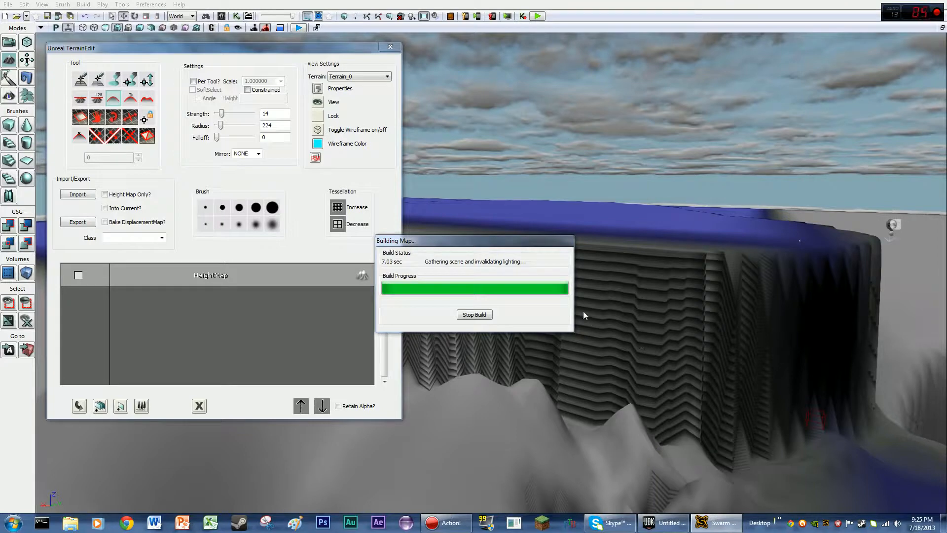
mouse_move(705, 523)
left_click(722, 485)
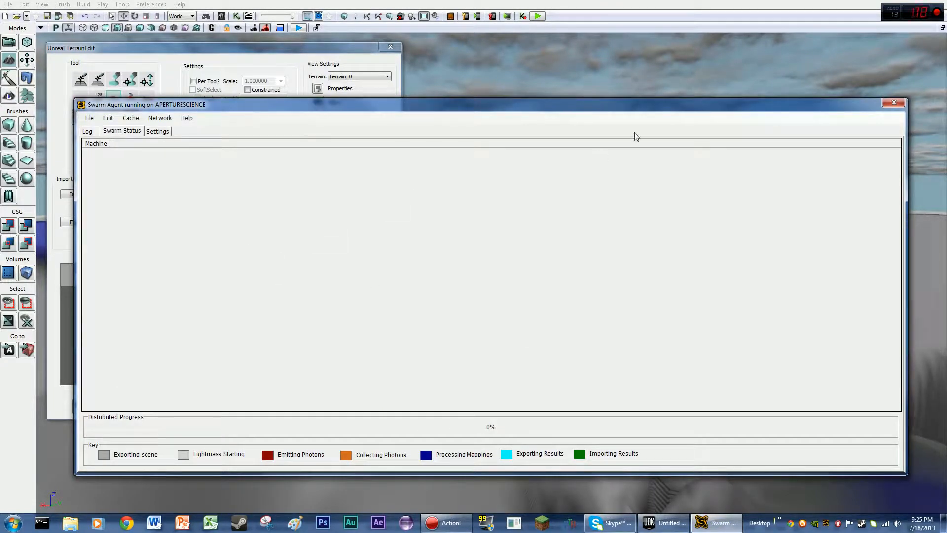
left_click(772, 77)
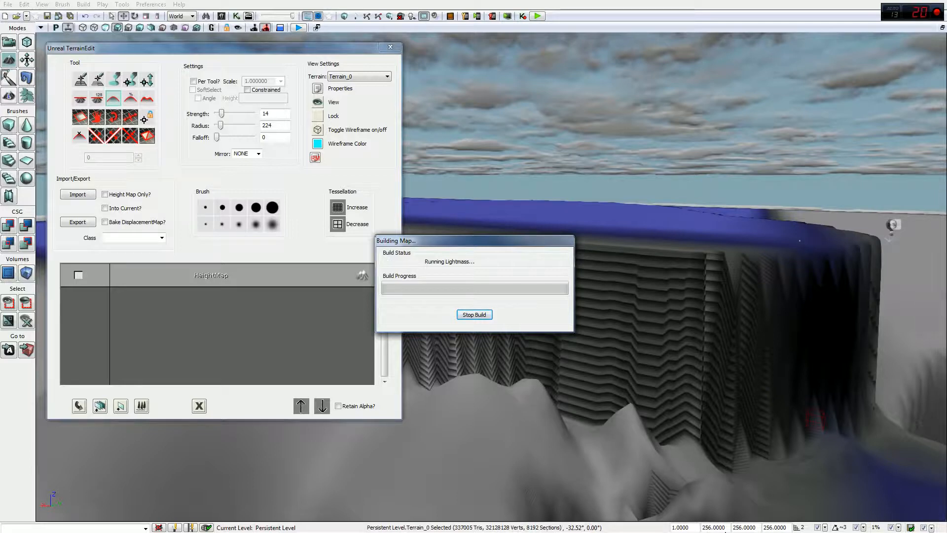
left_click(474, 314)
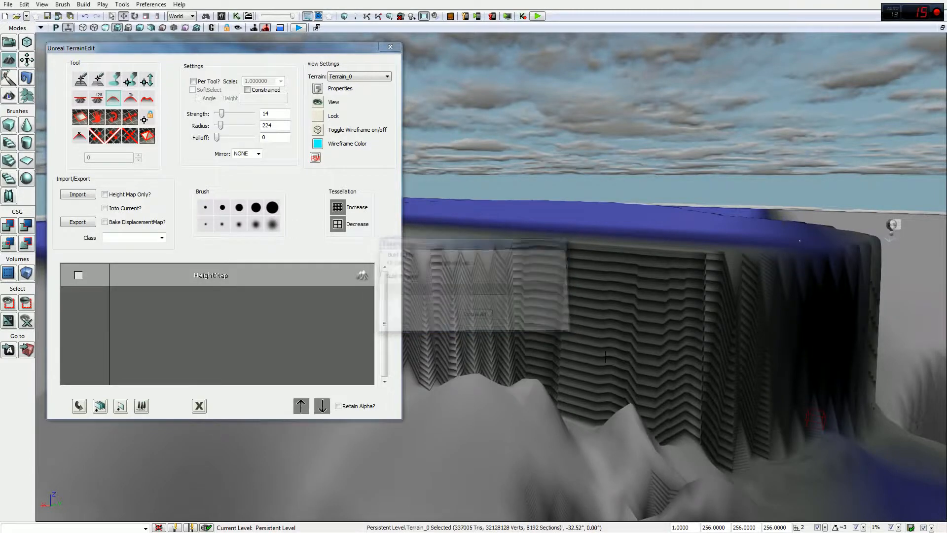
mouse_move(654, 252)
right_mouse_down()
mouse_move(733, 212)
mouse_move(627, 340)
mouse_move(605, 355)
mouse_move(551, 340)
right_mouse_up()
mouse_move(582, 275)
right_mouse_down()
mouse_move(557, 148)
mouse_move(584, 277)
right_mouse_up()
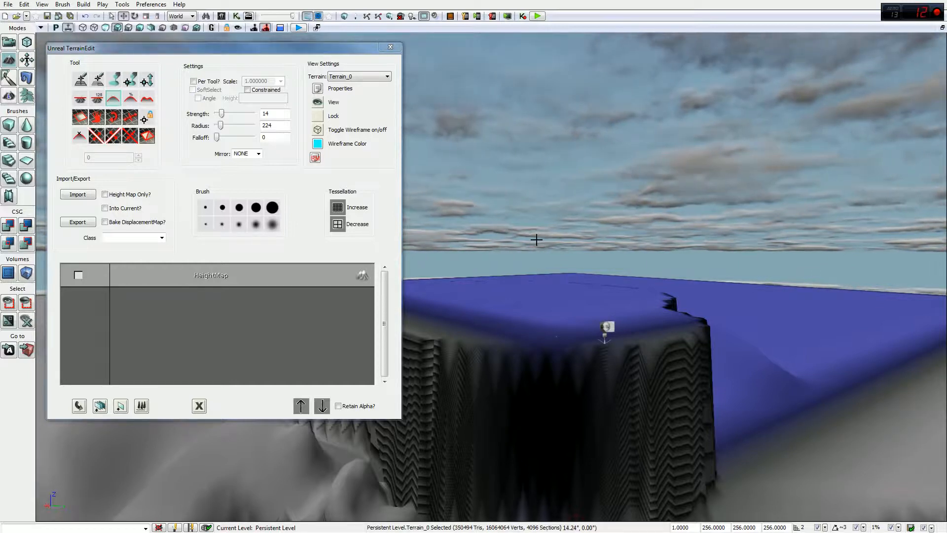
mouse_move(560, 277)
left_mouse_down()
mouse_move(518, 275)
mouse_move(545, 279)
mouse_move(567, 256)
mouse_move(609, 272)
mouse_move(658, 273)
mouse_move(679, 233)
mouse_move(711, 306)
mouse_move(742, 298)
mouse_move(717, 303)
mouse_move(702, 326)
mouse_move(709, 268)
mouse_move(681, 306)
mouse_move(546, 306)
mouse_move(456, 288)
mouse_move(402, 313)
mouse_move(694, 373)
mouse_move(478, 360)
mouse_move(579, 312)
mouse_move(561, 345)
mouse_move(633, 240)
mouse_move(414, 276)
left_mouse_up()
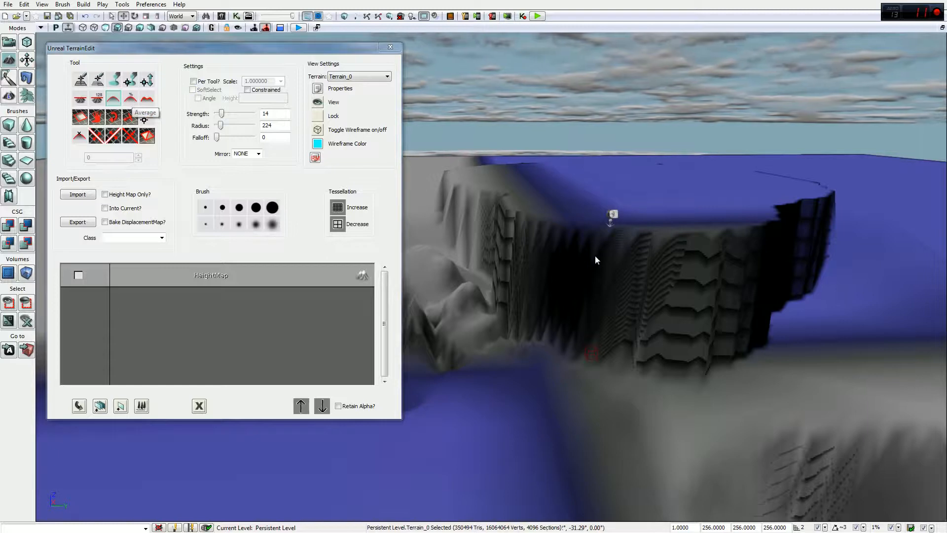
Step: Raise a ridge of terrain along the grey cliff face
left_click_drag(564, 363, 573, 368)
mouse_move(506, 386)
left_mouse_down()
mouse_move(565, 408)
mouse_move(539, 313)
left_mouse_up()
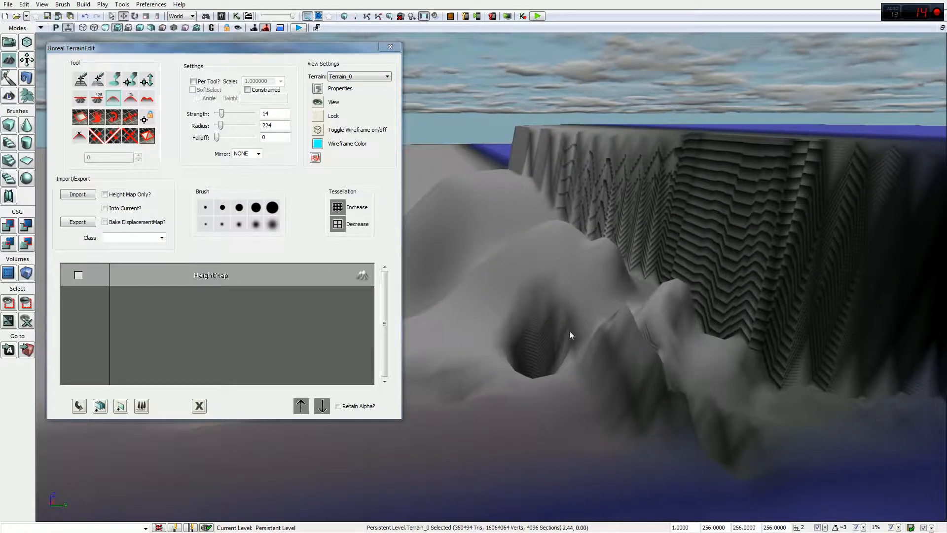
left_click_drag(561, 357, 574, 312)
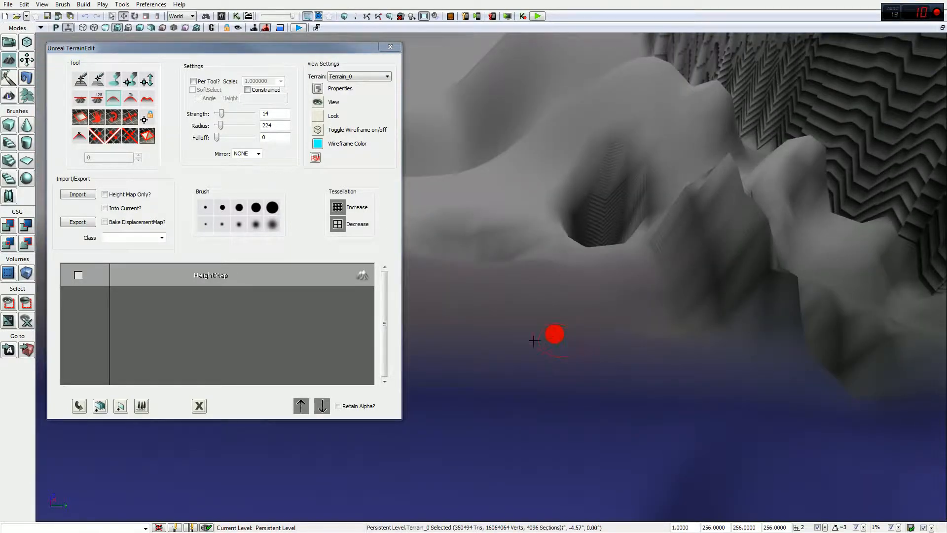
mouse_move(733, 269)
left_mouse_down("ctrl")
mouse_move(711, 204)
mouse_move(693, 185)
mouse_move(720, 276)
mouse_move(764, 279)
mouse_move(767, 324)
mouse_move(804, 123)
mouse_move(785, 178)
mouse_move(785, 127)
mouse_move(762, 190)
mouse_move(785, 228)
mouse_move(767, 171)
mouse_move(777, 198)
mouse_move(710, 148)
mouse_move(679, 254)
left_mouse_up("ctrl")
right_click_drag(679, 253, 609, 332)
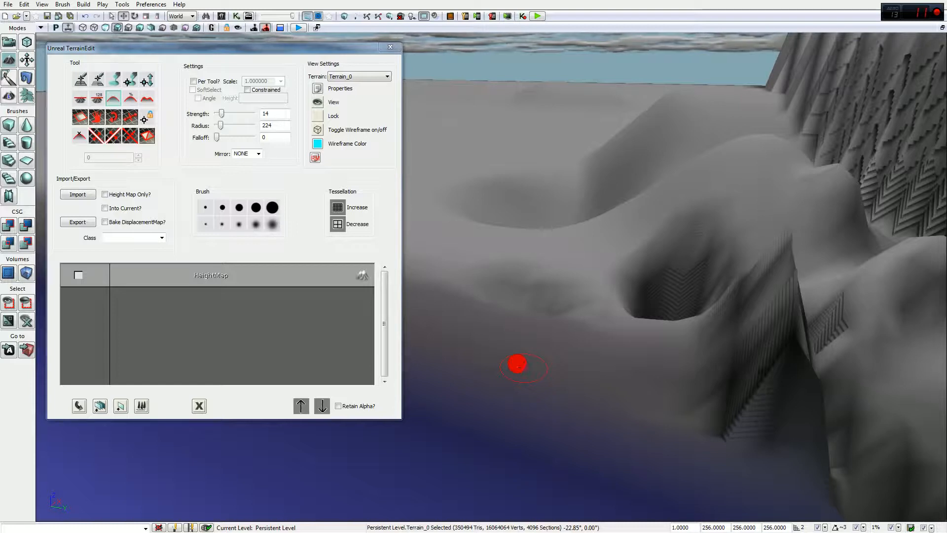
mouse_move(795, 332)
right_mouse_down()
mouse_move(765, 360)
mouse_move(751, 358)
right_mouse_up()
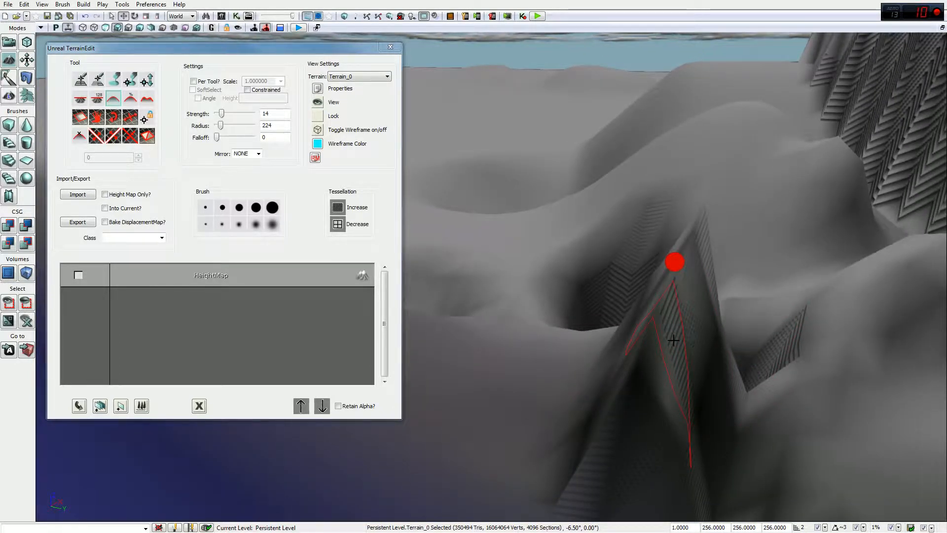
Step: Smooth the faces of the central peak and select the Noise tool
mouse_move(655, 362)
left_mouse_down("ctrl")
mouse_move(628, 451)
mouse_move(670, 359)
mouse_move(700, 328)
mouse_move(675, 329)
mouse_move(642, 380)
mouse_move(652, 425)
mouse_move(674, 340)
mouse_move(659, 350)
mouse_move(689, 252)
mouse_move(710, 260)
mouse_move(691, 224)
mouse_move(647, 365)
left_mouse_up("ctrl")
left_click(130, 99)
left_click_drag(544, 260, 582, 281)
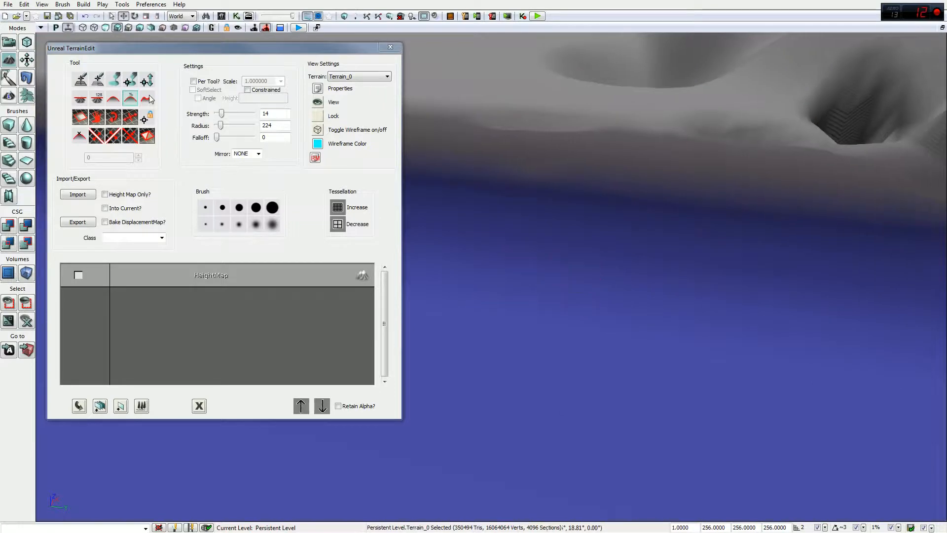
left_click(147, 99)
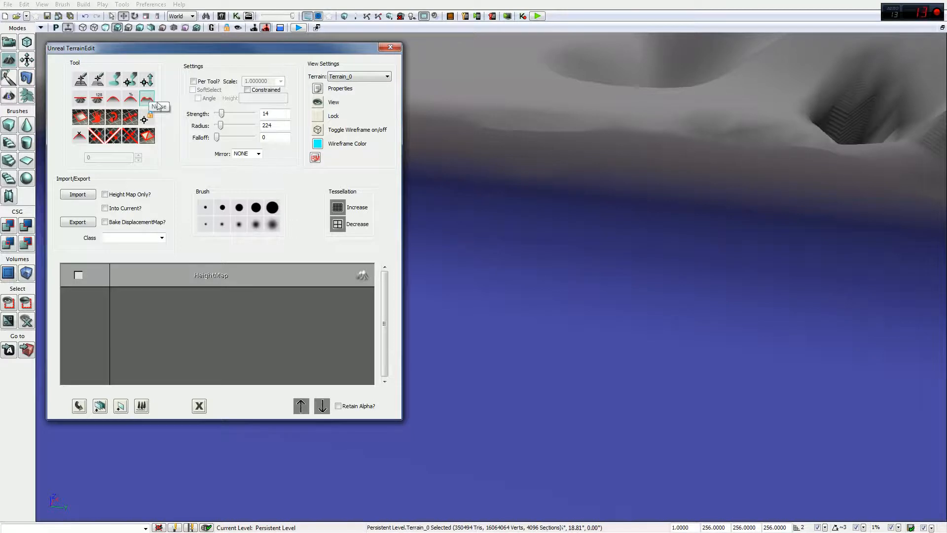
Step: Set the terrain brush strength to 100 and radius and falloff to 2048
left_click(624, 224)
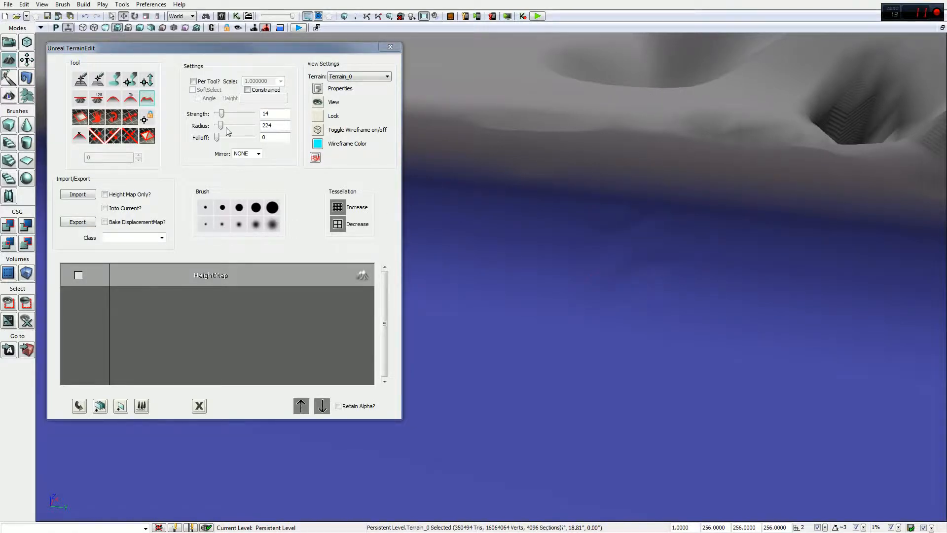
left_click_drag(222, 114, 306, 117)
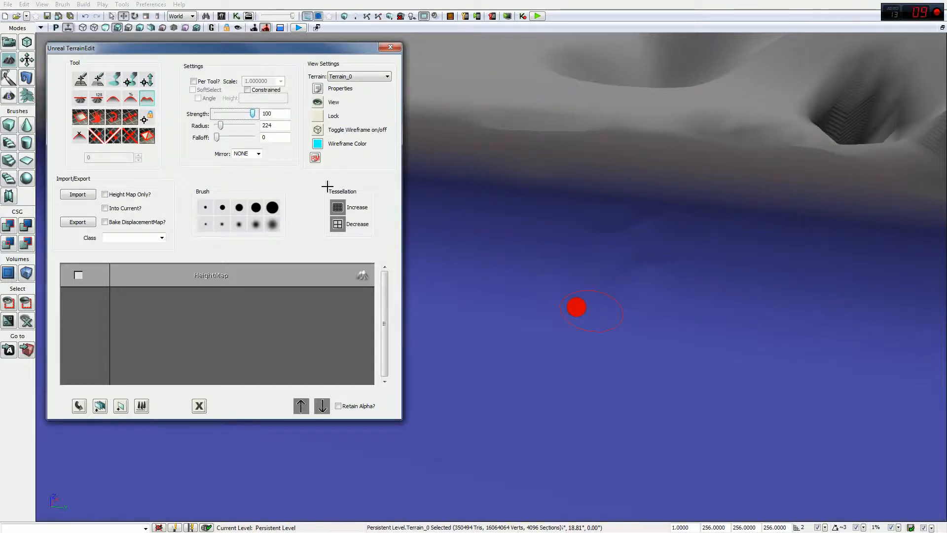
left_click_drag(221, 125, 301, 137)
left_click_drag(218, 141, 499, 275)
Step: Paint tall noise spikes across the blue terrain beside the cliff
mouse_move(566, 307)
right_mouse_down()
mouse_move(681, 300)
mouse_move(731, 329)
mouse_move(567, 311)
mouse_move(532, 292)
right_mouse_up()
mouse_move(626, 280)
left_mouse_down("ctrl")
mouse_move(597, 396)
mouse_move(622, 383)
mouse_move(706, 248)
mouse_move(723, 276)
mouse_move(753, 277)
mouse_move(739, 275)
left_mouse_up("ctrl")
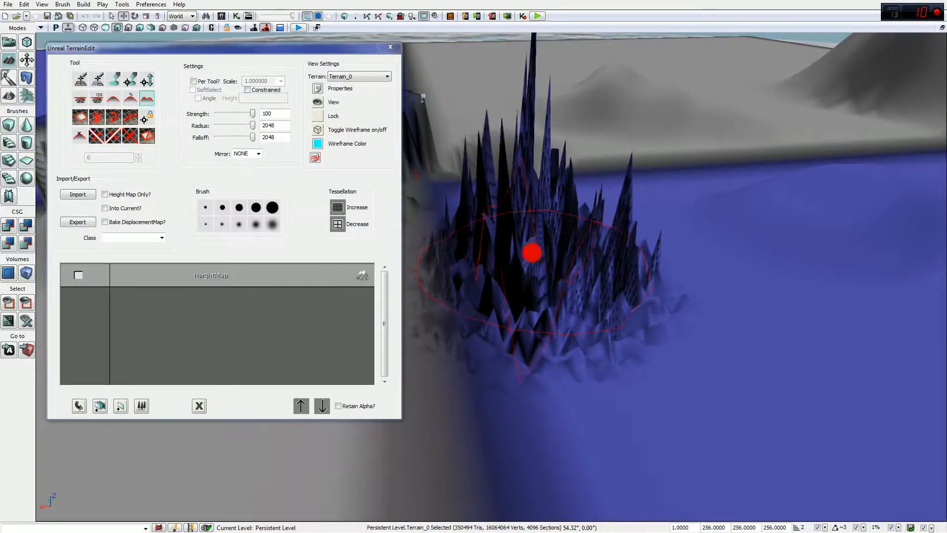
mouse_move(531, 261)
left_mouse_down("ctrl")
mouse_move(541, 203)
mouse_move(533, 327)
mouse_move(554, 374)
mouse_move(746, 357)
mouse_move(756, 302)
mouse_move(725, 275)
mouse_move(596, 301)
mouse_move(522, 211)
mouse_move(532, 171)
left_mouse_up("ctrl")
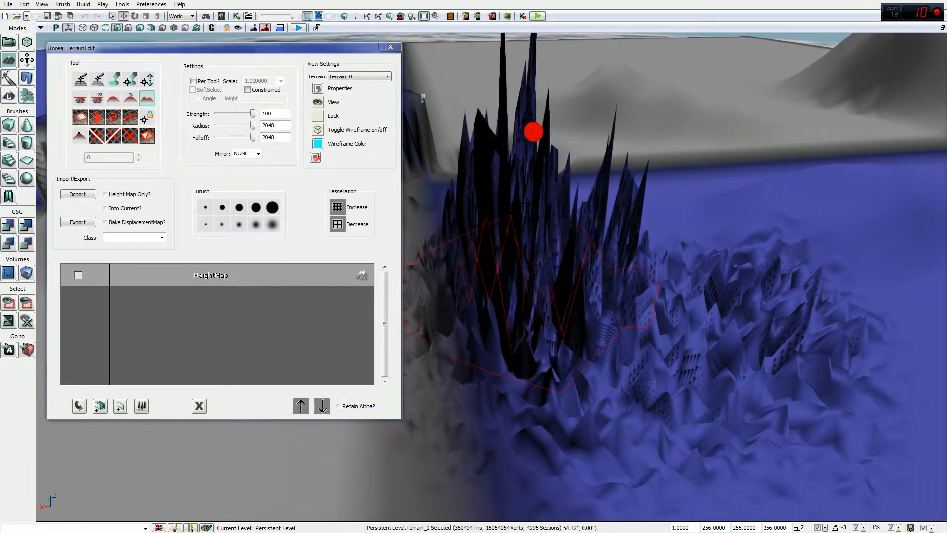
mouse_move(534, 118)
left_mouse_down("ctrl")
mouse_move(533, 132)
mouse_move(538, 47)
left_mouse_up("ctrl")
mouse_move(635, 168)
left_mouse_down()
mouse_move(636, 188)
mouse_move(634, 165)
mouse_move(712, 201)
mouse_move(742, 184)
mouse_move(525, 176)
mouse_move(509, 270)
left_mouse_up()
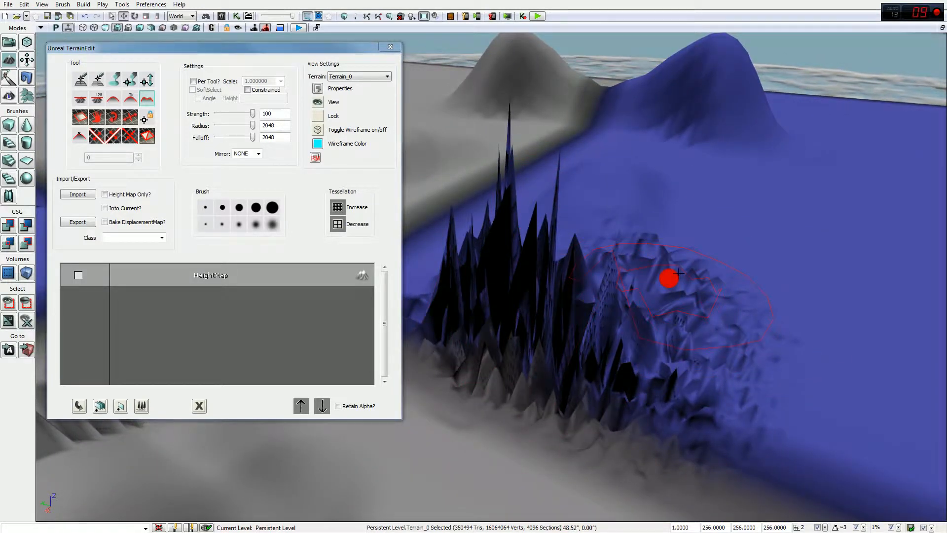
Step: Spread more noise spikes across the nearby terrain, then select the Average tool
mouse_move(733, 310)
left_mouse_down("ctrl")
mouse_move(736, 338)
mouse_move(762, 374)
mouse_move(775, 341)
mouse_move(741, 283)
mouse_move(711, 275)
mouse_move(737, 307)
mouse_move(725, 327)
mouse_move(691, 279)
mouse_move(715, 261)
left_mouse_up("ctrl")
mouse_move(691, 362)
left_mouse_down("ctrl")
mouse_move(694, 308)
mouse_move(629, 278)
left_mouse_up("ctrl")
mouse_move(679, 315)
left_mouse_down("ctrl")
mouse_move(717, 386)
mouse_move(705, 288)
left_mouse_up("ctrl")
mouse_move(654, 314)
left_mouse_down("ctrl")
mouse_move(656, 342)
mouse_move(730, 334)
mouse_move(727, 348)
mouse_move(729, 331)
left_mouse_up("ctrl")
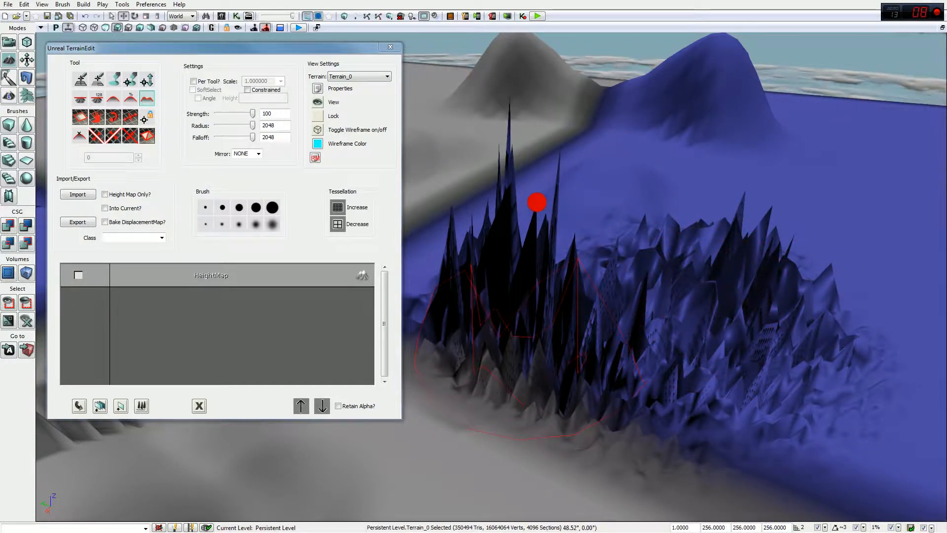
mouse_move(629, 351)
left_mouse_down()
mouse_move(490, 335)
mouse_move(646, 337)
mouse_move(704, 309)
mouse_move(787, 307)
mouse_move(425, 296)
mouse_move(651, 328)
left_mouse_up()
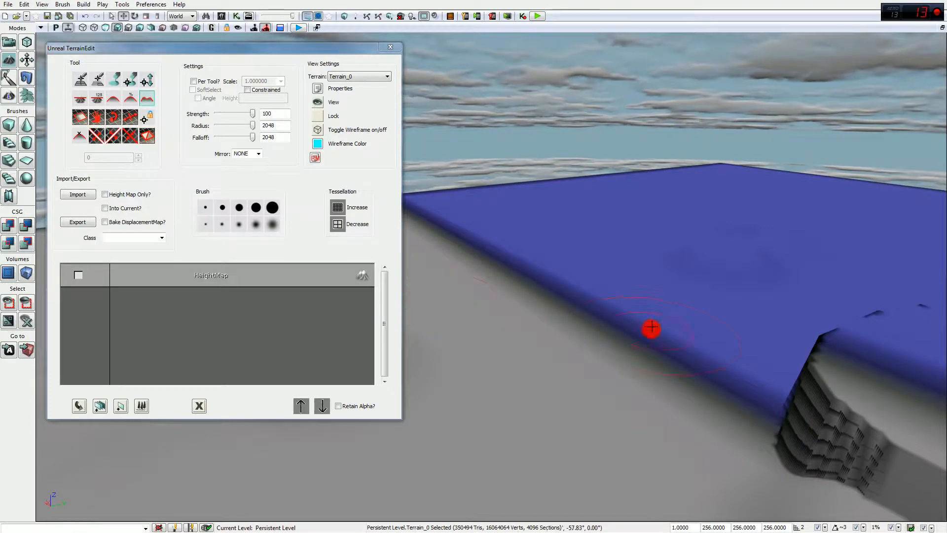
right_click_drag(667, 315, 604, 324)
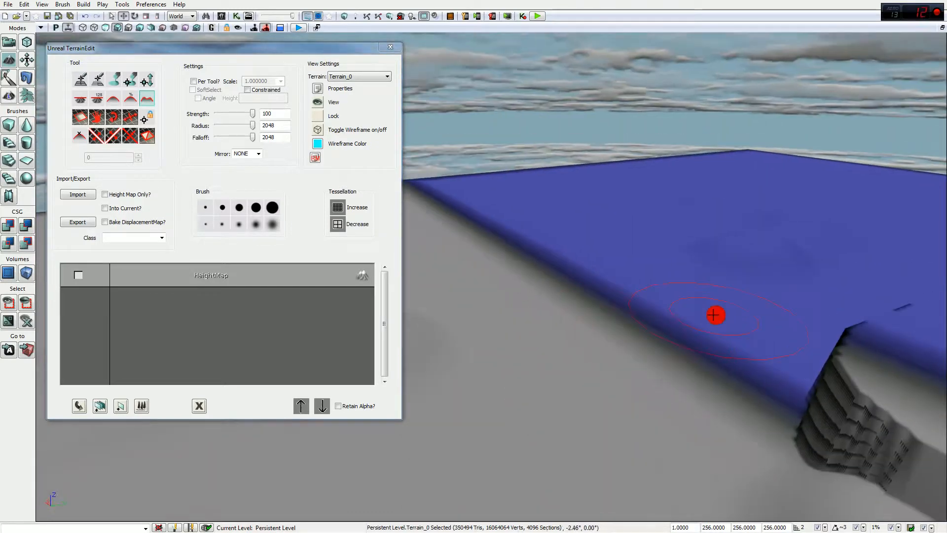
left_click(132, 99)
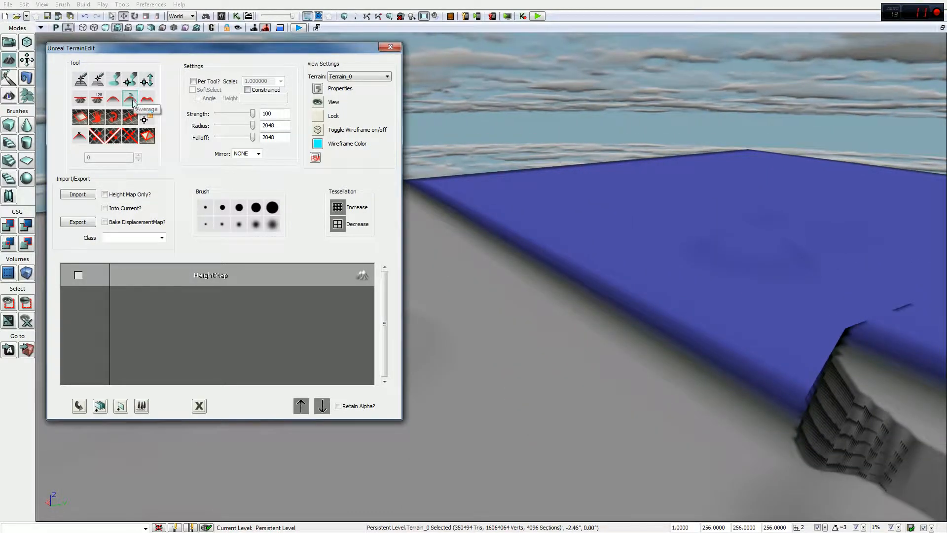
Step: Average the tall noise spikes on Terrain_0 into smooth ground, leaving clusters at the edges
right_click_drag(427, 256, 428, 256)
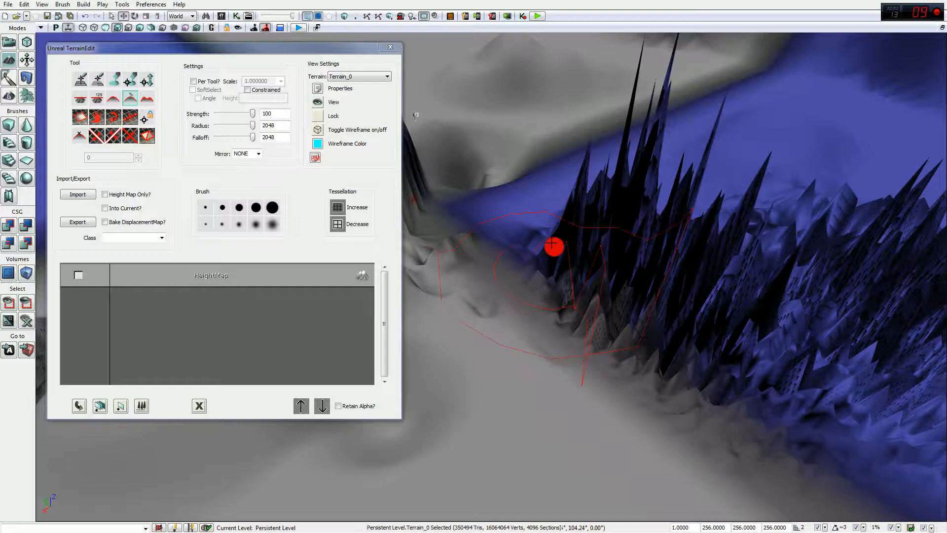
left_click(559, 227)
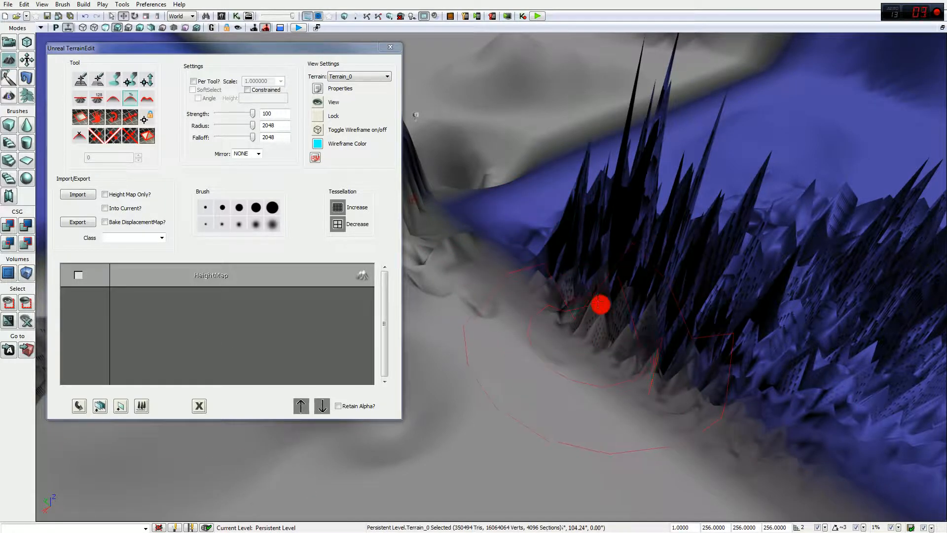
left_click_drag(635, 287, 672, 326)
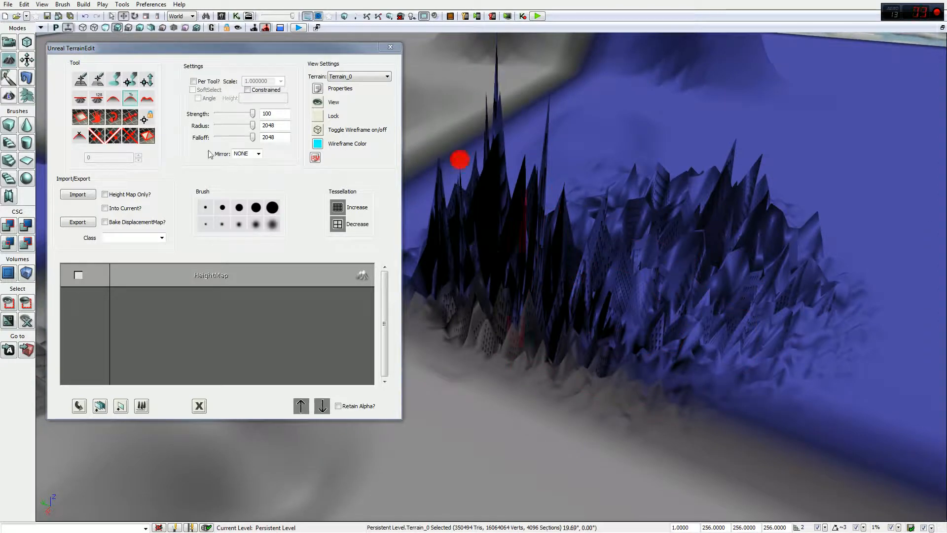
mouse_move(766, 216)
left_mouse_down()
mouse_move(694, 243)
mouse_move(645, 233)
mouse_move(690, 231)
left_mouse_up()
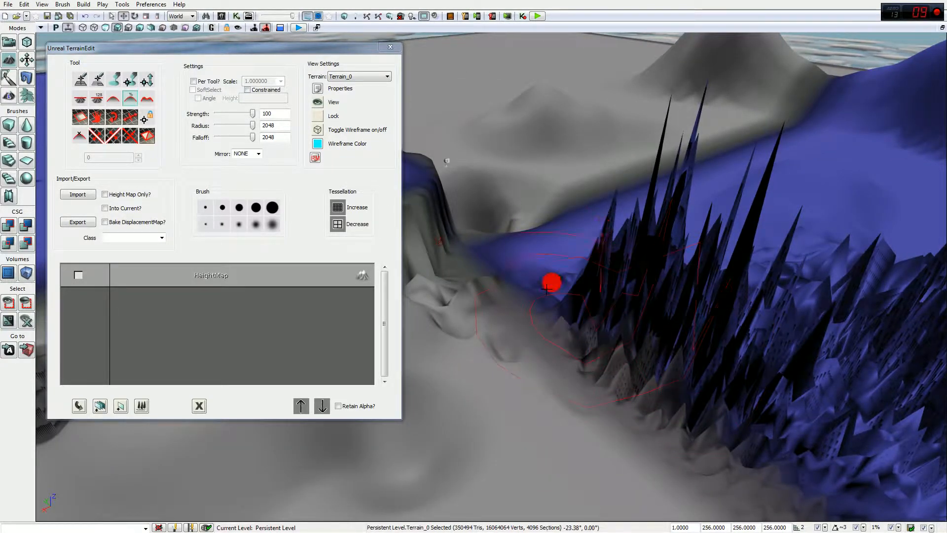
mouse_move(547, 286)
left_mouse_down("ctrl")
mouse_move(668, 304)
mouse_move(685, 238)
mouse_move(617, 285)
left_mouse_up("ctrl")
left_click(940, 386)
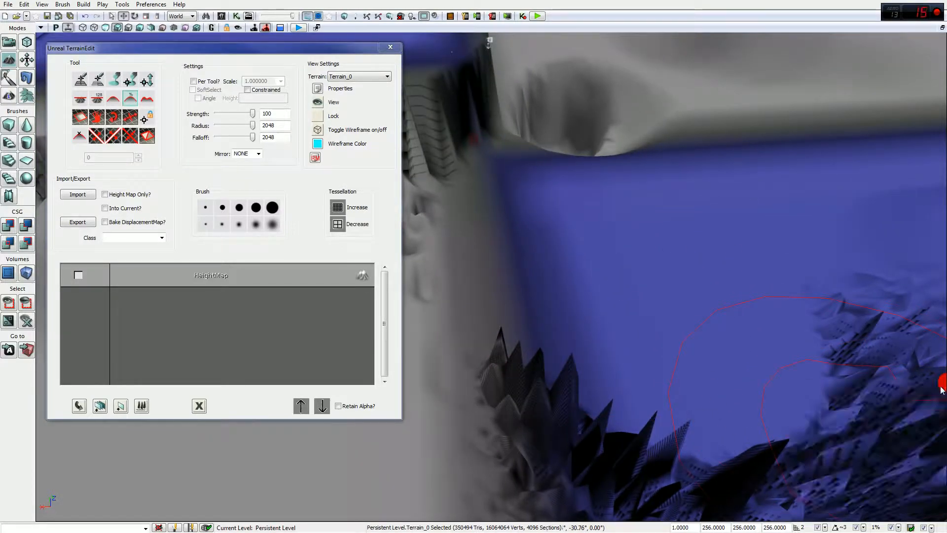
left_click_drag(845, 292, 423, 255)
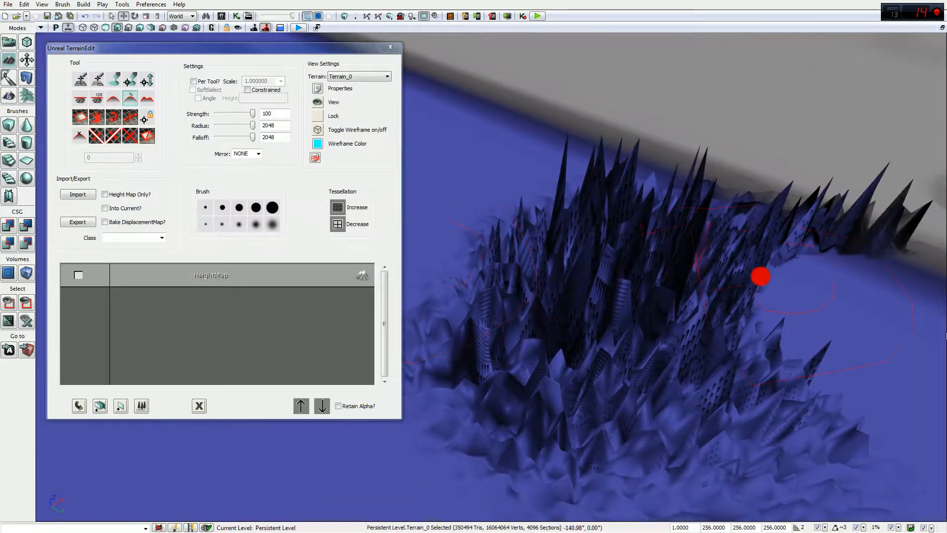
mouse_move(831, 319)
left_mouse_down("ctrl")
mouse_move(774, 321)
mouse_move(513, 292)
mouse_move(523, 249)
mouse_move(555, 232)
mouse_move(735, 217)
mouse_move(818, 233)
left_mouse_up("ctrl")
mouse_move(821, 275)
right_mouse_down()
mouse_move(516, 314)
mouse_move(926, 277)
mouse_move(893, 302)
mouse_move(644, 281)
mouse_move(740, 302)
mouse_move(702, 238)
right_mouse_up()
left_click(614, 223)
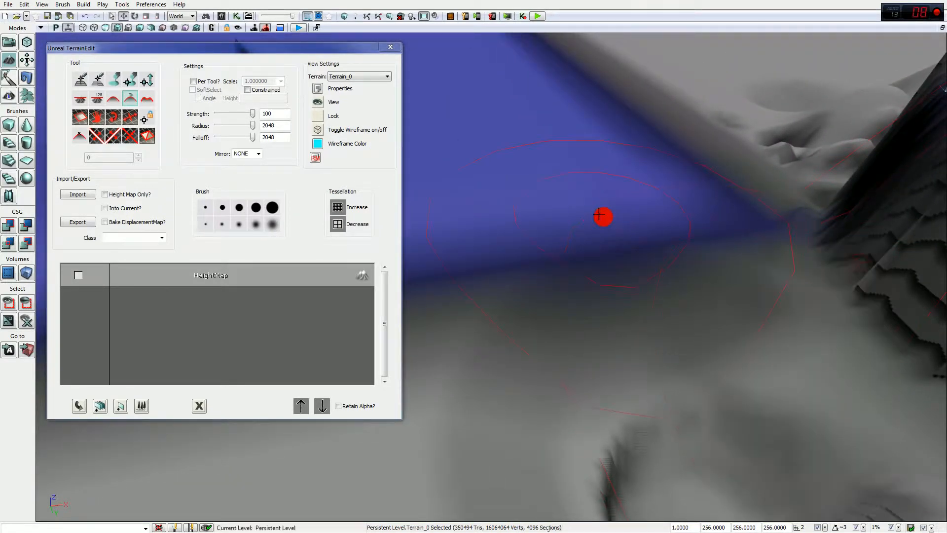
left_click_drag(602, 211, 631, 277)
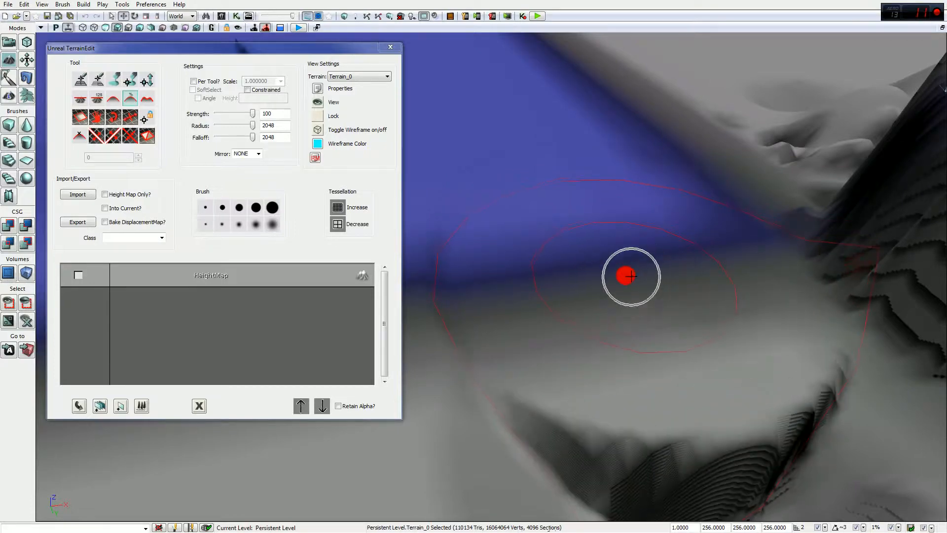
Step: Smooth the last spike clusters, then flatten the stepped ridge and peak beside the plateau
mouse_move(654, 280)
right_mouse_down()
mouse_move(778, 300)
mouse_move(833, 288)
mouse_move(736, 251)
mouse_move(768, 239)
mouse_move(628, 284)
mouse_move(728, 269)
mouse_move(700, 241)
mouse_move(562, 275)
mouse_move(565, 289)
right_mouse_up()
mouse_move(565, 289)
left_mouse_down()
mouse_move(639, 275)
mouse_move(533, 290)
mouse_move(425, 267)
mouse_move(571, 151)
mouse_move(619, 233)
mouse_move(631, 296)
left_mouse_up()
mouse_move(693, 371)
left_mouse_down()
mouse_move(658, 364)
mouse_move(854, 395)
mouse_move(902, 382)
left_mouse_up()
mouse_move(566, 305)
left_mouse_down()
mouse_move(636, 254)
mouse_move(581, 227)
mouse_move(577, 207)
mouse_move(657, 200)
mouse_move(734, 174)
mouse_move(736, 153)
mouse_move(647, 131)
mouse_move(567, 139)
mouse_move(598, 134)
mouse_move(582, 101)
mouse_move(556, 114)
left_mouse_up()
mouse_move(637, 105)
left_mouse_down()
mouse_move(617, 79)
mouse_move(606, 94)
left_mouse_up()
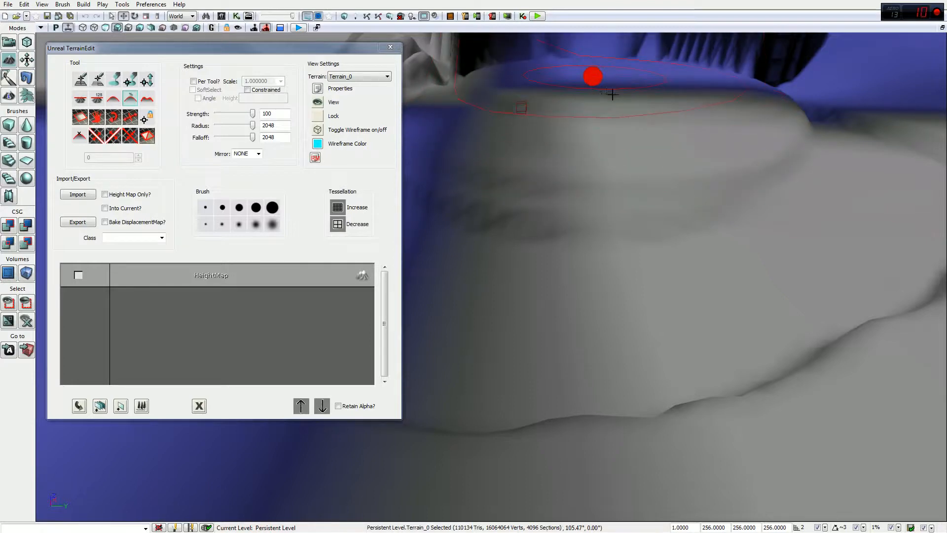
mouse_move(652, 74)
left_mouse_down()
mouse_move(611, 56)
mouse_move(597, 64)
mouse_move(654, 54)
mouse_move(614, 52)
left_mouse_up()
mouse_move(656, 165)
left_mouse_down()
mouse_move(808, 162)
mouse_move(735, 111)
mouse_move(709, 173)
mouse_move(730, 211)
mouse_move(802, 208)
mouse_move(840, 235)
mouse_move(550, 127)
left_mouse_up()
mouse_move(668, 177)
left_mouse_down()
mouse_move(624, 142)
mouse_move(672, 131)
left_mouse_up()
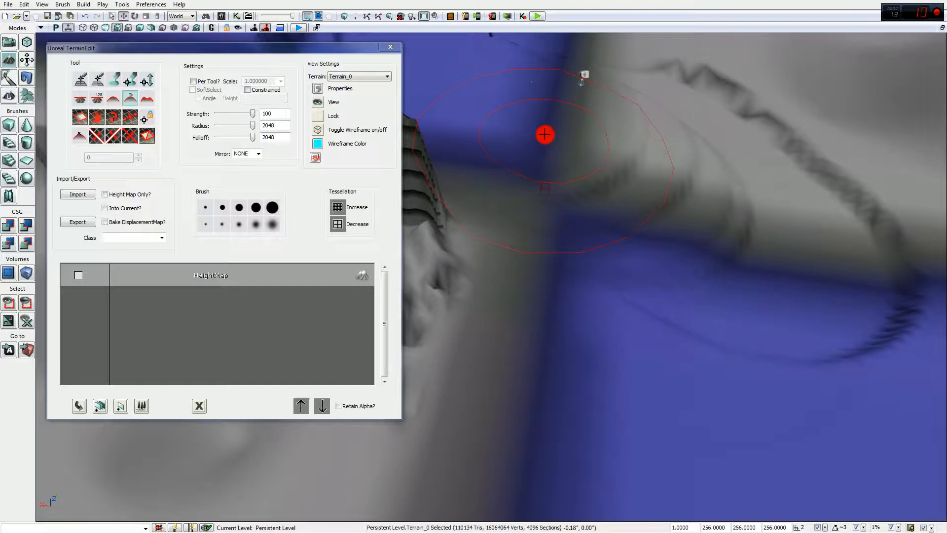
right_click_drag(617, 152, 613, 238)
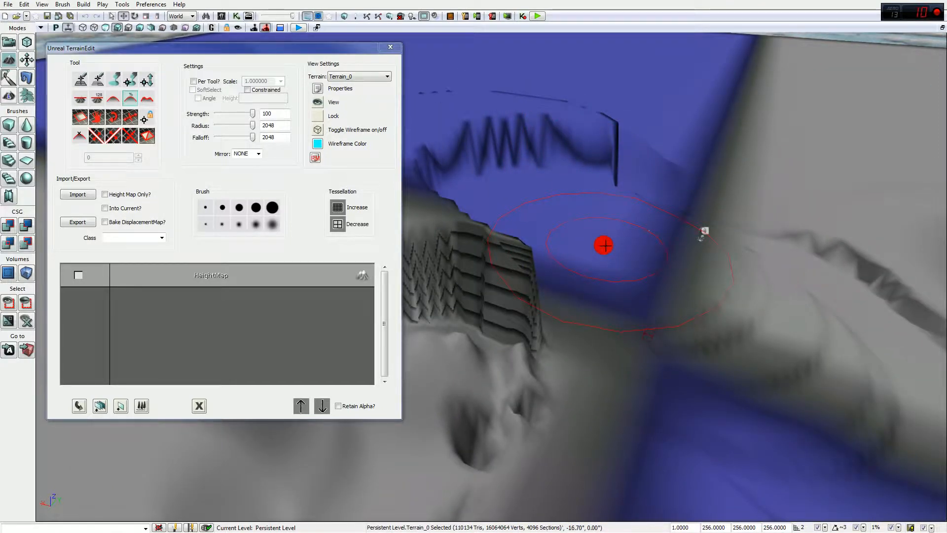
mouse_move(592, 247)
left_mouse_down("ctrl")
mouse_move(548, 252)
mouse_move(487, 233)
mouse_move(478, 153)
mouse_move(523, 151)
mouse_move(535, 163)
mouse_move(497, 148)
mouse_move(519, 142)
left_mouse_up("ctrl")
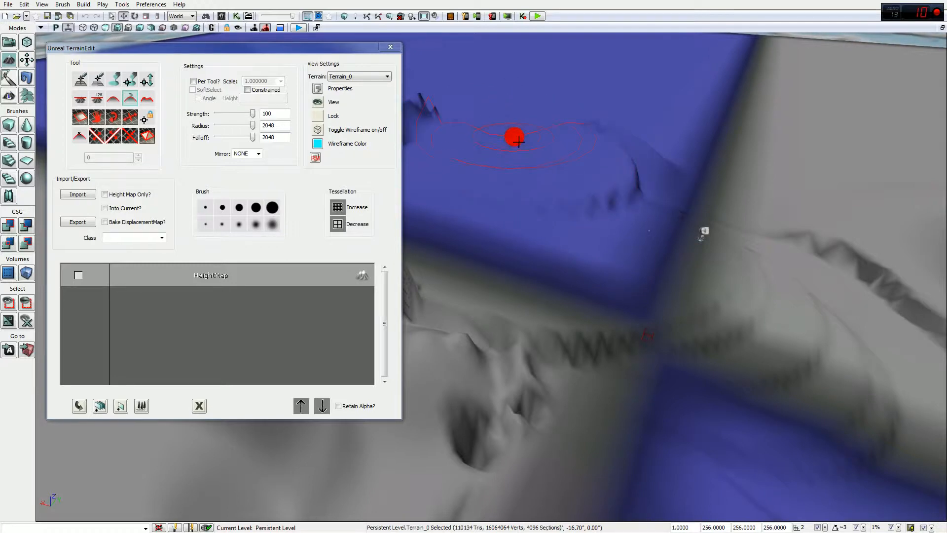
mouse_move(462, 148)
left_mouse_down("ctrl")
mouse_move(538, 186)
mouse_move(567, 217)
mouse_move(607, 276)
mouse_move(638, 381)
mouse_move(705, 400)
mouse_move(777, 402)
mouse_move(741, 390)
mouse_move(769, 395)
mouse_move(902, 429)
mouse_move(840, 398)
mouse_move(676, 345)
mouse_move(543, 341)
mouse_move(543, 331)
left_mouse_up("ctrl")
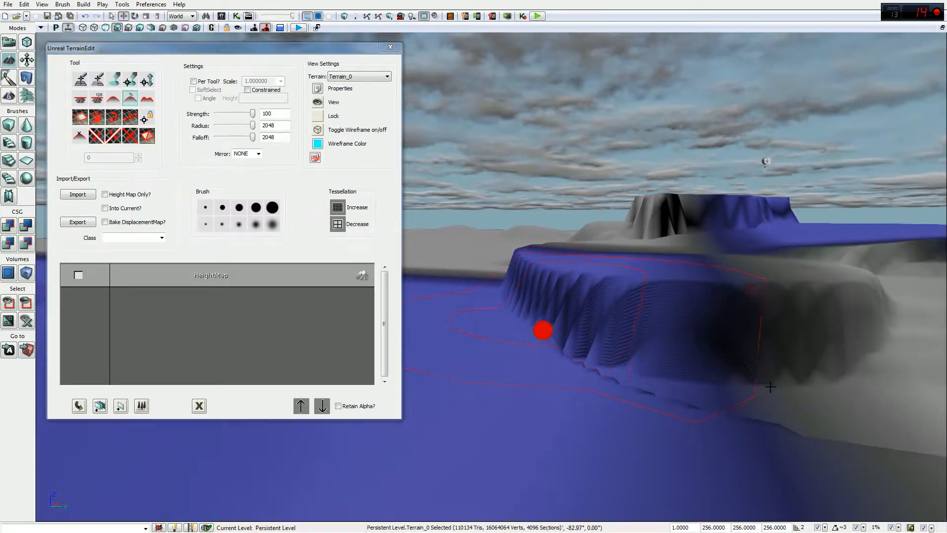
Step: Smooth the plateau's spiky ledges, grey ridge and right-hand blue cliff into gentler slopes
left_click(623, 279, "ctrl")
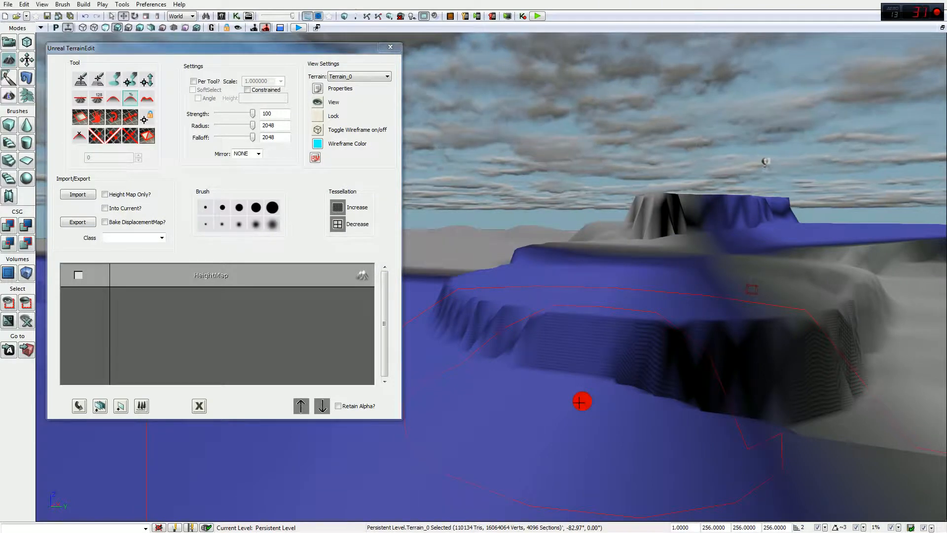
left_click_drag(582, 401, 579, 399, "ctrl")
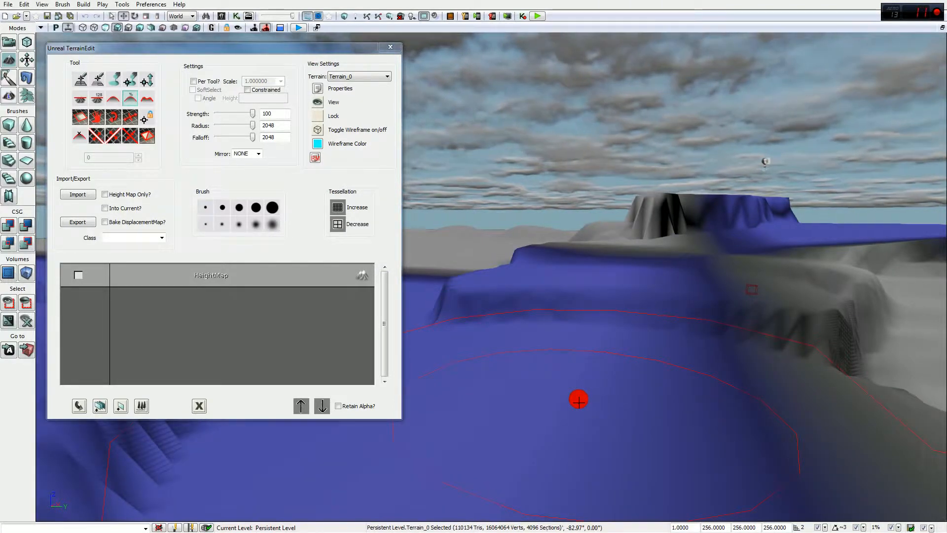
right_click_drag(579, 401, 449, 403)
left_click_drag(464, 407, 80, 442)
mouse_move(657, 377)
left_mouse_down("ctrl")
mouse_move(656, 179)
mouse_move(642, 227)
mouse_move(595, 236)
mouse_move(461, 205)
left_mouse_up("ctrl")
left_click_drag(457, 238, 638, 259)
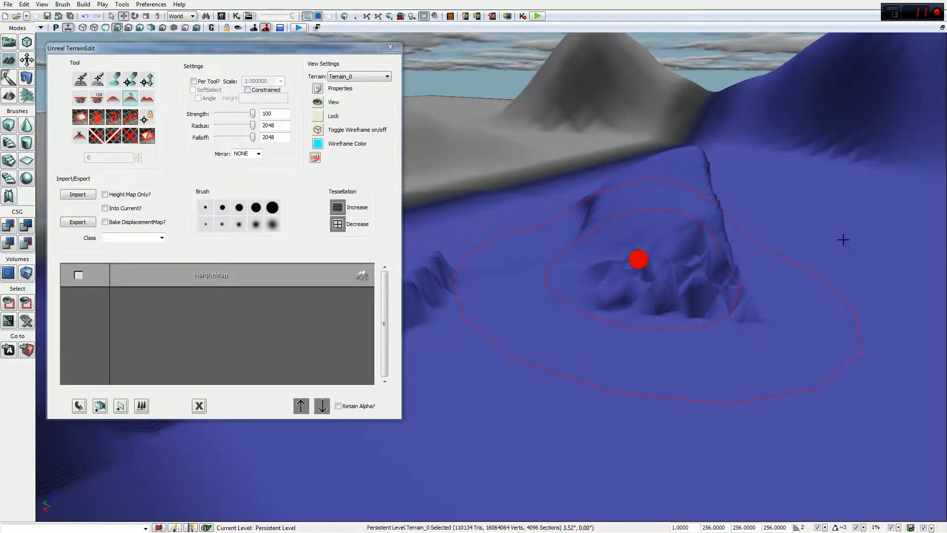
mouse_move(845, 241)
left_mouse_down("ctrl")
mouse_move(662, 229)
mouse_move(615, 273)
mouse_move(665, 282)
mouse_move(482, 288)
mouse_move(668, 350)
left_mouse_up("ctrl")
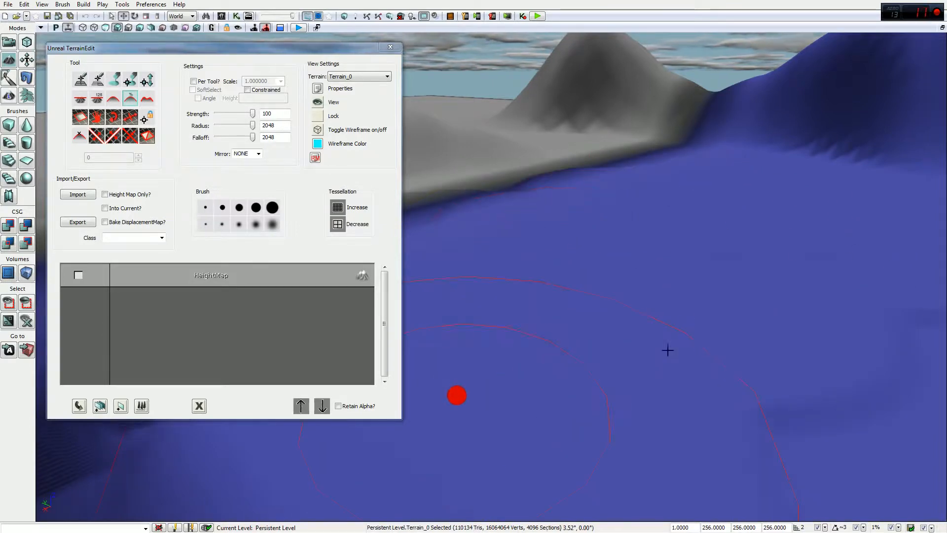
left_click_drag(554, 149, 565, 386, "ctrl")
mouse_move(679, 144)
left_mouse_down("ctrl")
mouse_move(658, 106)
mouse_move(761, 113)
mouse_move(725, 131)
mouse_move(857, 98)
mouse_move(823, 205)
mouse_move(778, 258)
left_mouse_up("ctrl")
mouse_move(839, 198)
right_mouse_down()
mouse_move(896, 176)
mouse_move(928, 153)
mouse_move(937, 130)
mouse_move(839, 197)
mouse_move(740, 248)
mouse_move(670, 206)
mouse_move(753, 194)
mouse_move(937, 207)
mouse_move(719, 196)
mouse_move(712, 205)
mouse_move(844, 209)
right_mouse_up()
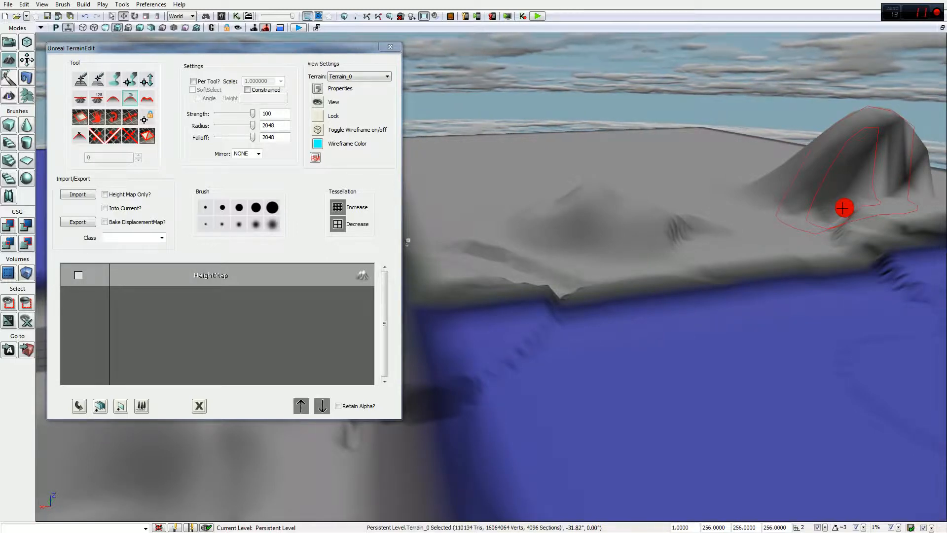
Step: Paint up a tall column and large raised blobs from the blue terrain
right_click_drag(845, 207, 760, 308)
left_click_drag(673, 253, 627, 276, "ctrl")
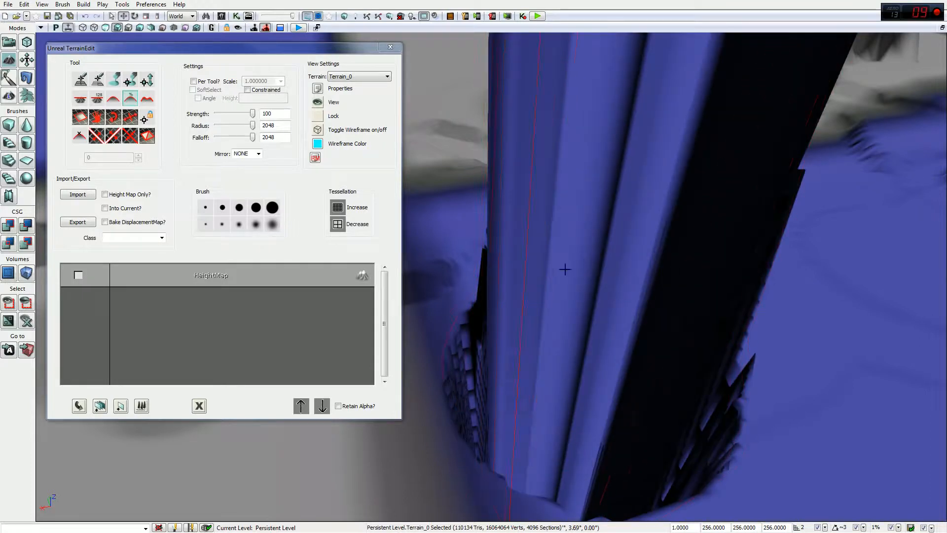
right_click_drag(462, 291, 562, 340)
mouse_move(529, 378)
right_mouse_down()
mouse_move(540, 347)
mouse_move(535, 320)
mouse_move(575, 501)
mouse_move(474, 444)
mouse_move(492, 433)
right_mouse_up()
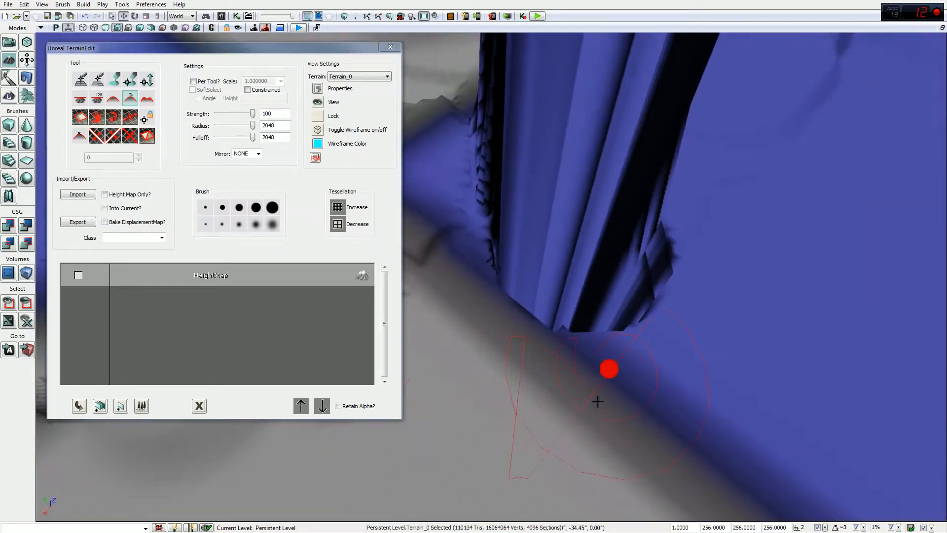
mouse_move(615, 409)
left_mouse_down("ctrl")
mouse_move(592, 317)
mouse_move(545, 280)
left_mouse_up("ctrl")
mouse_move(516, 203)
left_mouse_down("ctrl")
mouse_move(532, 129)
mouse_move(772, 268)
mouse_move(726, 345)
mouse_move(512, 373)
mouse_move(493, 256)
mouse_move(660, 355)
mouse_move(566, 260)
mouse_move(581, 104)
mouse_move(596, 63)
mouse_move(461, 137)
mouse_move(446, 253)
mouse_move(638, 238)
left_mouse_up("ctrl")
Step: Carve a curved ridge and flatten the old dark terrain spike
right_click_drag(638, 238, 645, 261)
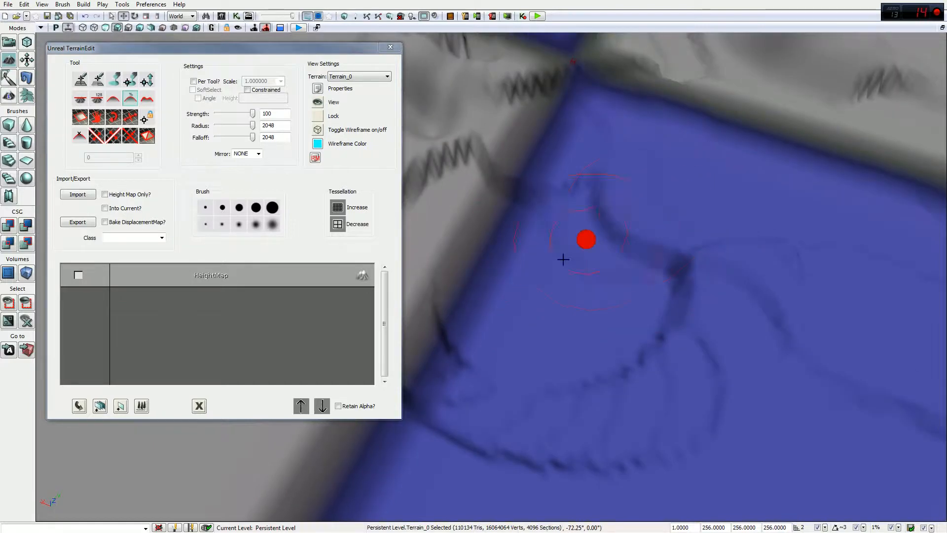
left_click_drag(562, 258, 517, 437, "ctrl")
right_click_drag(706, 255, 617, 345)
left_click_drag(617, 345, 645, 195, "ctrl")
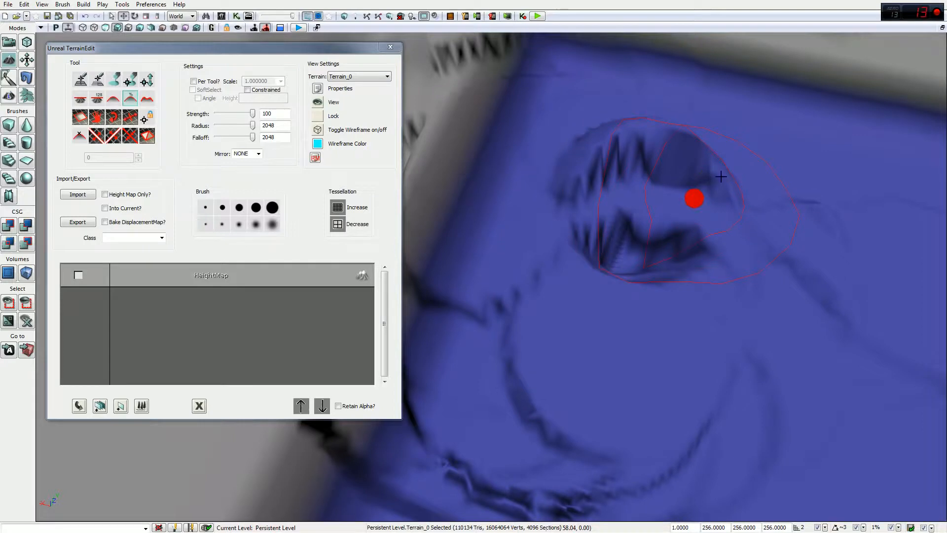
Step: Flatten the deep trench, then raise a new tall dark spike from the terrain
mouse_move(736, 163)
right_mouse_down()
mouse_move(785, 86)
mouse_move(677, 287)
mouse_move(723, 36)
right_mouse_up()
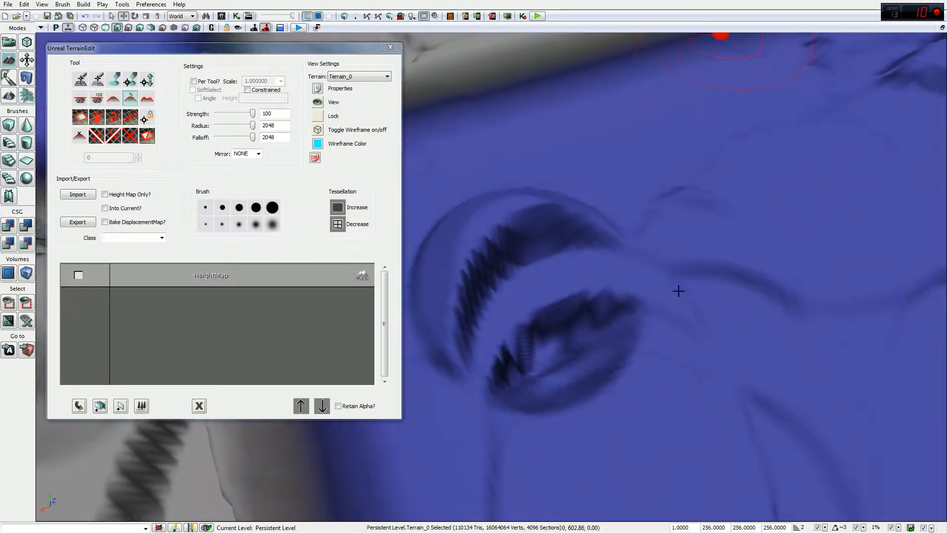
right_click_drag(656, 391, 430, 257)
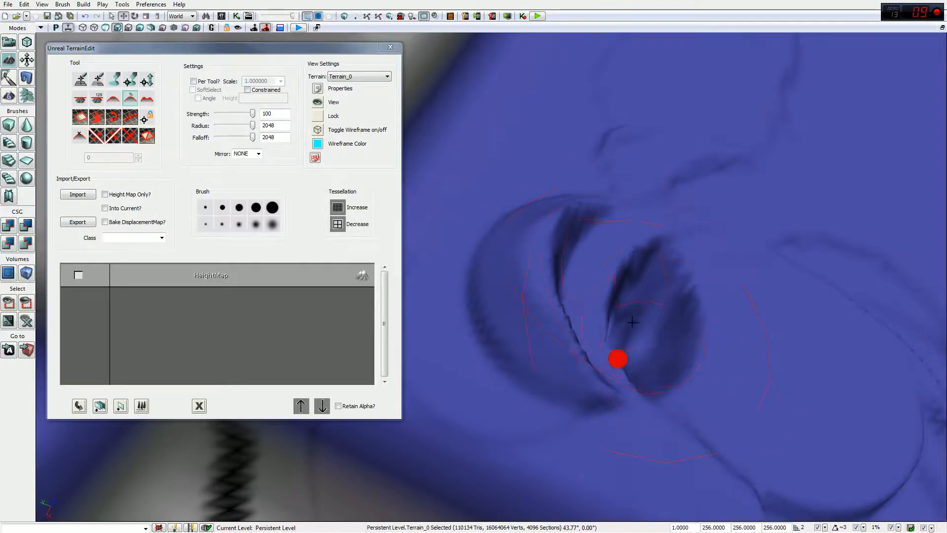
left_click(593, 312, "ctrl")
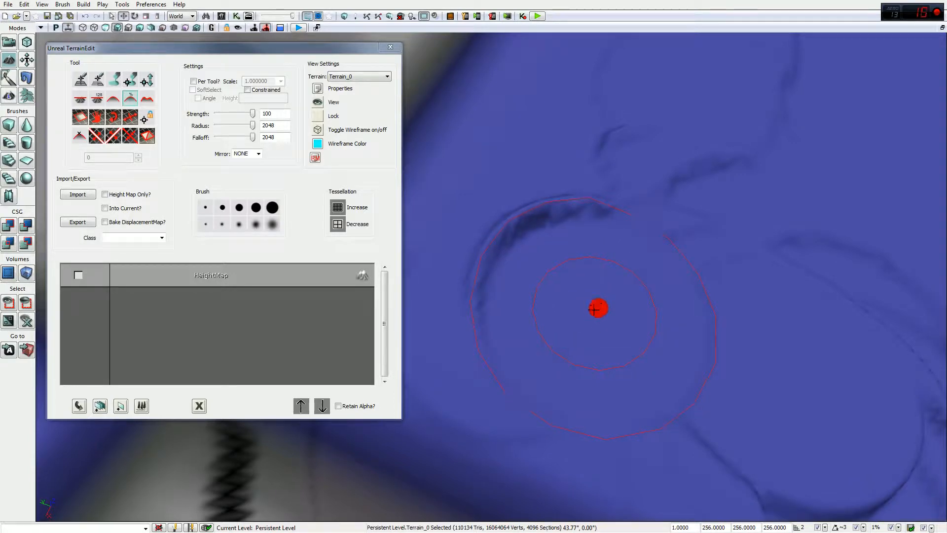
left_click(594, 308, "ctrl")
mouse_move(595, 308)
left_mouse_down("ctrl")
mouse_move(588, 320)
mouse_move(656, 227)
mouse_move(613, 432)
mouse_move(595, 323)
mouse_move(558, 309)
mouse_move(479, 317)
mouse_move(431, 383)
mouse_move(413, 377)
mouse_move(434, 346)
mouse_move(406, 347)
mouse_move(727, 408)
mouse_move(787, 389)
mouse_move(820, 394)
mouse_move(801, 370)
mouse_move(825, 391)
mouse_move(872, 393)
left_mouse_up("ctrl")
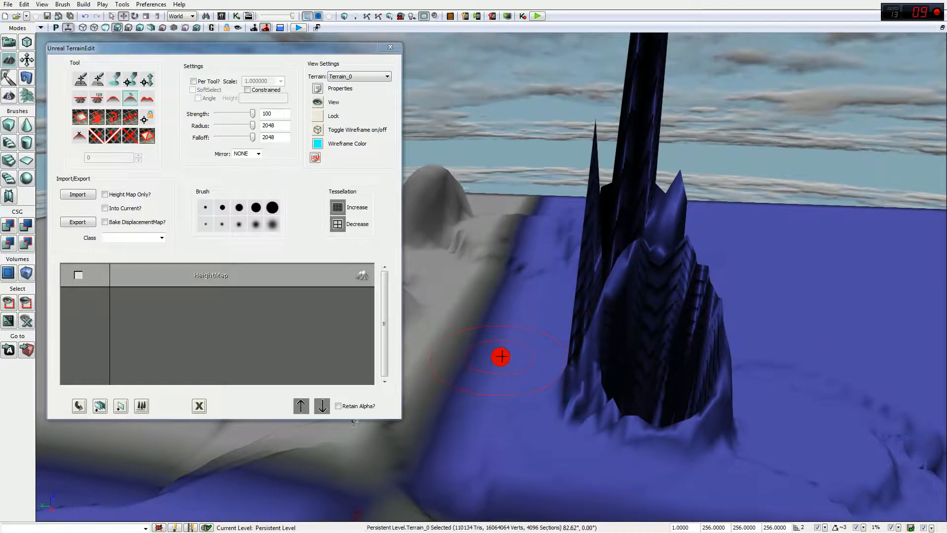
Step: Flatten the tall dark spike back into the blue terrain
left_click_drag(542, 365, 516, 364)
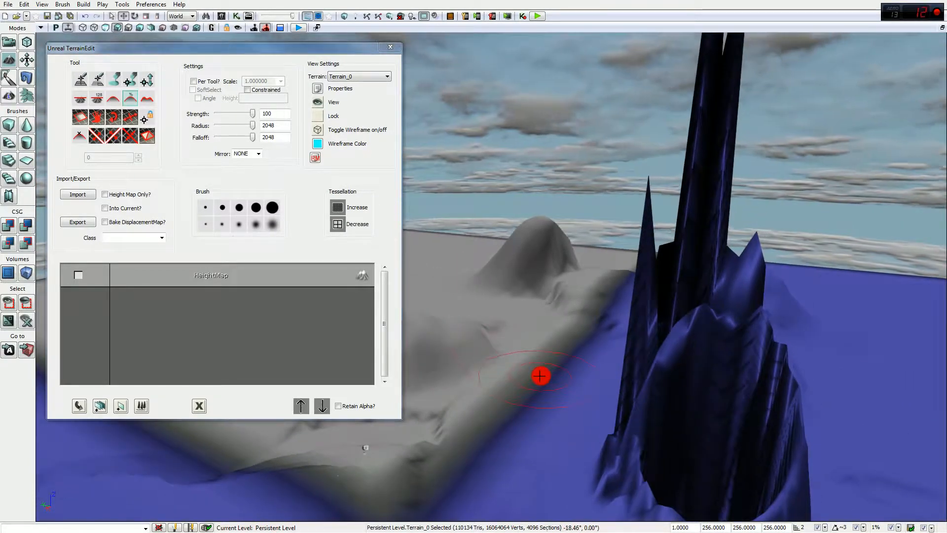
mouse_move(584, 415)
left_mouse_down("ctrl")
mouse_move(674, 446)
mouse_move(784, 465)
left_mouse_up("ctrl")
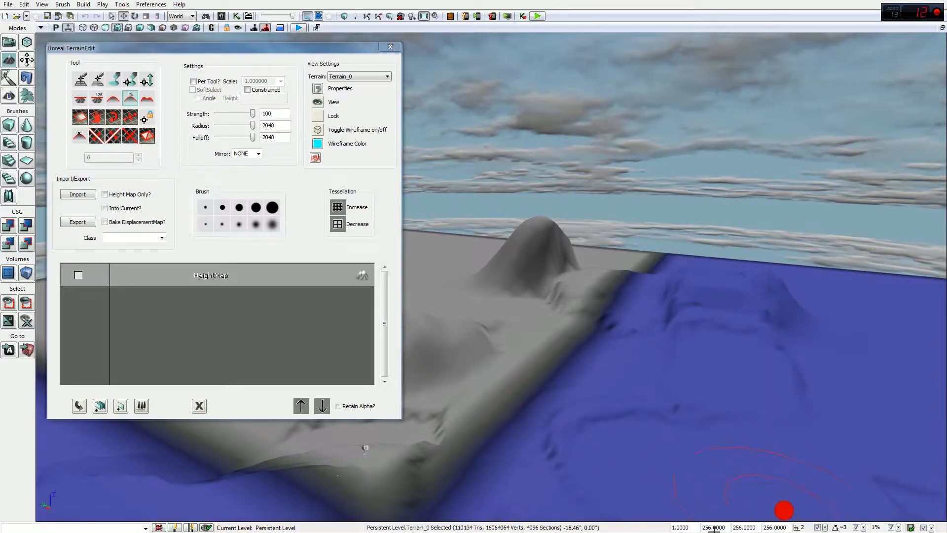
mouse_move(515, 468)
left_mouse_down()
mouse_move(709, 484)
mouse_move(732, 507)
mouse_move(486, 392)
mouse_move(457, 451)
mouse_move(490, 268)
left_mouse_up()
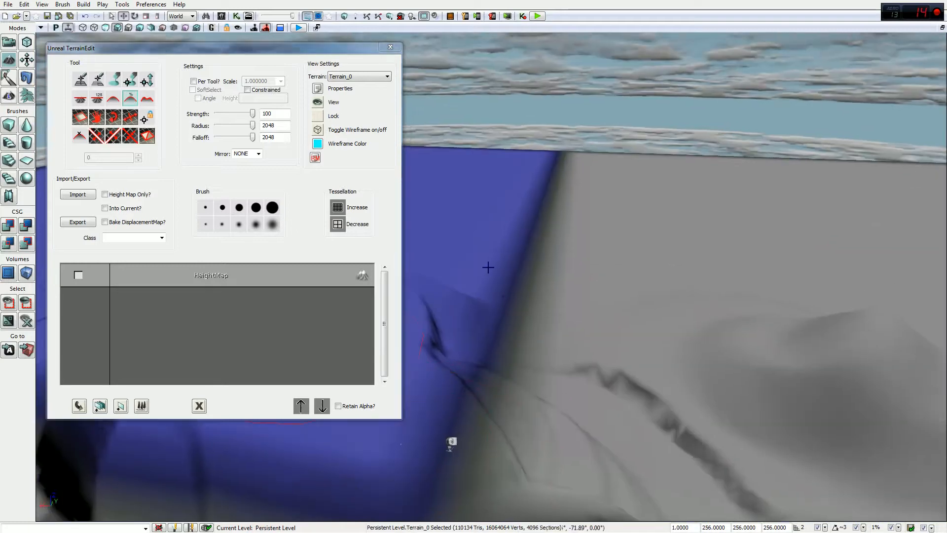
Step: With a different terrain tool, paint a flat patch and then remove it again
left_click(99, 99)
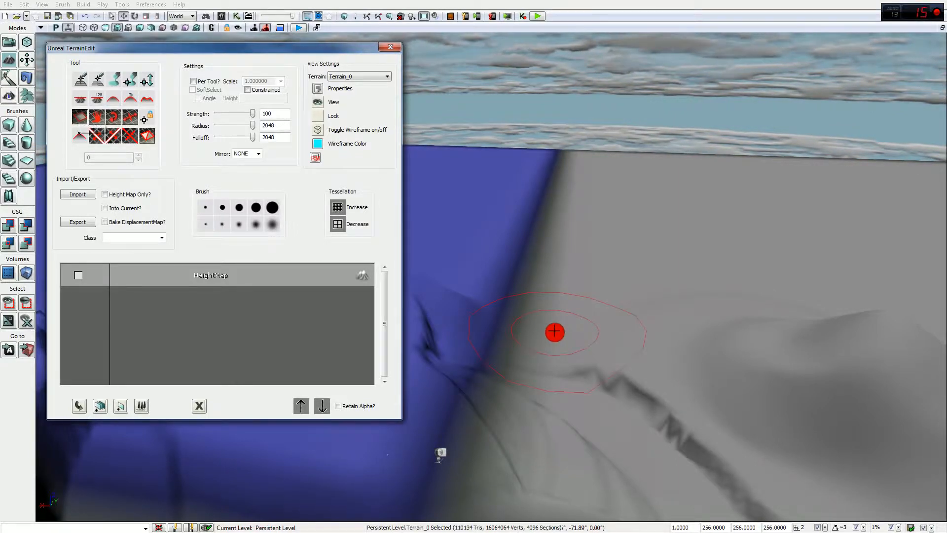
left_click(555, 332)
left_click_drag(586, 292, 642, 316, "ctrl")
mouse_move(642, 316)
right_mouse_down()
mouse_move(642, 296)
mouse_move(567, 282)
mouse_move(419, 353)
mouse_move(403, 353)
mouse_move(410, 336)
right_mouse_up()
right_click_drag(639, 271, 650, 283)
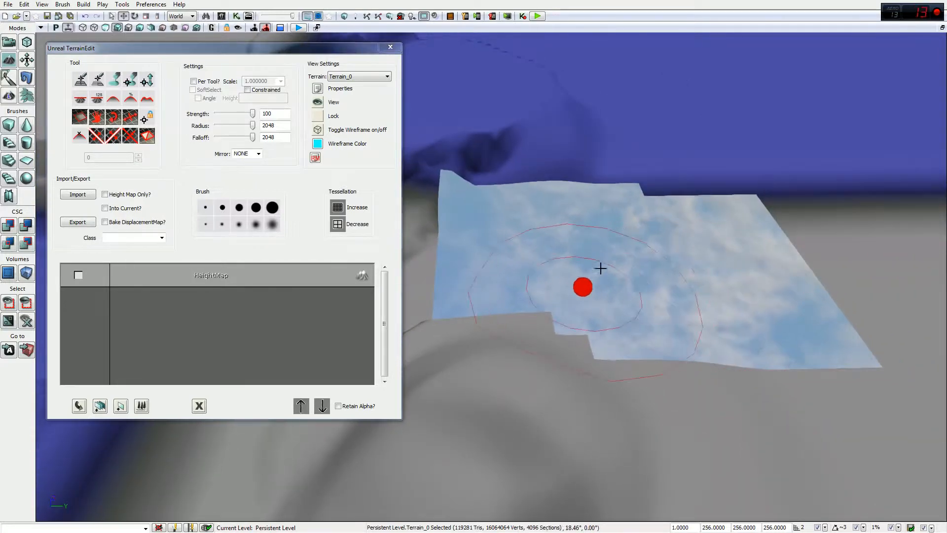
mouse_move(529, 242)
left_mouse_down("ctrl")
mouse_move(656, 244)
mouse_move(683, 335)
mouse_move(569, 271)
mouse_move(550, 277)
left_mouse_up("ctrl")
right_click_drag(553, 277, 590, 301)
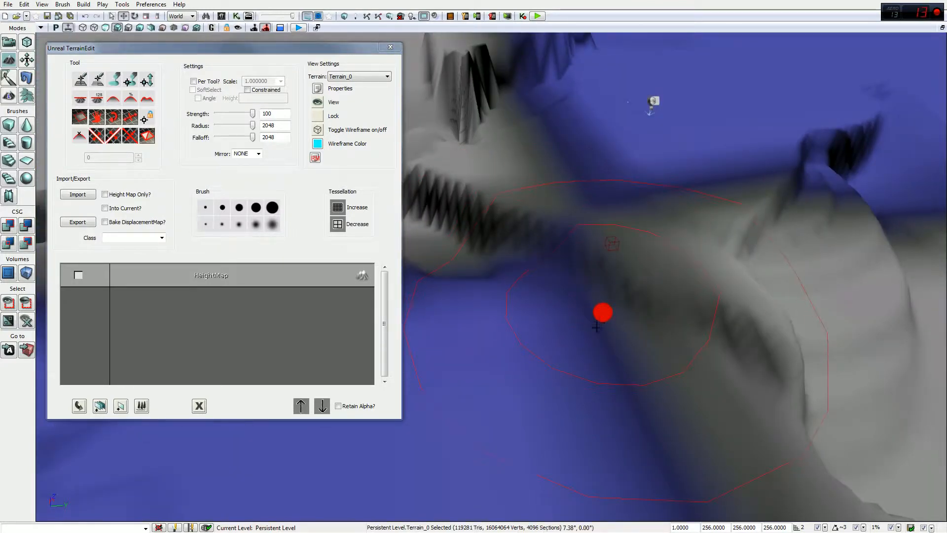
mouse_move(637, 325)
right_mouse_down()
mouse_move(687, 258)
mouse_move(640, 327)
right_mouse_up()
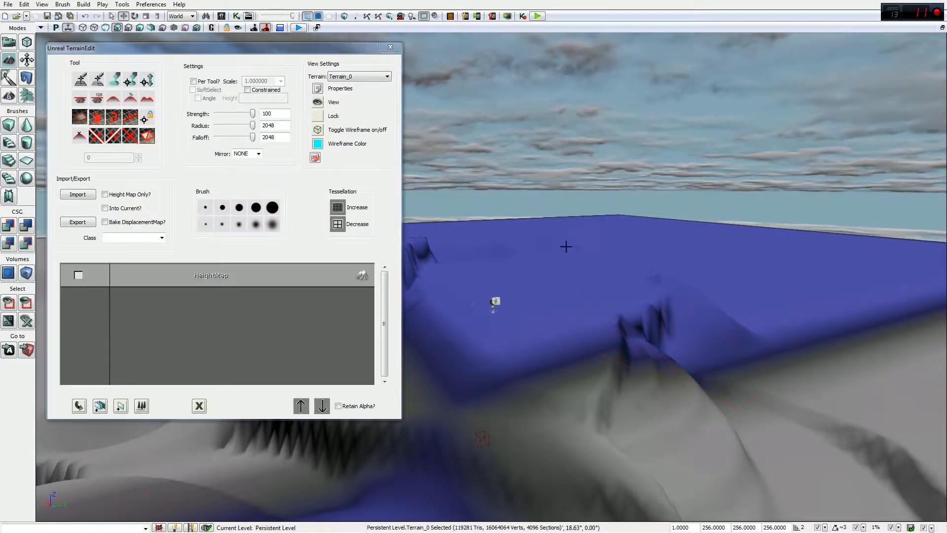
Step: Touch up the foot and face of the striped cliff wall, then lower brush strength to 30
mouse_move(564, 278)
right_mouse_down()
mouse_move(446, 302)
mouse_move(697, 247)
mouse_move(635, 260)
mouse_move(626, 317)
mouse_move(650, 256)
right_mouse_up()
mouse_move(552, 254)
right_mouse_down()
mouse_move(575, 253)
mouse_move(575, 197)
mouse_move(543, 192)
mouse_move(535, 222)
mouse_move(568, 276)
right_mouse_up()
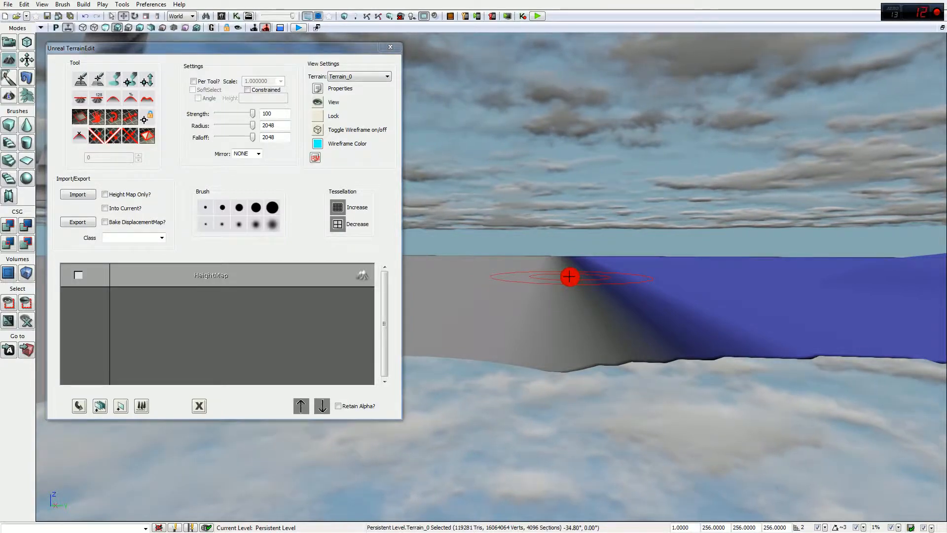
mouse_move(569, 277)
right_mouse_down()
mouse_move(565, 168)
mouse_move(541, 253)
mouse_move(537, 198)
mouse_move(532, 252)
mouse_move(634, 216)
right_mouse_up()
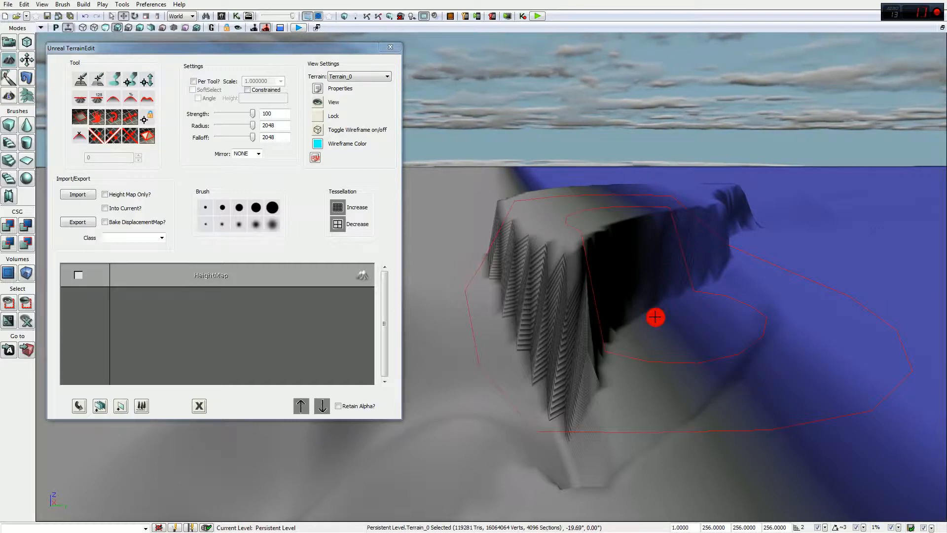
left_click_drag(639, 326, 585, 303)
left_click(585, 302)
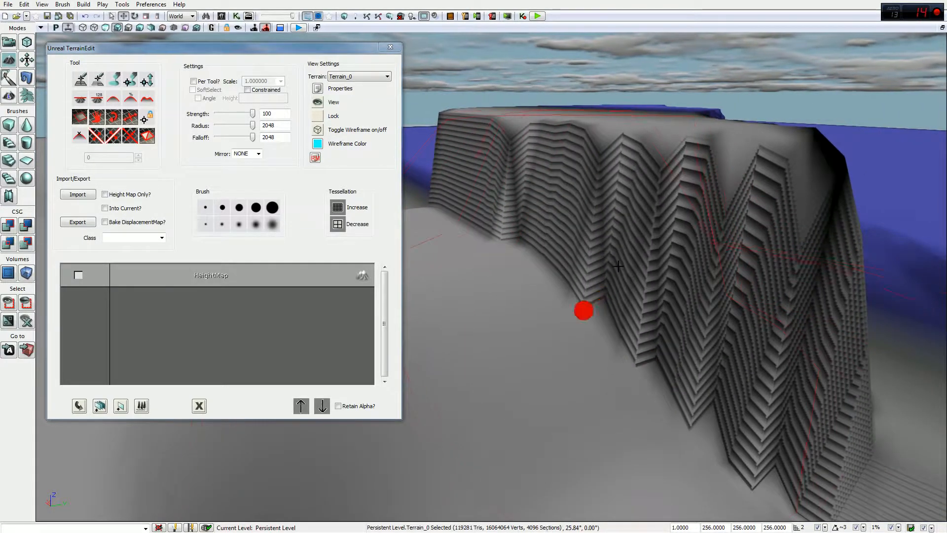
left_click(729, 460)
left_click(620, 334)
left_click(550, 484)
left_click(610, 408)
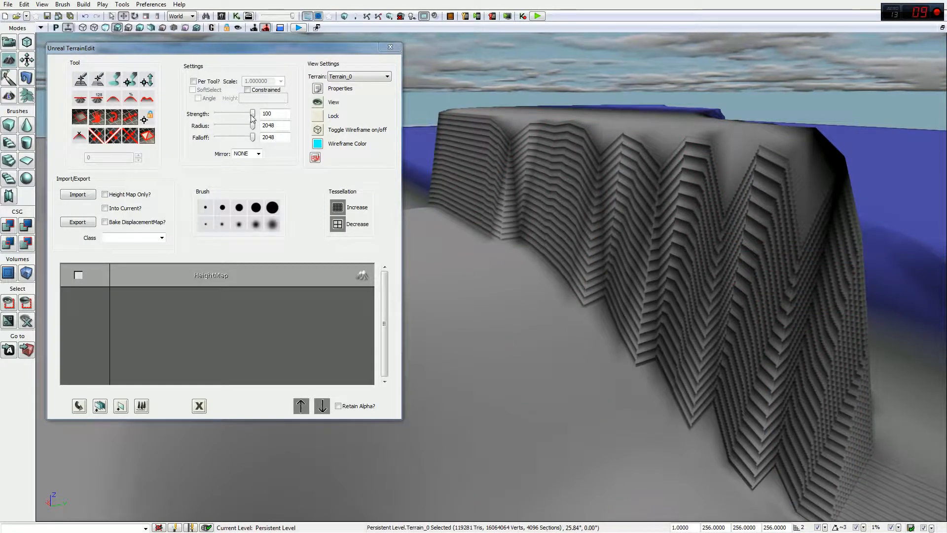
left_click_drag(252, 115, 241, 115)
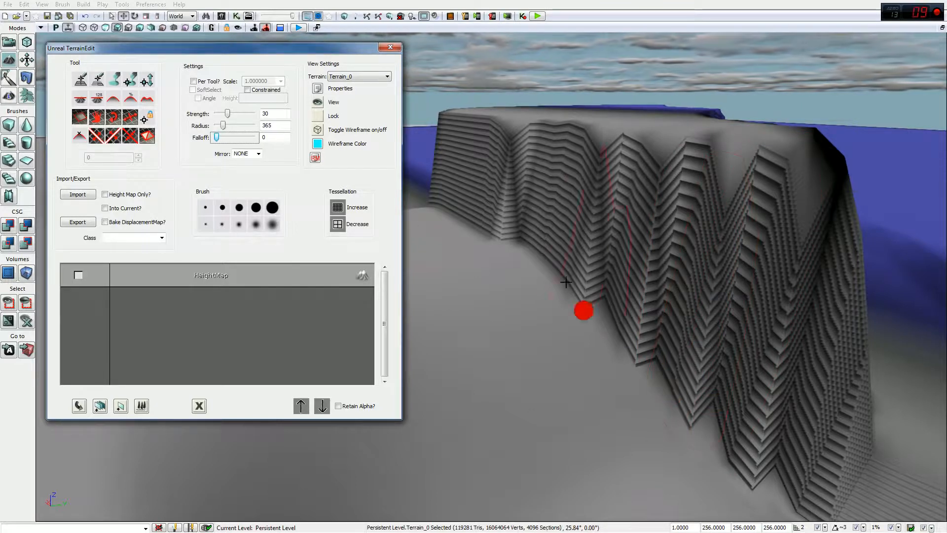
Step: Cut a wide gap through the ridge and inspect it from behind
left_click(543, 254)
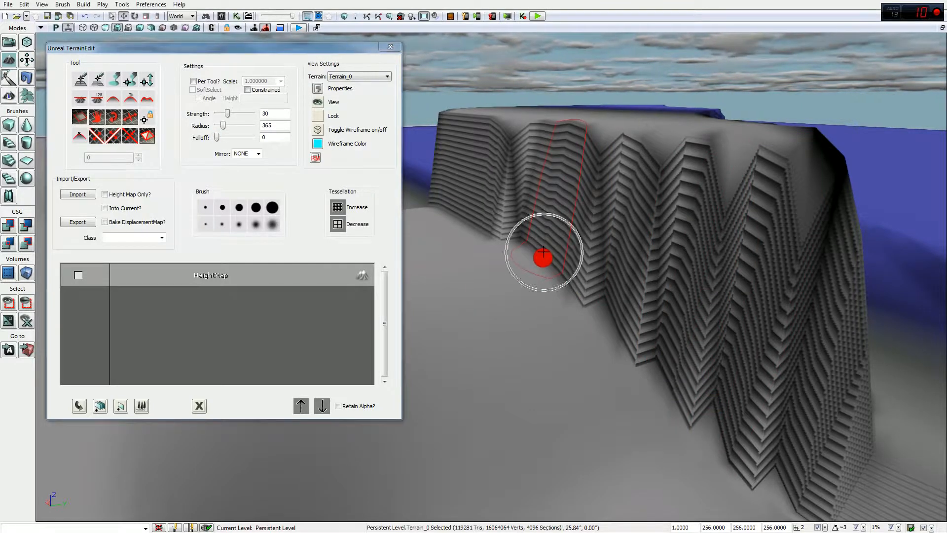
left_click(542, 255, "ctrl")
left_click_drag(543, 257, 658, 181)
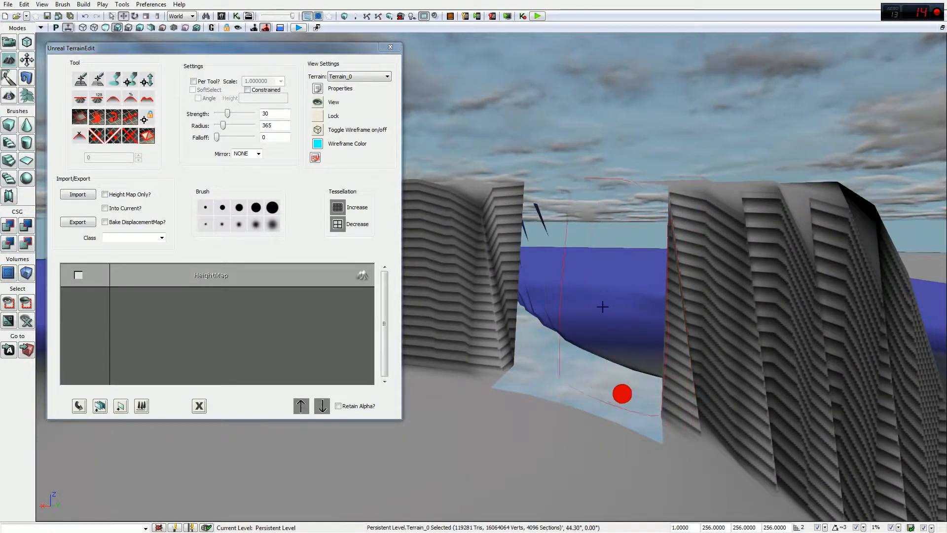
Step: Undo the wide cut, shrink the brush radius to 168, and cut a narrow opening toward the water
key("ctrl+z")
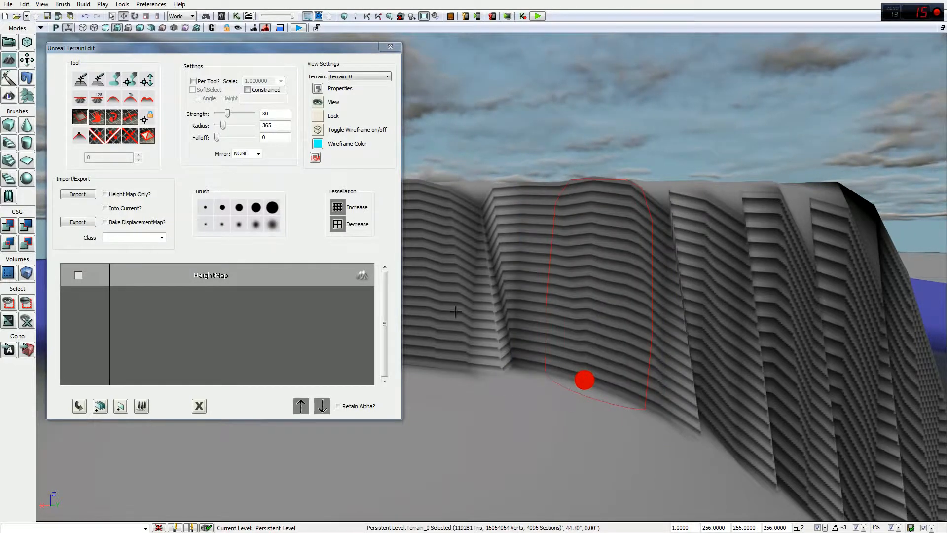
left_click_drag(223, 129, 220, 127)
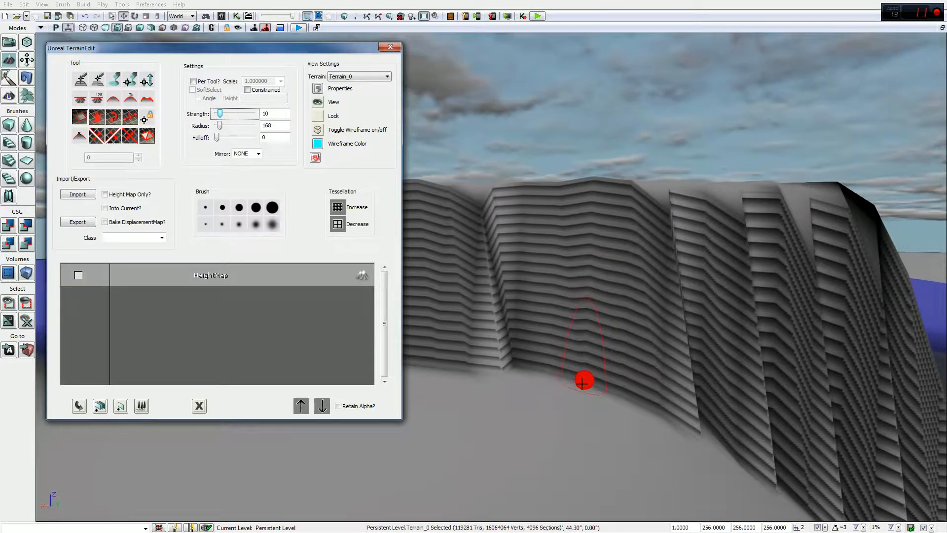
left_click(579, 389, "ctrl")
right_click_drag(584, 356, 588, 313)
key("w")
key("s")
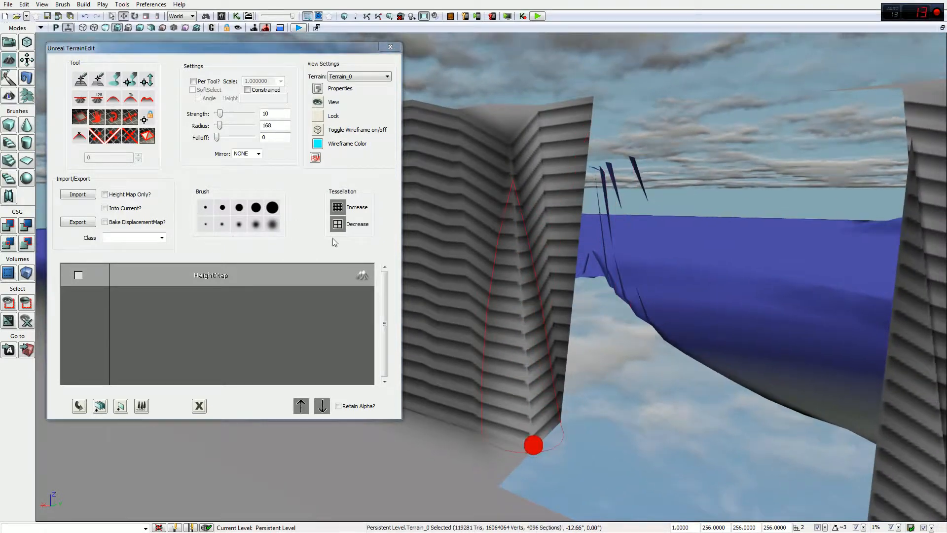
left_click(317, 130)
left_click(318, 132)
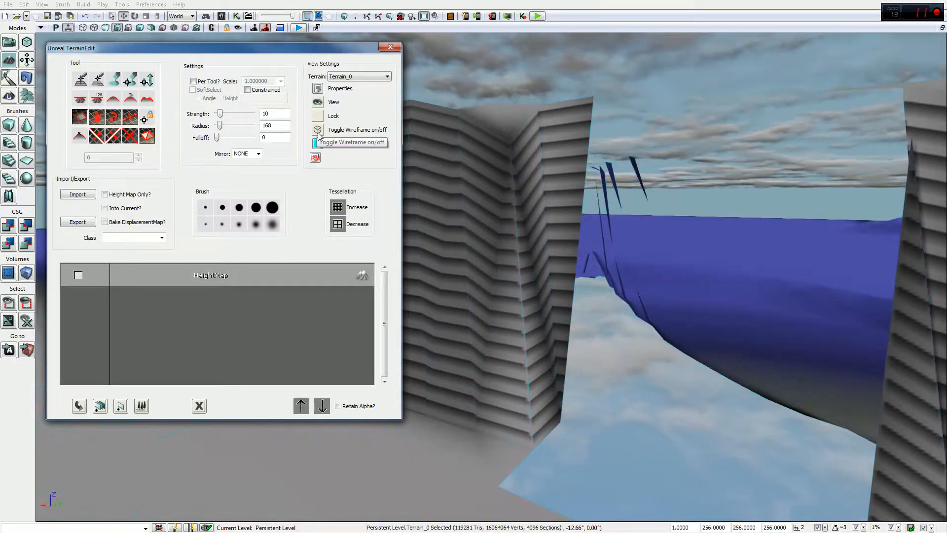
left_click(317, 130)
left_click_drag(594, 91, 409, 345)
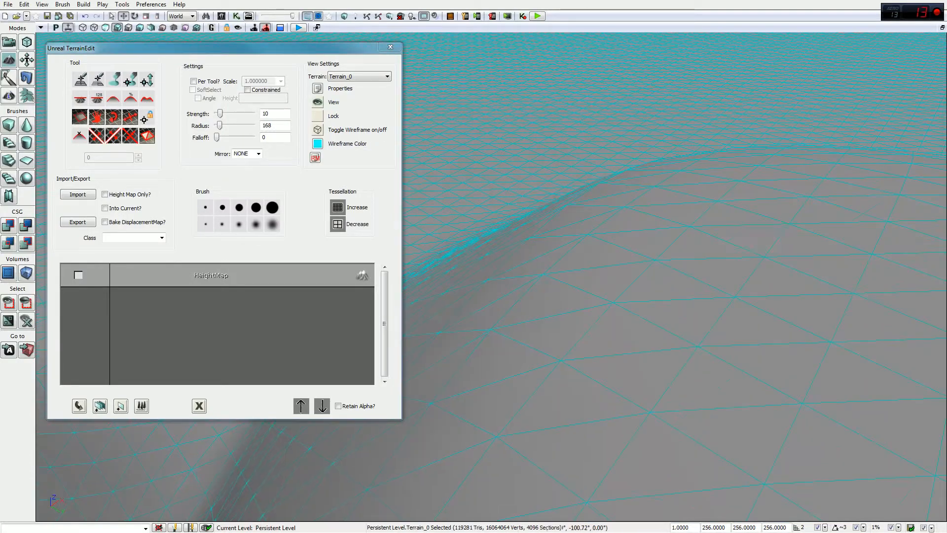
right_click_drag(591, 231, 746, 152)
left_click_drag(747, 152, 801, 103)
mouse_move(530, 300)
left_mouse_down()
mouse_move(532, 340)
mouse_move(531, 300)
left_mouse_up()
left_click_drag(487, 404, 540, 323)
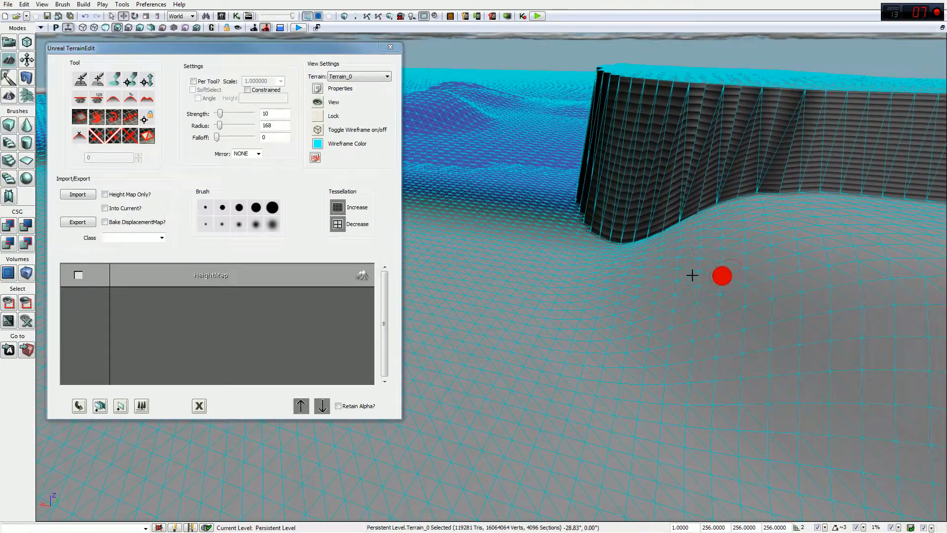
left_click_drag(671, 308, 597, 345)
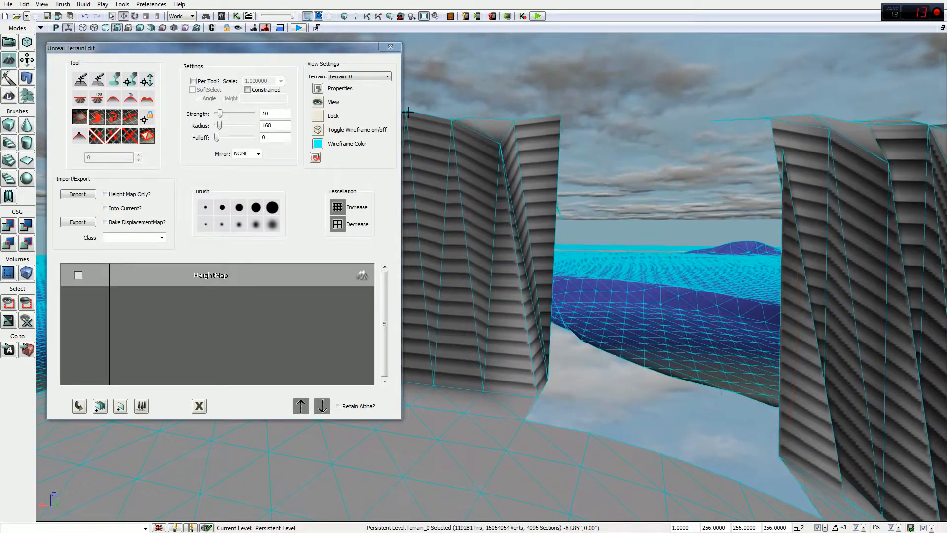
left_click(317, 130)
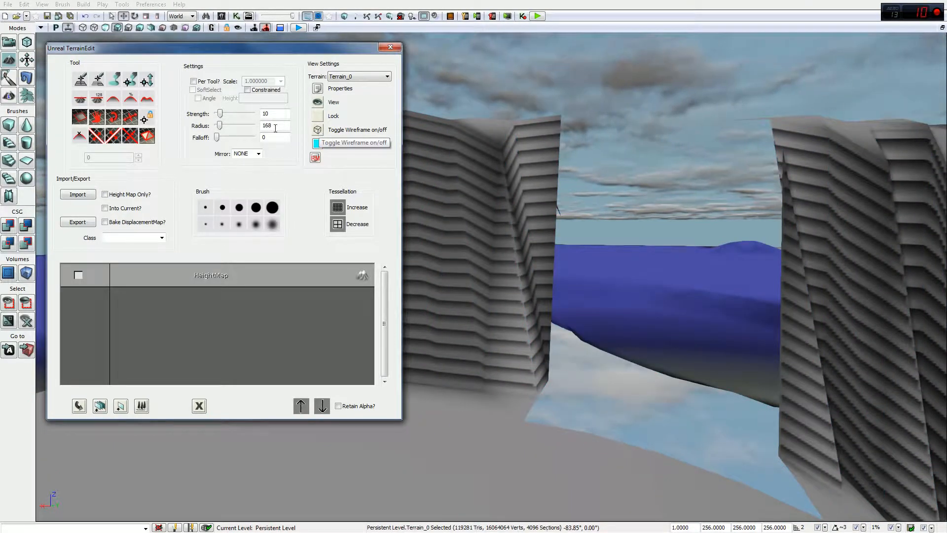
Step: Toggle the terrain's visibility off and on and pick a different sculpting tool
left_click(319, 105)
left_click(318, 105)
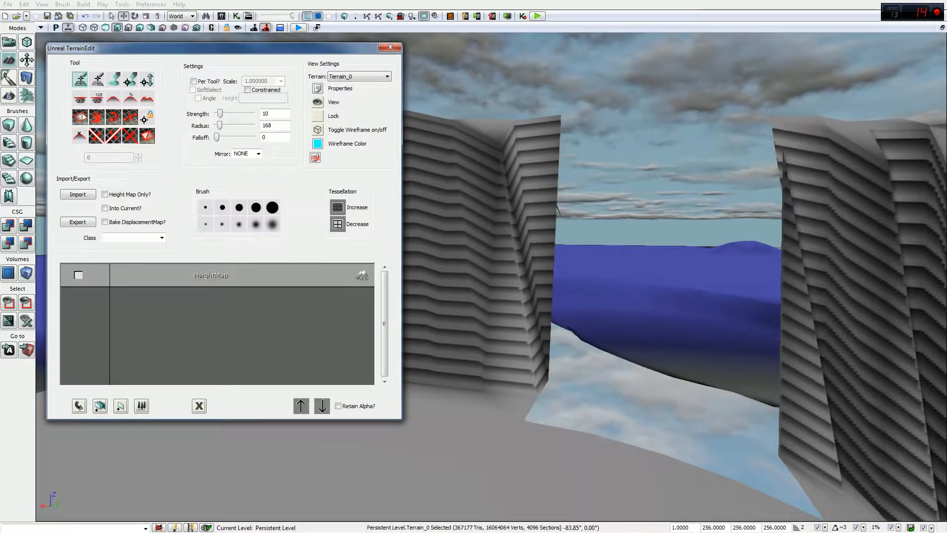
left_click(80, 117)
mouse_move(696, 395)
left_mouse_down()
mouse_move(693, 363)
mouse_move(620, 375)
mouse_move(635, 351)
mouse_move(653, 416)
mouse_move(672, 261)
mouse_move(436, 355)
mouse_move(594, 321)
mouse_move(634, 232)
mouse_move(650, 256)
left_mouse_up()
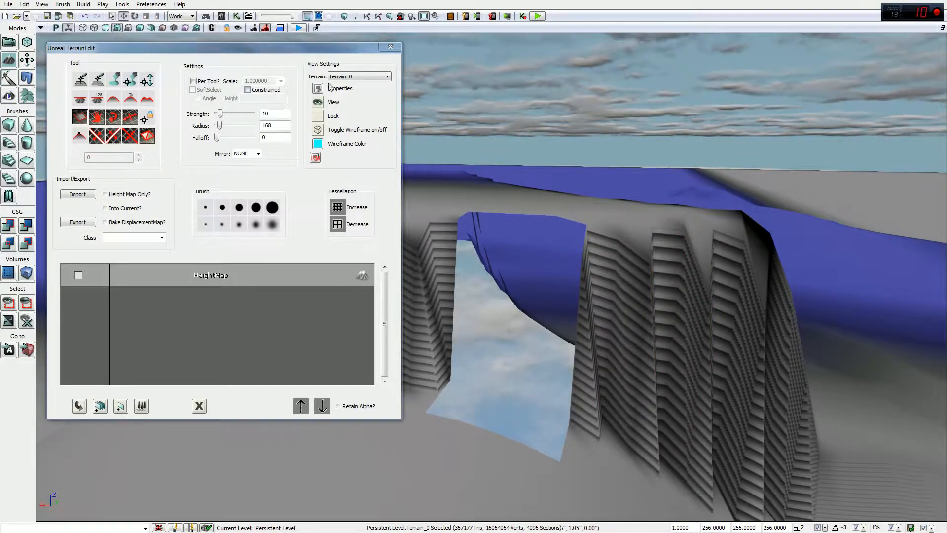
left_click(343, 76)
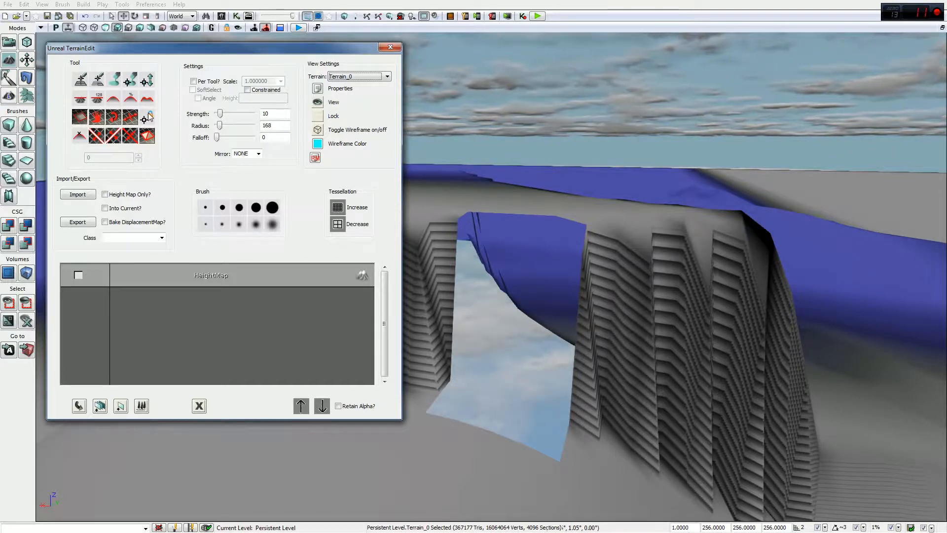
Step: Punch an L-shaped hole in the terrain, then erase the holes to restore the surface
left_click_drag(559, 372, 609, 338)
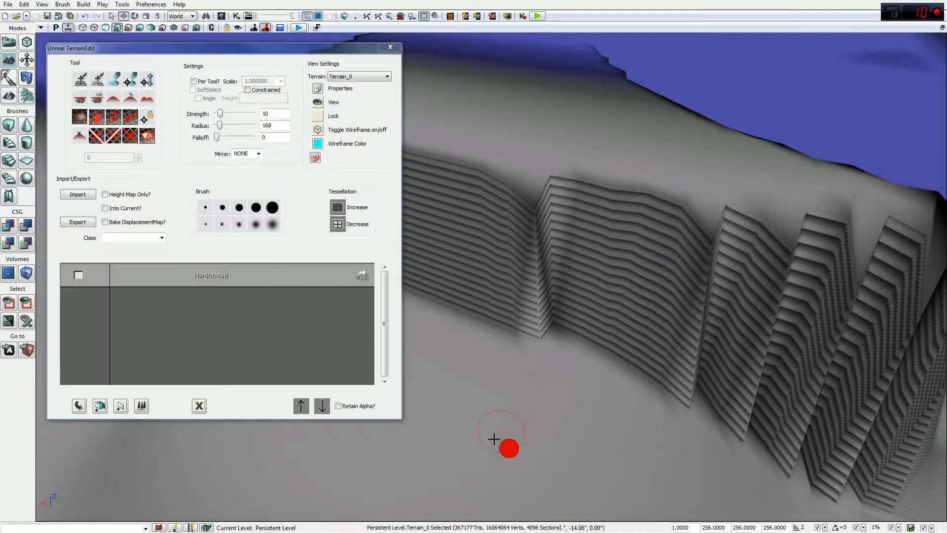
right_click_drag(502, 383, 532, 373)
left_click(607, 328, "ctrl")
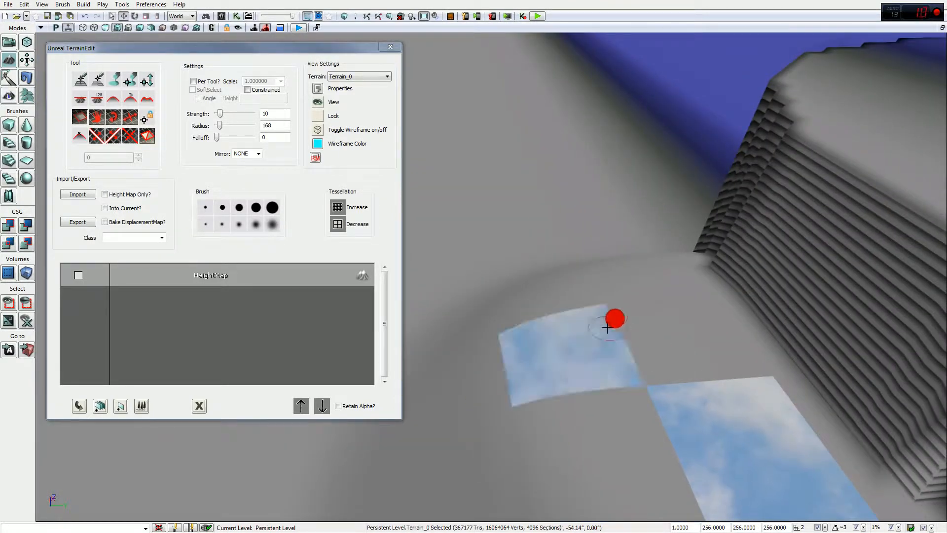
left_click_drag(672, 309, 635, 385, "ctrl")
right_click_drag(723, 340, 707, 352)
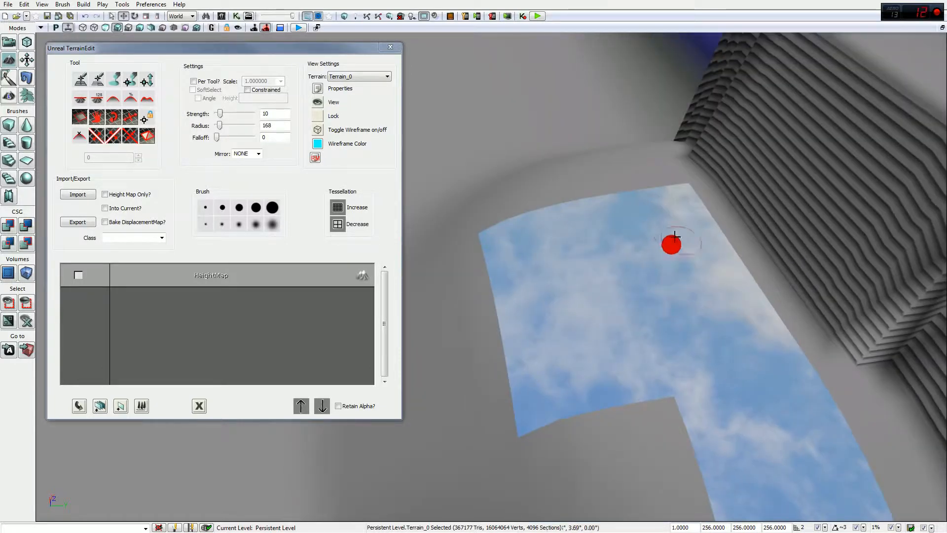
mouse_move(588, 292)
right_mouse_down("ctrl")
mouse_move(723, 345)
mouse_move(748, 429)
right_mouse_up("ctrl")
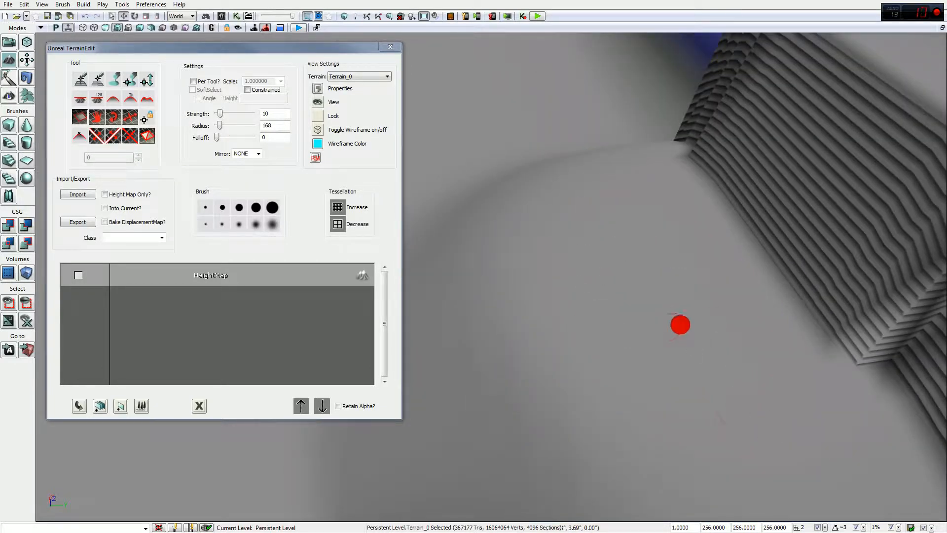
right_click_drag(686, 336, 701, 315)
right_click_drag(800, 342, 428, 281)
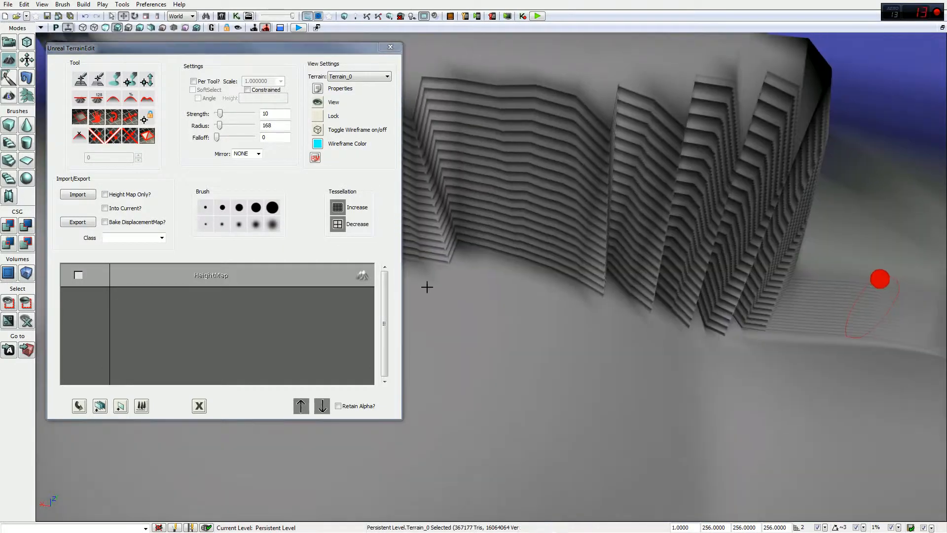
Step: Increase the terrain's tessellation twice, confirming each prompt with Yes
left_click(339, 206)
left_click(461, 296)
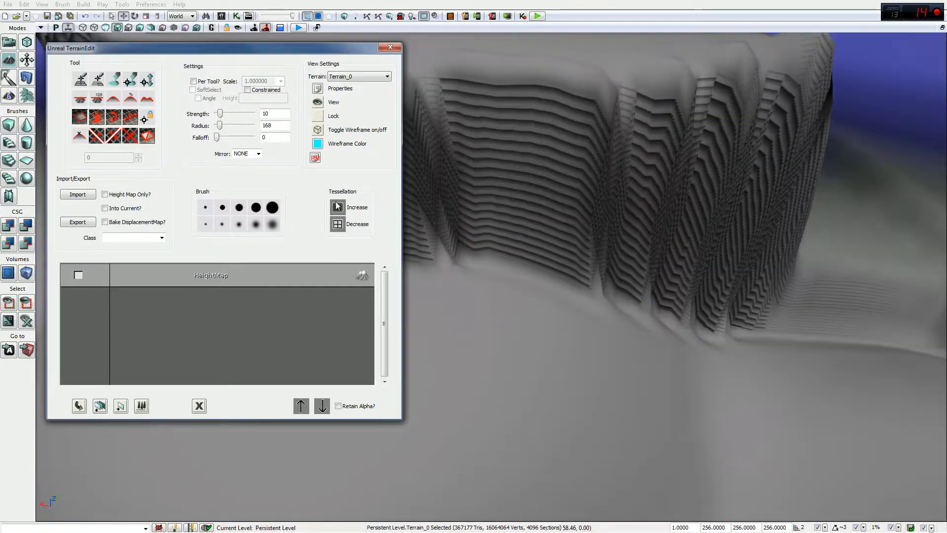
left_click(338, 208)
left_click(463, 297)
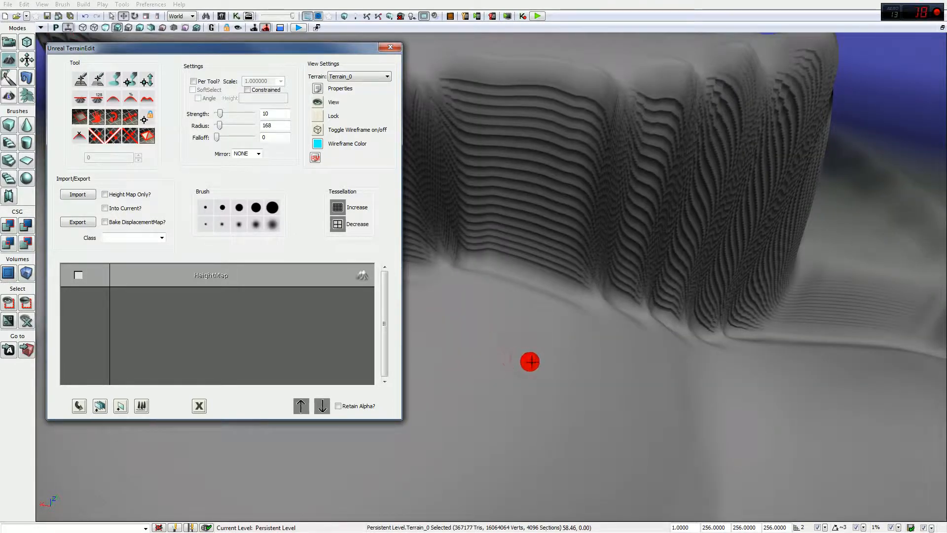
Step: Reshape the finer ridges, punch and refill a hole in the cliff wall, and enable wireframe
left_click(530, 362)
left_click(530, 361, "ctrl")
mouse_move(530, 362)
left_mouse_down("ctrl")
mouse_move(601, 361)
mouse_move(493, 368)
mouse_move(486, 358)
mouse_move(528, 328)
mouse_move(511, 332)
mouse_move(535, 383)
mouse_move(513, 305)
mouse_move(554, 283)
mouse_move(547, 356)
mouse_move(567, 194)
mouse_move(448, 103)
mouse_move(568, 205)
left_mouse_up("ctrl")
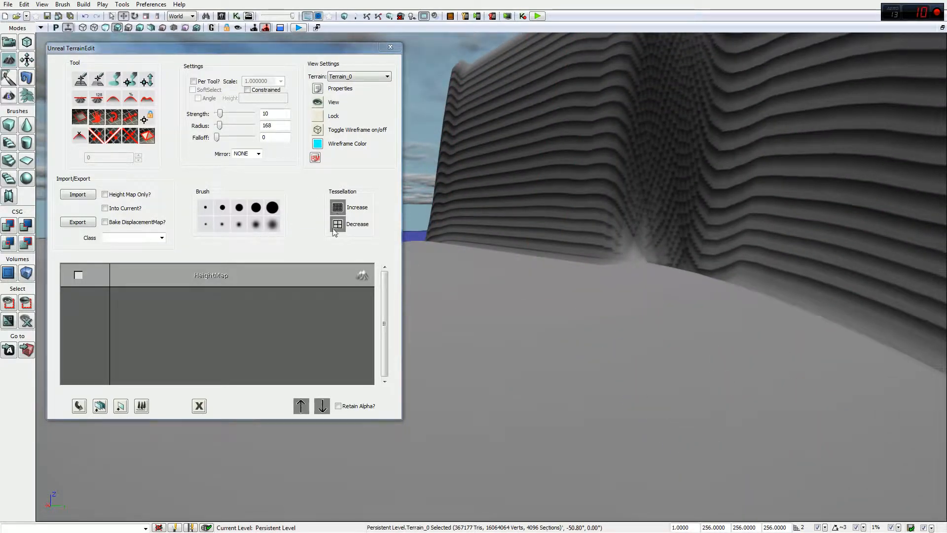
right_click_drag(768, 267, 769, 247)
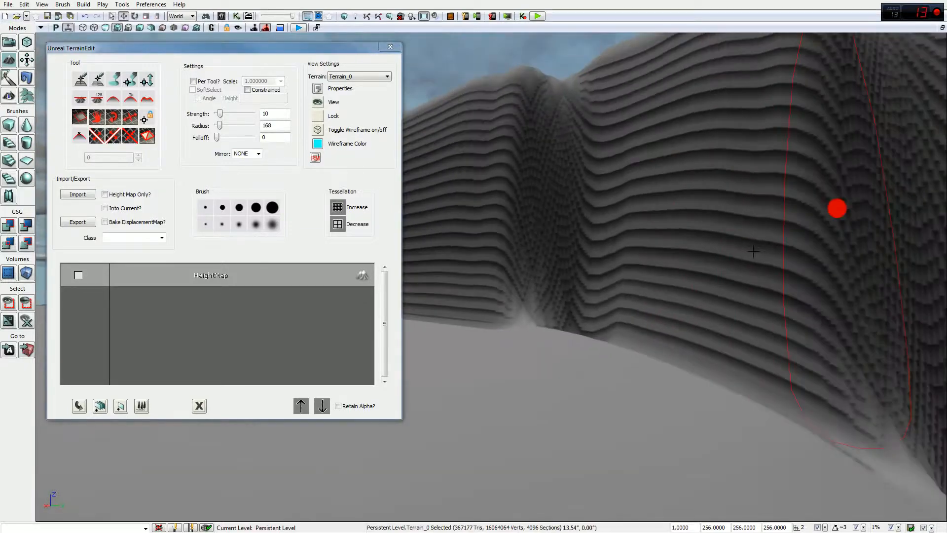
right_click_drag(729, 275, 730, 237)
left_click_drag(730, 236, 730, 197)
left_click_drag(806, 249, 816, 209)
left_click_drag(713, 321, 843, 245)
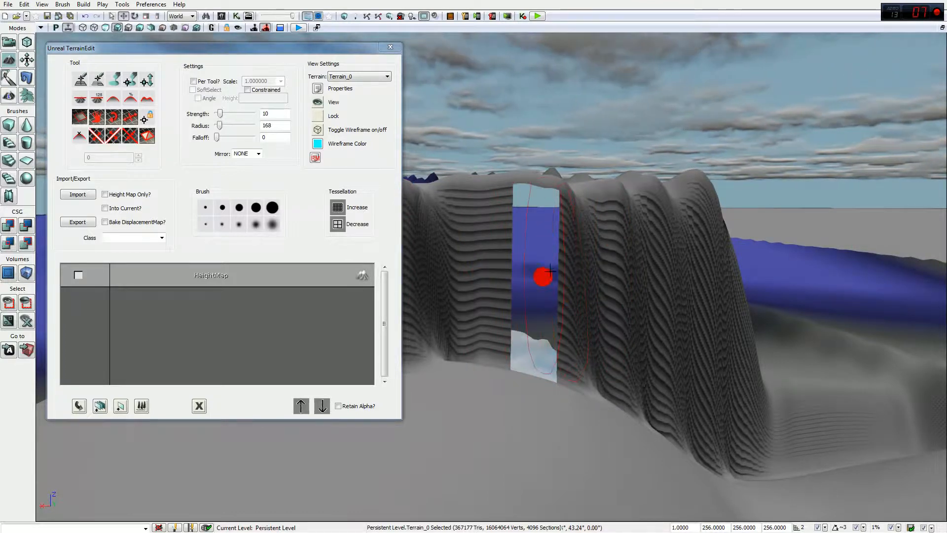
left_click(536, 268, "ctrl")
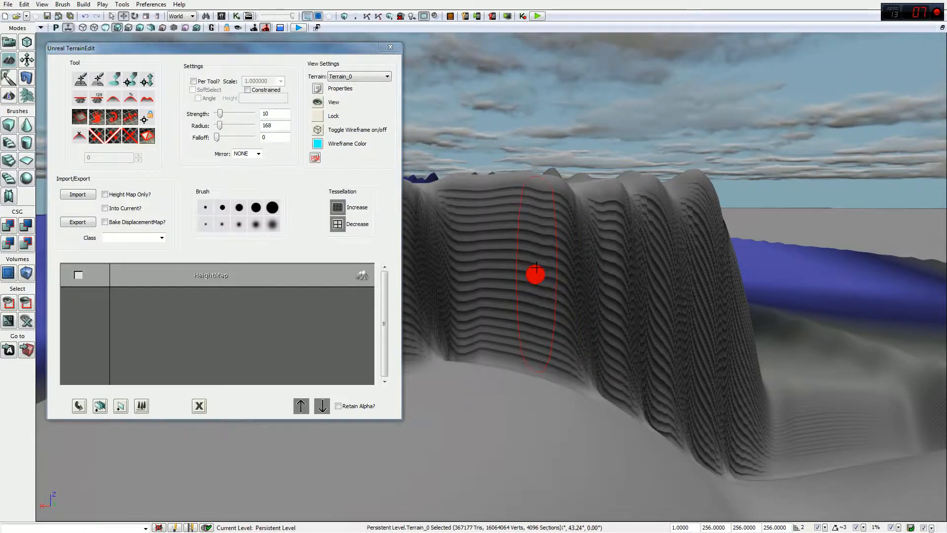
left_click(318, 129)
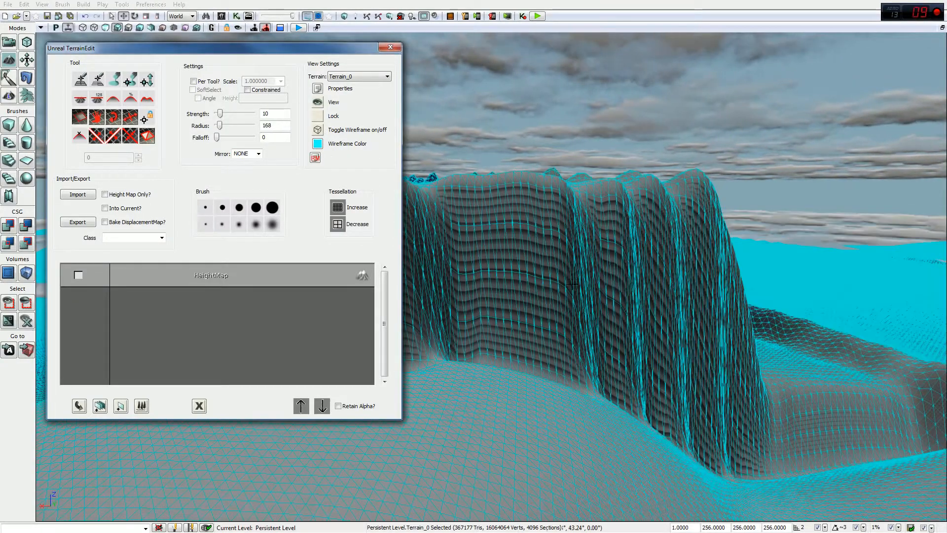
mouse_move(544, 323)
left_mouse_down()
mouse_move(433, 332)
mouse_move(533, 318)
left_mouse_up()
mouse_move(620, 336)
left_mouse_down()
mouse_move(798, 377)
mouse_move(788, 363)
left_mouse_up()
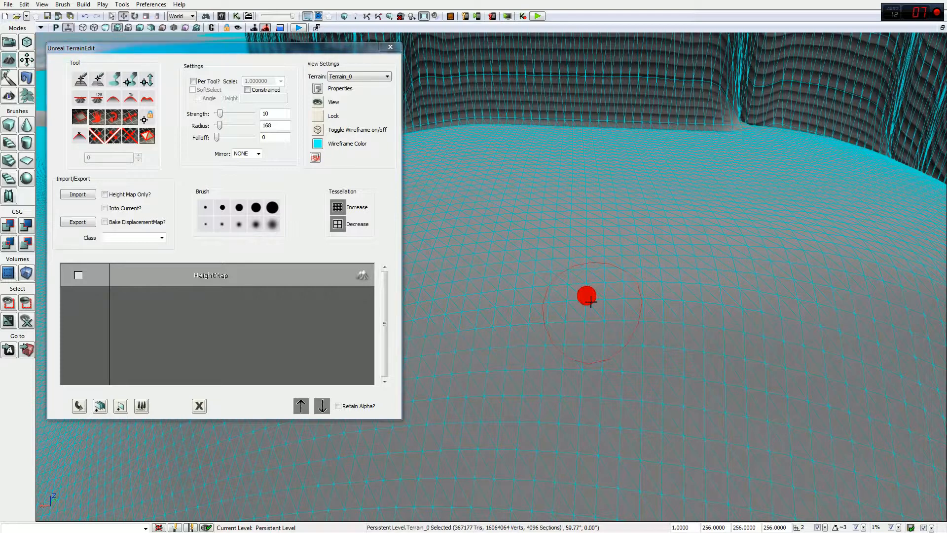
Step: Decrease the terrain's tessellation three times, confirming each prompt with Yes
left_click(338, 224)
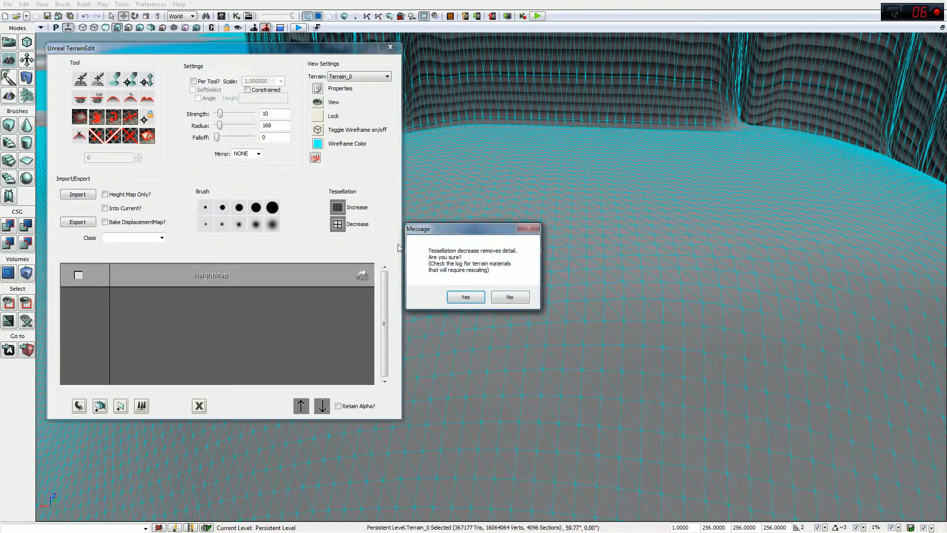
left_click(456, 300)
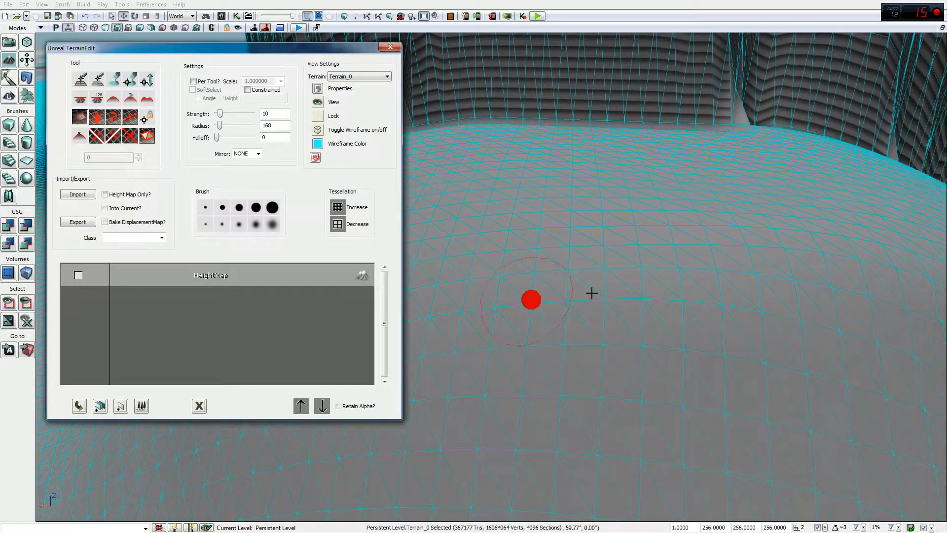
left_click(338, 225)
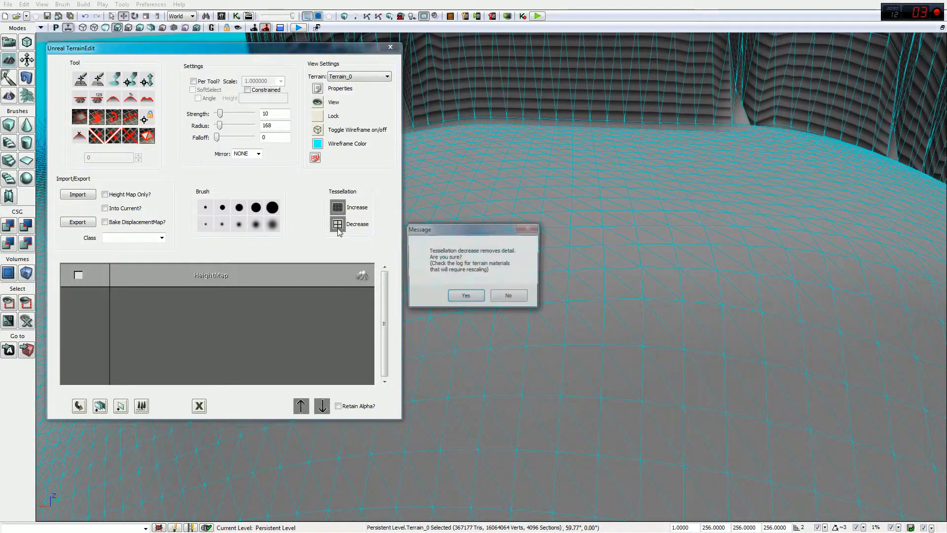
left_click(482, 298)
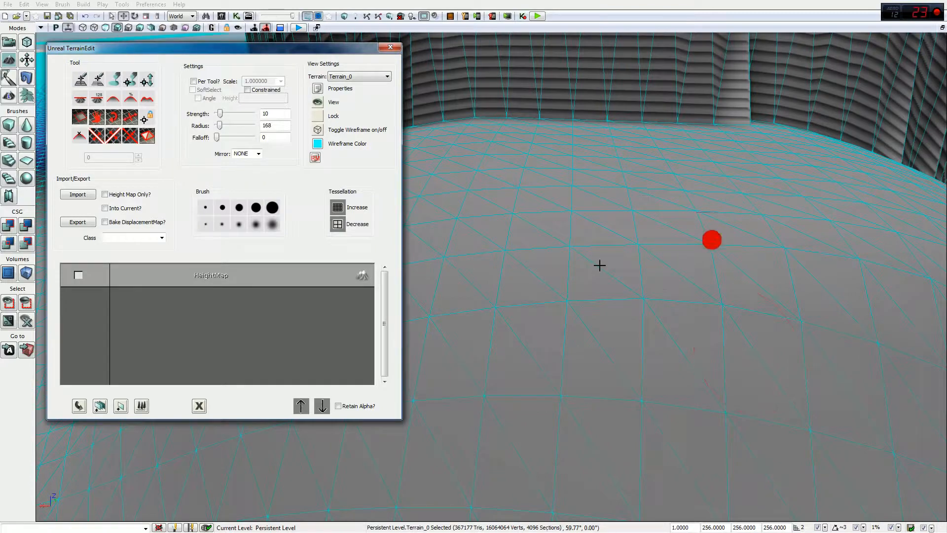
left_click(343, 228)
left_click(468, 298)
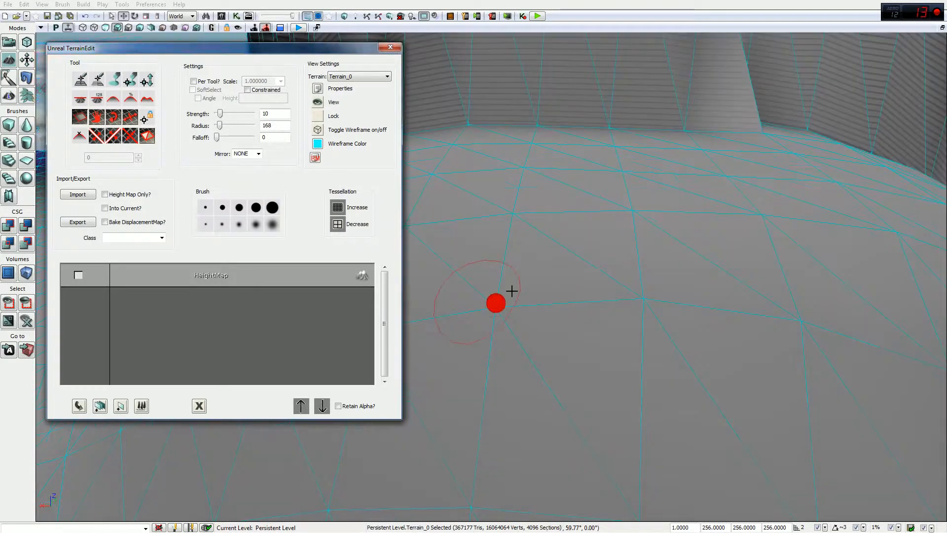
left_click_drag(634, 267, 523, 319)
mouse_move(622, 195)
right_mouse_down()
mouse_move(557, 205)
mouse_move(537, 283)
right_mouse_up()
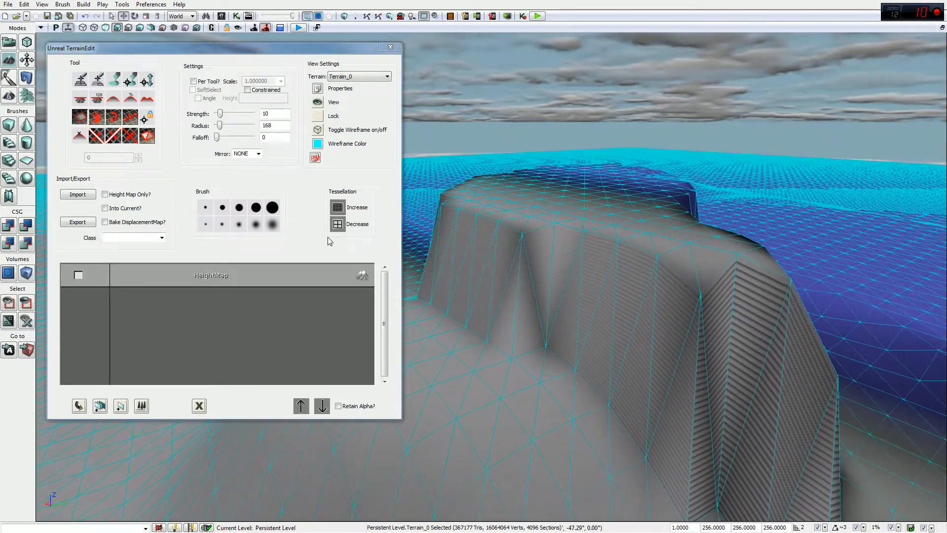
Step: Lower the tessellation once more and select the third tool in the Tool grid
left_click(338, 224)
left_click(455, 296)
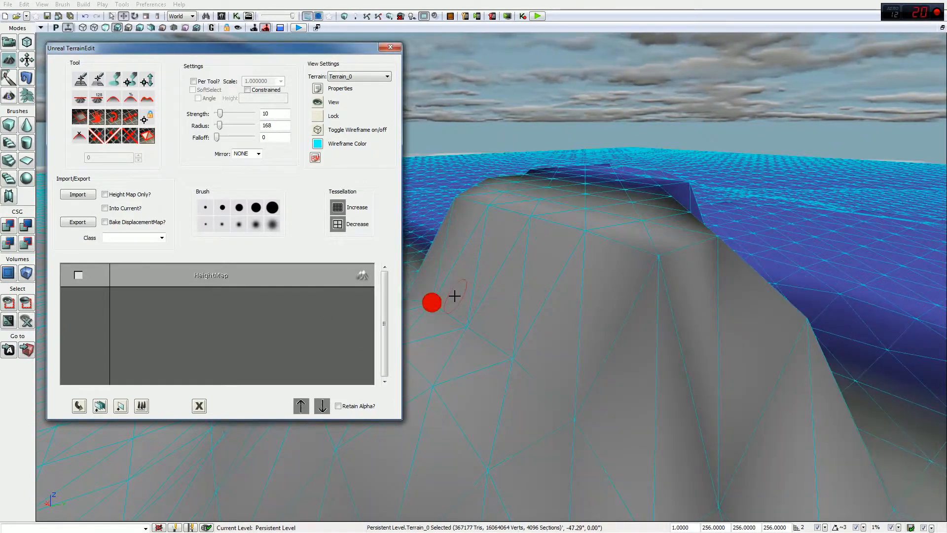
right_click_drag(593, 241, 553, 245)
right_click_drag(596, 210, 681, 276)
left_click(116, 82)
right_click_drag(484, 313, 599, 324)
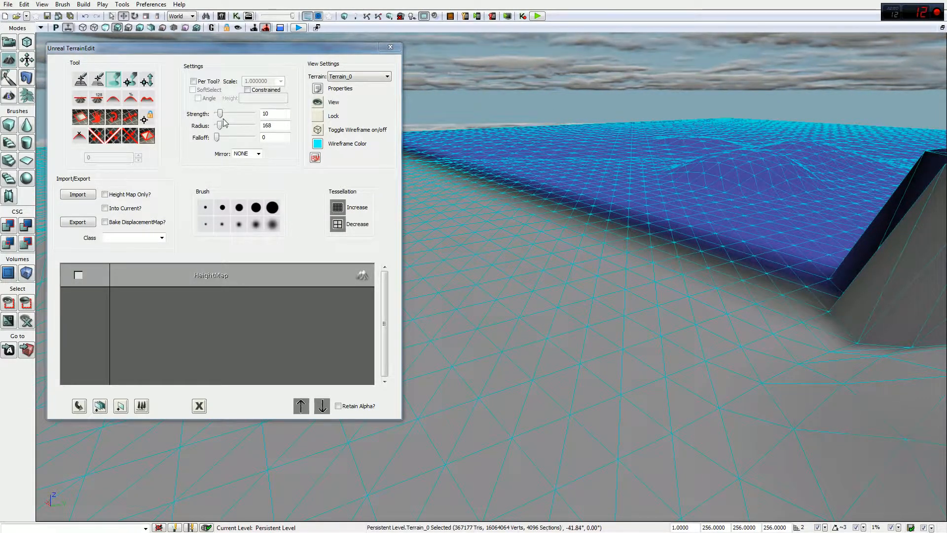
Step: Widen the brush to radius 757 at strength 96 and raise a rounded hill before the cliff
left_click_drag(220, 127, 243, 113)
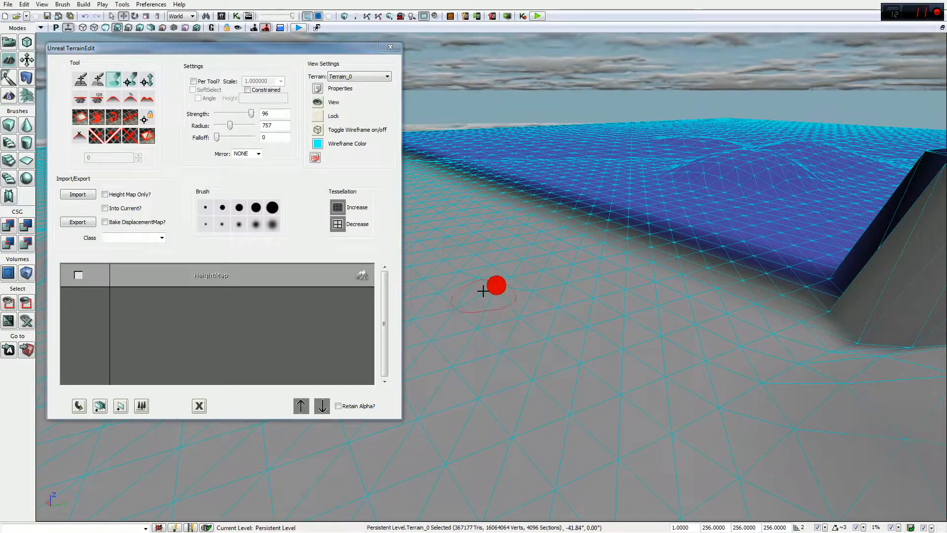
mouse_move(541, 350)
left_mouse_down("ctrl")
mouse_move(582, 348)
mouse_move(601, 330)
mouse_move(514, 352)
left_mouse_up("ctrl")
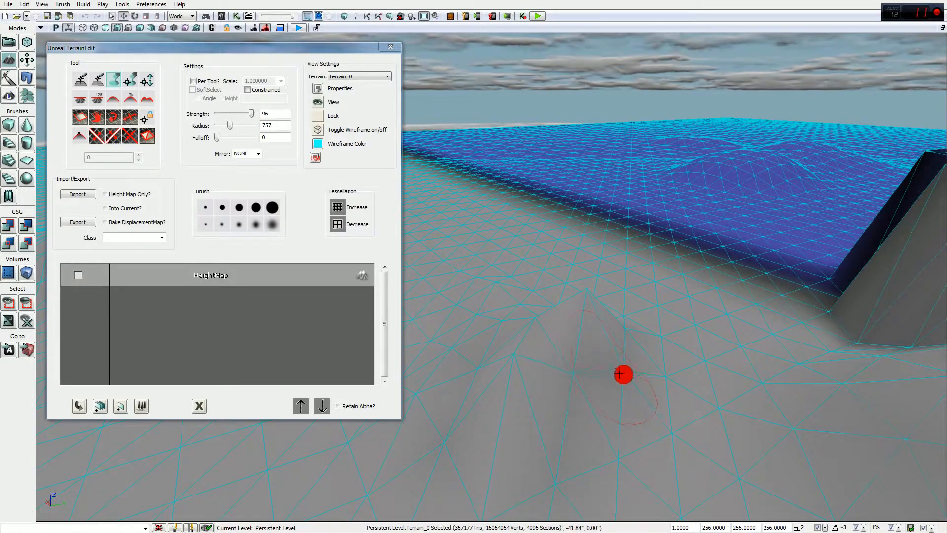
right_click_drag(536, 315, 563, 302)
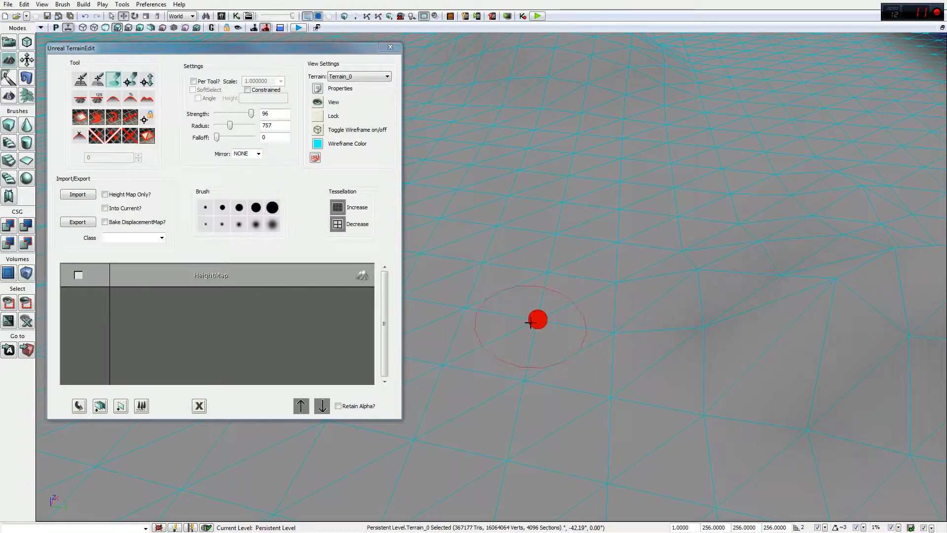
mouse_move(560, 294)
left_mouse_down()
mouse_move(608, 334)
mouse_move(624, 262)
mouse_move(679, 288)
mouse_move(791, 220)
mouse_move(922, 256)
mouse_move(863, 256)
mouse_move(835, 292)
mouse_move(833, 278)
left_mouse_up()
mouse_move(579, 305)
left_mouse_down()
mouse_move(454, 341)
mouse_move(569, 305)
left_mouse_up()
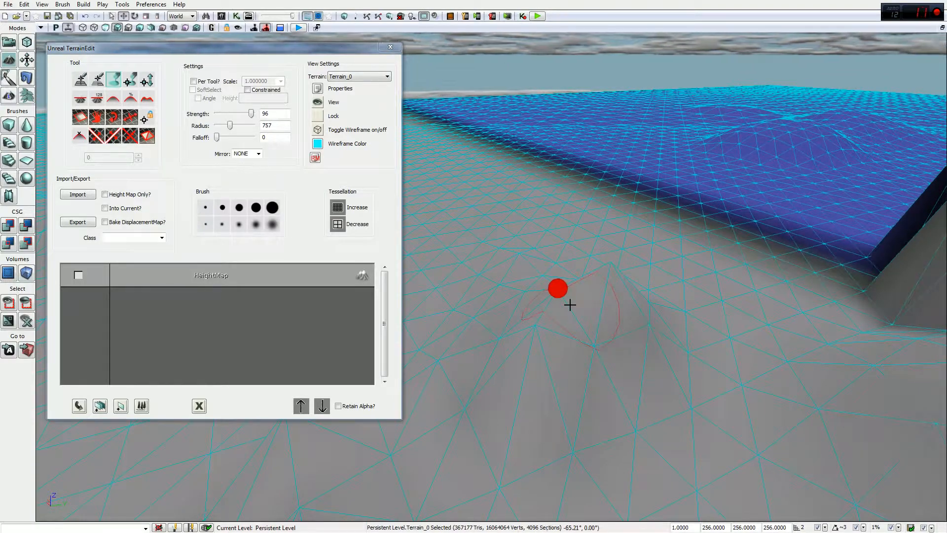
left_click_drag(654, 389, 543, 364)
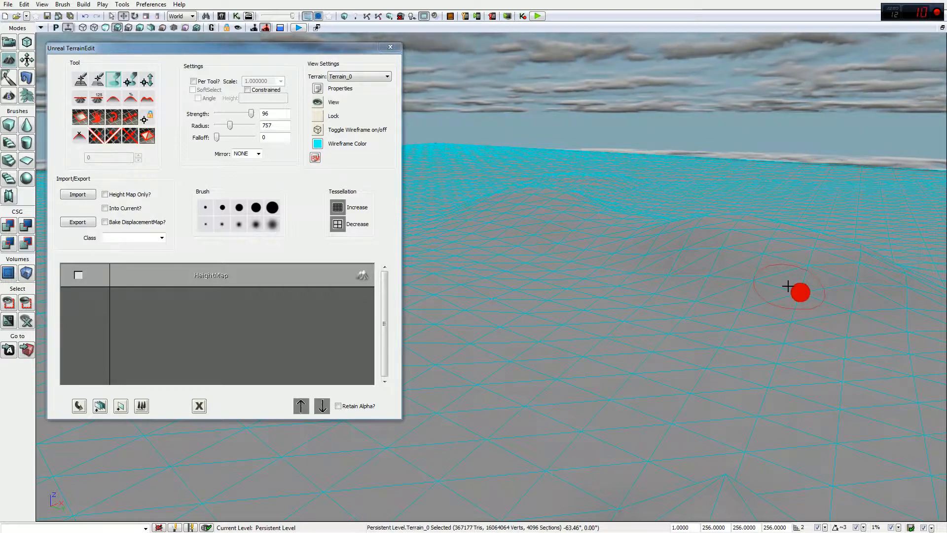
mouse_move(776, 322)
right_mouse_down()
mouse_move(755, 375)
mouse_move(738, 326)
mouse_move(725, 317)
right_mouse_up()
mouse_move(856, 300)
right_mouse_down()
mouse_move(855, 281)
mouse_move(855, 345)
mouse_move(855, 306)
mouse_move(806, 342)
right_mouse_up()
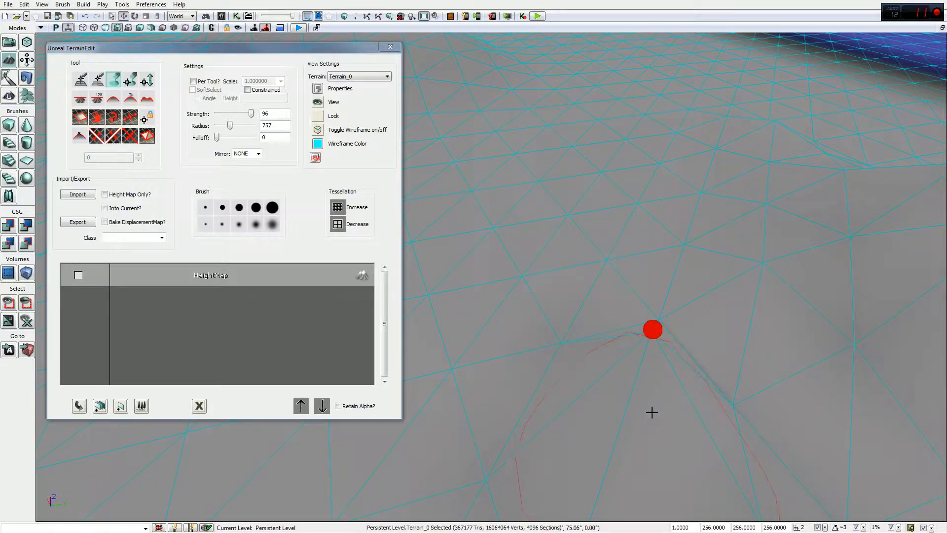
right_click_drag(654, 397, 620, 380)
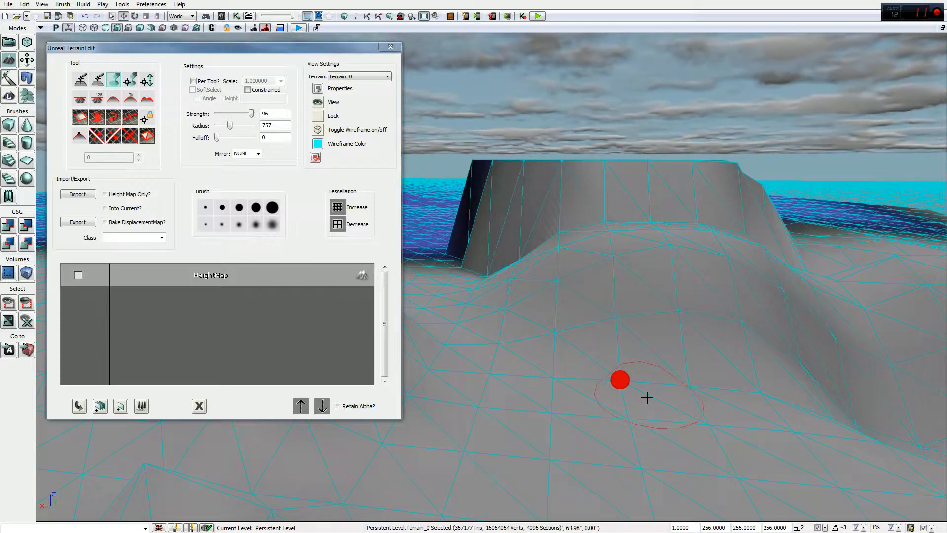
right_click_drag(616, 334, 606, 258)
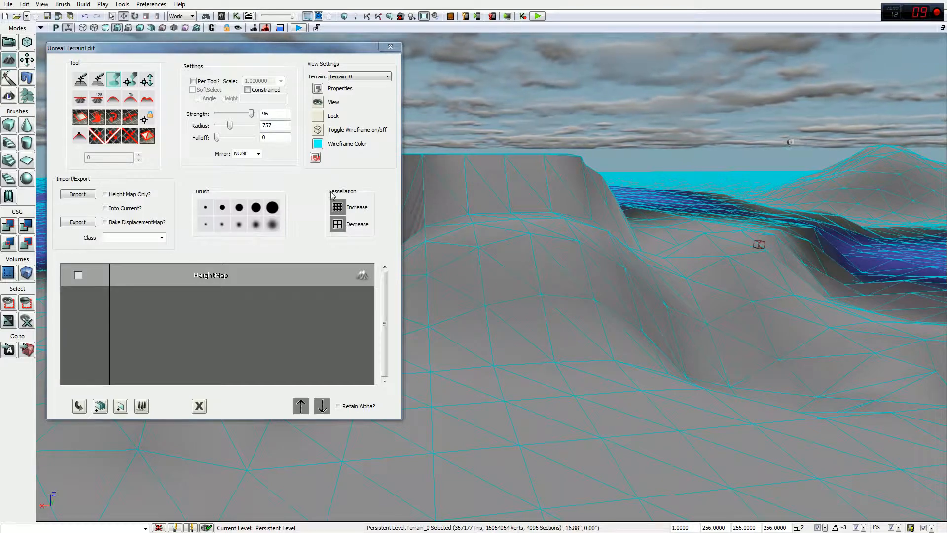
Step: Increase the terrain tessellation three times, confirming each prompt with Yes
left_click(337, 209)
left_click(470, 299)
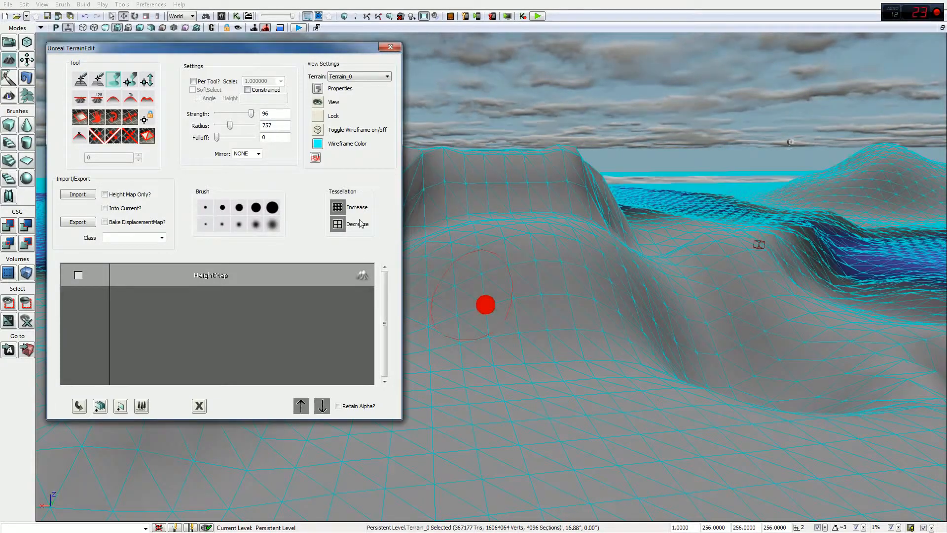
left_click(338, 208)
left_click(465, 298)
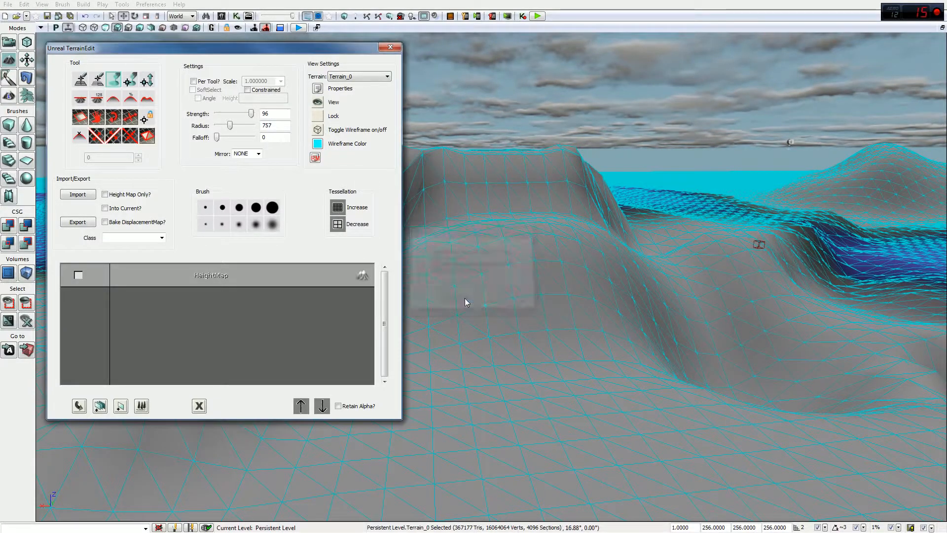
left_click(338, 208)
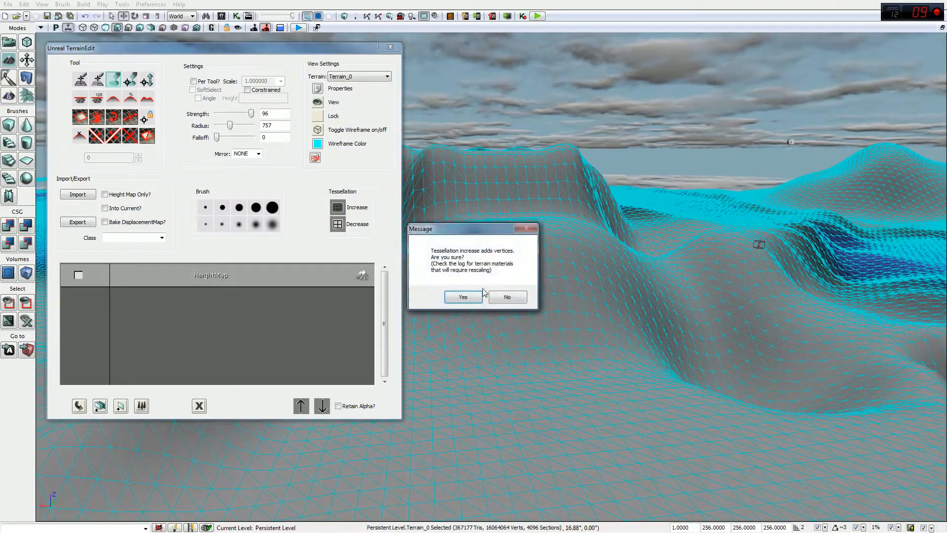
left_click(466, 298)
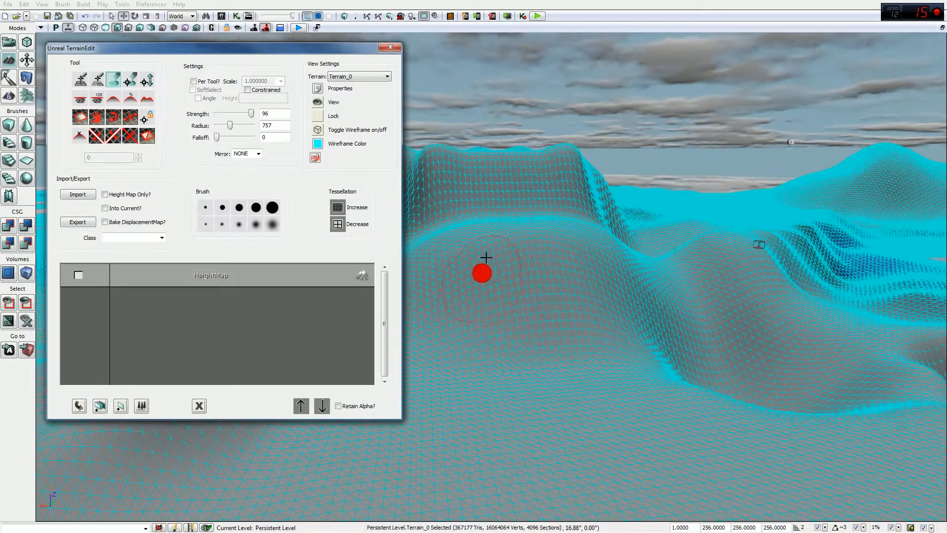
Step: Keep shaping the now denser hills from several angles and dismiss a pop-up notification
right_click_drag(516, 269, 513, 297)
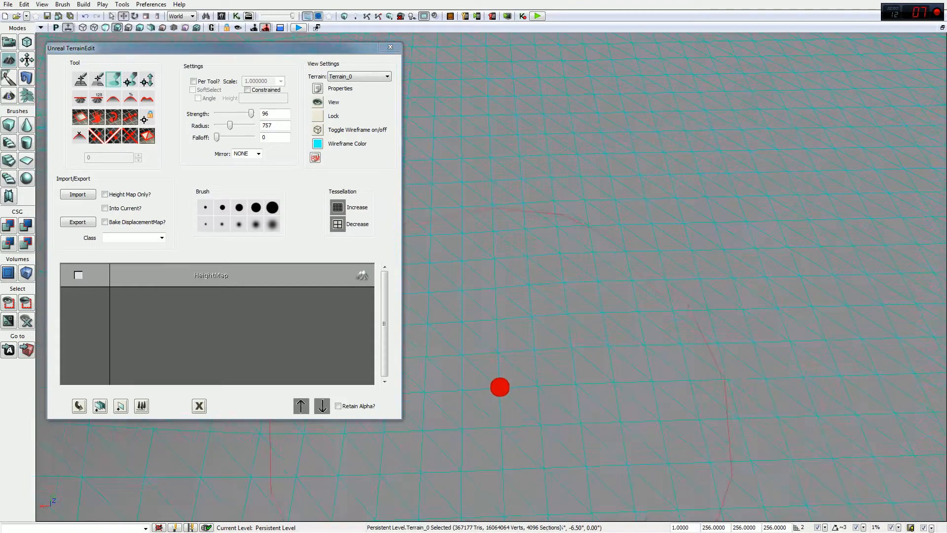
mouse_move(526, 361)
left_mouse_down()
mouse_move(628, 341)
mouse_move(647, 316)
left_mouse_up()
left_click_drag(678, 275, 550, 355)
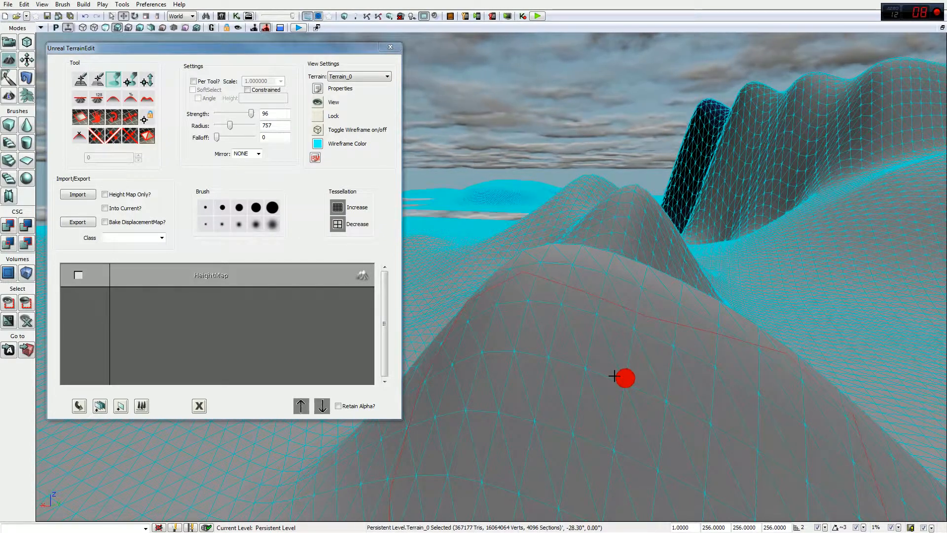
mouse_move(558, 372)
left_mouse_down()
mouse_move(671, 315)
mouse_move(641, 370)
mouse_move(650, 355)
mouse_move(677, 361)
mouse_move(593, 357)
left_mouse_up()
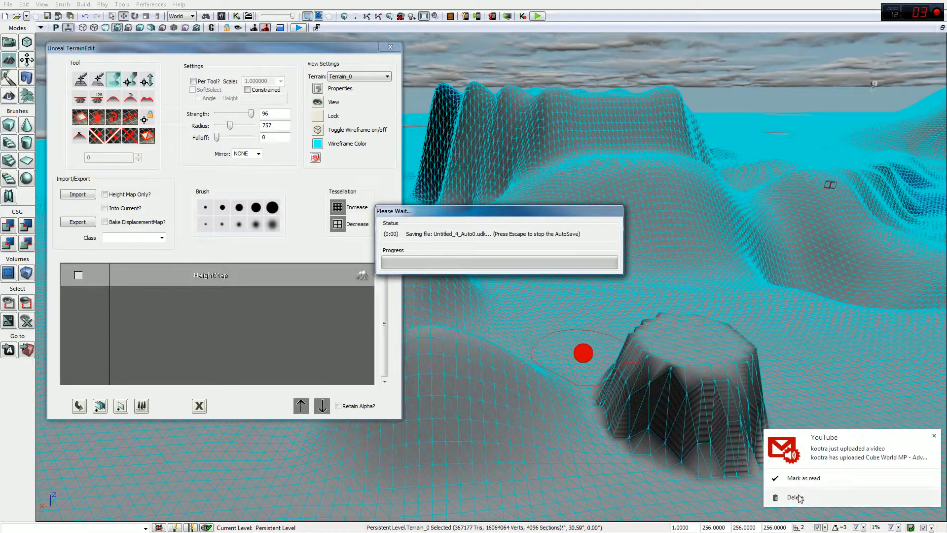
left_click(800, 498)
left_click_drag(684, 303, 739, 328)
right_click_drag(761, 331, 770, 325)
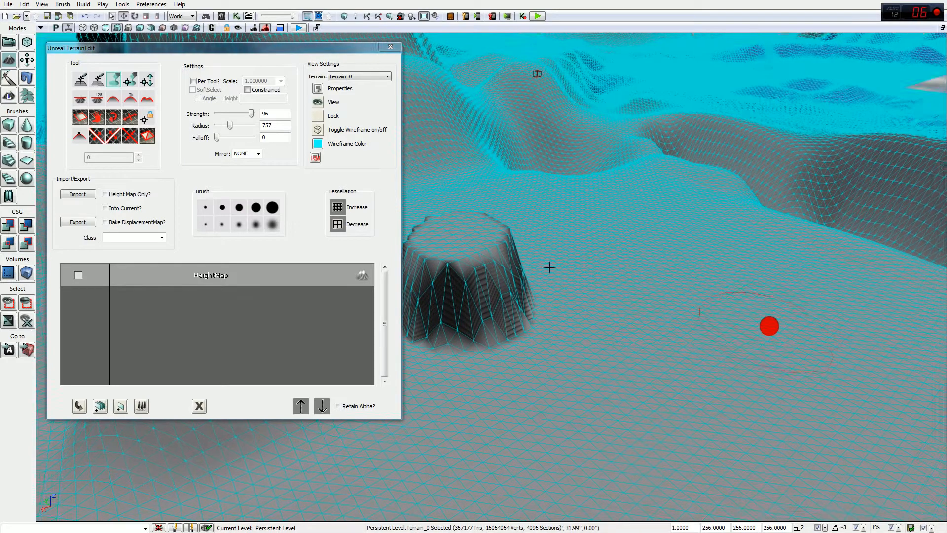
mouse_move(605, 203)
right_mouse_down()
mouse_move(566, 182)
mouse_move(605, 203)
right_mouse_up()
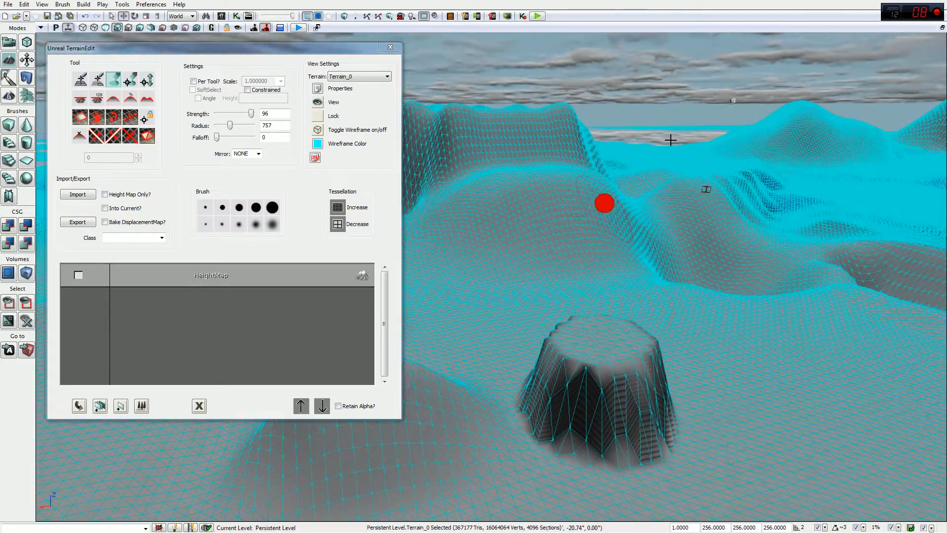
Step: Decrease the terrain tessellation twice, confirming each message box, with the plateau centred in view
left_click(339, 225)
left_click(464, 297)
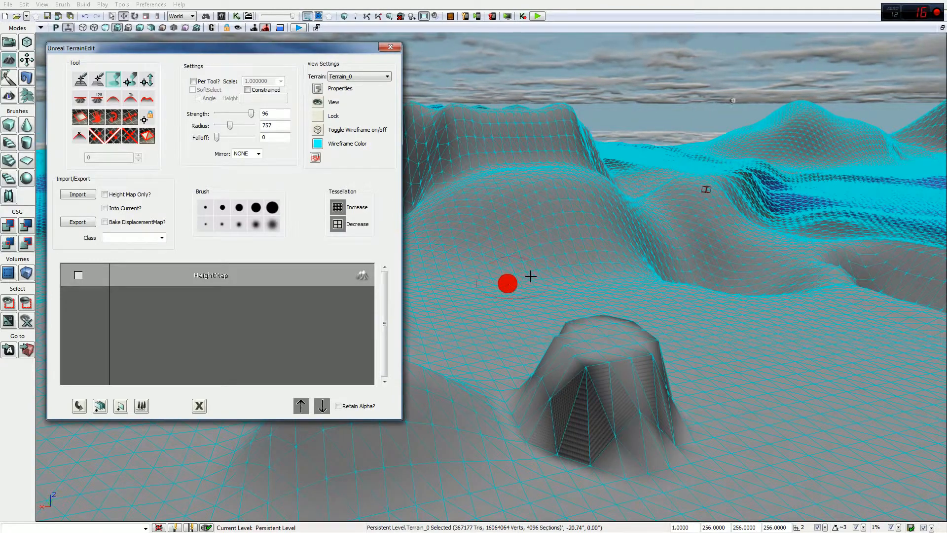
right_click_drag(544, 264, 415, 239)
left_click(339, 225)
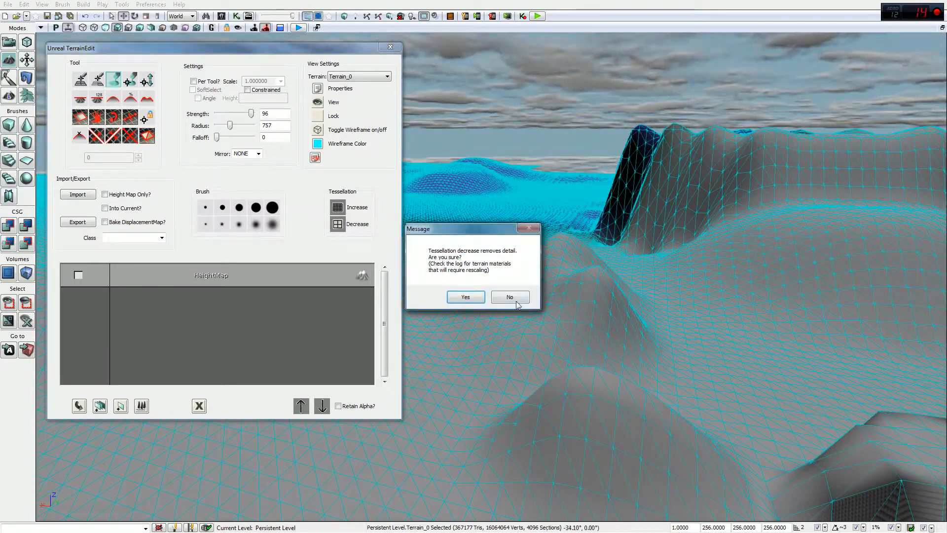
left_click(464, 296)
left_click_drag(537, 280, 619, 262)
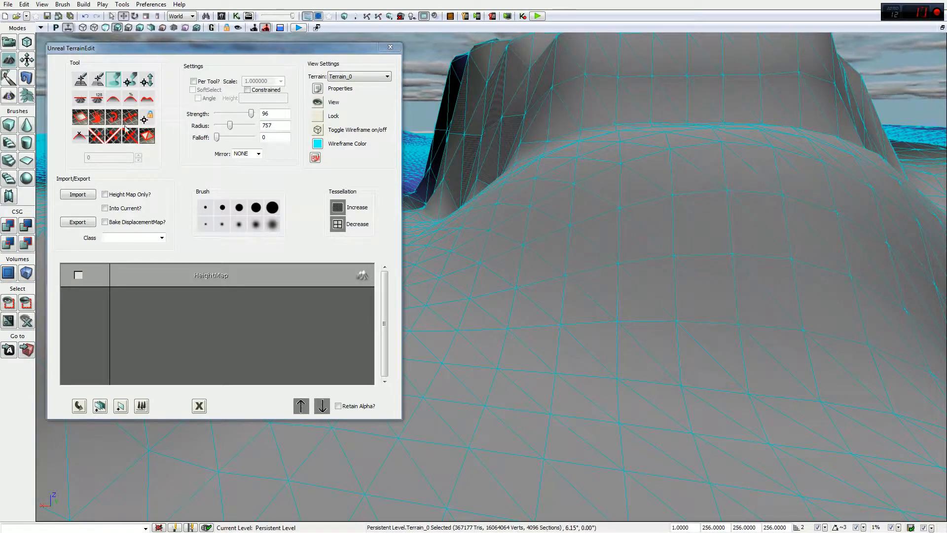
Step: Pick the Visibility tool and twice test cutting a terrain hole and filling it back in
left_click(81, 118)
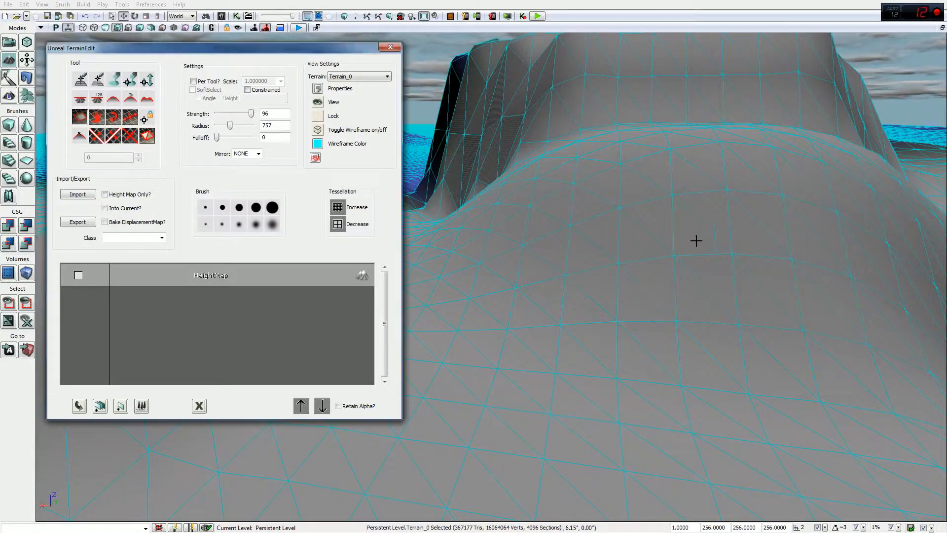
left_click(683, 247)
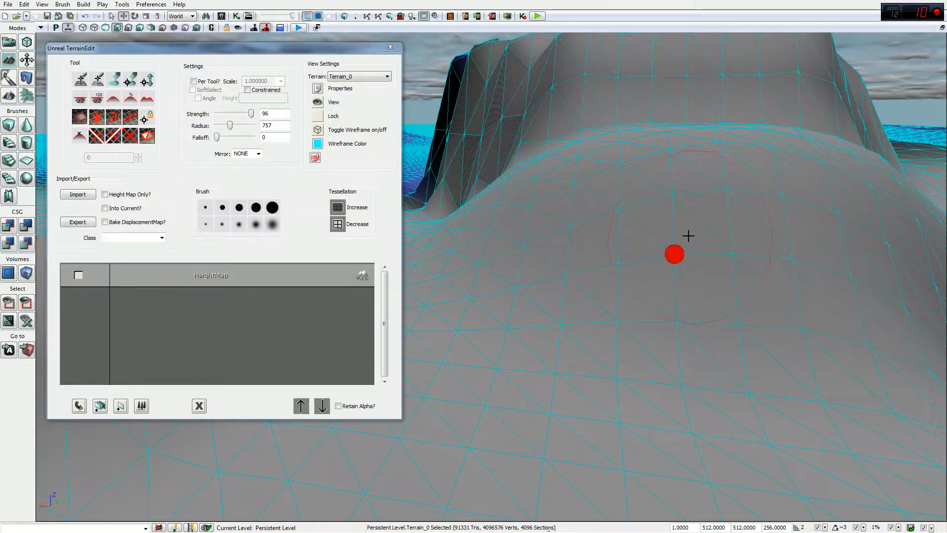
left_click(681, 240, "ctrl")
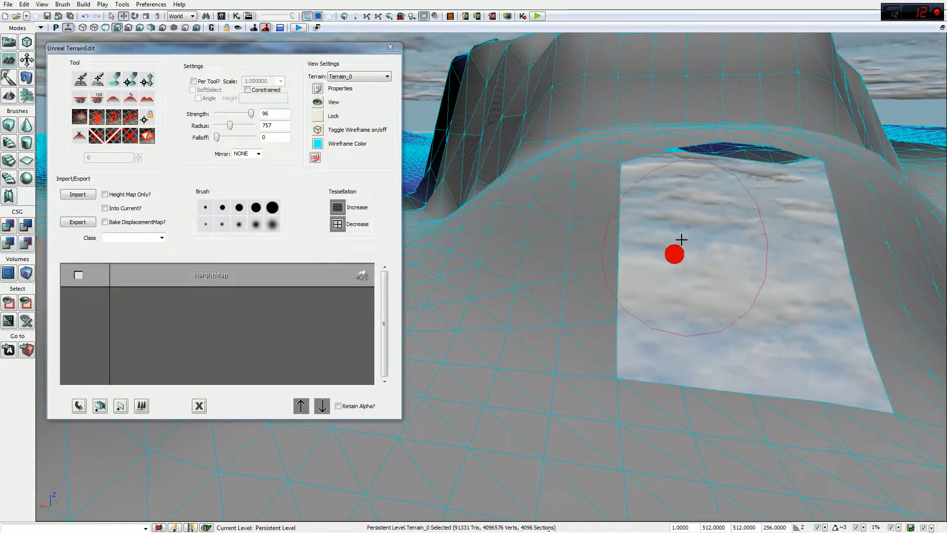
right_click(688, 246, "ctrl")
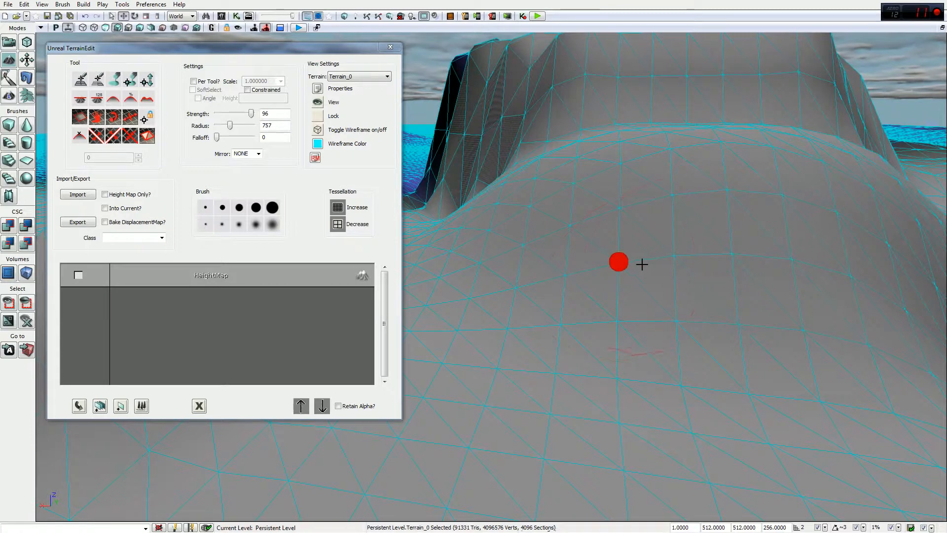
left_click(679, 258, "ctrl")
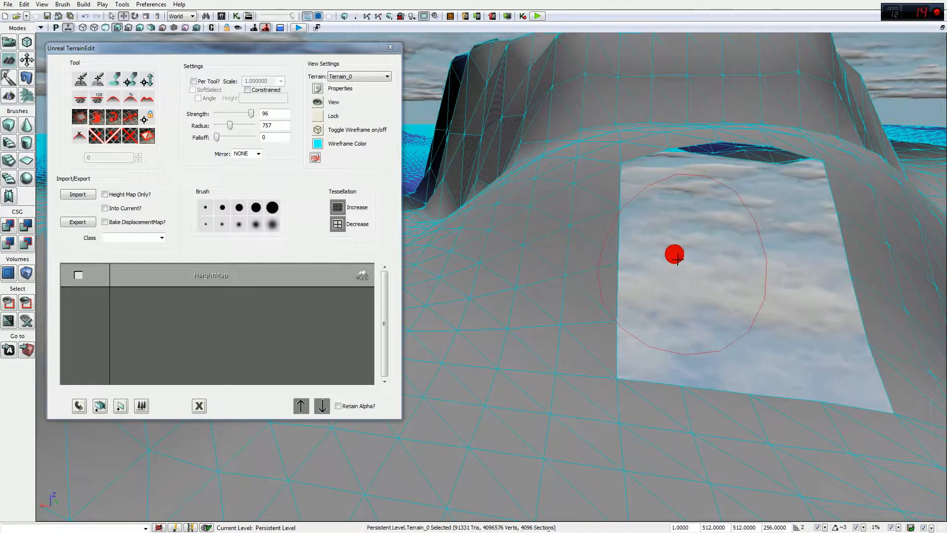
right_click(740, 267, "ctrl")
left_click_drag(716, 270, 556, 270)
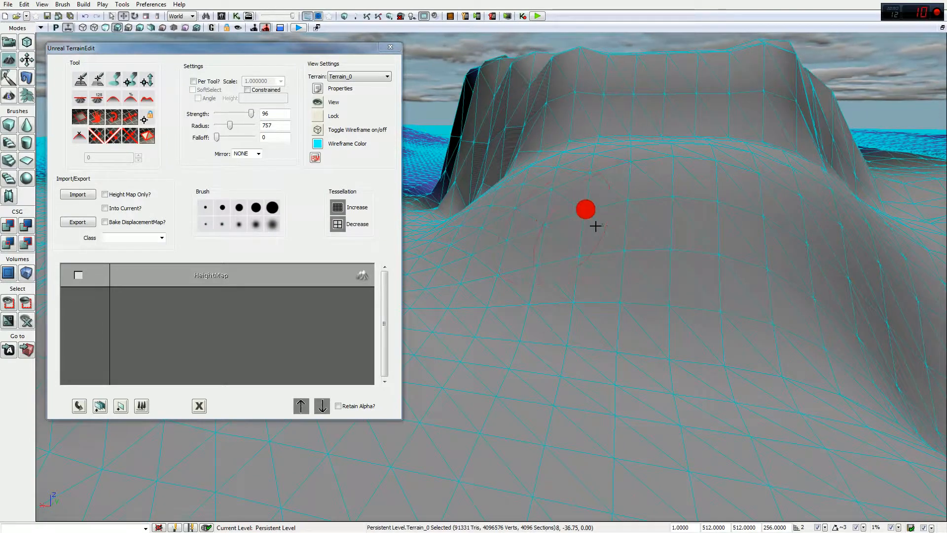
Step: Sculpt the rounded rise with the strength 96, radius 757 brush and fly around to inspect it
left_click(81, 79)
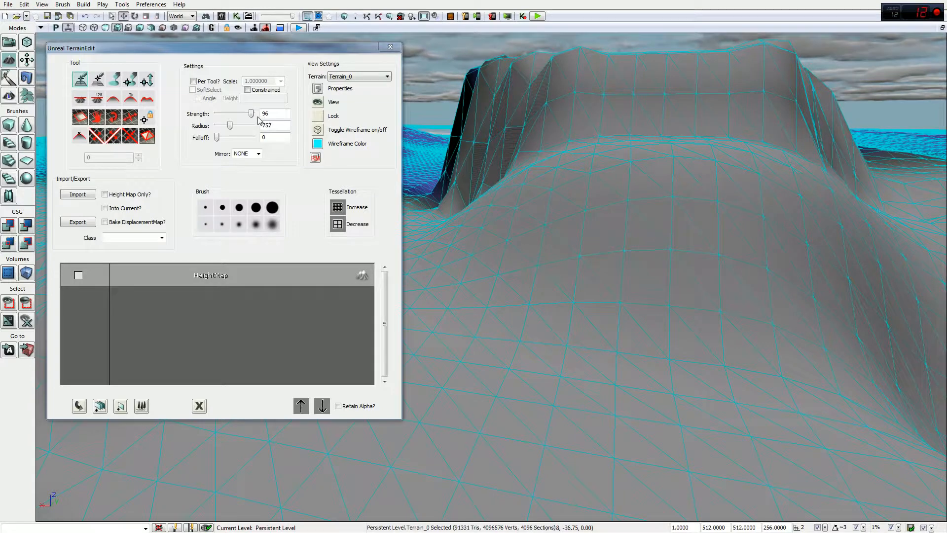
left_click(261, 146)
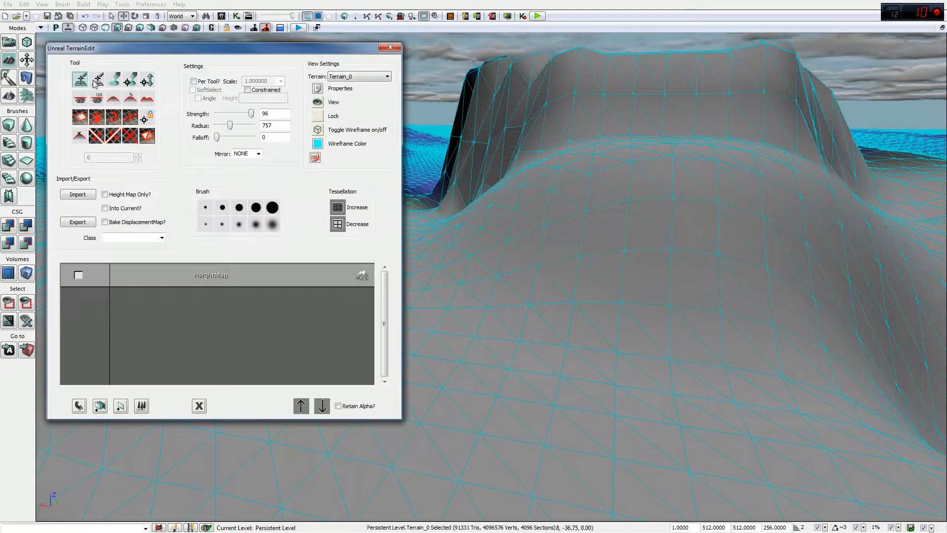
left_click(642, 240)
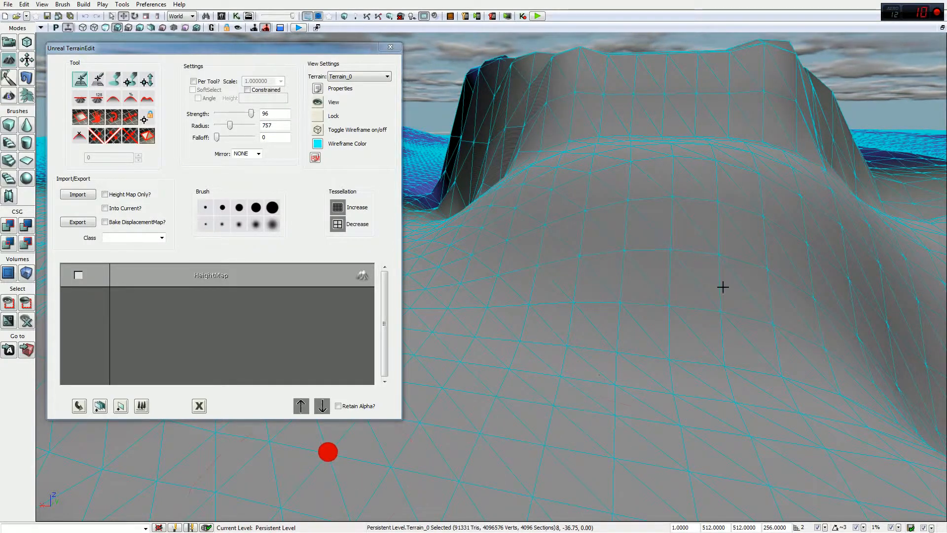
left_click_drag(645, 270, 645, 269)
right_click_drag(567, 306, 567, 307)
right_click_drag(464, 415, 464, 415)
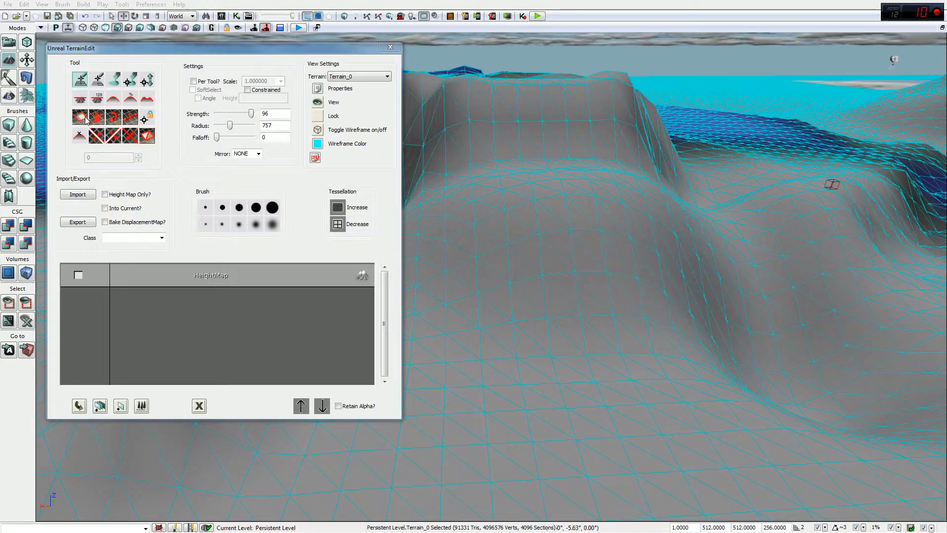
Step: Cut a hole in the terrain slope with the Visibility tool, then fill it back in
left_click(87, 120)
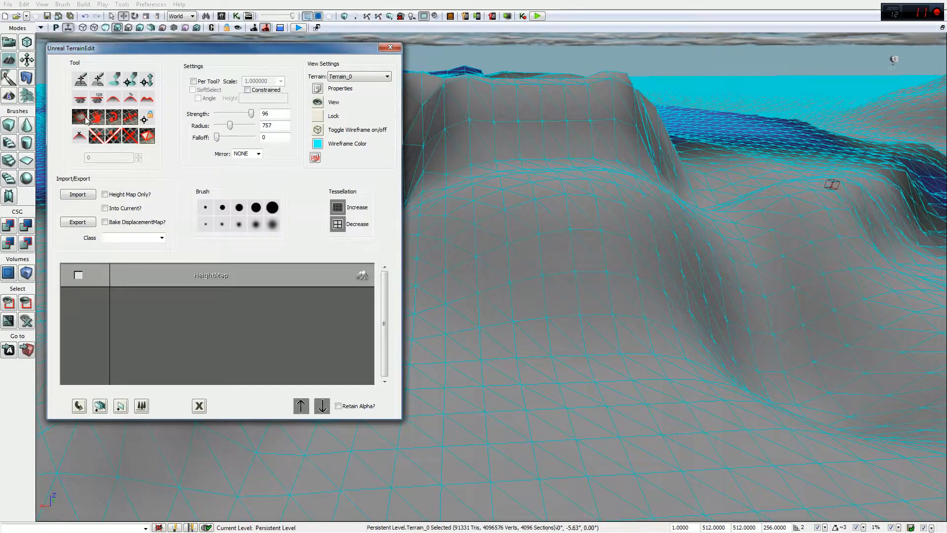
left_click(552, 272, "ctrl")
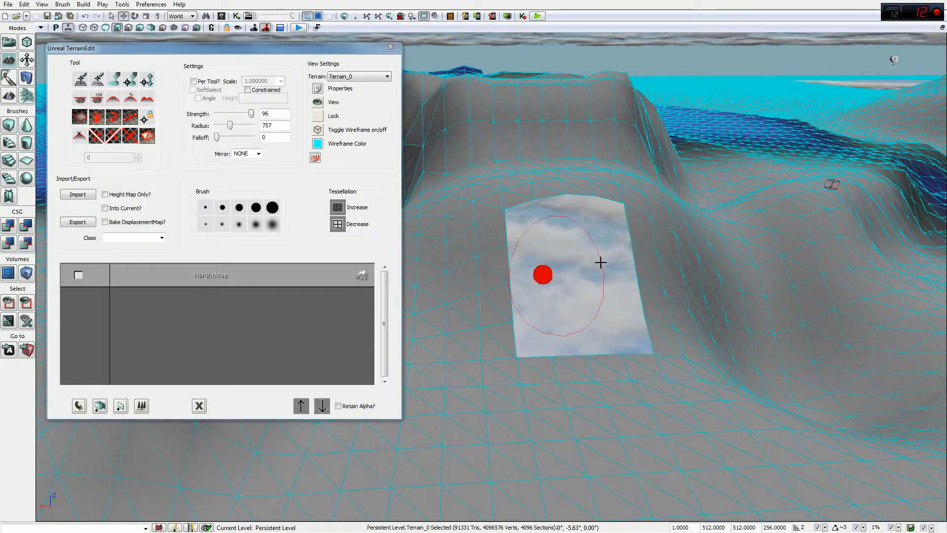
right_click(580, 280, "ctrl")
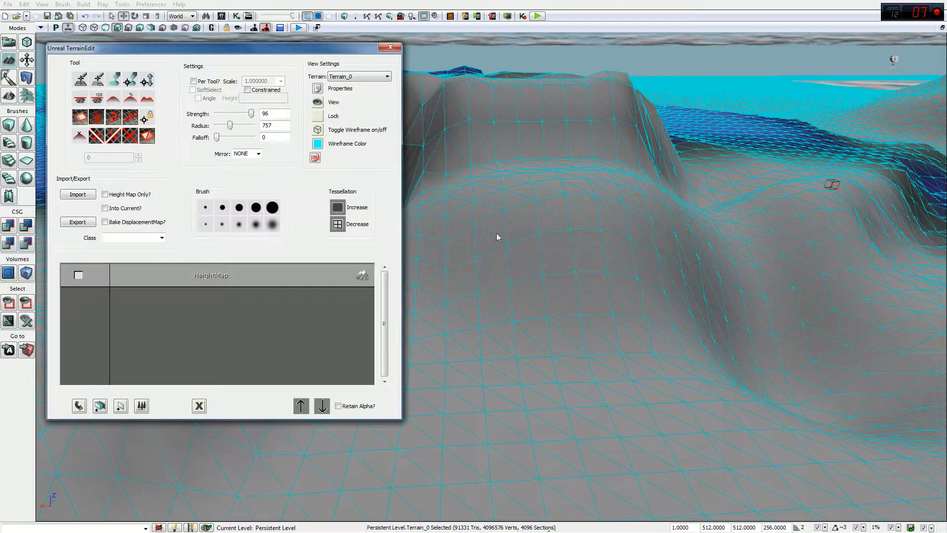
Step: Turn off the wireframe overlay to show the solid grey terrain against the cliffs
left_click_drag(576, 254, 570, 250)
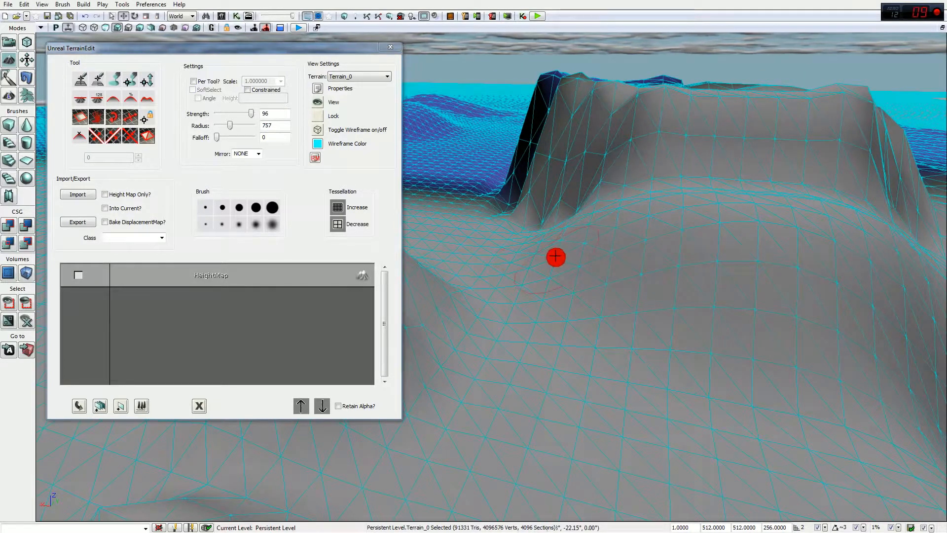
left_click(318, 129)
mouse_move(632, 251)
left_mouse_down()
mouse_move(725, 261)
mouse_move(576, 265)
left_mouse_up()
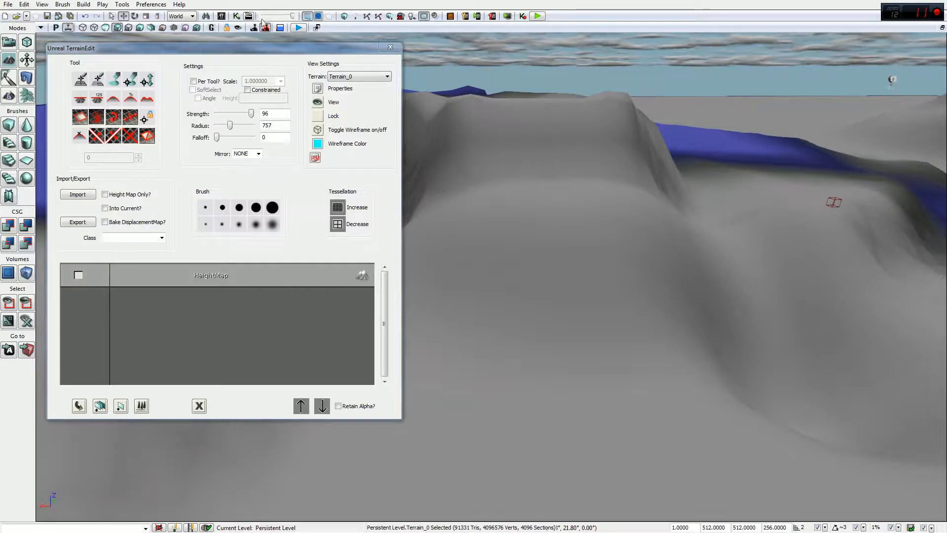
Step: Open the Content Browser at full height and browse the Content, UT3 and TestPackages folders
left_click(221, 16)
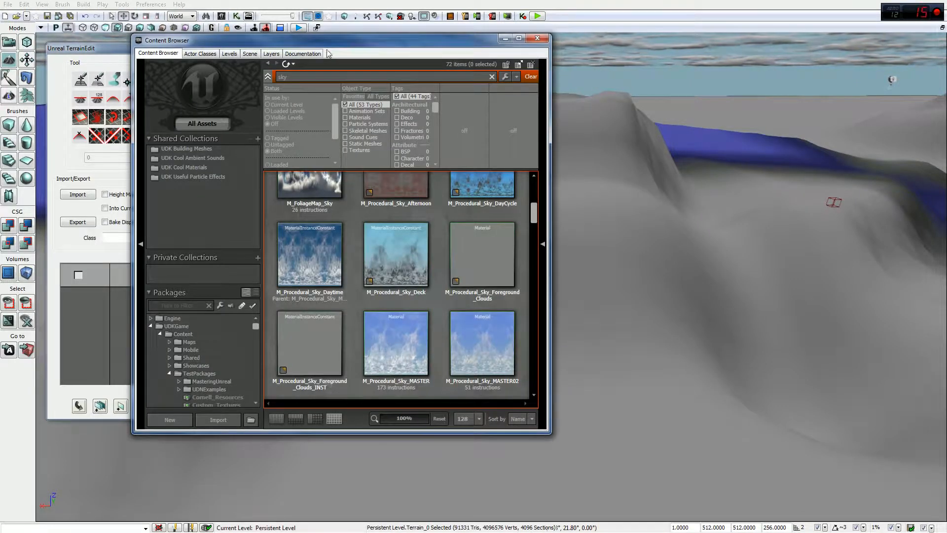
left_click_drag(479, 44, 783, 81)
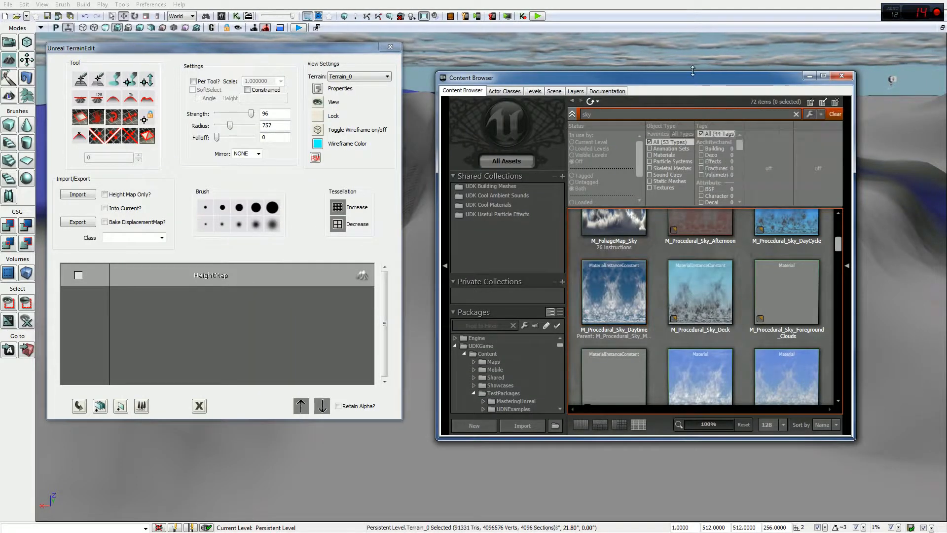
key("super+shift+Up")
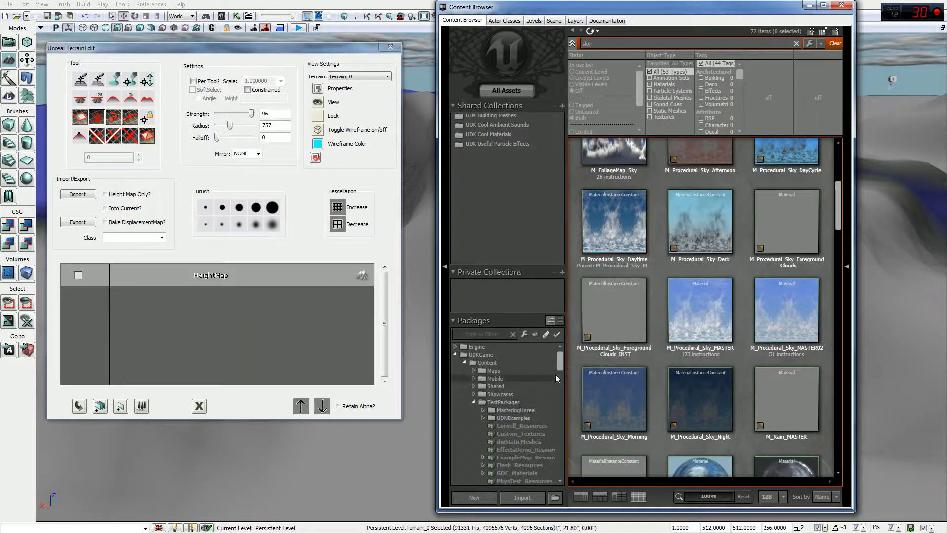
left_click(463, 362)
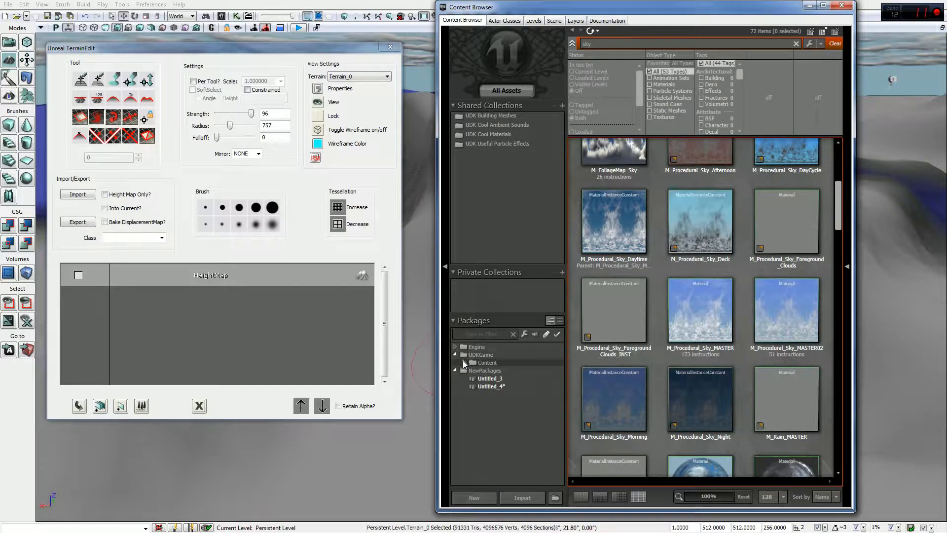
left_click(465, 362)
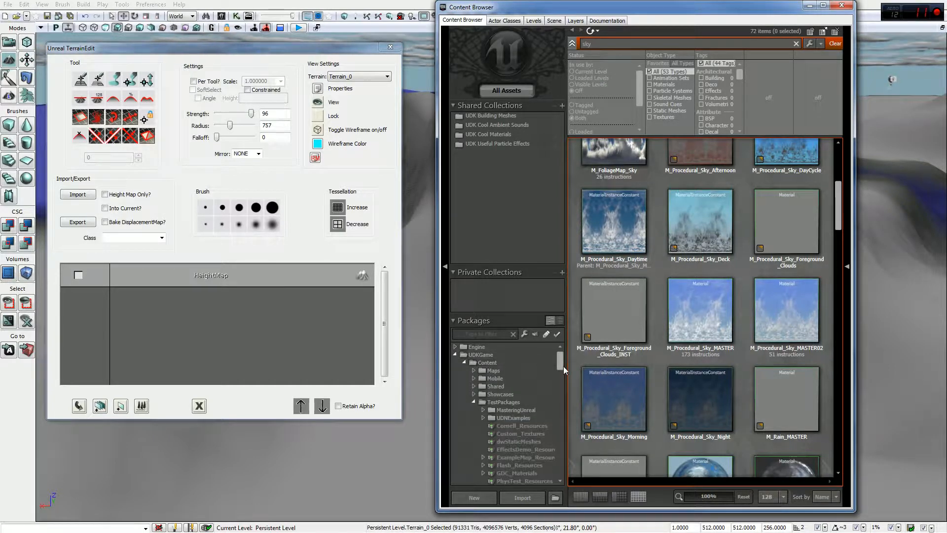
mouse_move(562, 370)
left_mouse_down()
mouse_move(563, 396)
mouse_move(566, 376)
left_mouse_up()
left_click(472, 406)
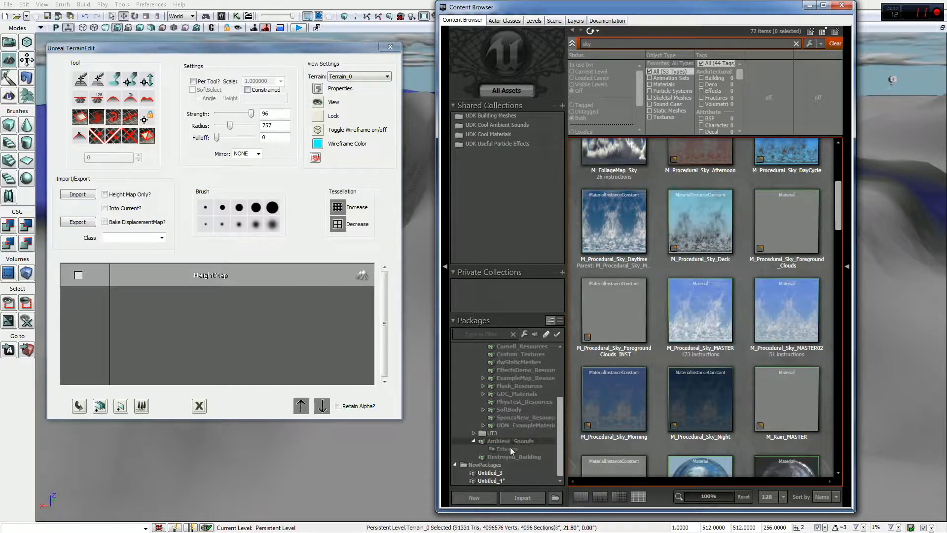
left_click_drag(558, 433, 559, 375)
left_click(472, 369)
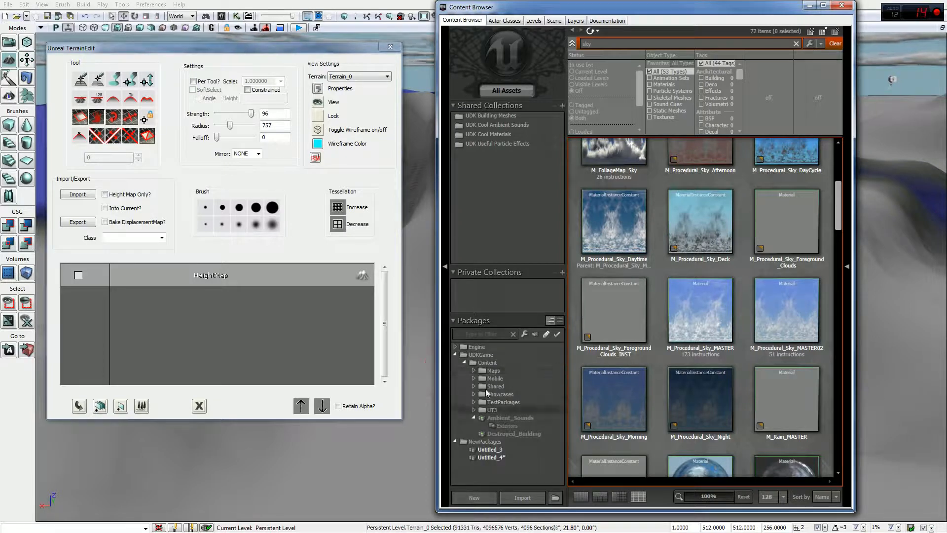
left_click(501, 433)
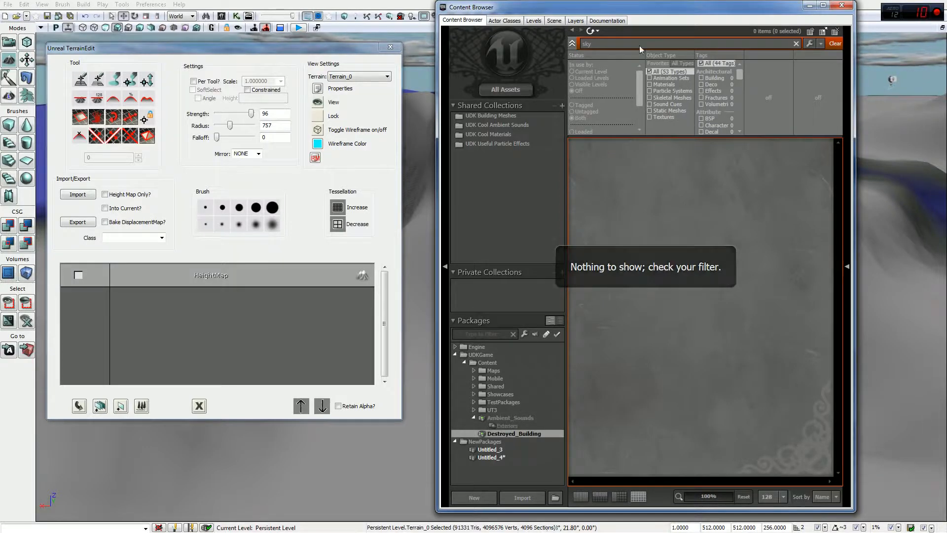
Step: Clear the 'sky' search filter and show the TestPackages assets
key("BackSpace")
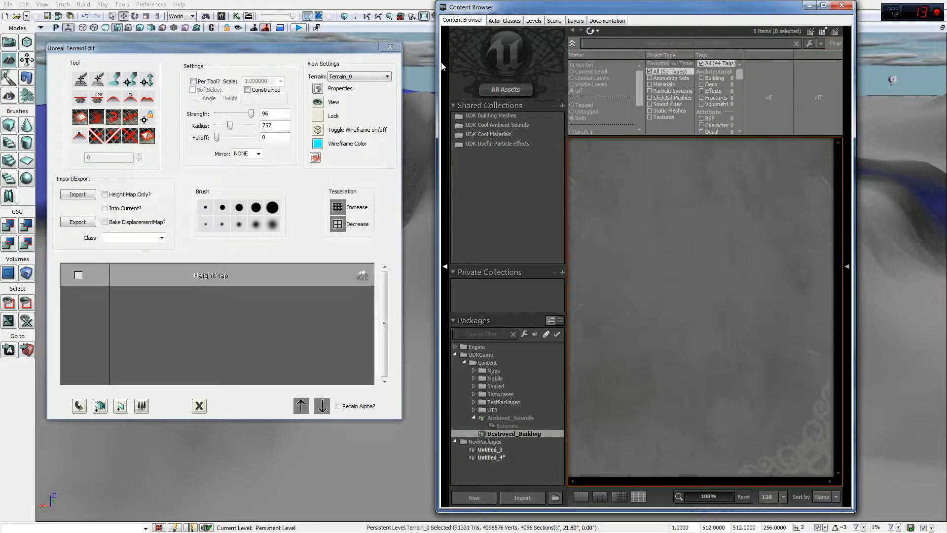
left_click_drag(841, 197, 841, 366)
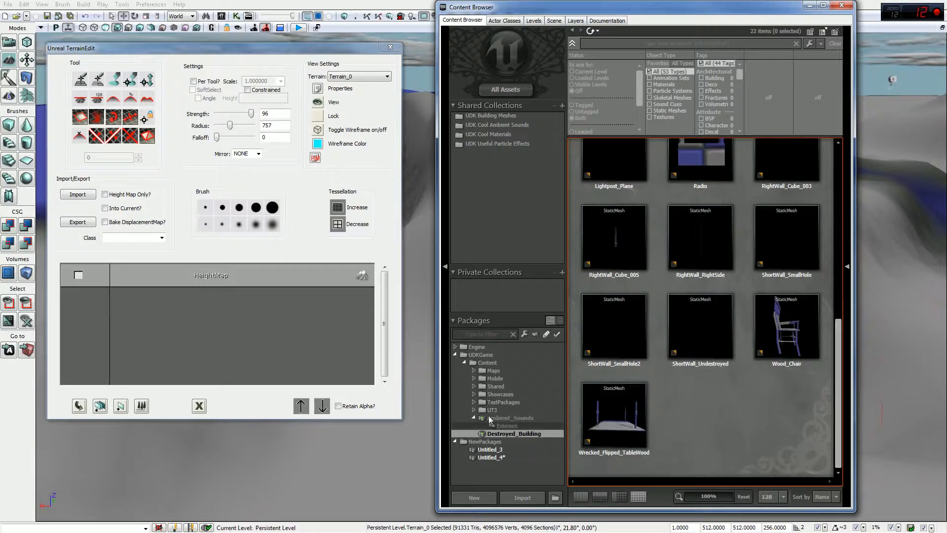
left_click(495, 362)
left_click(504, 410)
left_click(504, 403)
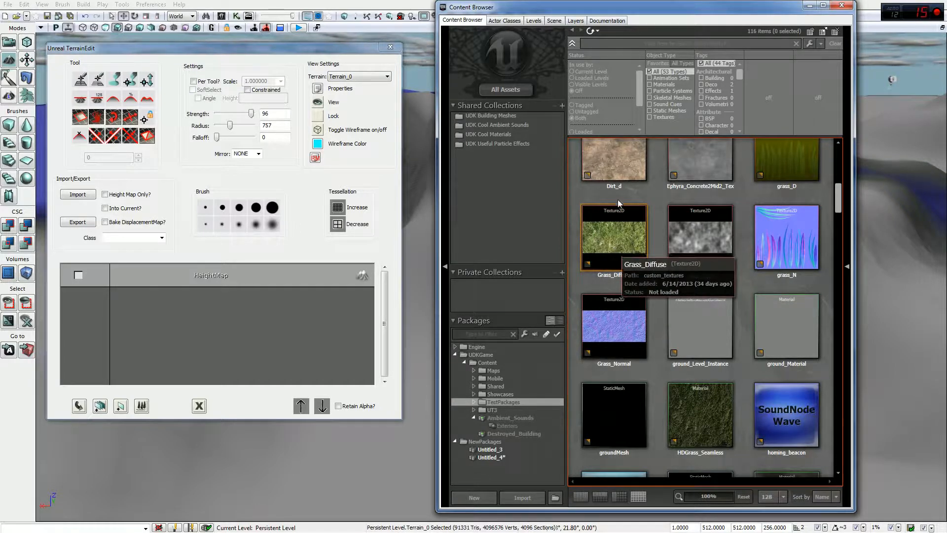
Step: Search for 'gras' and select the HDGrass_Seamless material
left_click(616, 42)
type("gras")
left_click_drag(632, 14, 537, 15)
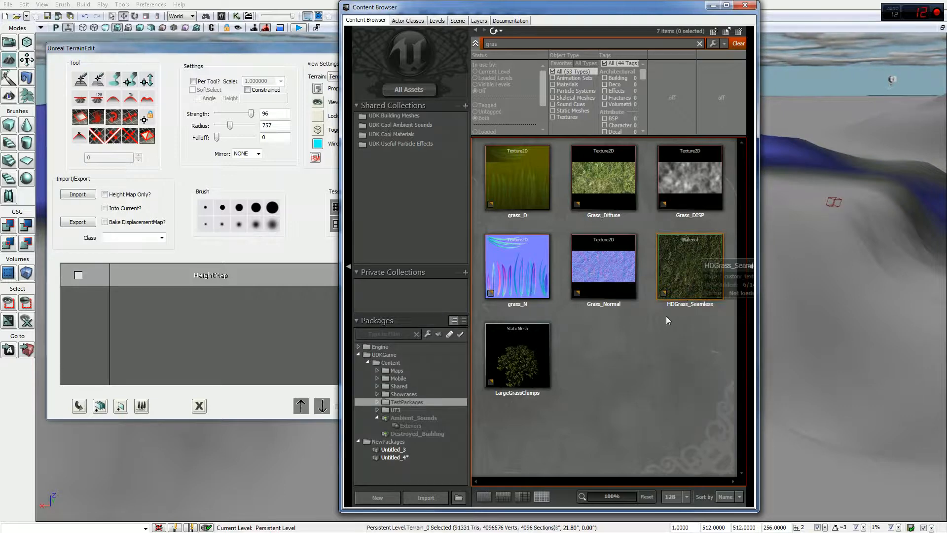
mouse_move(683, 262)
left_click(684, 261)
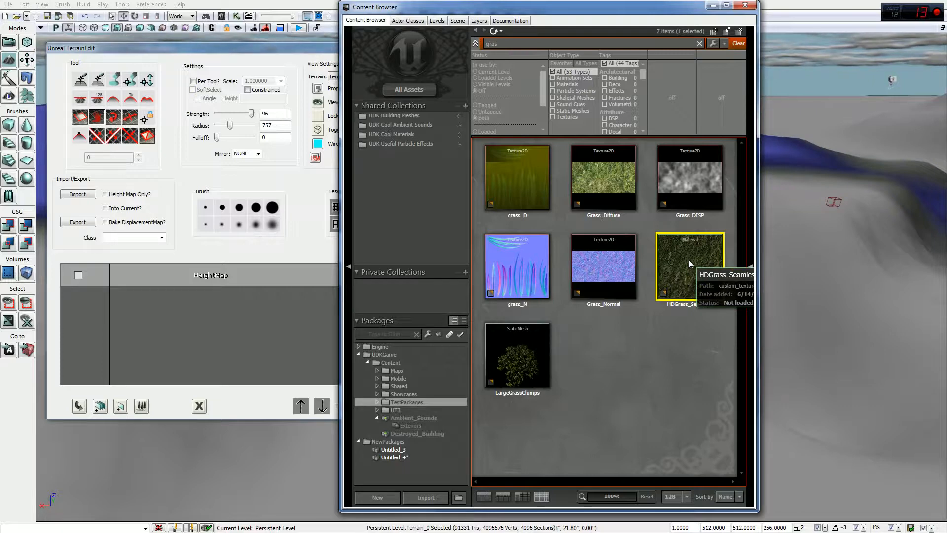
Step: Close the Content Browser and add a New Terrain Setup Layer from the HDGrass_Seamless material
right_click(171, 299)
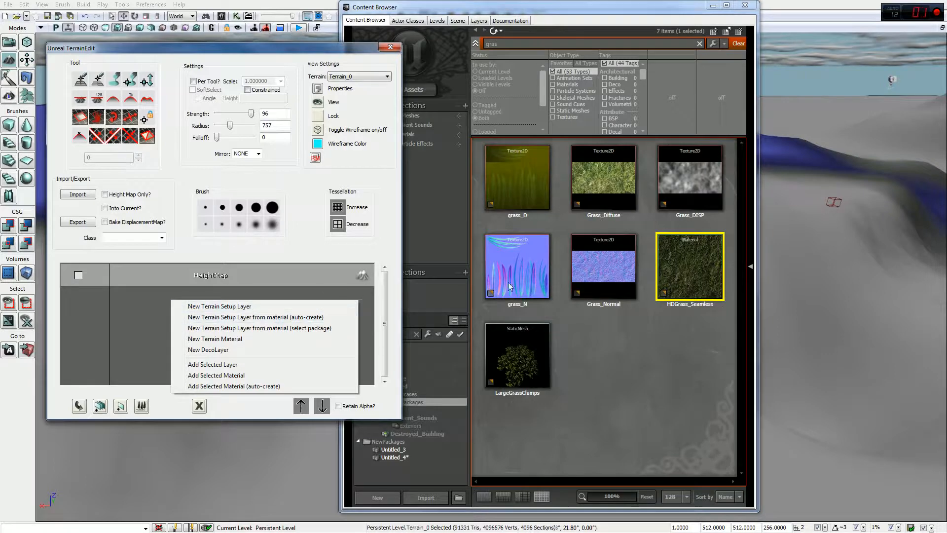
left_click(685, 270)
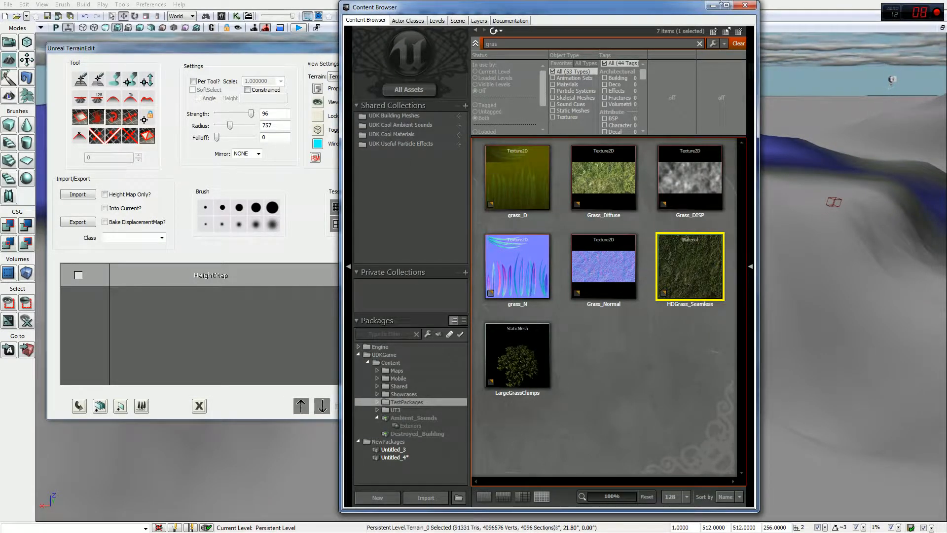
left_click(746, 6)
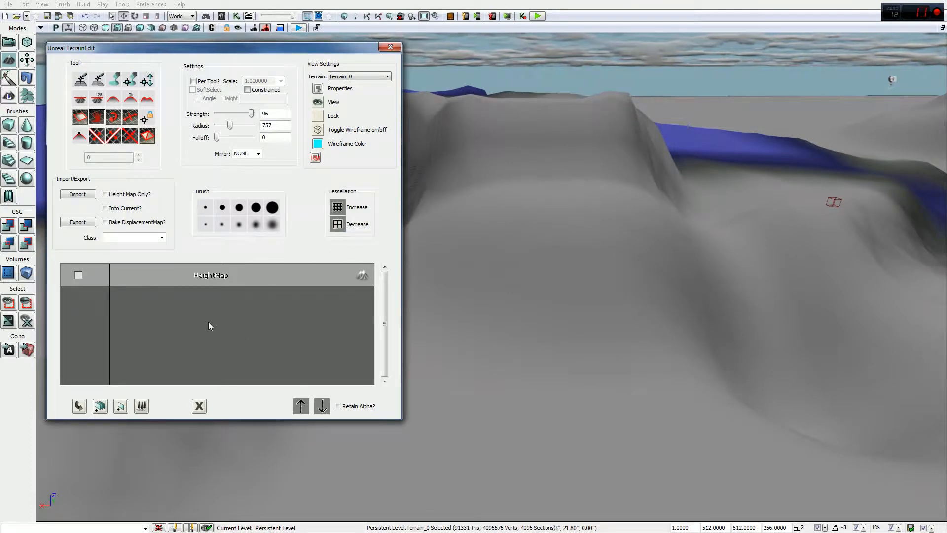
right_click(219, 312)
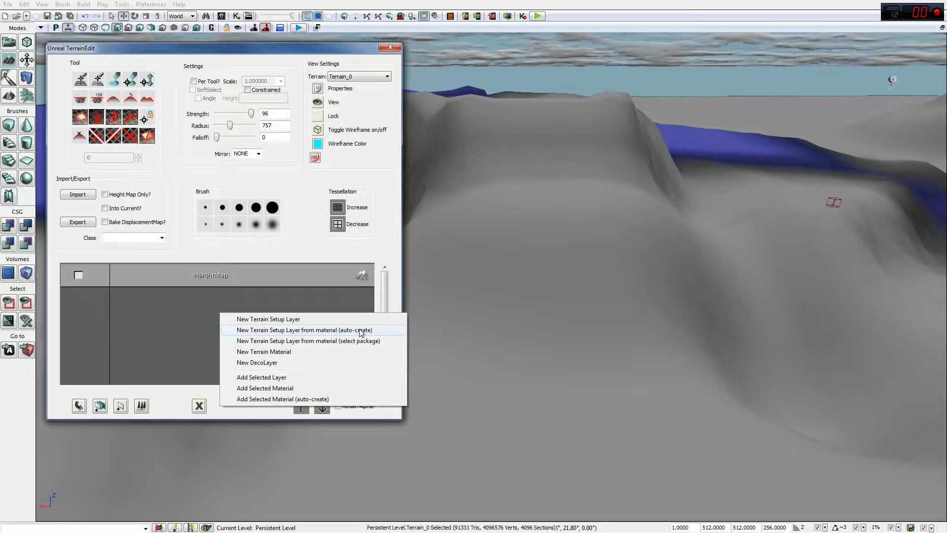
left_click(335, 330)
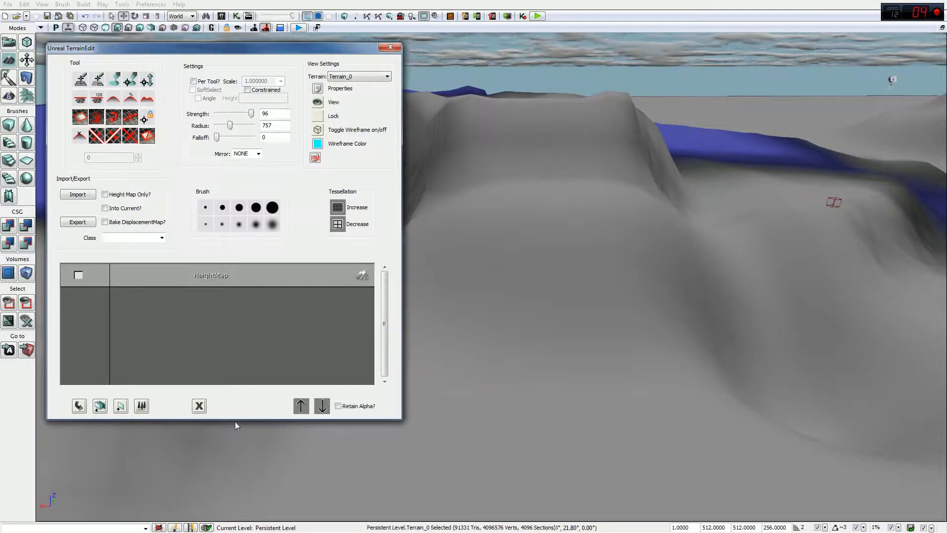
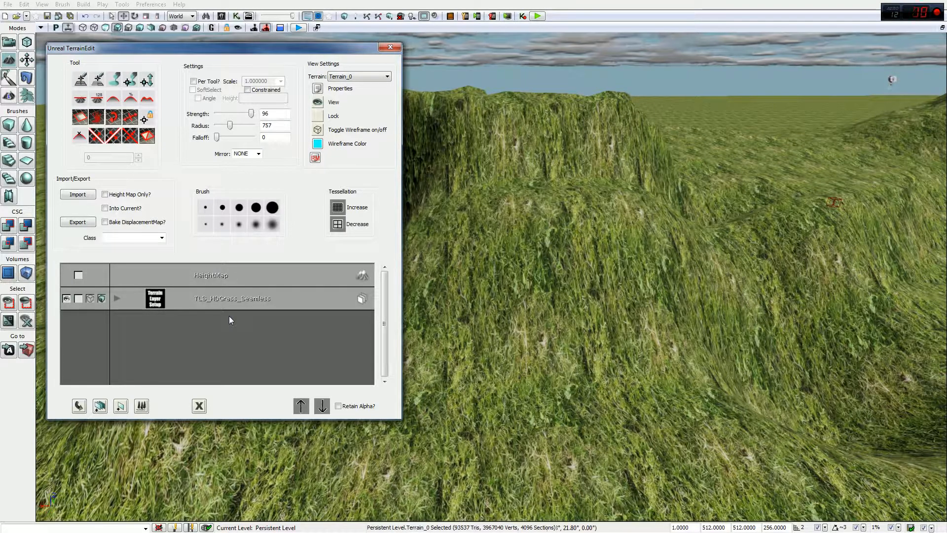
Step: Orbit across the grassy hills, then bring up the Content Browser showing TLS_HDGrass_Seamless and TMAT_HDGrass_Seamless
right_click_drag(735, 279, 651, 237)
mouse_move(494, 238)
right_mouse_down()
mouse_move(424, 239)
mouse_move(588, 243)
mouse_move(642, 234)
mouse_move(767, 245)
mouse_move(717, 247)
right_mouse_up()
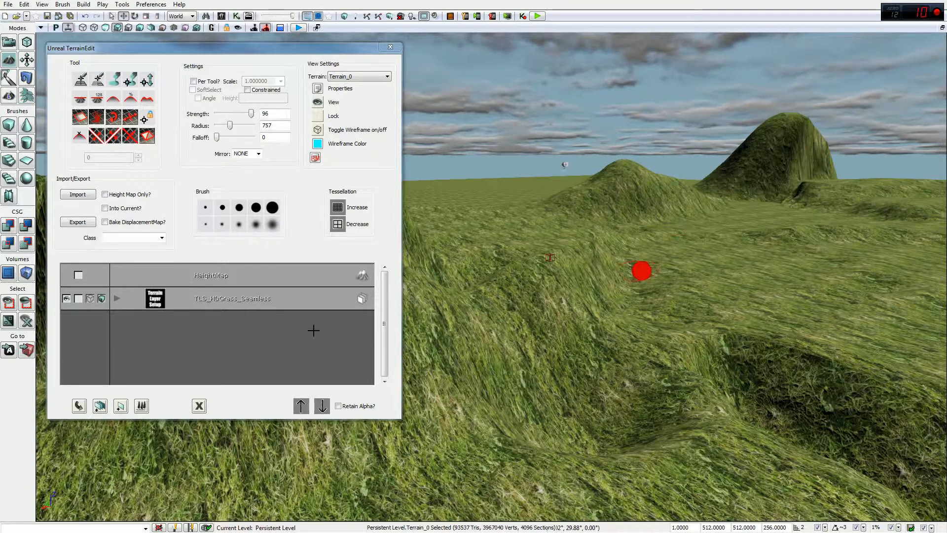
left_click(222, 16)
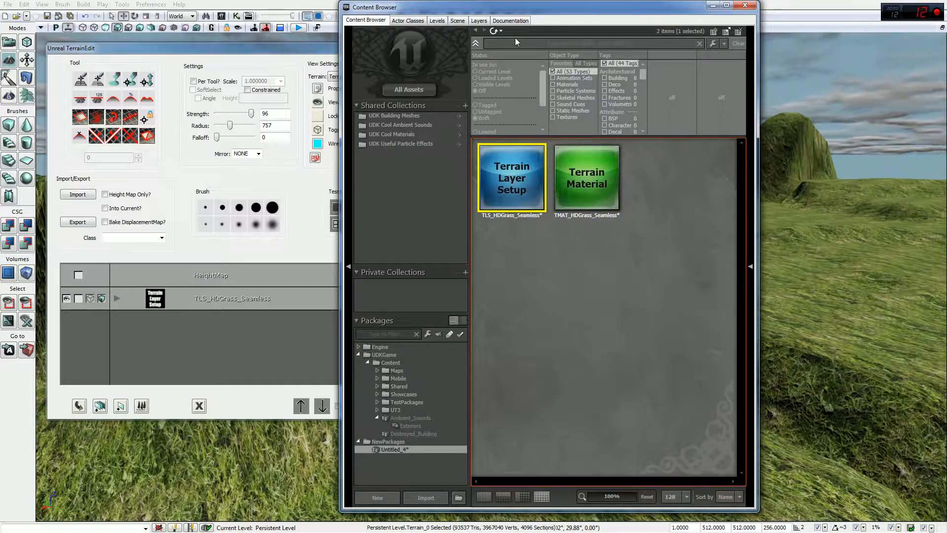
Step: Filter all assets to materials matching 'rock' (37 items) and select M_CastleRock_01
left_click(419, 90)
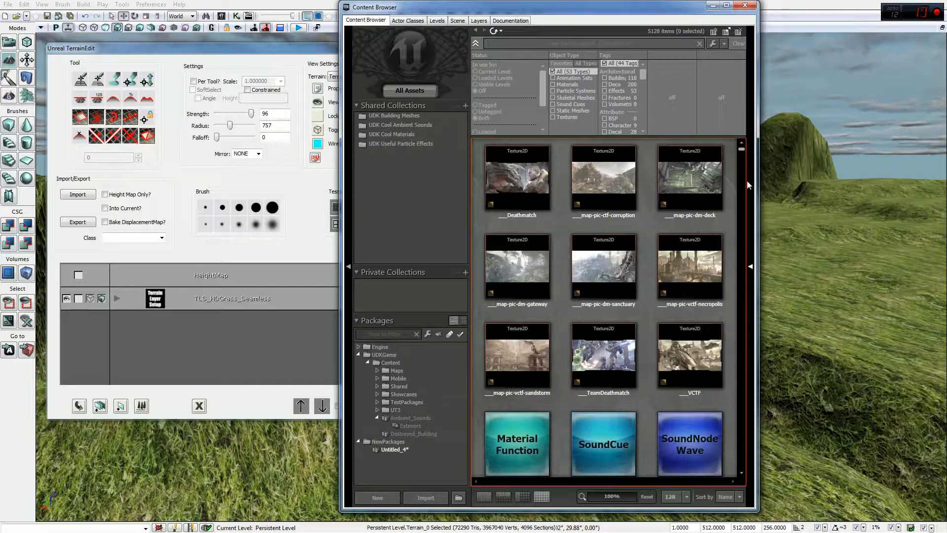
type("rock")
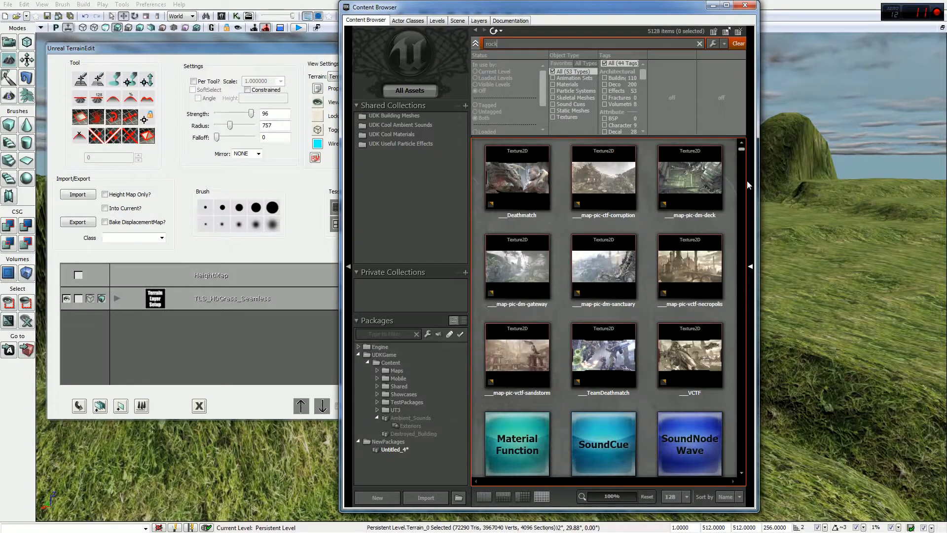
left_click(571, 86)
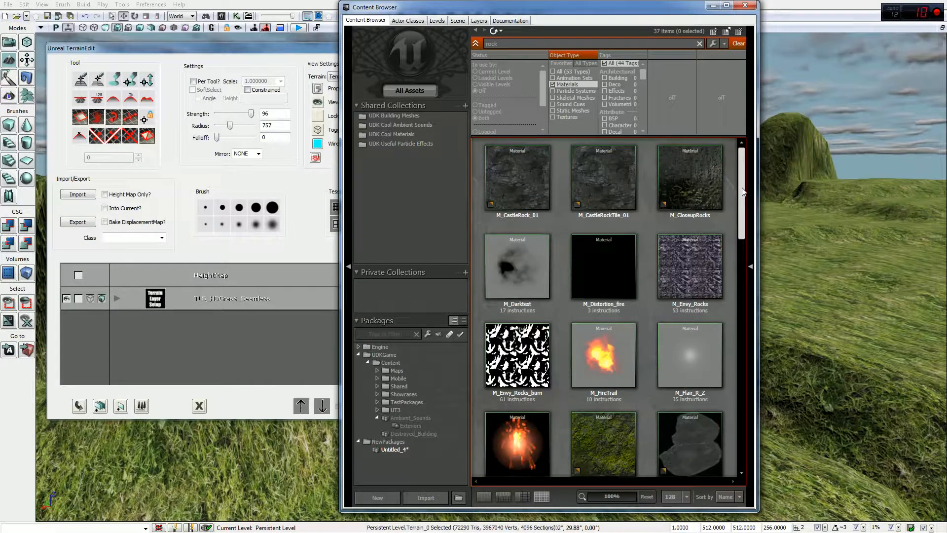
left_click_drag(744, 191, 618, 186)
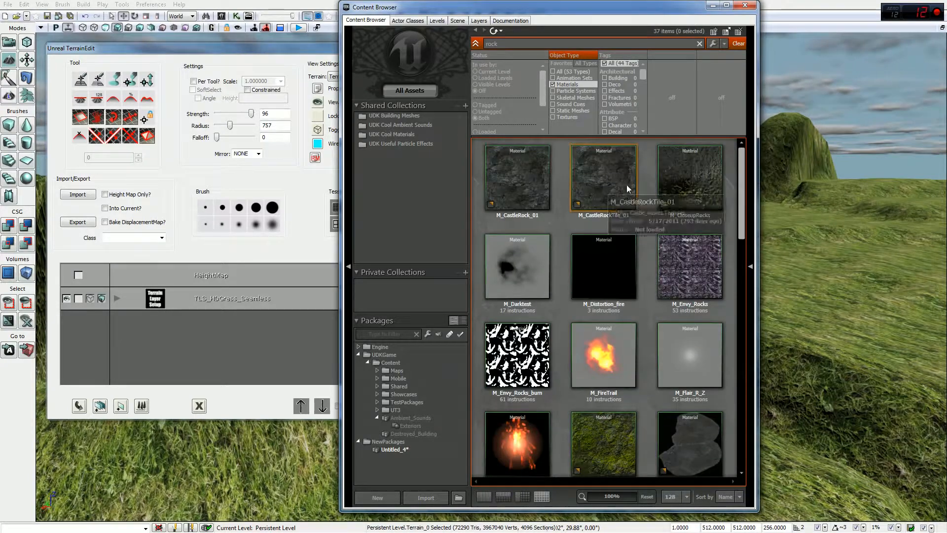
left_click(537, 191)
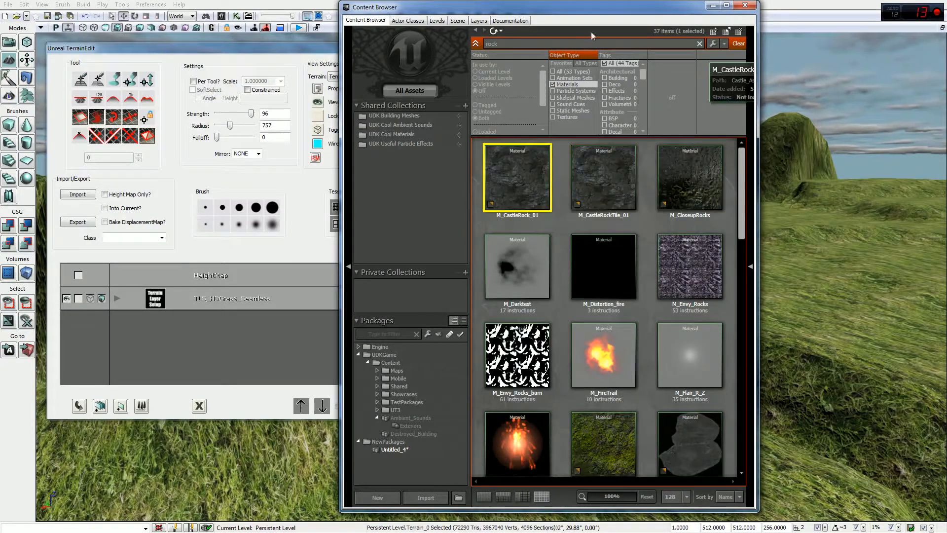
right_click(233, 348)
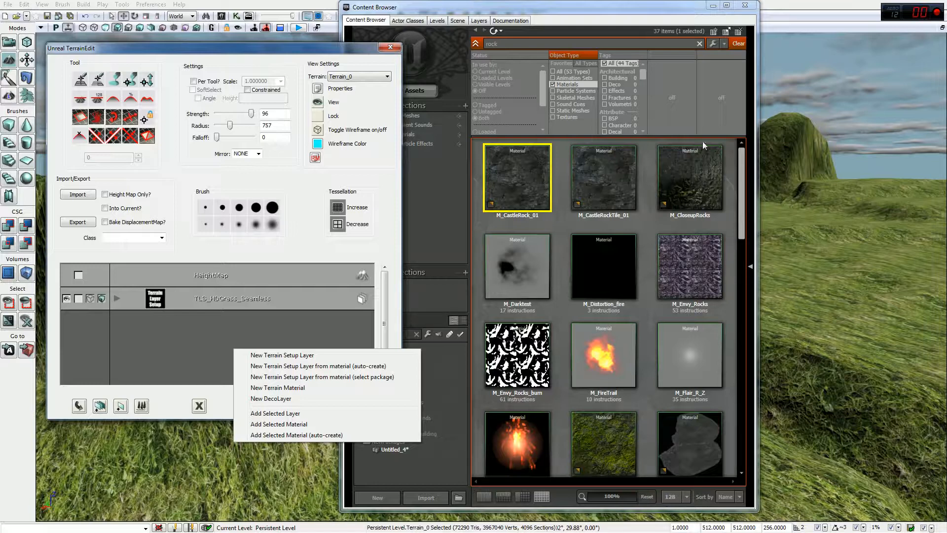
Step: Auto-create a new terrain setup layer from M_CastleRockTile_01 instead of M_CastleRock_01
left_click(698, 177)
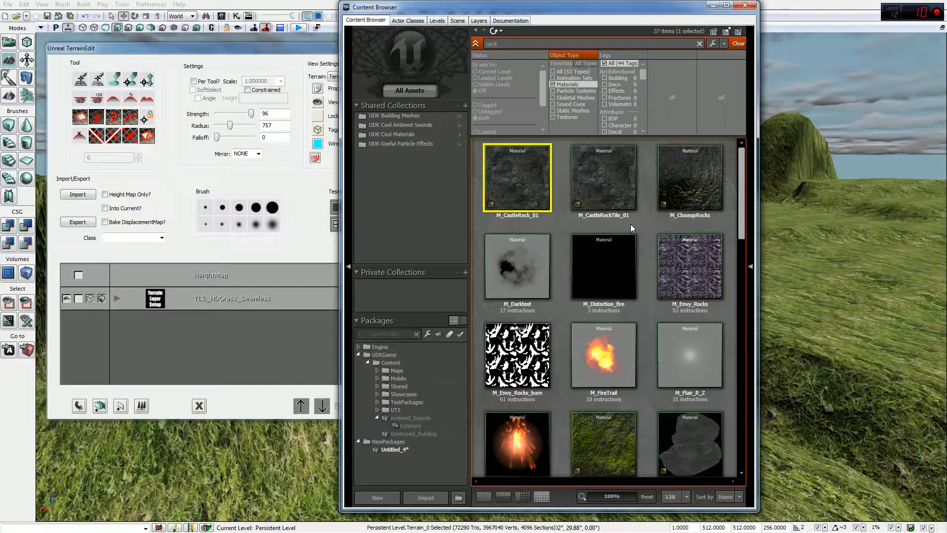
mouse_move(867, 286)
left_mouse_down()
mouse_move(938, 306)
mouse_move(913, 285)
mouse_move(838, 298)
left_mouse_up()
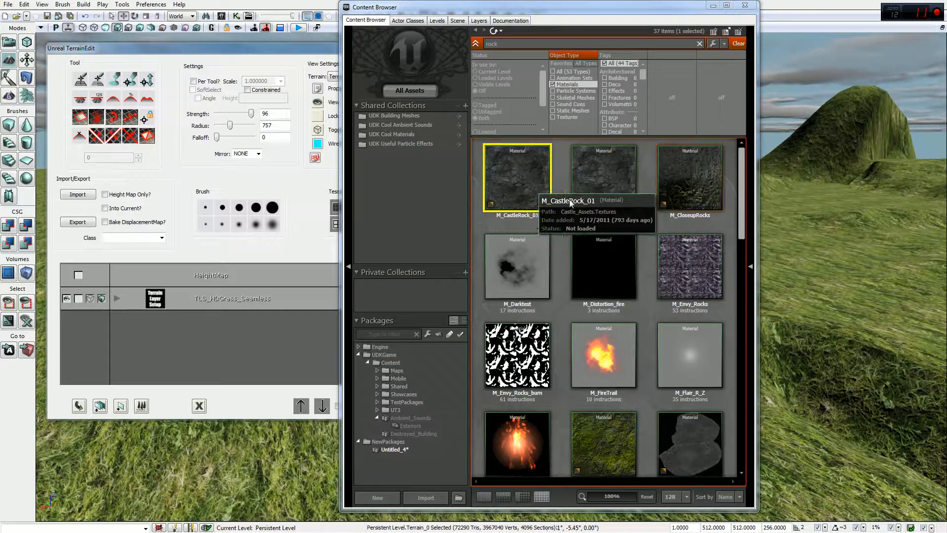
left_click(604, 182)
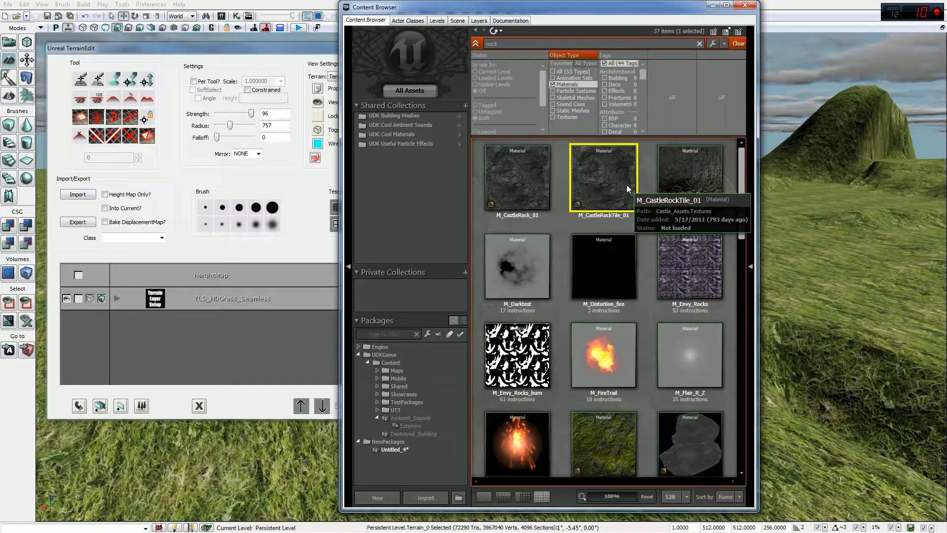
right_click(281, 329)
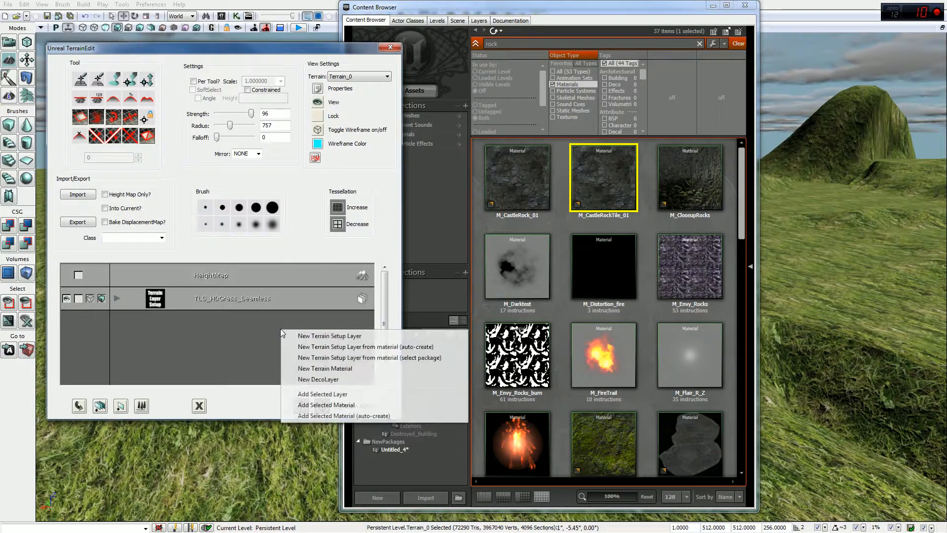
left_click(333, 348)
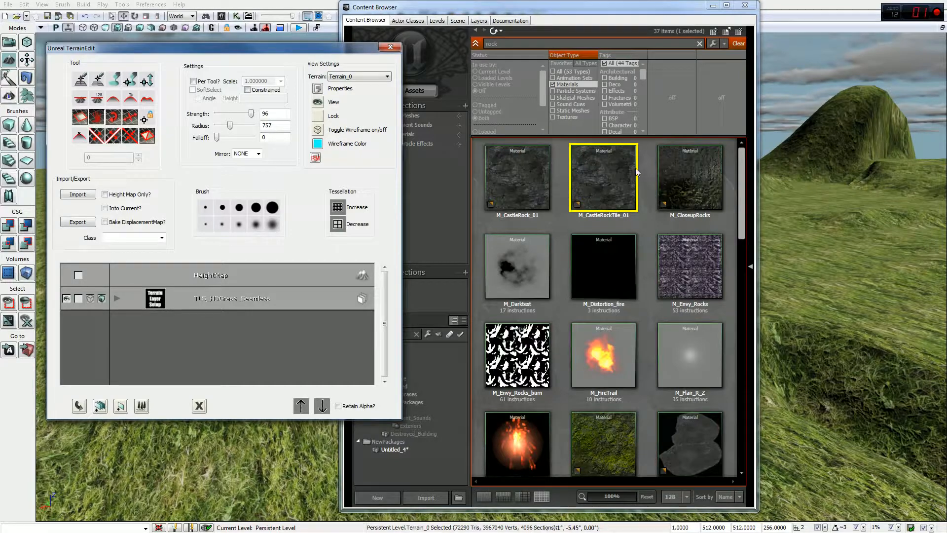
Step: Confirm the TLS_M_CastleRockTile_01 layer, then switch to painting with TLS_HDGrass_Seamless selected
left_click(393, 99)
left_click_drag(278, 52, 792, 53)
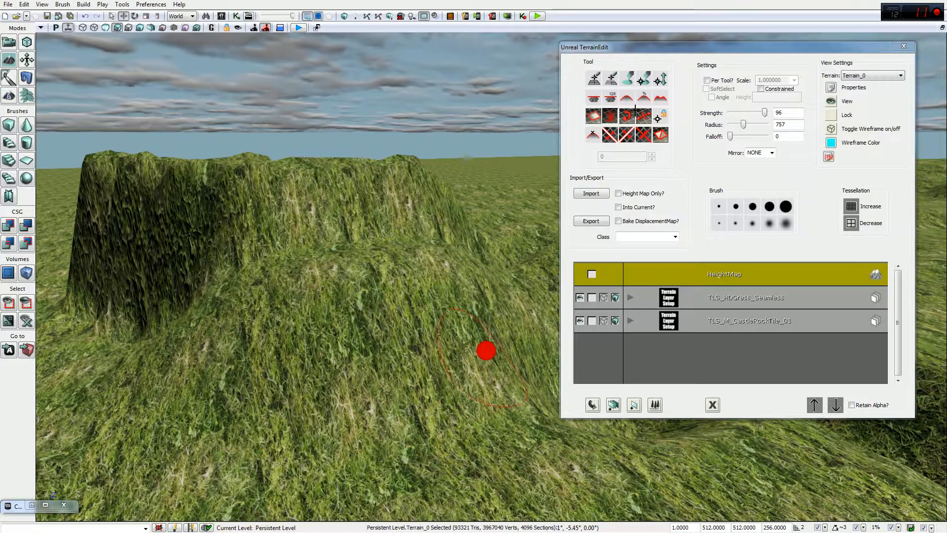
left_click(629, 79)
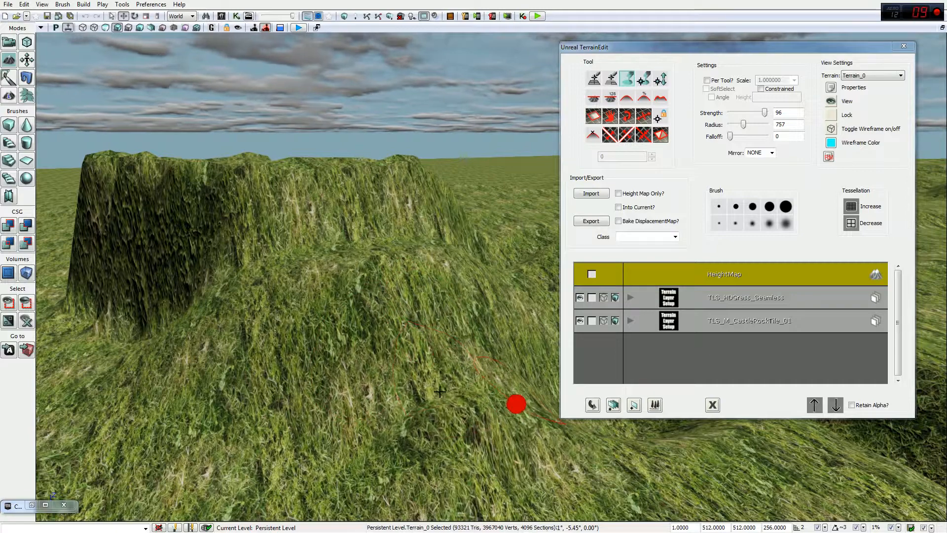
left_click(721, 299)
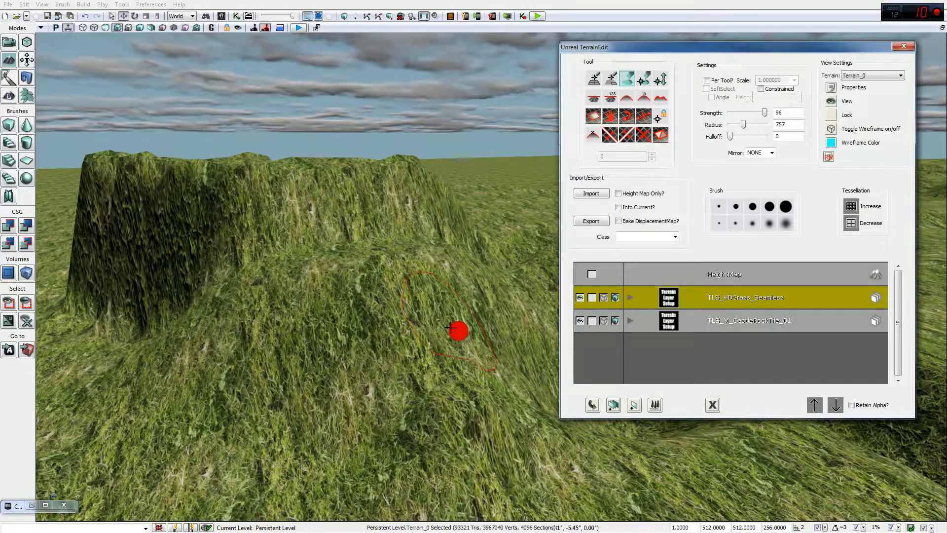
right_click_drag(395, 54, 195, 35)
left_click_drag(592, 47, 608, 11)
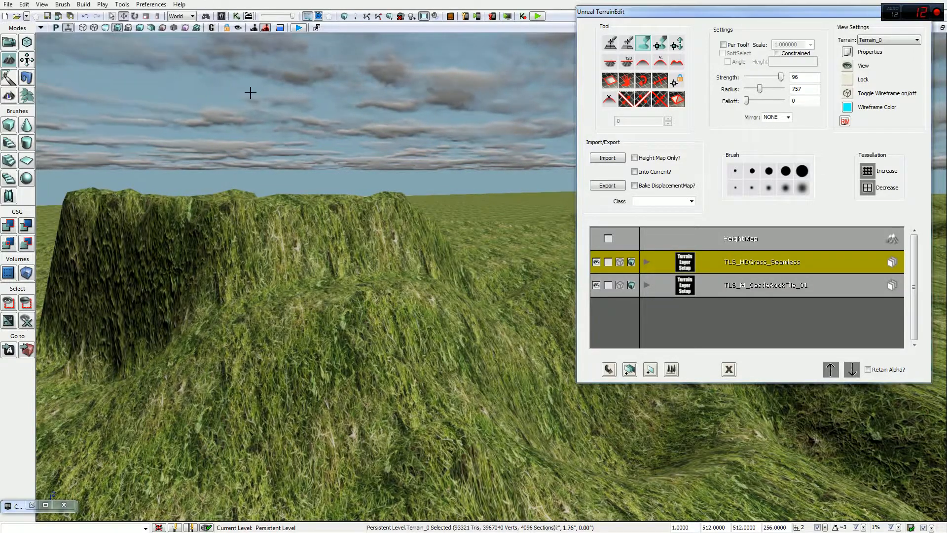
Step: Search all assets in the Content Browser for 'grass'
left_click(30, 505)
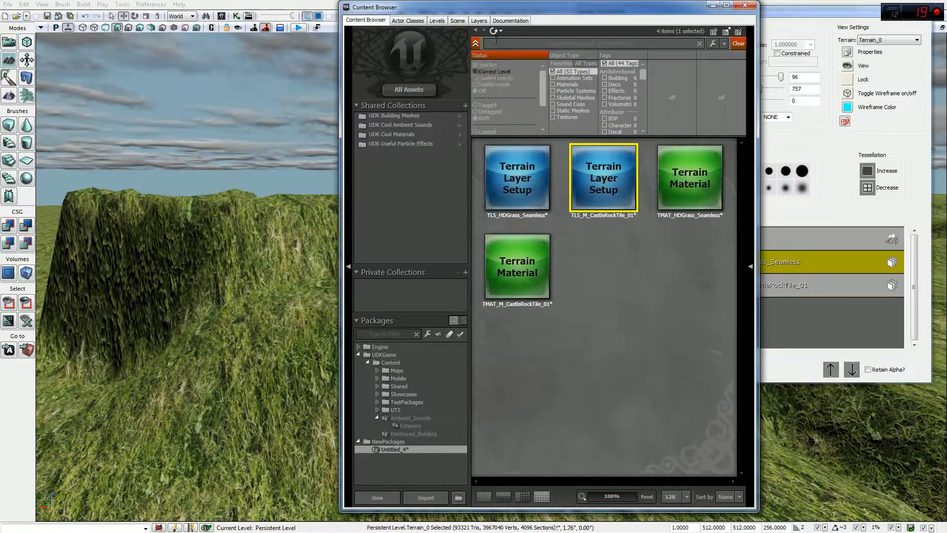
left_click(399, 91)
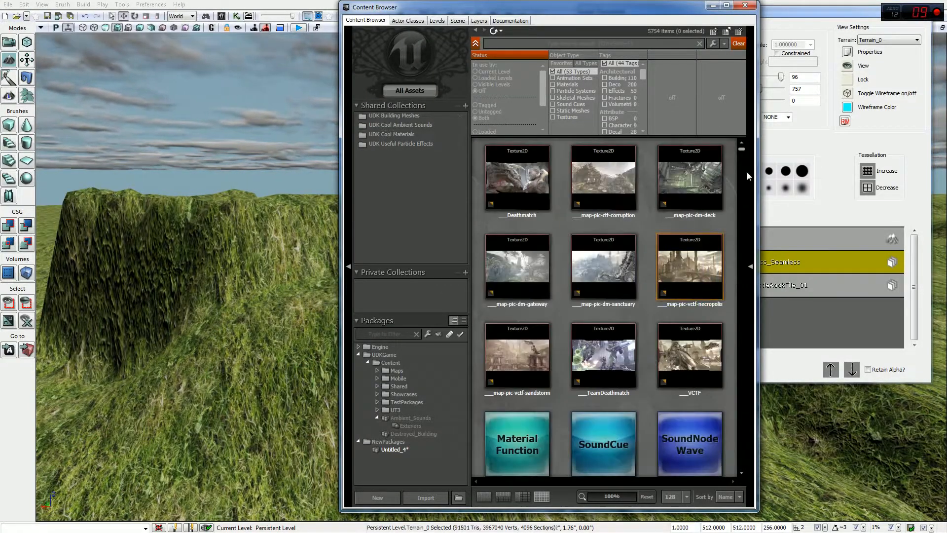
left_click(561, 45)
type("grass")
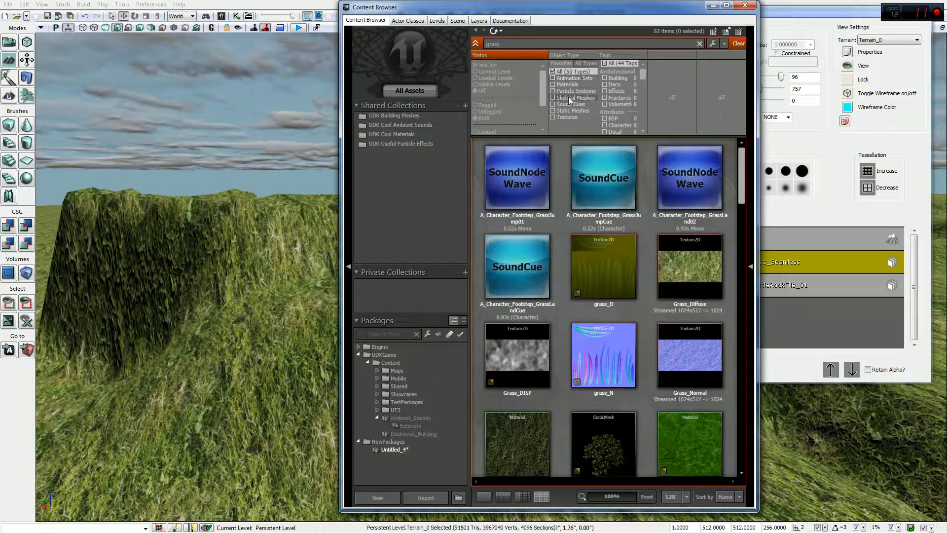
Step: Inspect the Grass_Normal texture's properties, then scroll through the 63 grass results
double_click(693, 371)
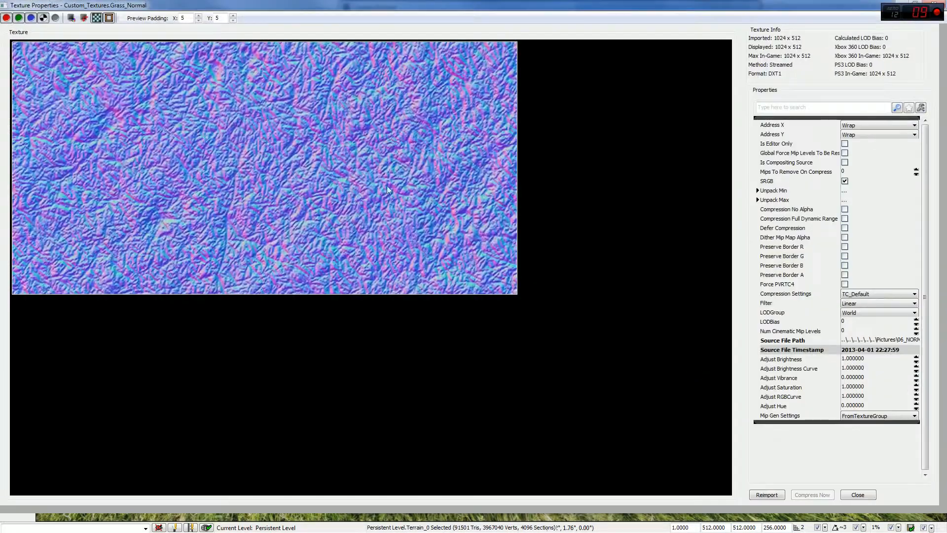
left_click_drag(207, 5, 245, 57)
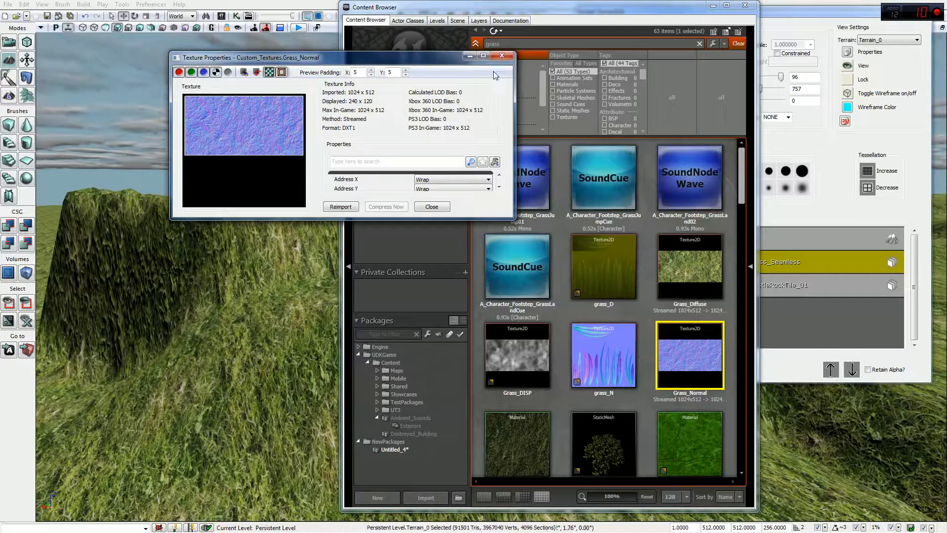
left_click(504, 54)
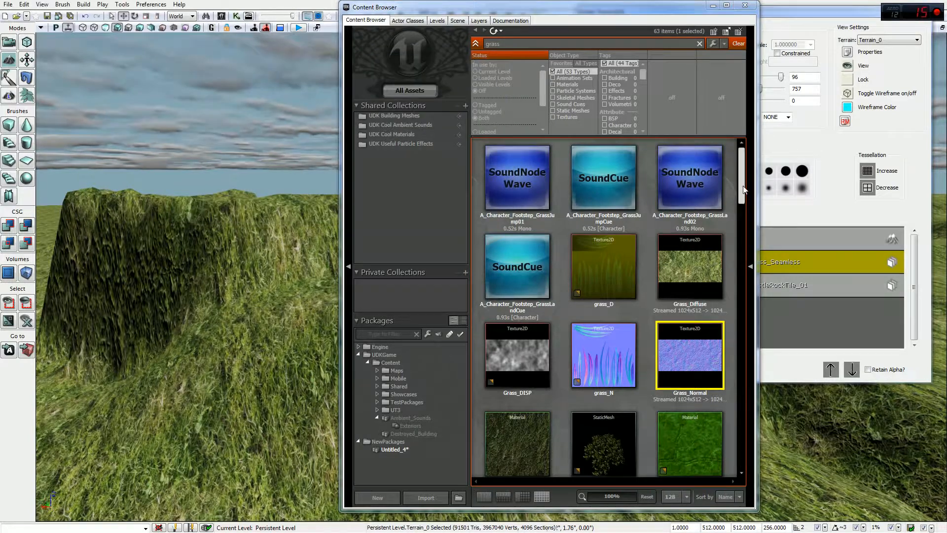
scroll(740, 207, "down", 4)
left_click_drag(745, 223, 731, 403)
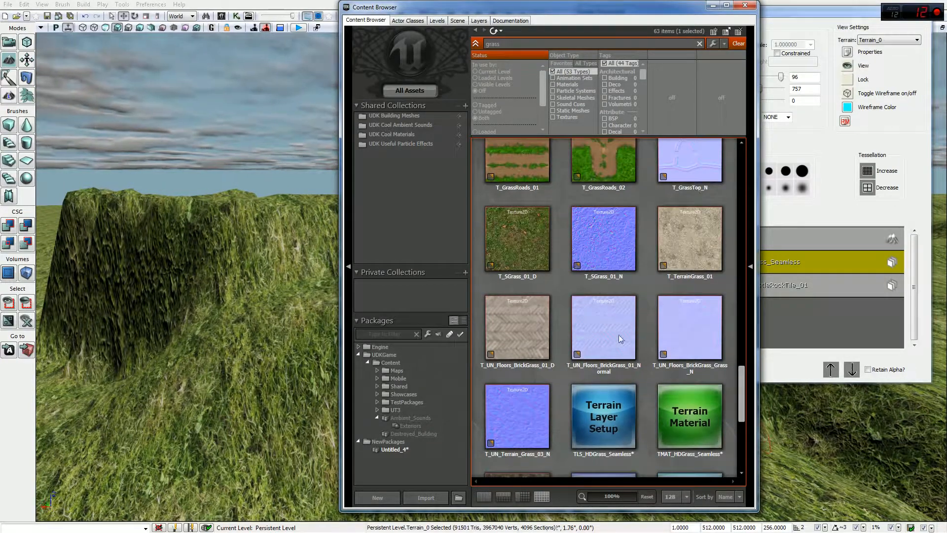
left_click_drag(740, 382, 739, 460)
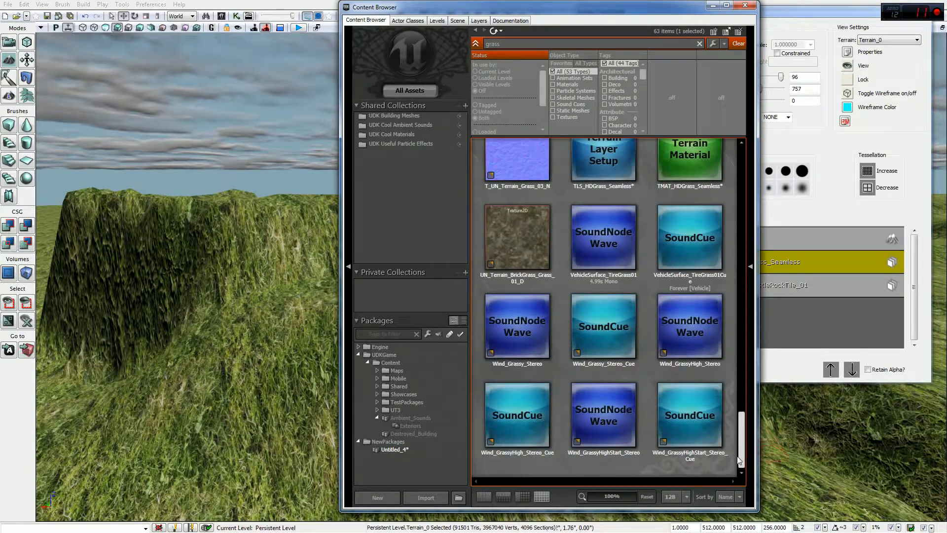
Step: Paint a TLS_M_CastleRockTile_01 rock patch onto the hillside, blending TLS_HDGrass_Seamless grass around it
left_click(746, 5)
mouse_move(499, 217)
left_mouse_down("ctrl")
mouse_move(508, 246)
mouse_move(554, 281)
mouse_move(406, 259)
mouse_move(499, 287)
left_mouse_up("ctrl")
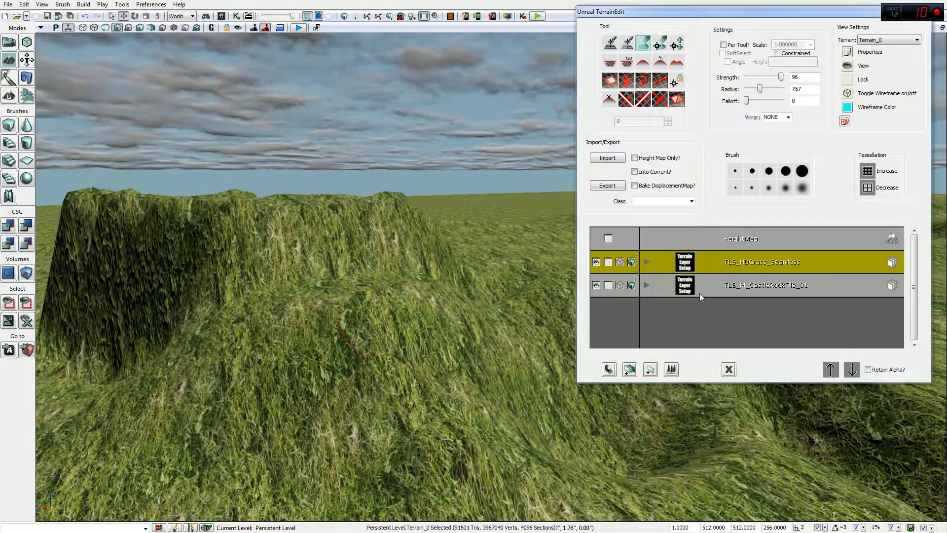
left_click(732, 286)
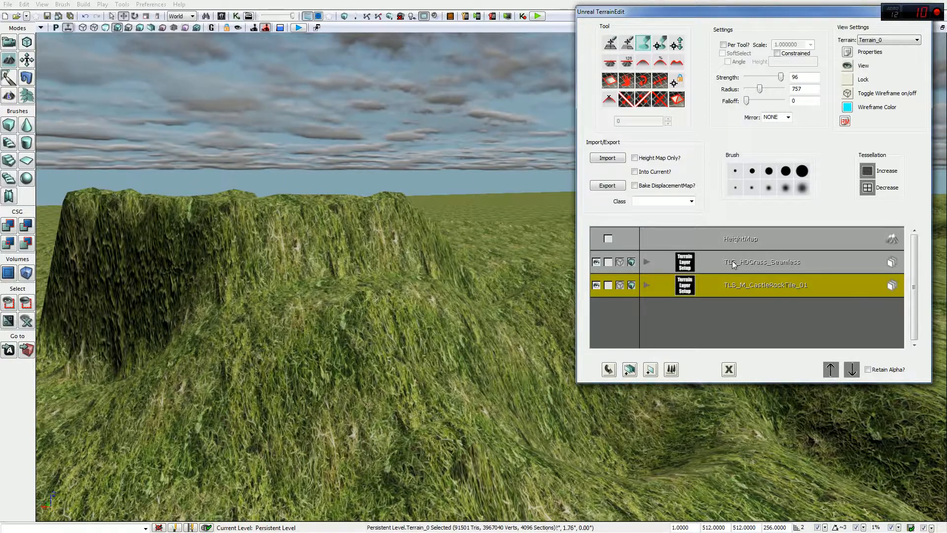
left_click(734, 265)
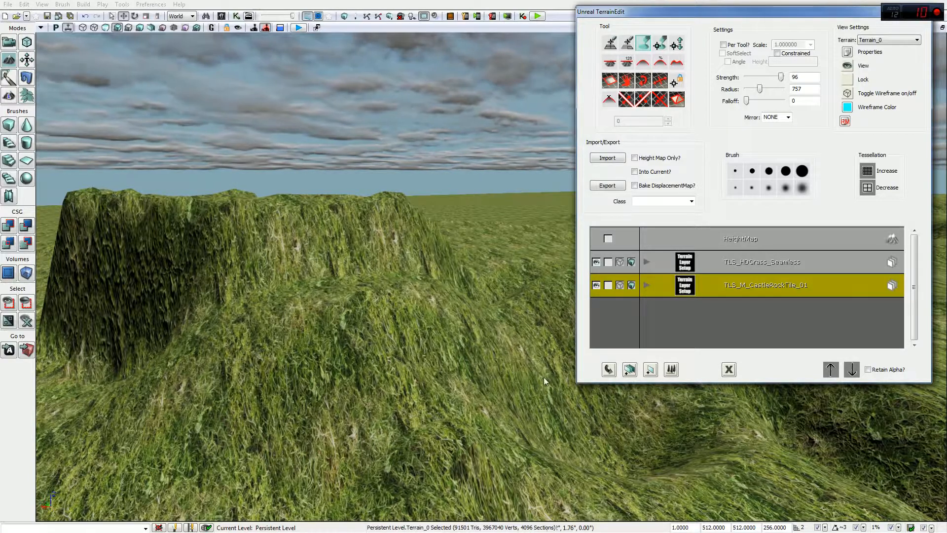
mouse_move(409, 371)
left_mouse_down()
mouse_move(375, 352)
mouse_move(391, 360)
left_mouse_up()
left_click(771, 290)
mouse_move(402, 317)
left_mouse_down()
mouse_move(392, 358)
mouse_move(428, 366)
mouse_move(391, 357)
mouse_move(428, 365)
mouse_move(427, 424)
mouse_move(392, 355)
mouse_move(356, 380)
mouse_move(392, 357)
mouse_move(385, 353)
mouse_move(422, 378)
mouse_move(407, 392)
mouse_move(437, 370)
mouse_move(363, 361)
mouse_move(328, 311)
mouse_move(438, 372)
mouse_move(508, 328)
mouse_move(499, 419)
mouse_move(489, 372)
mouse_move(469, 360)
mouse_move(502, 338)
left_mouse_up()
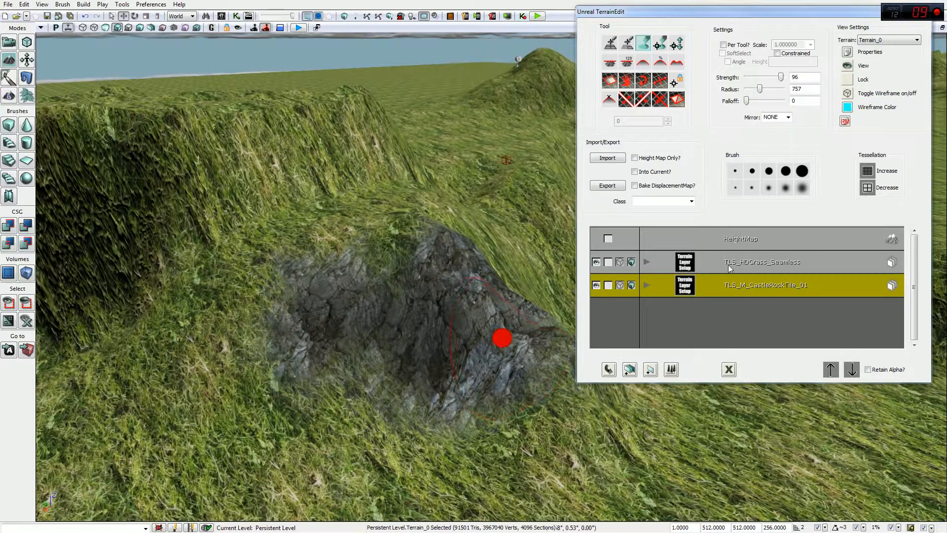
Step: Paint grass over the rock patch edges and deepen the ground into a hollow there
left_click(730, 267)
mouse_move(420, 264)
left_mouse_down()
mouse_move(446, 307)
mouse_move(421, 289)
mouse_move(423, 311)
mouse_move(339, 332)
mouse_move(321, 324)
mouse_move(400, 380)
mouse_move(412, 486)
left_mouse_up()
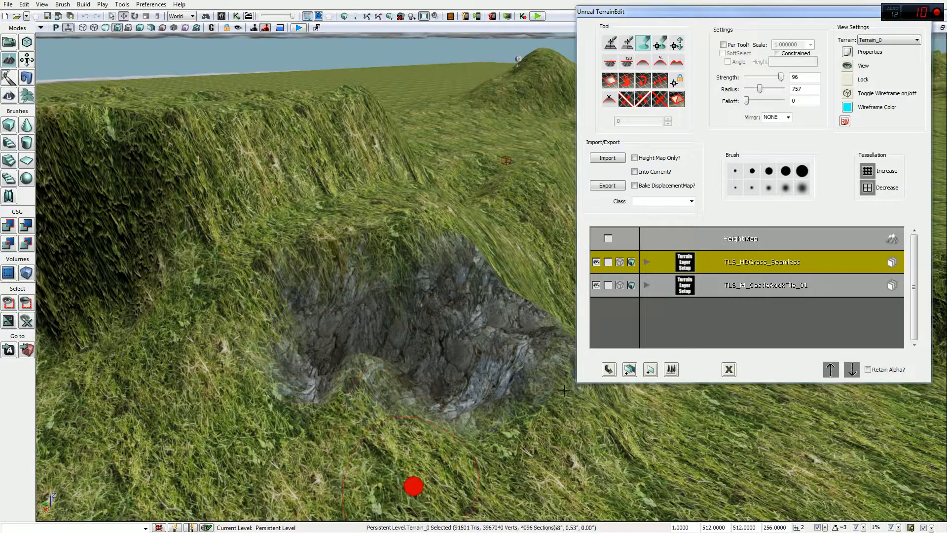
left_click(714, 242)
mouse_move(394, 242)
left_mouse_down()
mouse_move(300, 298)
mouse_move(342, 353)
left_mouse_up()
left_click(738, 269)
mouse_move(445, 315)
left_mouse_down()
mouse_move(319, 461)
mouse_move(290, 410)
mouse_move(449, 339)
left_mouse_up()
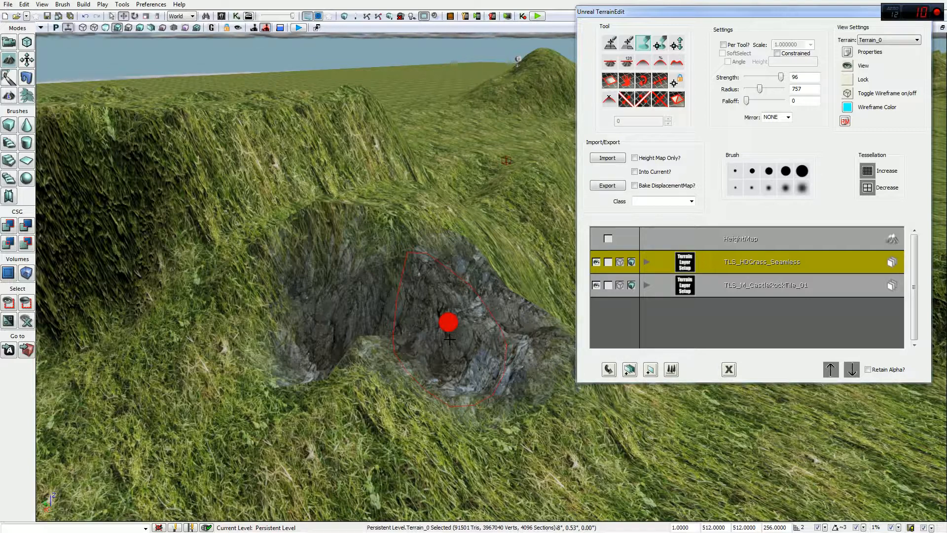
mouse_move(448, 322)
left_mouse_down()
mouse_move(478, 390)
mouse_move(475, 310)
mouse_move(448, 322)
left_mouse_up()
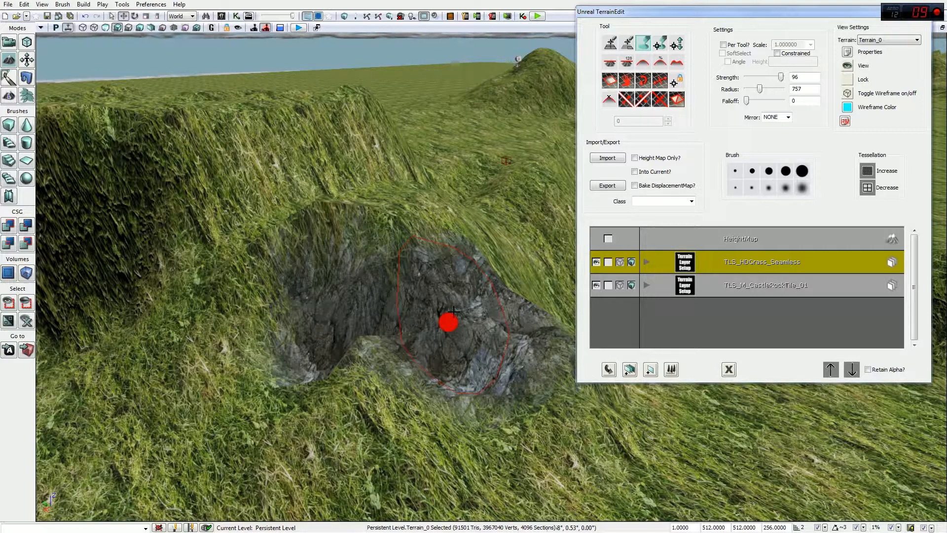
Step: Paint CastleRockTile rock around the hollow, then turn the view toward the grassy mesa
left_click(780, 288)
mouse_move(459, 316)
left_mouse_down("ctrl")
mouse_move(419, 258)
mouse_move(448, 322)
mouse_move(449, 294)
mouse_move(418, 230)
mouse_move(468, 340)
left_mouse_up("ctrl")
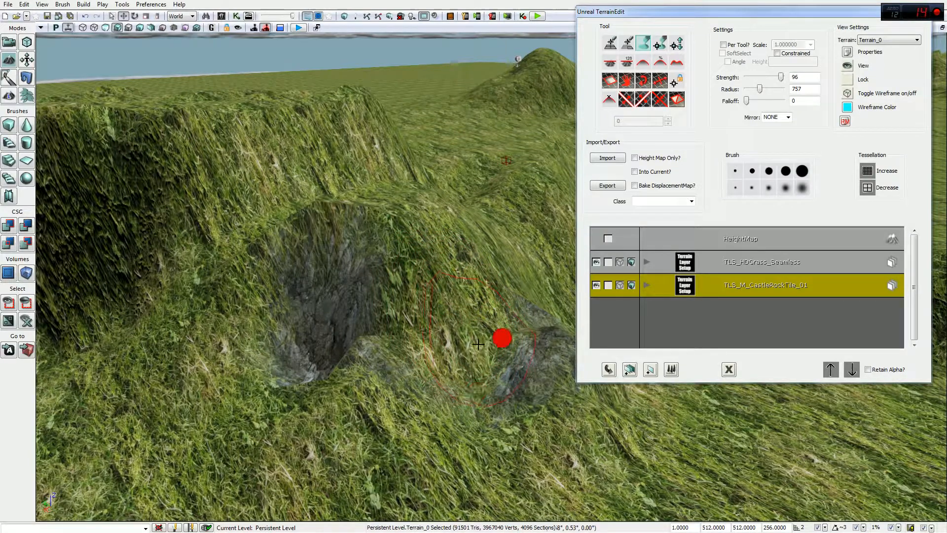
right_click_drag(468, 341, 538, 295)
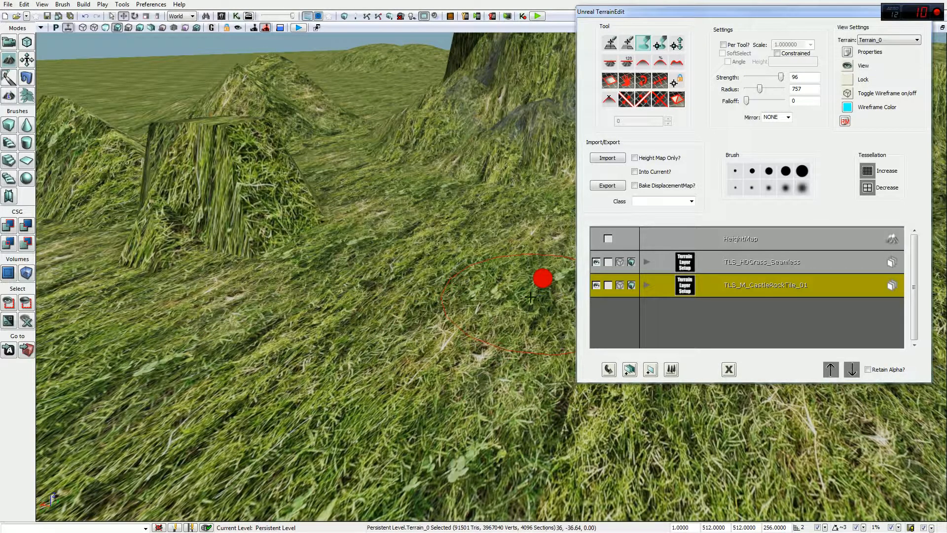
mouse_move(545, 271)
right_mouse_down()
mouse_move(567, 266)
mouse_move(573, 246)
mouse_move(529, 243)
right_mouse_up()
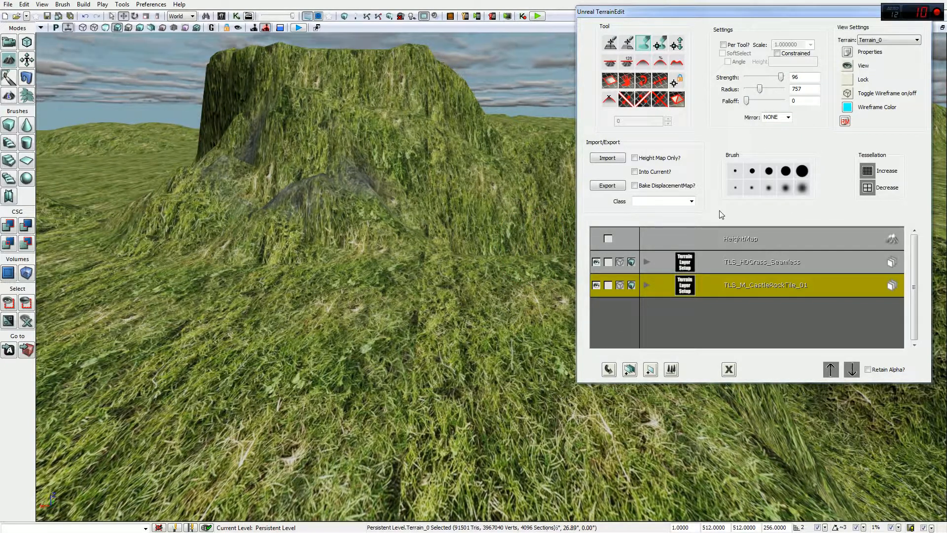
Step: Save the level with Ctrl+S
key("ctrl+s")
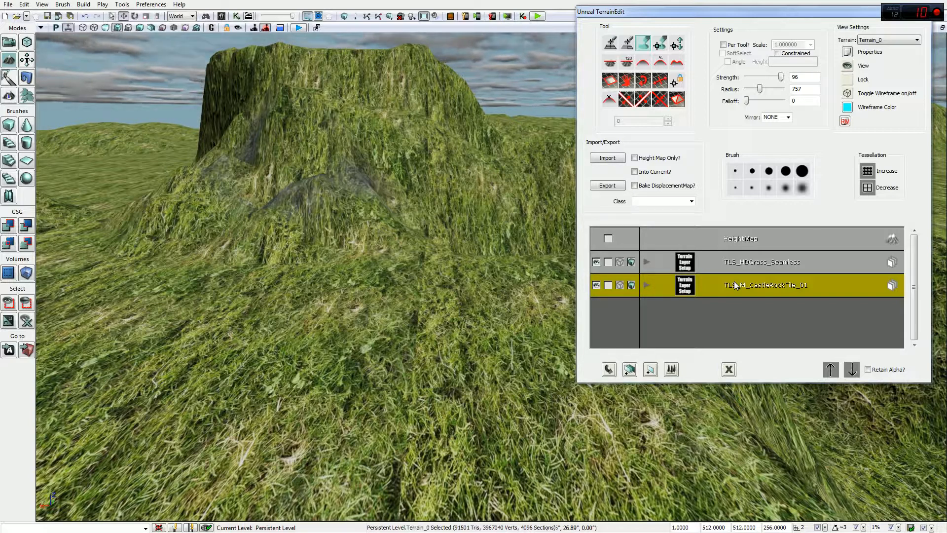
Step: Auto-create a third terrain layer from the M_UN_Rock2_BSP_Blackrock02Dirt material found by searching 'dir'
left_click(221, 15)
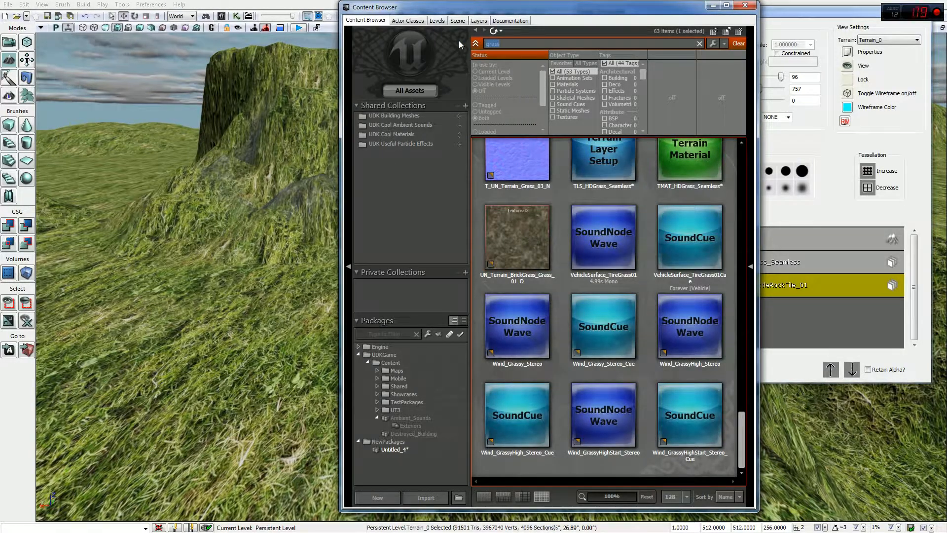
type("dir")
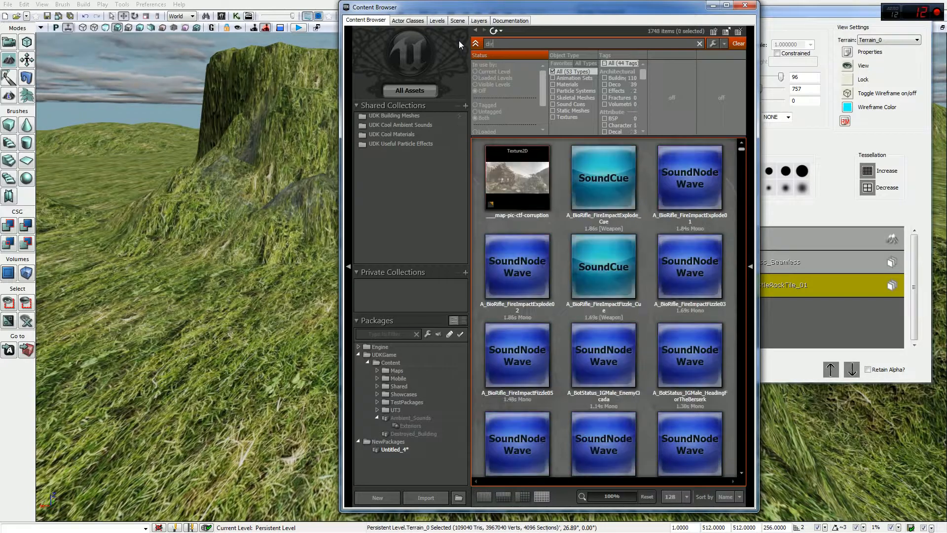
left_click(574, 85)
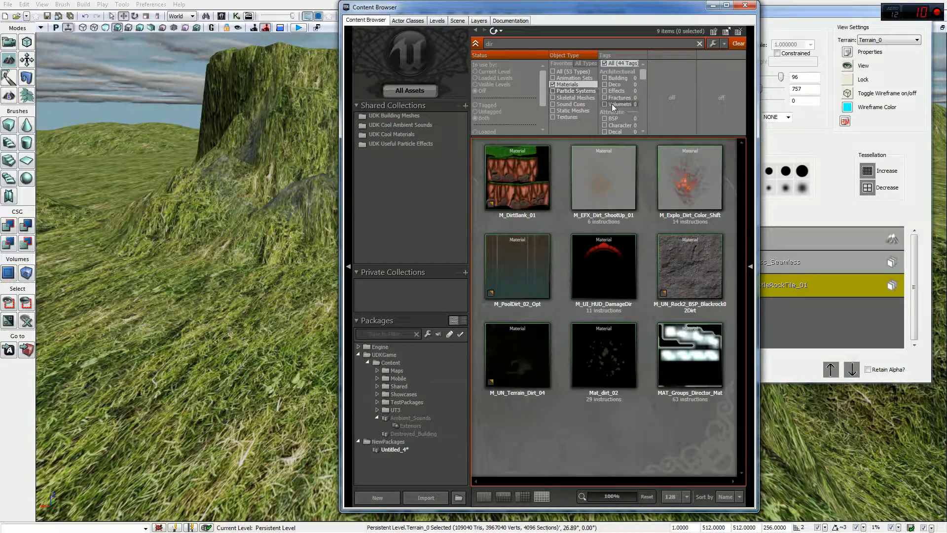
left_click(693, 261)
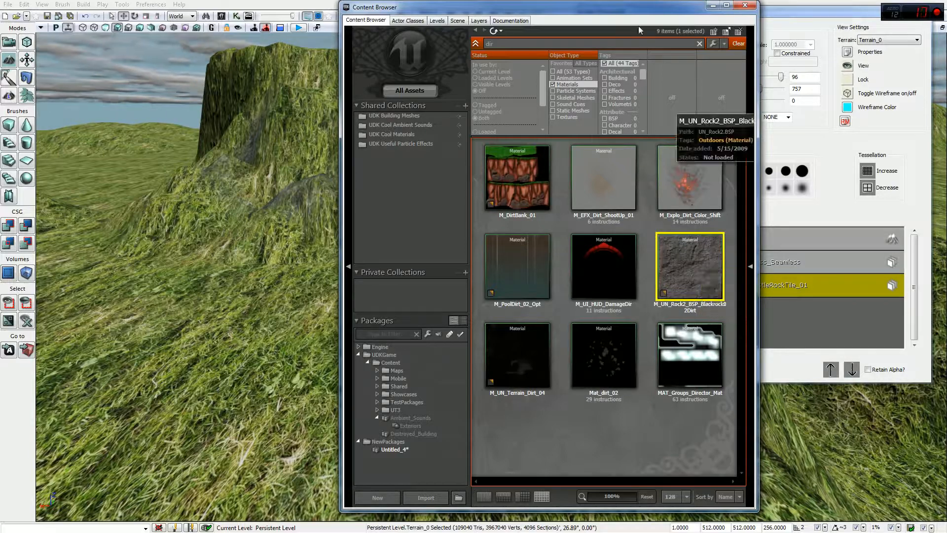
left_click_drag(631, 7, 409, 7)
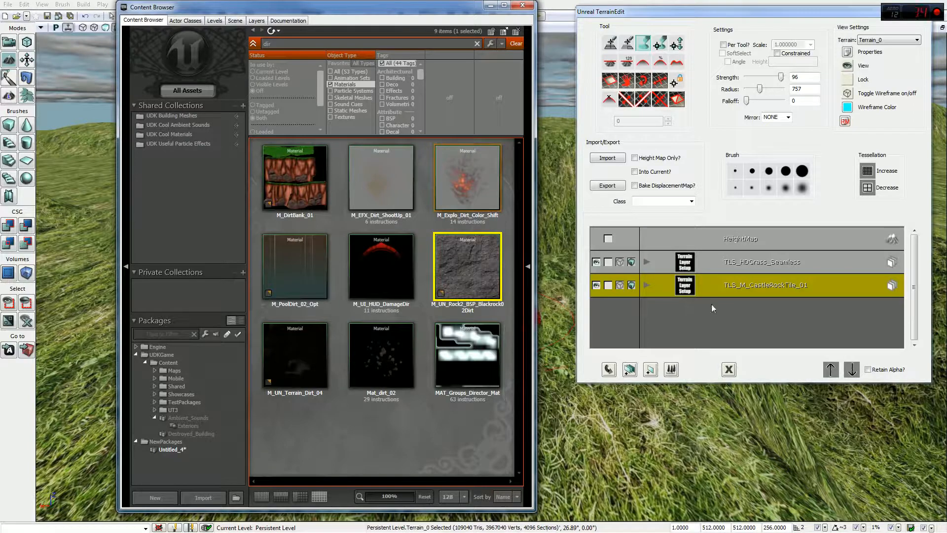
right_click(700, 309)
left_click(788, 328)
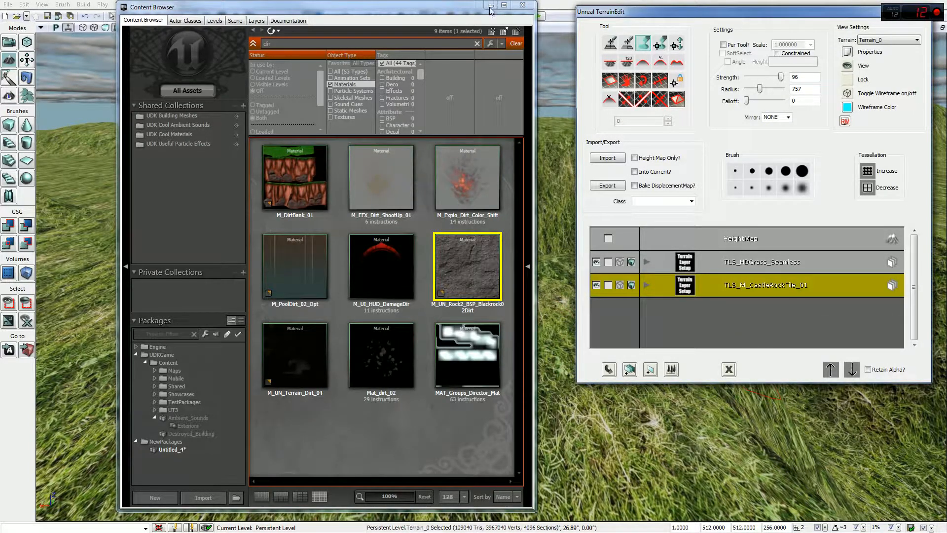
Step: Paint a wide CastleRockTile rock area across the ground in front of the grassy mesa
left_click(521, 6)
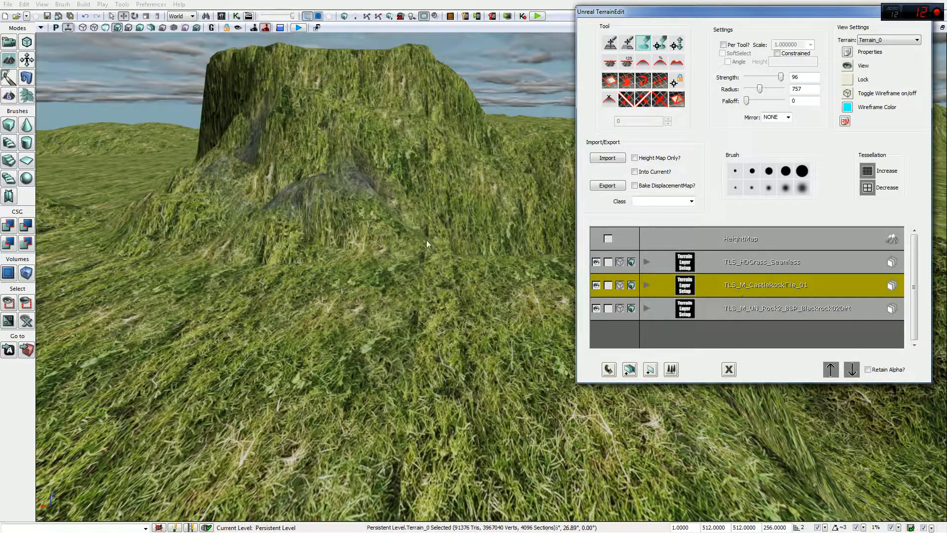
mouse_move(359, 323)
left_mouse_down("ctrl")
mouse_move(315, 307)
mouse_move(419, 324)
mouse_move(412, 387)
mouse_move(313, 444)
mouse_move(256, 394)
mouse_move(368, 303)
mouse_move(507, 499)
mouse_move(416, 351)
mouse_move(508, 499)
mouse_move(377, 284)
mouse_move(218, 447)
mouse_move(121, 454)
mouse_move(279, 359)
mouse_move(412, 326)
mouse_move(609, 391)
mouse_move(538, 467)
mouse_move(676, 478)
mouse_move(525, 437)
left_mouse_up("ctrl")
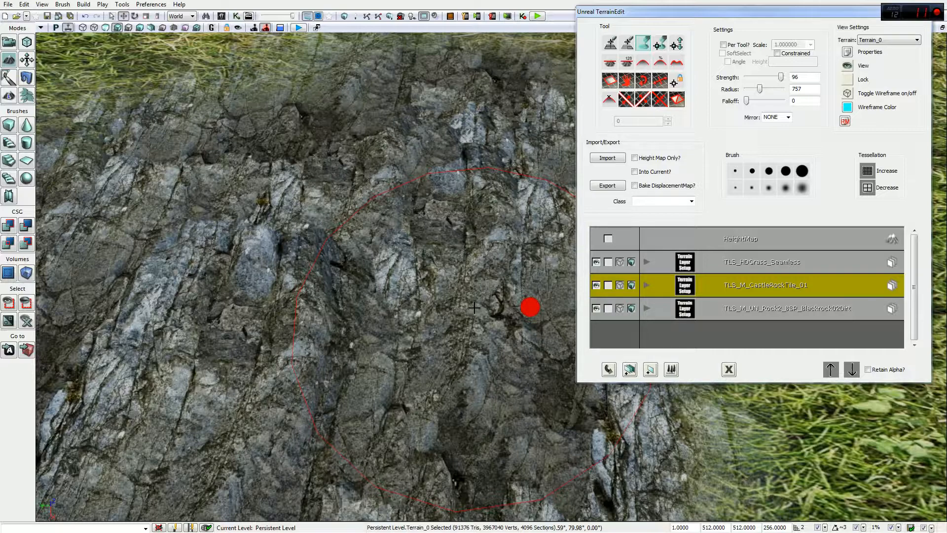
Step: Test-paint Blackrock02Dirt over the rock slope, erase it, then undo the dirt strokes
mouse_move(633, 11)
left_mouse_down()
mouse_move(358, 97)
mouse_move(512, 155)
mouse_move(637, 72)
mouse_move(618, 6)
mouse_move(628, 12)
left_mouse_up()
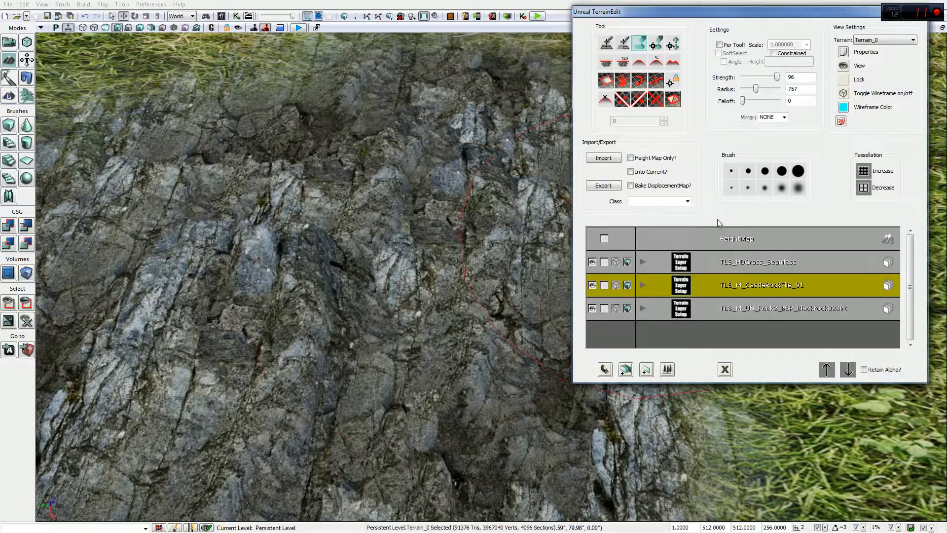
left_click(749, 309)
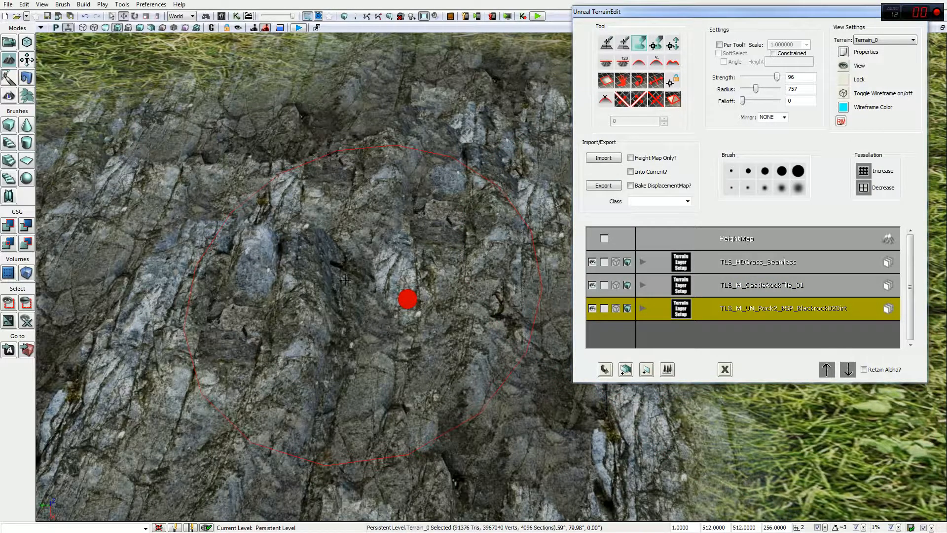
left_click(370, 308, "ctrl")
right_click(365, 294, "ctrl")
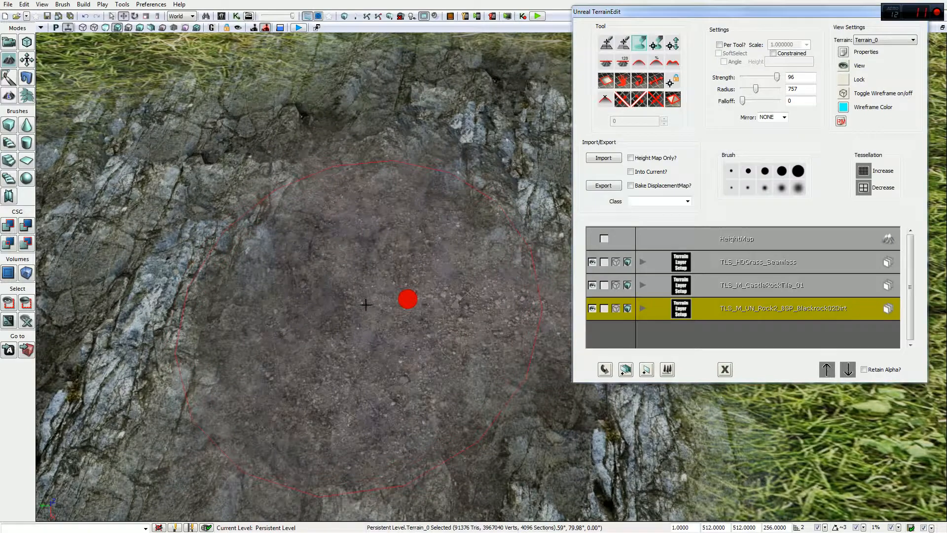
right_click(369, 305, "ctrl")
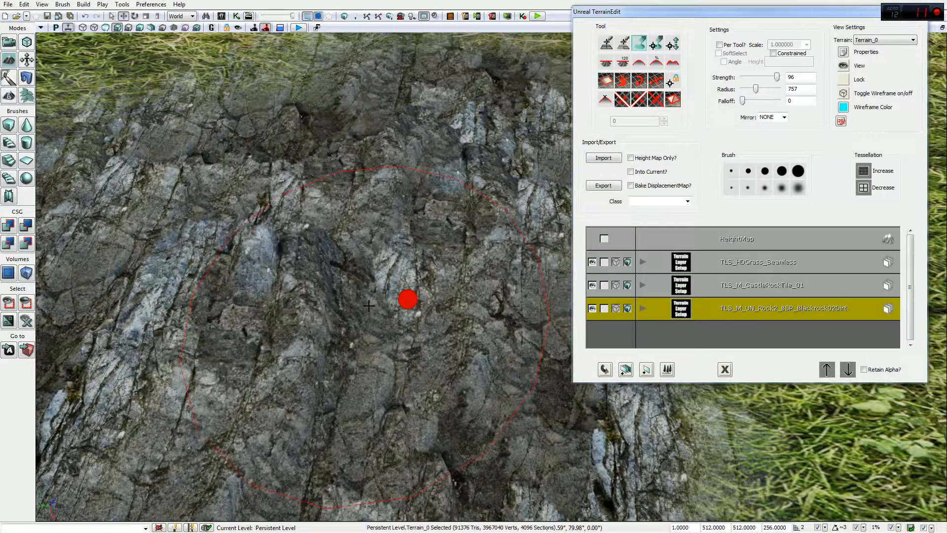
left_click(368, 305, "ctrl")
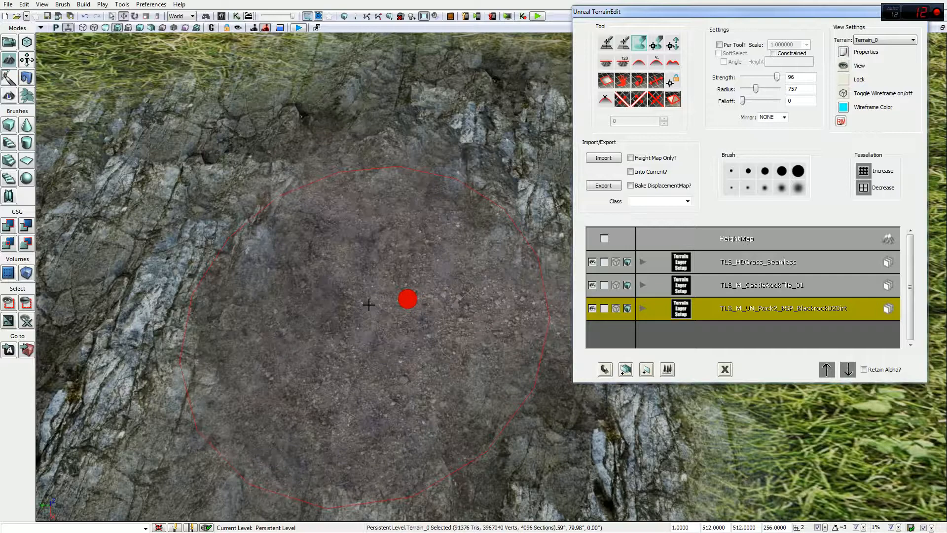
mouse_move(438, 301)
left_mouse_down("ctrl")
mouse_move(343, 306)
mouse_move(376, 318)
left_mouse_up("ctrl")
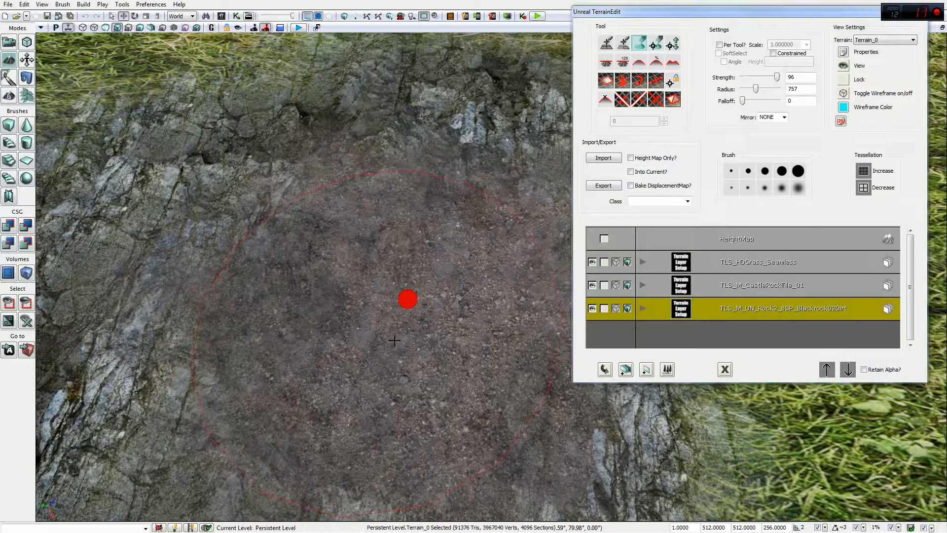
key("ctrl+z")
Step: Repaint CastleRock over the test patch, then paint a large Blackrock02Dirt circle on the rock
left_click(731, 290)
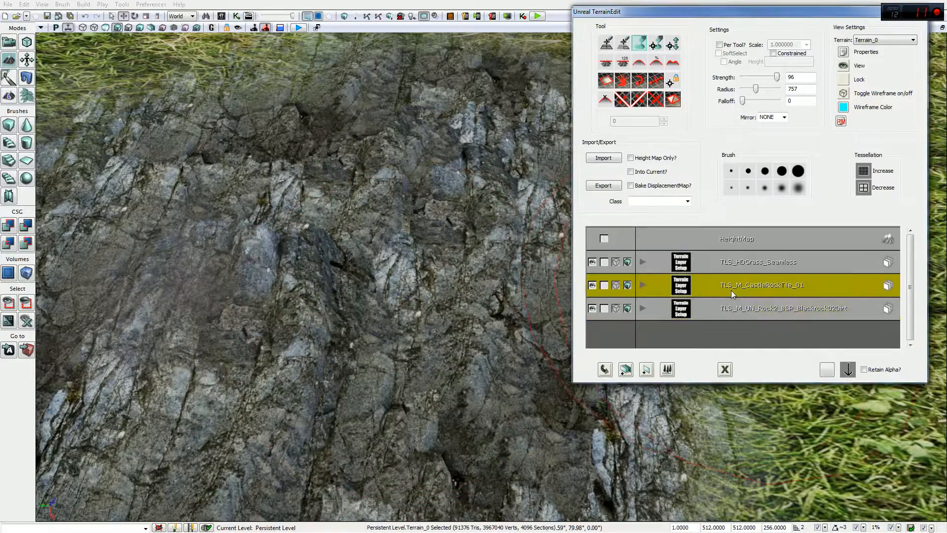
mouse_move(529, 307)
left_mouse_down("ctrl")
mouse_move(350, 282)
mouse_move(356, 287)
left_mouse_up("ctrl")
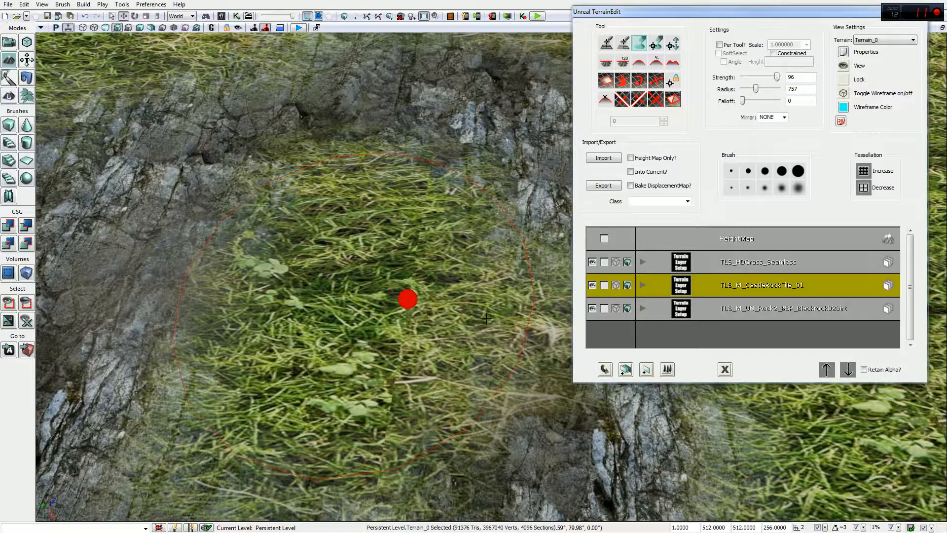
left_click(384, 291, "ctrl")
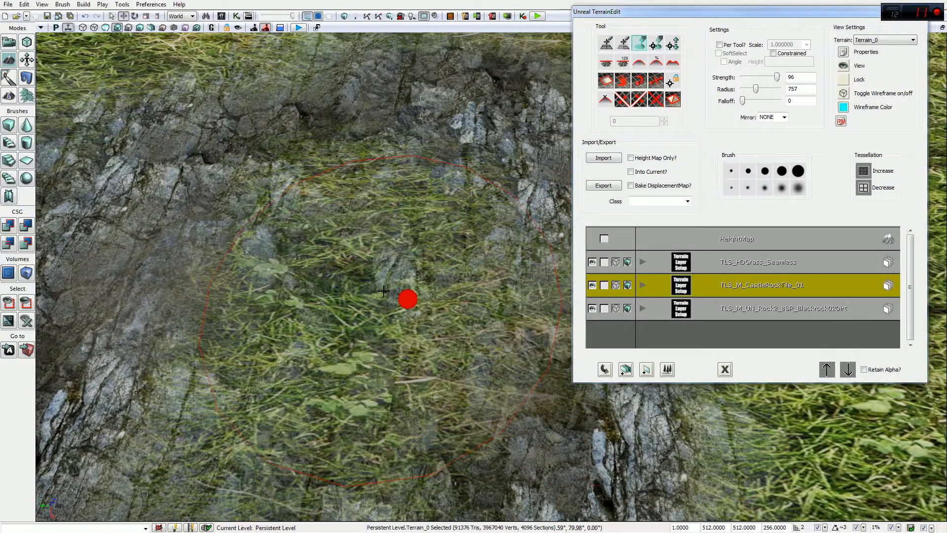
left_click(387, 294, "ctrl")
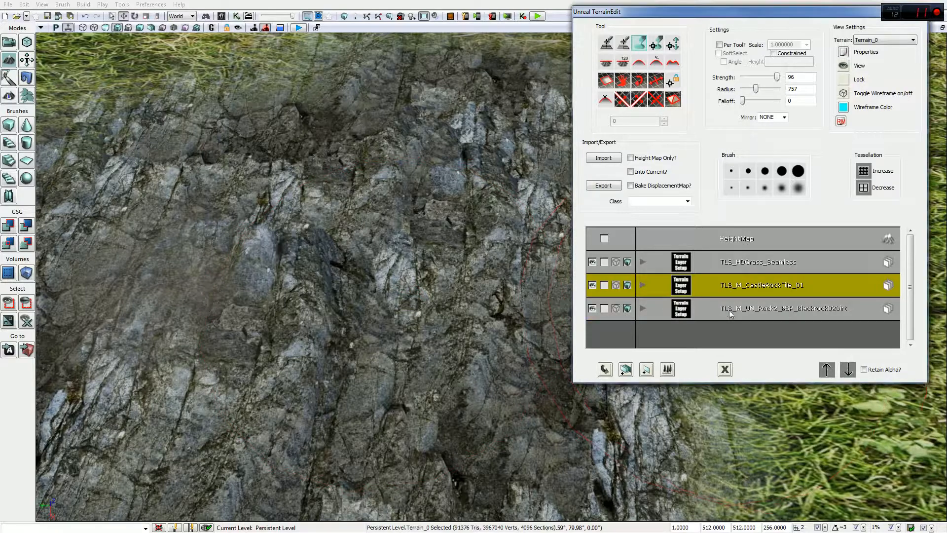
left_click(664, 305)
left_click(323, 339, "ctrl")
Step: Widen the dirt patch and paint CastleRock rock over the grass at lower right
left_click_drag(323, 339, 360, 324, "ctrl")
left_click(747, 265)
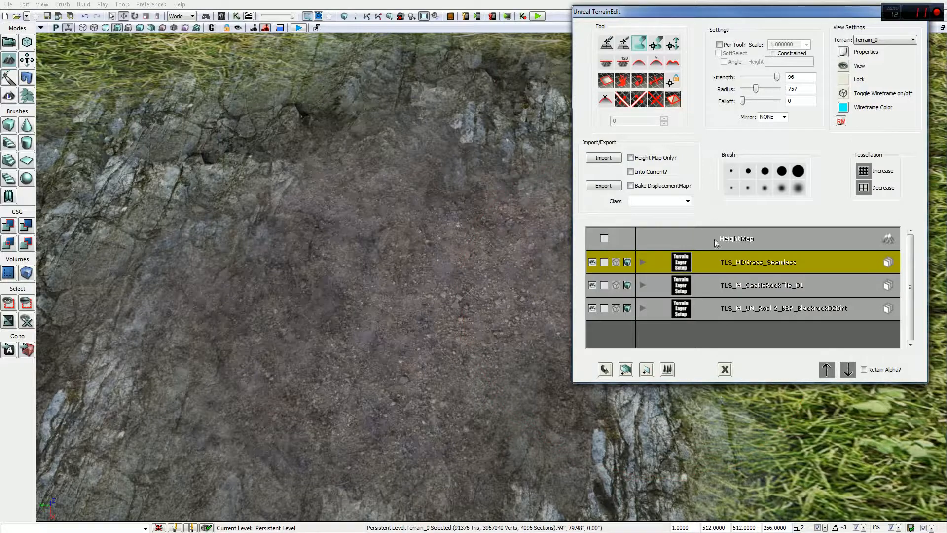
left_click(408, 299)
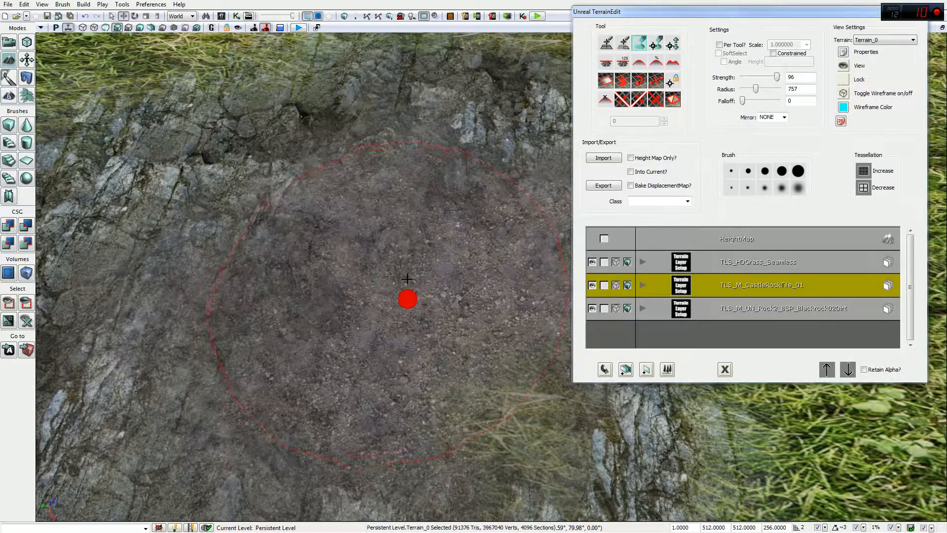
left_click(420, 302, "ctrl")
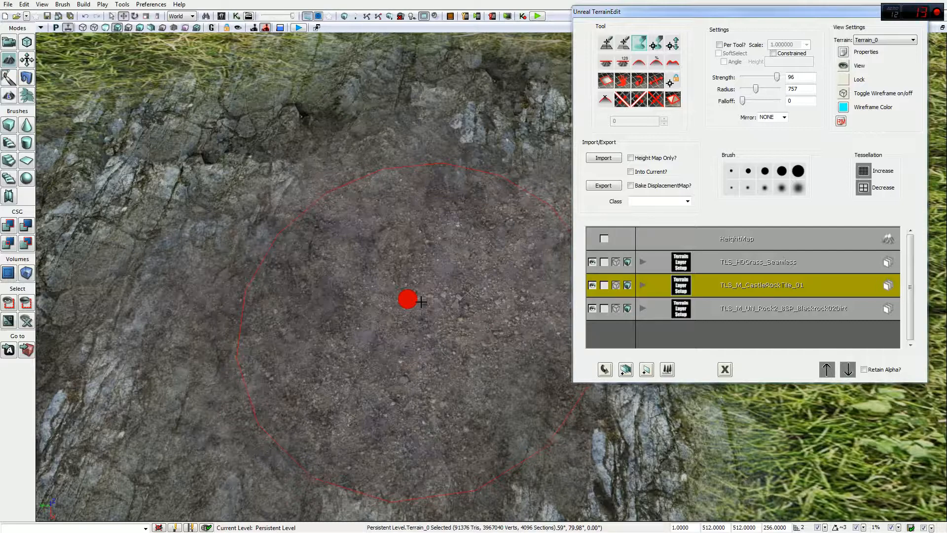
left_click_drag(421, 302, 442, 263, "ctrl")
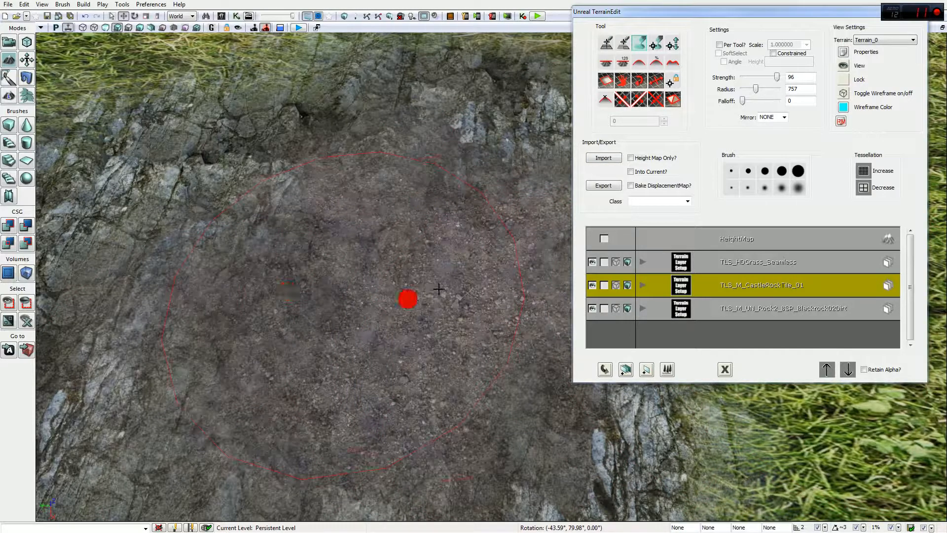
Step: Paint grass back over the lower edge of the dirt and rock patch
left_click_drag(408, 298, 355, 289)
left_click_drag(449, 246, 449, 247, "ctrl")
left_click(415, 381, "ctrl")
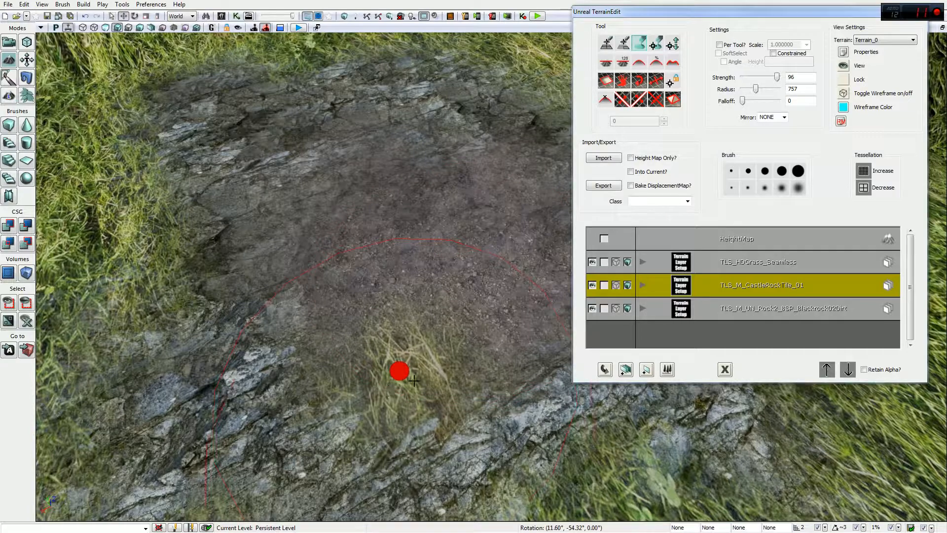
mouse_move(406, 191)
left_mouse_down("ctrl")
mouse_move(355, 287)
mouse_move(398, 372)
mouse_move(519, 174)
mouse_move(372, 146)
mouse_move(246, 334)
mouse_move(503, 336)
mouse_move(408, 193)
mouse_move(269, 131)
mouse_move(252, 94)
mouse_move(508, 101)
mouse_move(765, 451)
mouse_move(449, 247)
mouse_move(400, 371)
mouse_move(449, 247)
left_mouse_up("ctrl")
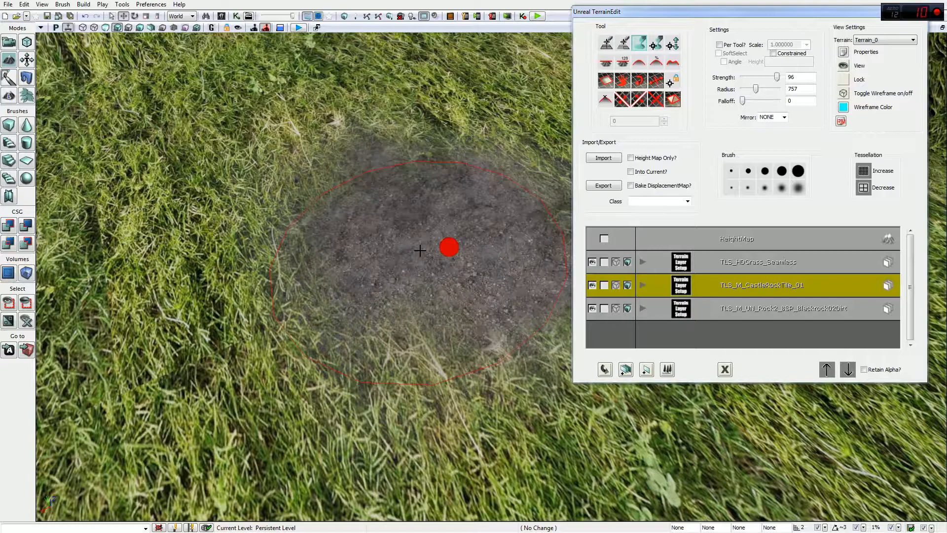
Step: Orbit the view across the grassy hill and up over the hills to inspect the patch
right_click_drag(420, 251, 566, 211)
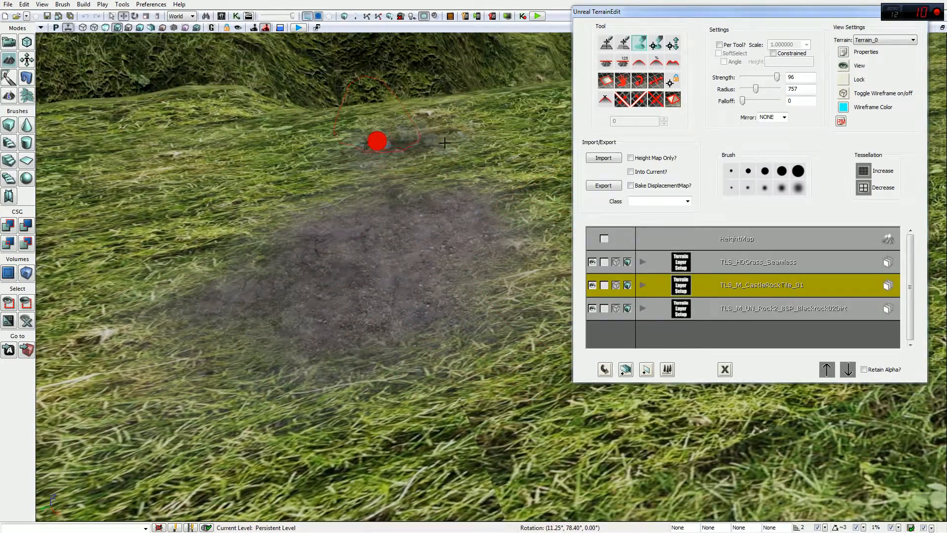
right_click_drag(413, 290, 348, 296)
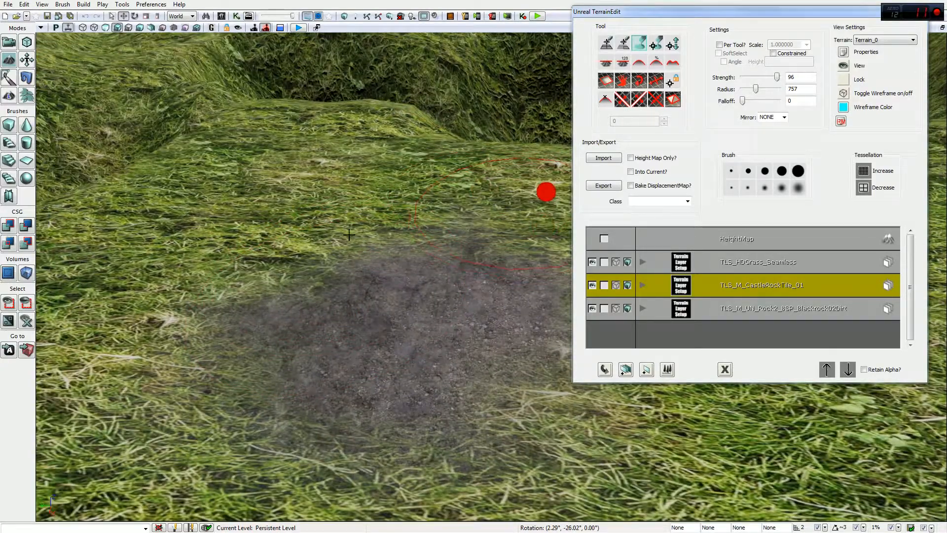
Step: Undo and repaint the Blackrock02Dirt patch on the grass at brush strength 41
left_click(744, 279)
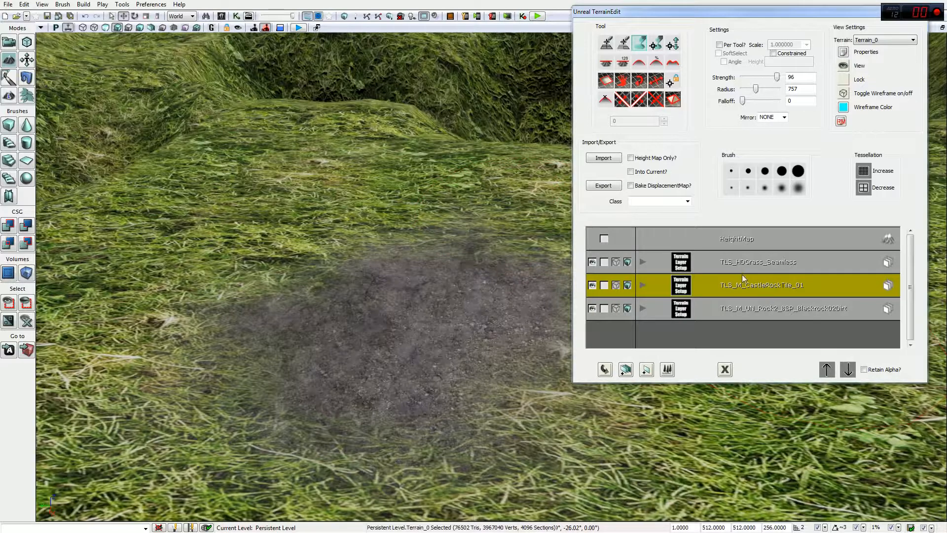
left_click(768, 312)
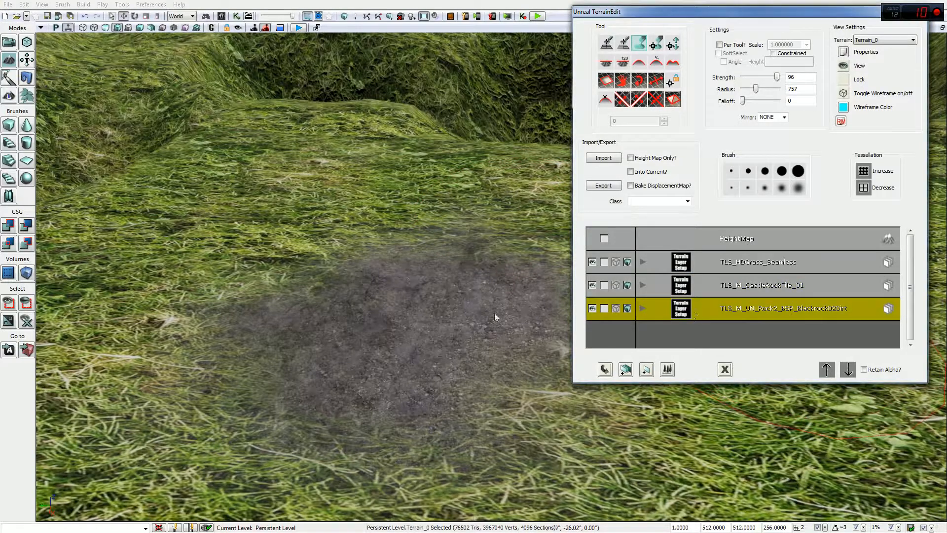
key("ctrl+z")
left_click(410, 326, "ctrl")
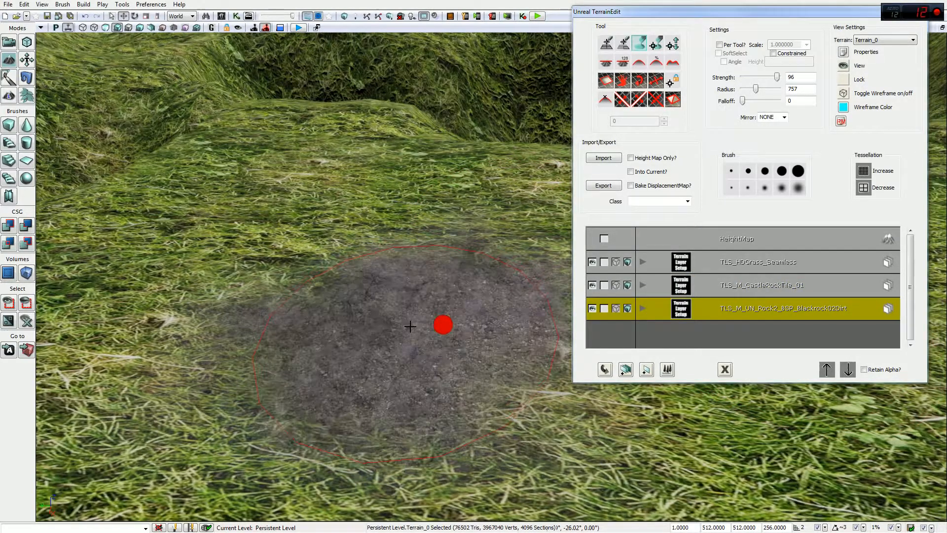
left_click_drag(777, 78, 758, 78)
right_click(442, 324, "ctrl")
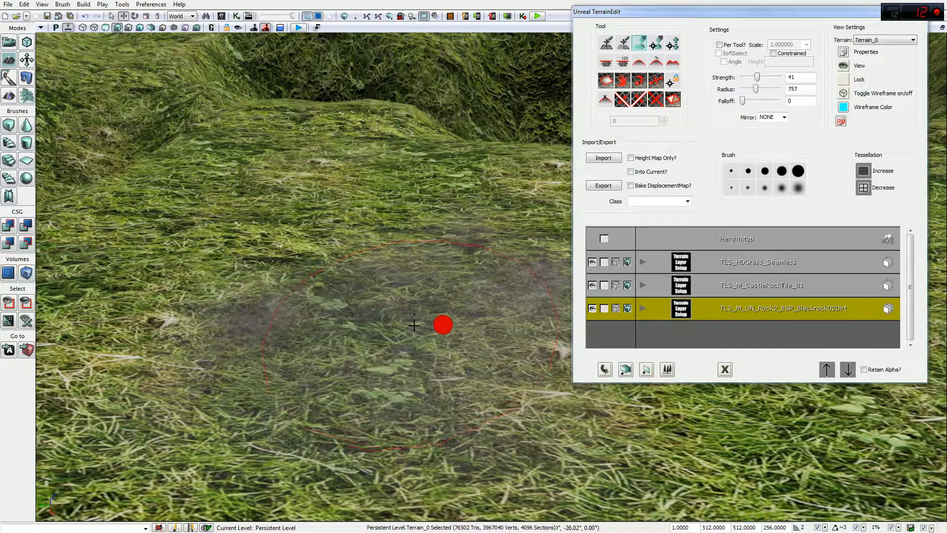
left_click(414, 326, "ctrl")
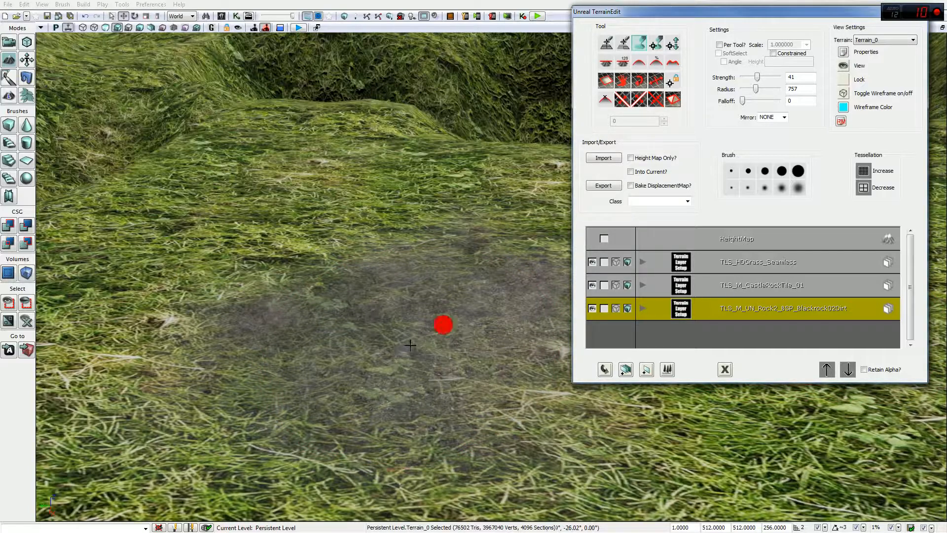
Step: Switch to the CastleRockTile layer and orbit the view toward the grass and distant hills
key("Up")
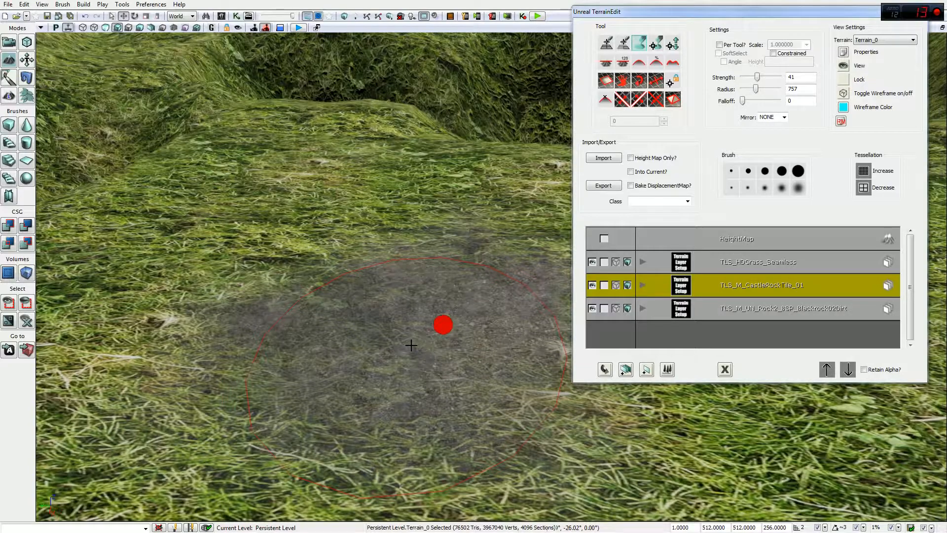
mouse_move(448, 303)
left_mouse_down()
mouse_move(470, 233)
mouse_move(472, 281)
left_mouse_up()
right_click_drag(472, 281, 458, 489)
right_click_drag(432, 252, 543, 253)
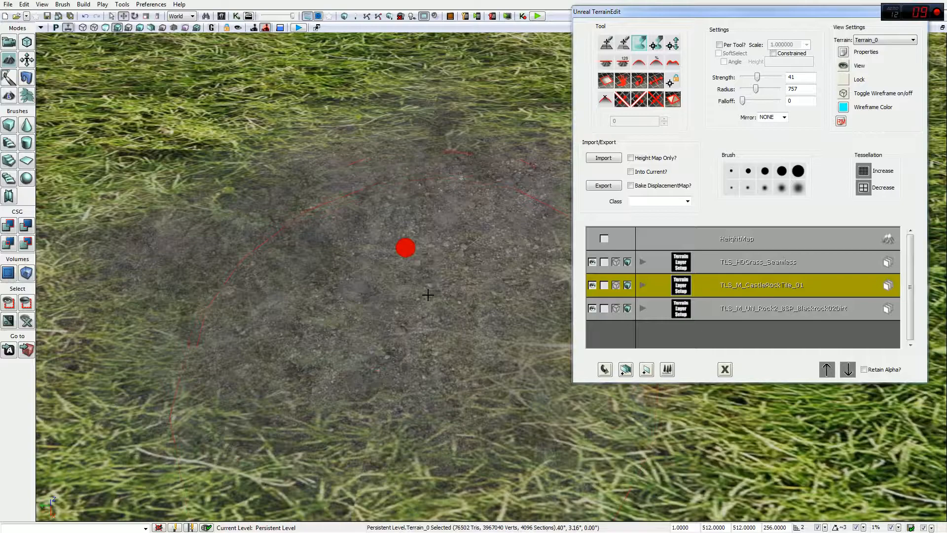
Step: Orbit around the dirt patch and select the Blackrock dirt layer
mouse_move(405, 248)
left_mouse_down()
mouse_move(523, 256)
mouse_move(454, 250)
mouse_move(339, 303)
mouse_move(478, 270)
mouse_move(412, 283)
mouse_move(422, 319)
mouse_move(459, 274)
mouse_move(511, 258)
mouse_move(501, 277)
mouse_move(437, 288)
left_mouse_up()
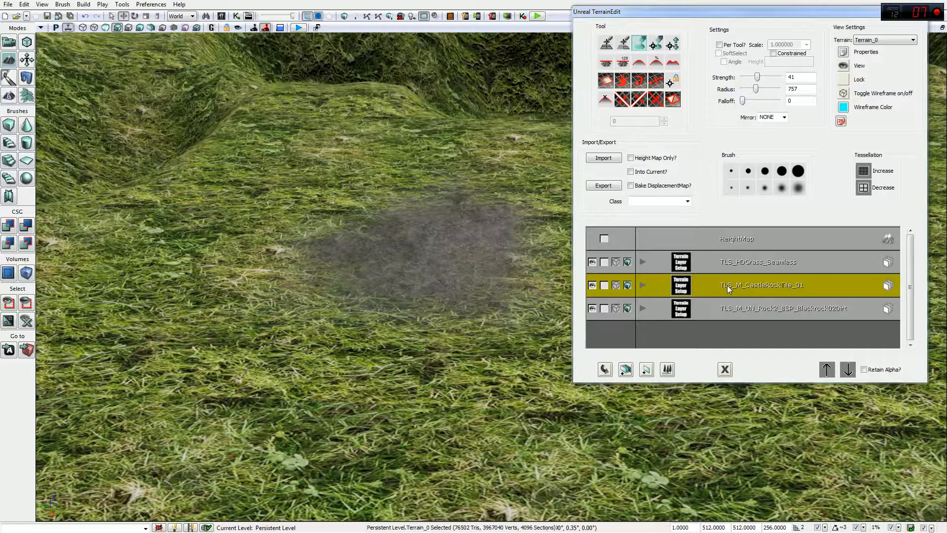
left_click(386, 244)
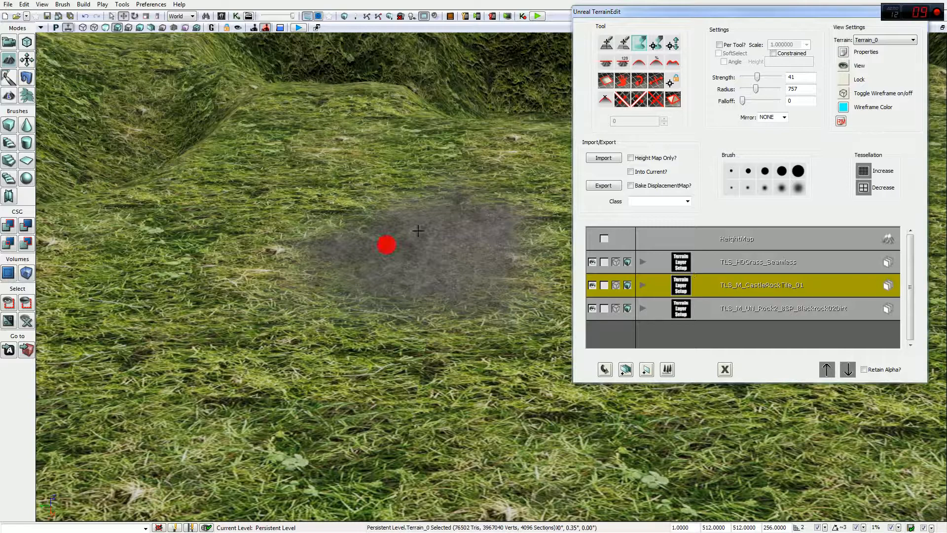
mouse_move(386, 245)
left_mouse_down()
mouse_move(450, 214)
mouse_move(434, 219)
mouse_move(488, 237)
left_mouse_up()
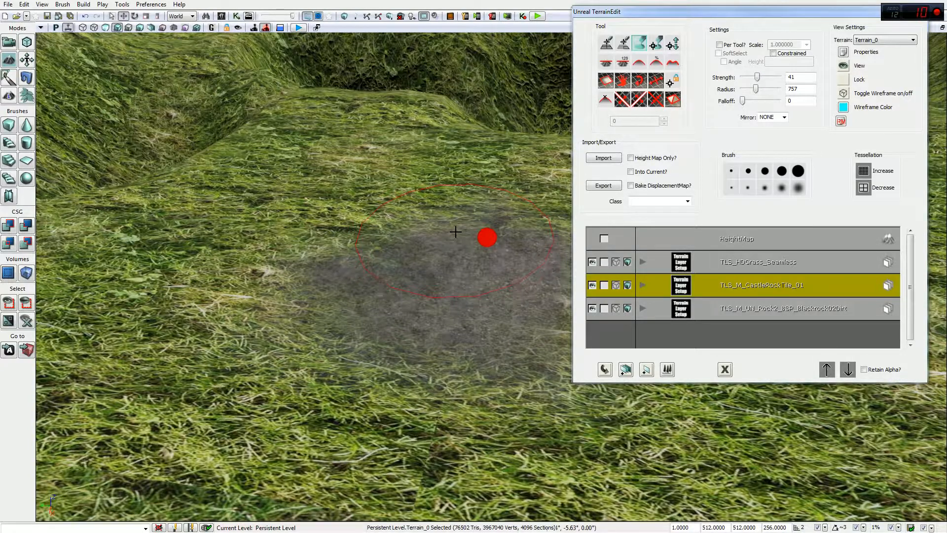
left_click_drag(487, 238, 487, 238)
left_click(734, 309)
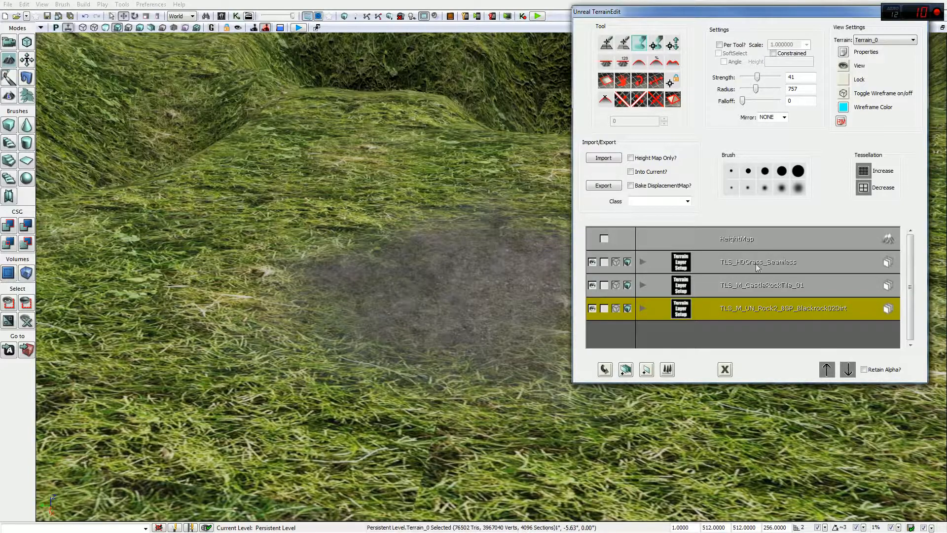
Step: Swing down to the ground and slide the terrain textures with the Texture Pan tool
mouse_move(404, 261)
right_mouse_down()
mouse_move(423, 243)
mouse_move(260, 246)
mouse_move(387, 227)
mouse_move(302, 247)
right_mouse_up()
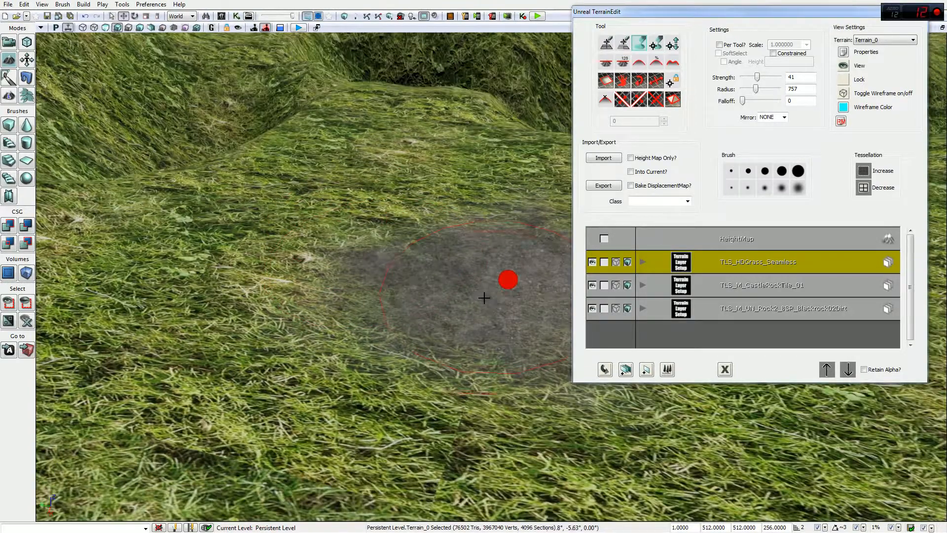
right_click_drag(508, 280, 283, 226)
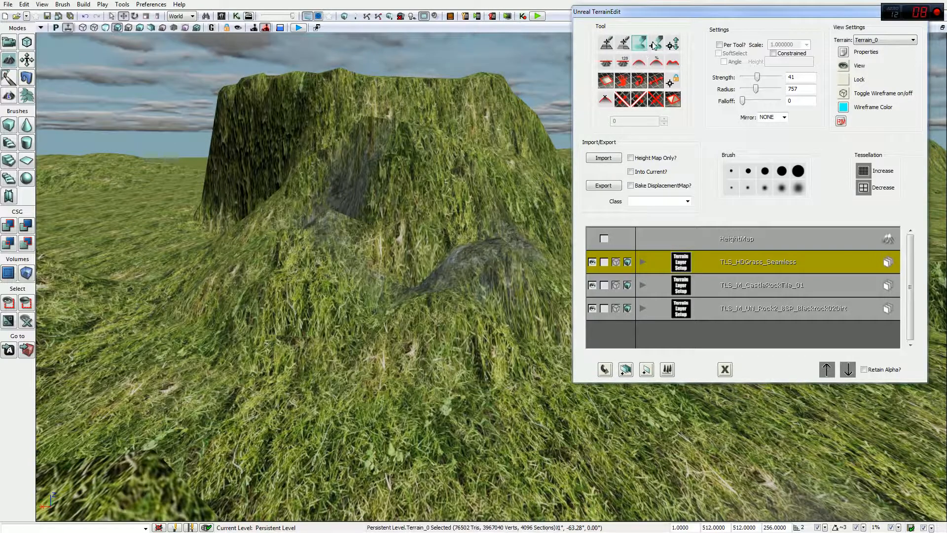
right_click_drag(401, 307, 602, 446)
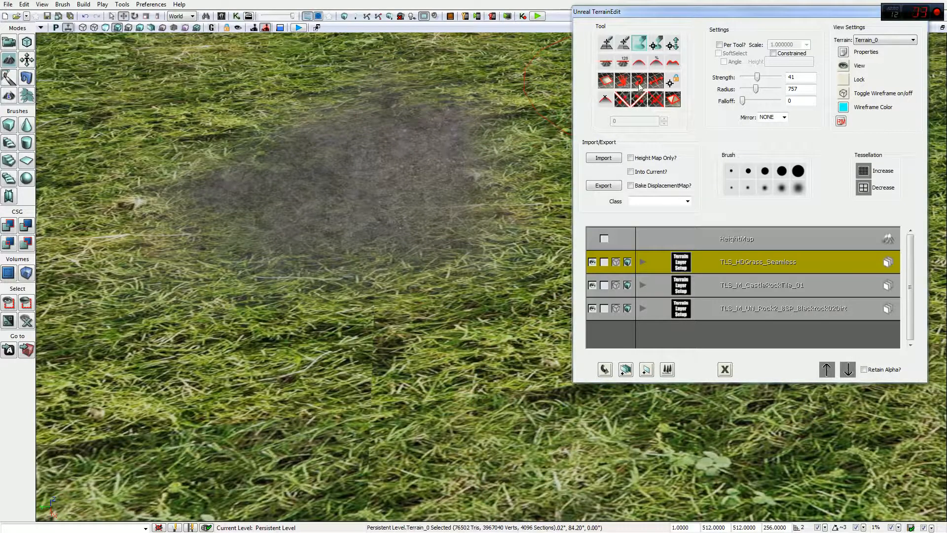
left_click(625, 82)
left_click_drag(351, 173, 462, 154, "ctrl")
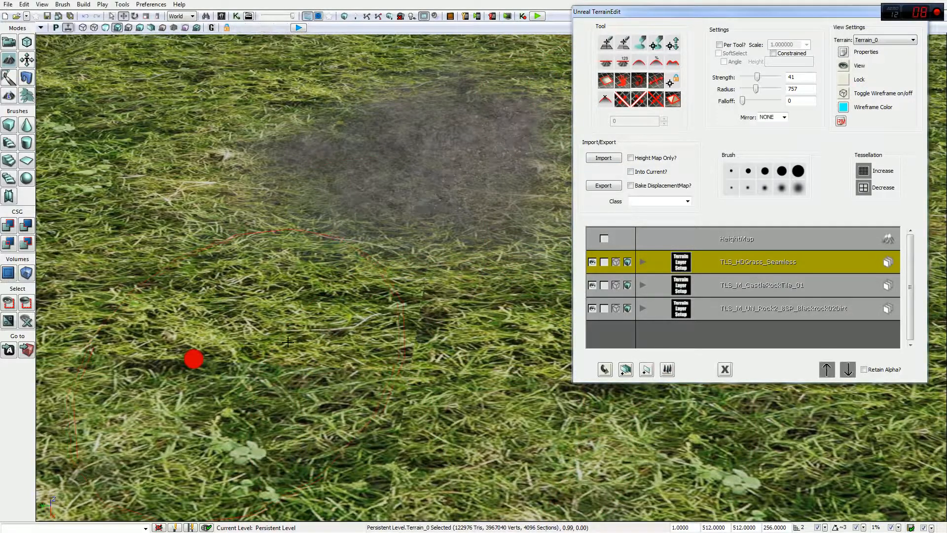
mouse_move(424, 279)
left_mouse_down()
mouse_move(351, 214)
mouse_move(372, 231)
left_mouse_up()
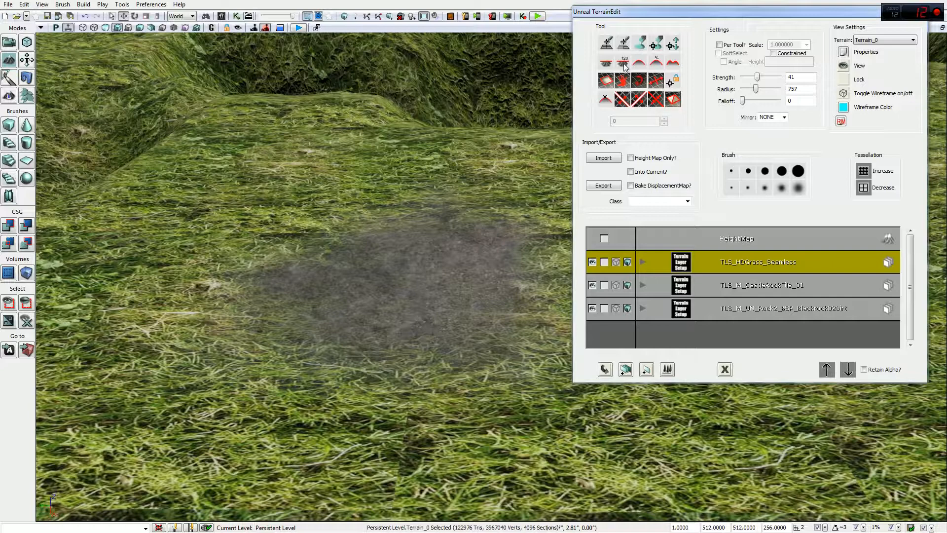
Step: Paint and smooth over the dark dirt patch, spreading it further
left_click(603, 64)
mouse_move(369, 317)
left_mouse_down("ctrl")
mouse_move(332, 328)
mouse_move(431, 273)
mouse_move(355, 273)
mouse_move(424, 330)
left_mouse_up("ctrl")
left_click(639, 61)
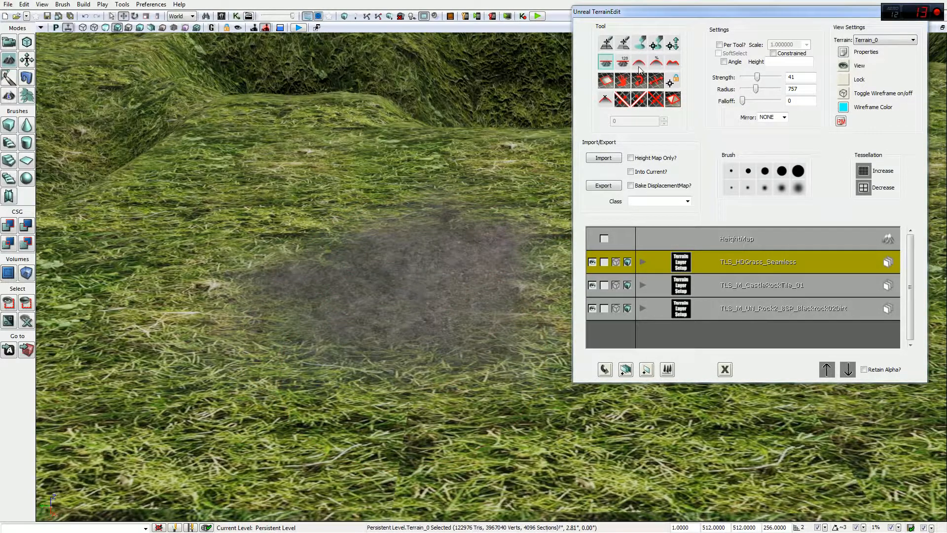
mouse_move(487, 289)
left_mouse_down("ctrl")
mouse_move(423, 328)
mouse_move(356, 275)
mouse_move(429, 271)
mouse_move(355, 271)
mouse_move(430, 271)
mouse_move(409, 404)
mouse_move(356, 273)
mouse_move(431, 272)
mouse_move(439, 230)
mouse_move(431, 274)
left_mouse_up("ctrl")
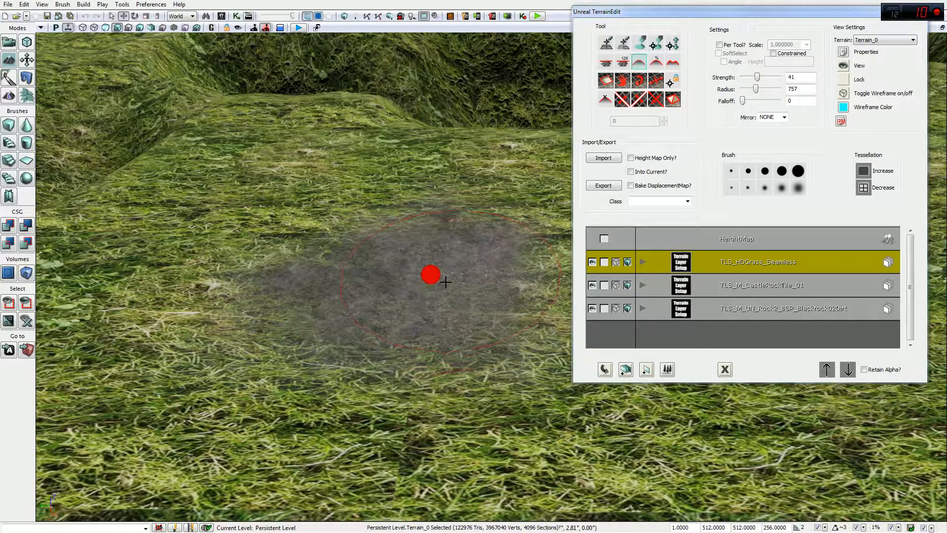
left_click(656, 62)
left_click(439, 231, "ctrl")
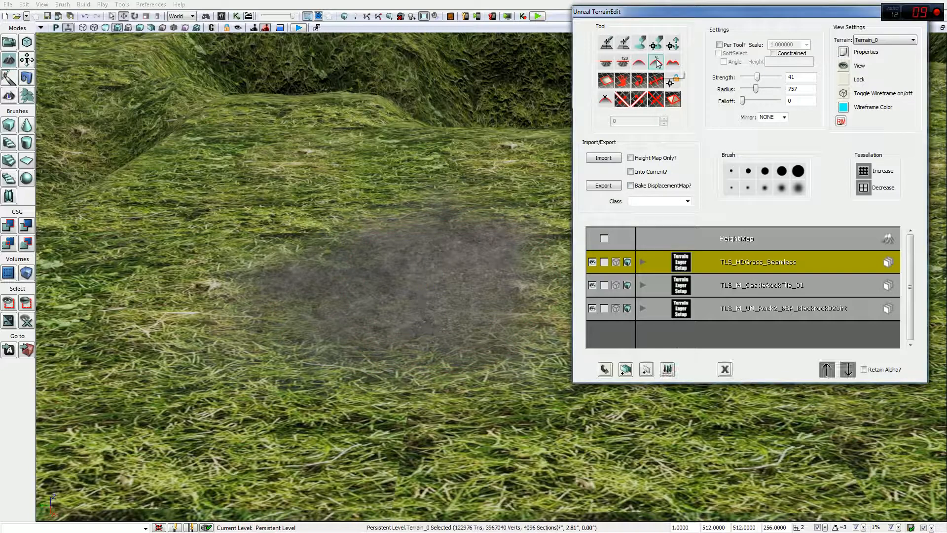
mouse_move(438, 231)
left_mouse_down("ctrl")
mouse_move(355, 273)
mouse_move(421, 327)
mouse_move(430, 273)
mouse_move(421, 330)
mouse_move(430, 274)
left_mouse_up("ctrl")
Step: Raise brush strength to 100 and paint the CastleRock layer across the dirt patch
left_click_drag(757, 77, 779, 77)
left_click(356, 275, "ctrl")
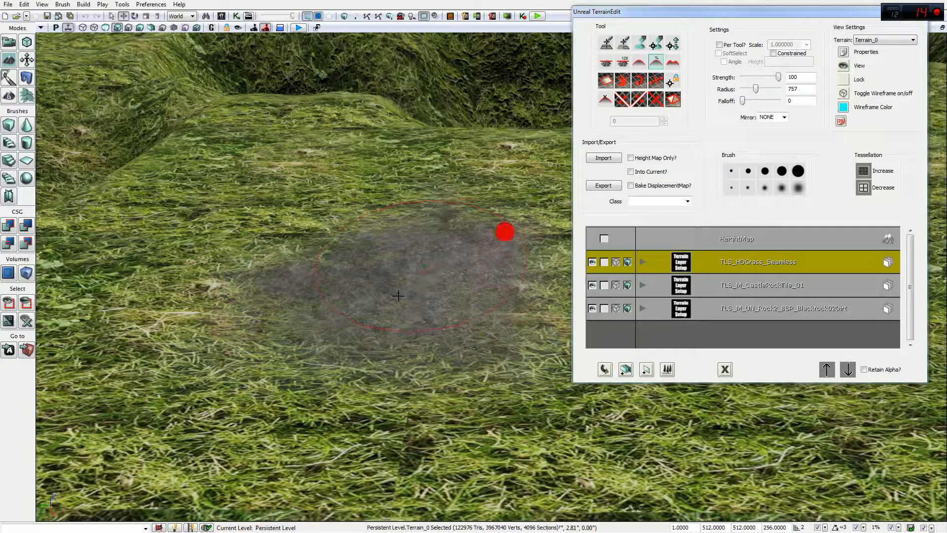
left_click(726, 242)
left_click(356, 271, "ctrl")
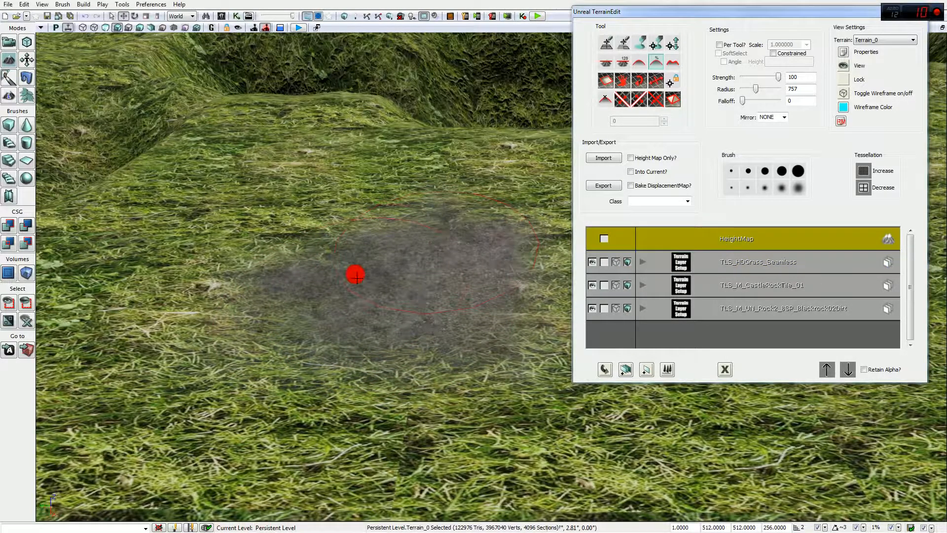
left_click(762, 282)
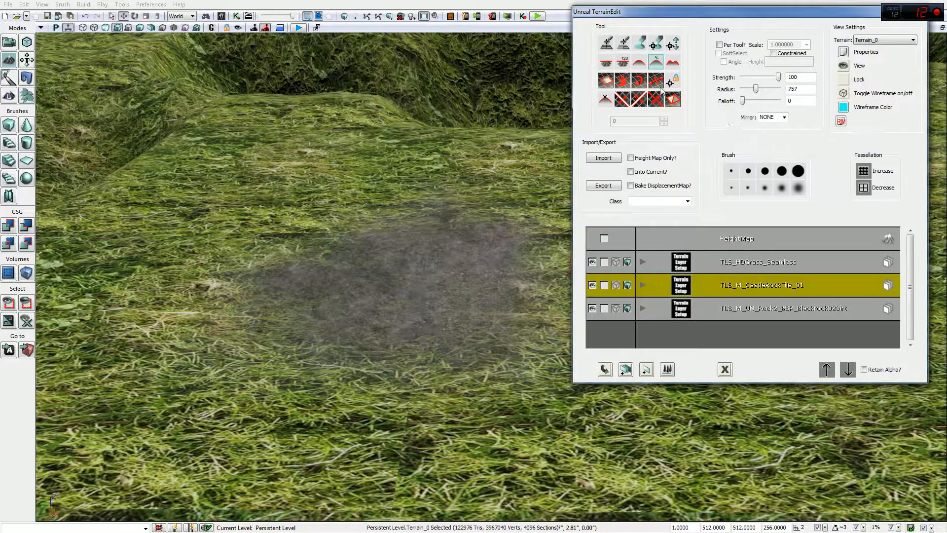
left_click(622, 80)
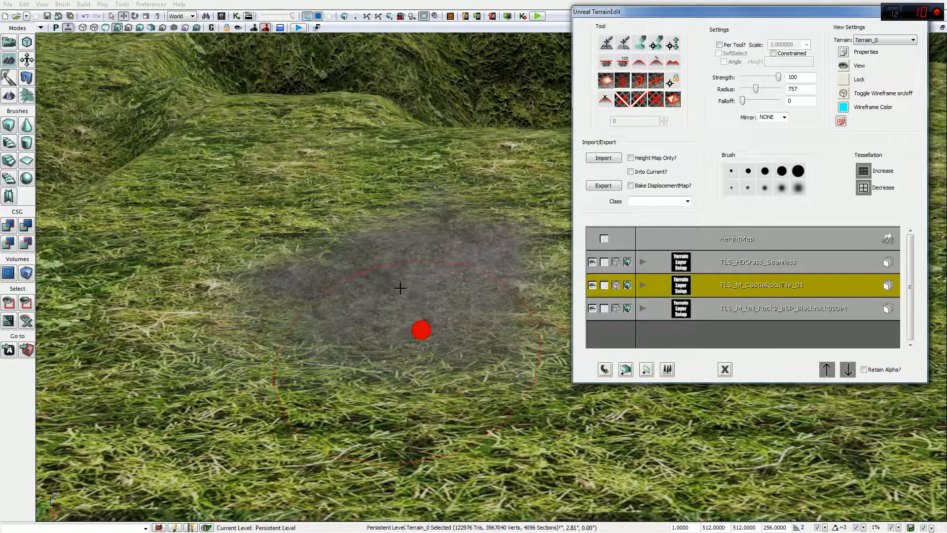
left_click_drag(488, 294, 361, 298, "ctrl")
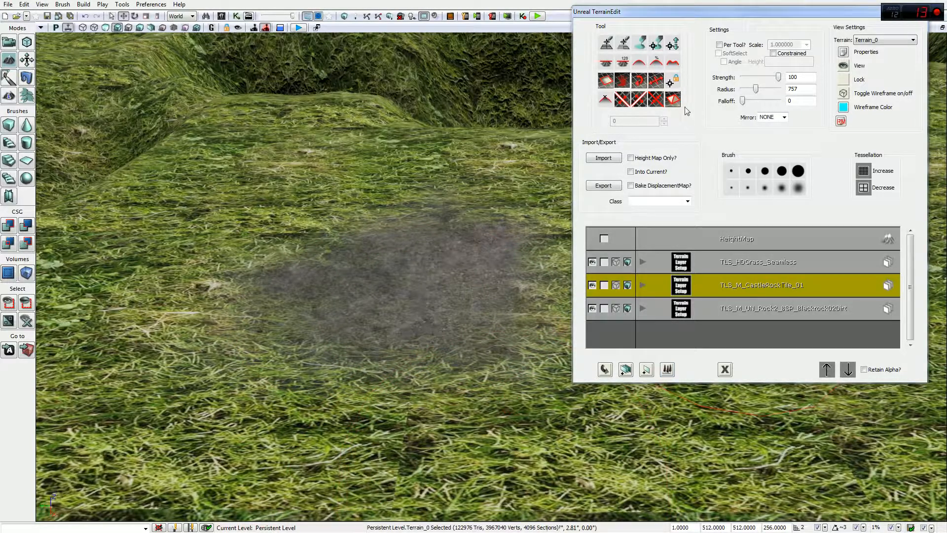
Step: Smooth and fade the dirt patch into the grass, then paint rock into the pit
left_click(639, 61)
mouse_move(498, 271)
left_mouse_down("ctrl")
mouse_move(422, 250)
mouse_move(385, 324)
mouse_move(459, 256)
mouse_move(355, 271)
mouse_move(505, 275)
mouse_move(450, 275)
mouse_move(370, 232)
mouse_move(430, 247)
mouse_move(333, 328)
mouse_move(322, 312)
mouse_move(465, 269)
mouse_move(355, 271)
mouse_move(431, 273)
mouse_move(437, 322)
mouse_move(429, 277)
left_mouse_up("ctrl")
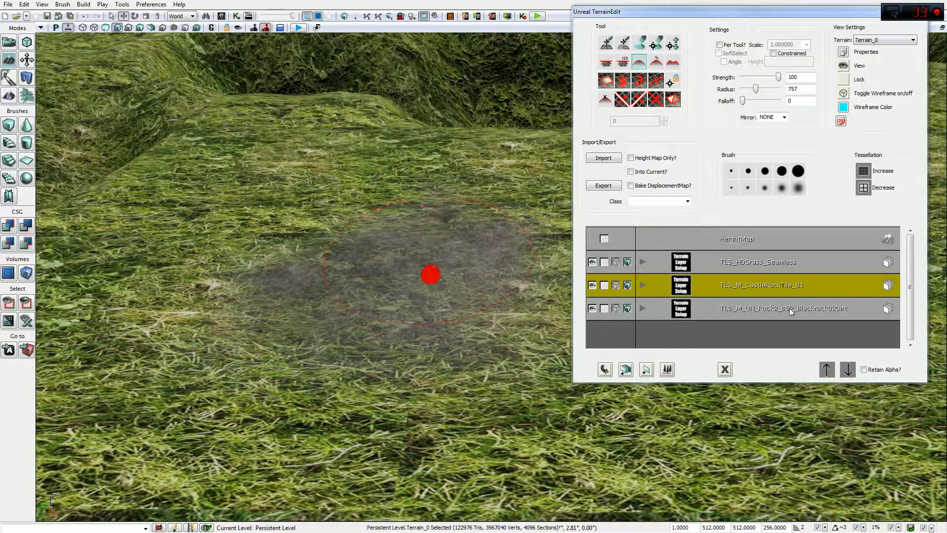
left_click(686, 308)
mouse_move(499, 276)
left_mouse_down("ctrl")
mouse_move(370, 232)
mouse_move(334, 328)
mouse_move(370, 232)
mouse_move(409, 405)
mouse_move(356, 273)
mouse_move(509, 404)
mouse_move(421, 330)
mouse_move(429, 326)
left_mouse_up("ctrl")
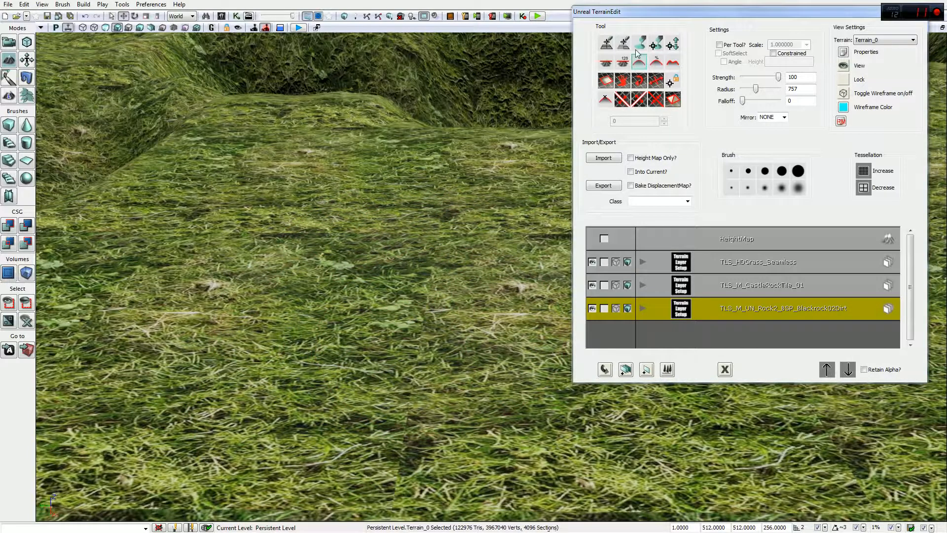
mouse_move(369, 324)
left_mouse_down()
mouse_move(335, 328)
mouse_move(408, 398)
mouse_move(493, 428)
mouse_move(490, 369)
mouse_move(355, 353)
mouse_move(213, 413)
mouse_move(186, 342)
mouse_move(212, 324)
mouse_move(192, 416)
mouse_move(391, 339)
mouse_move(517, 324)
left_mouse_up()
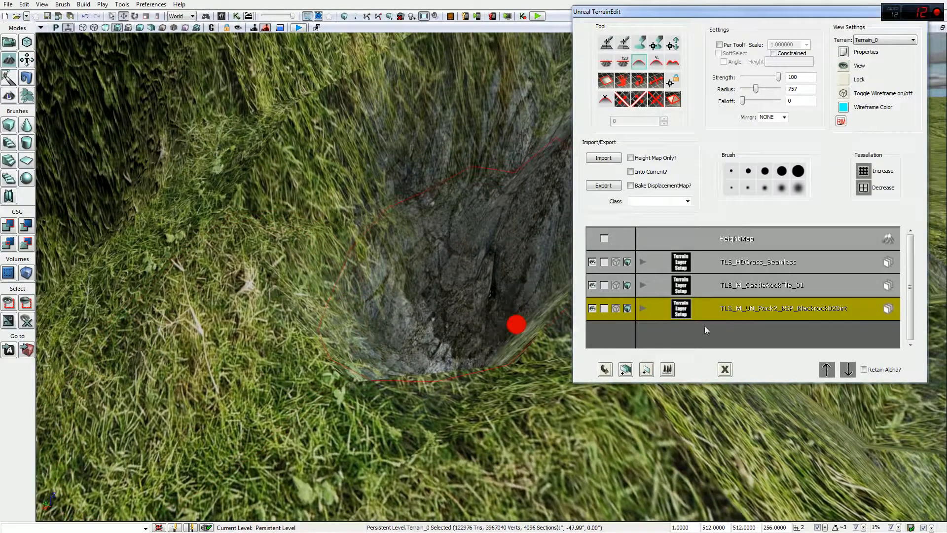
left_click(753, 285)
mouse_move(410, 451)
left_mouse_down("ctrl")
mouse_move(468, 242)
mouse_move(408, 450)
mouse_move(516, 324)
mouse_move(451, 291)
mouse_move(505, 324)
mouse_move(452, 257)
mouse_move(494, 262)
mouse_move(489, 173)
mouse_move(453, 153)
mouse_move(502, 223)
mouse_move(424, 200)
mouse_move(488, 224)
left_mouse_up("ctrl")
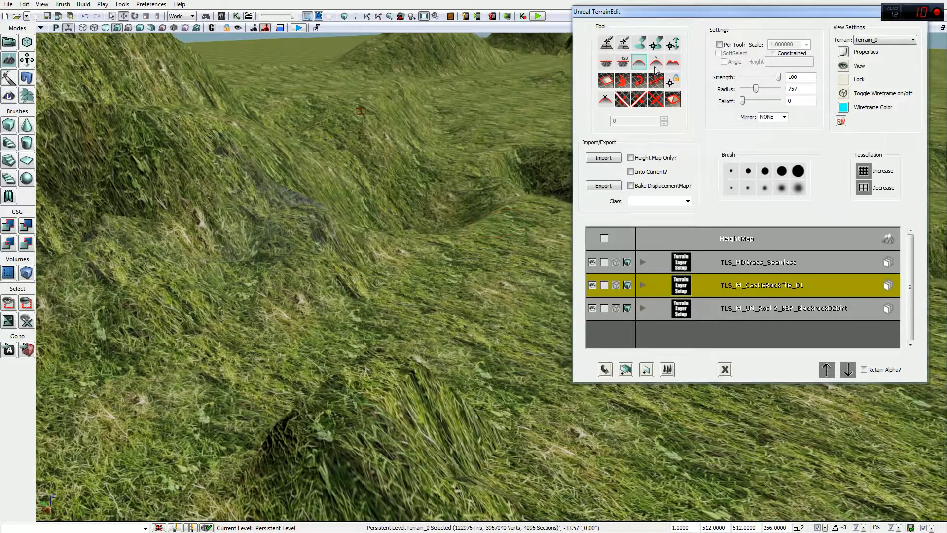
Step: Paint castle rock onto the grassy slope and the left hillside
left_click(656, 62)
mouse_move(535, 276)
left_mouse_down("ctrl")
mouse_move(476, 342)
mouse_move(496, 321)
mouse_move(358, 296)
mouse_move(302, 245)
mouse_move(325, 210)
mouse_move(358, 296)
mouse_move(326, 210)
mouse_move(275, 220)
mouse_move(368, 237)
mouse_move(357, 296)
left_mouse_up("ctrl")
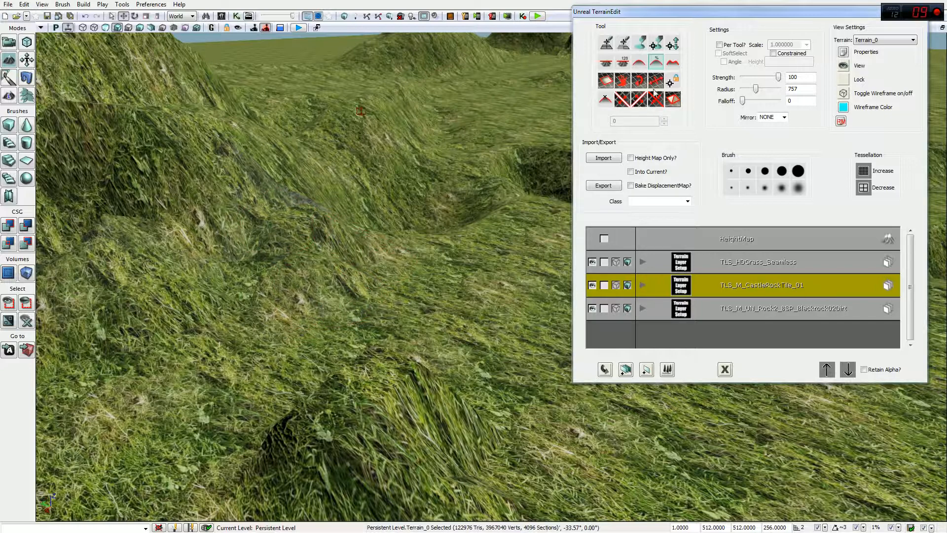
left_click(641, 46)
mouse_move(493, 318)
left_mouse_down("ctrl")
mouse_move(417, 351)
mouse_move(452, 367)
mouse_move(423, 362)
mouse_move(272, 423)
mouse_move(437, 477)
mouse_move(323, 453)
left_mouse_up("ctrl")
mouse_move(377, 401)
left_mouse_down("ctrl")
mouse_move(148, 215)
mouse_move(233, 197)
mouse_move(127, 235)
mouse_move(234, 197)
left_mouse_up("ctrl")
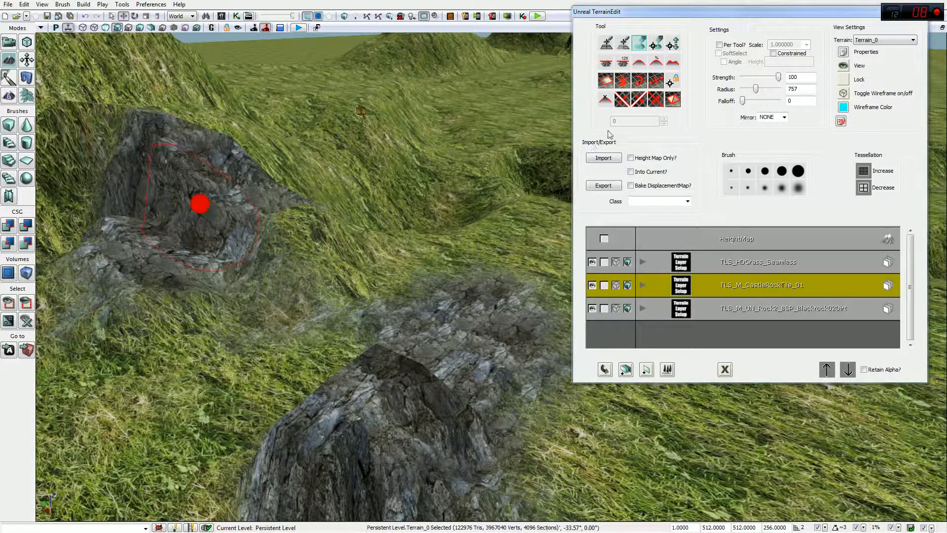
Step: Blend more rock over the slopes beside the outcrop, then select Blackrock02Dirt
left_click(656, 64)
mouse_move(353, 361)
left_mouse_down("ctrl")
mouse_move(385, 339)
mouse_move(385, 307)
mouse_move(298, 332)
mouse_move(417, 352)
left_mouse_up("ctrl")
mouse_move(484, 345)
left_mouse_down("ctrl")
mouse_move(497, 324)
mouse_move(459, 284)
mouse_move(341, 322)
mouse_move(419, 268)
mouse_move(370, 303)
mouse_move(429, 353)
mouse_move(366, 282)
mouse_move(305, 325)
mouse_move(213, 334)
mouse_move(283, 313)
mouse_move(260, 308)
left_mouse_up("ctrl")
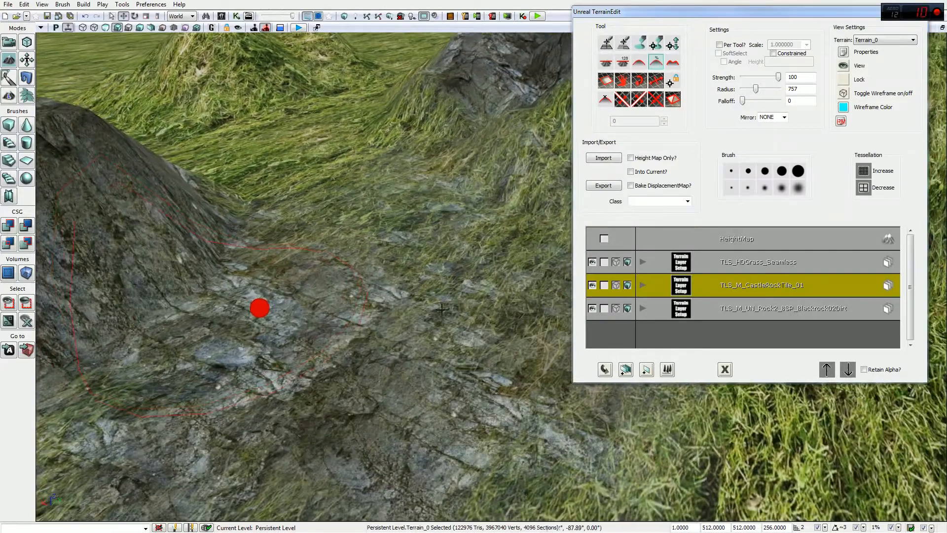
mouse_move(431, 252)
left_mouse_down("ctrl")
mouse_move(469, 223)
mouse_move(392, 372)
mouse_move(430, 253)
mouse_move(392, 371)
left_mouse_up("ctrl")
mouse_move(393, 228)
left_mouse_down("ctrl")
mouse_move(346, 297)
mouse_move(383, 365)
mouse_move(493, 273)
left_mouse_up("ctrl")
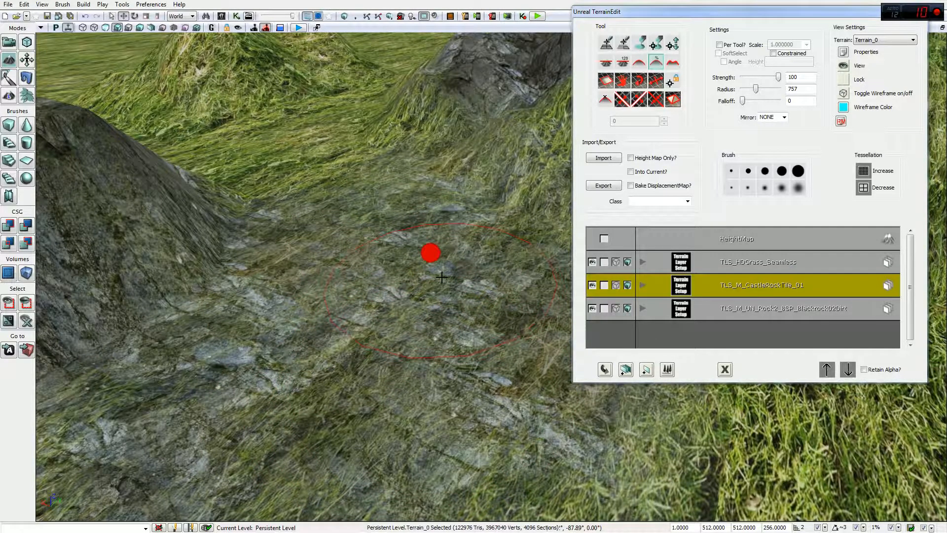
mouse_move(430, 253)
left_mouse_down()
mouse_move(364, 309)
mouse_move(444, 331)
mouse_move(547, 416)
mouse_move(442, 332)
mouse_move(395, 193)
mouse_move(318, 414)
mouse_move(457, 226)
mouse_move(318, 415)
mouse_move(395, 193)
mouse_move(252, 331)
left_mouse_up()
left_click_drag(492, 227, 407, 137, "ctrl")
mouse_move(429, 259)
right_mouse_down()
mouse_move(522, 262)
mouse_move(552, 285)
mouse_move(537, 214)
right_mouse_up()
left_click(758, 315)
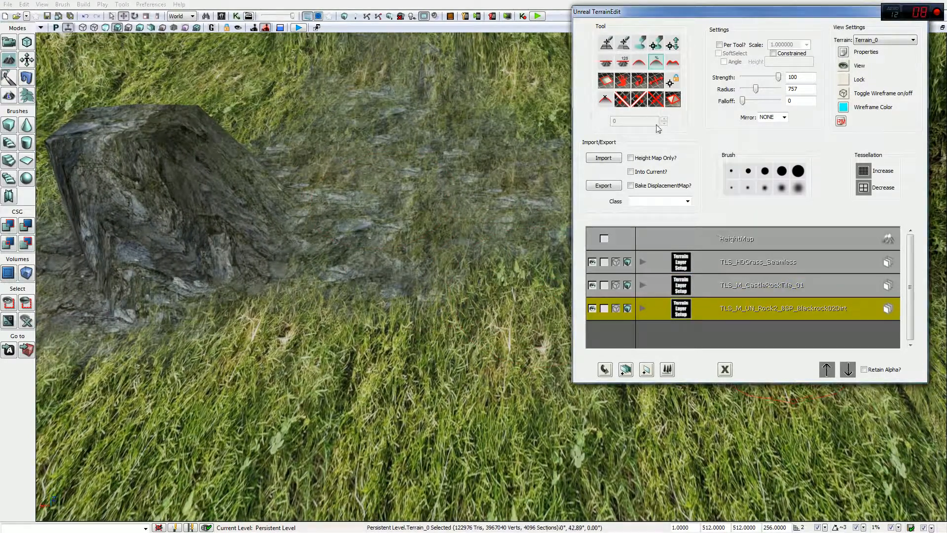
Step: Paint a dark dirt patch near the outcrop and smooth it into the grass
left_click(639, 44)
left_click_drag(395, 201, 439, 204, "ctrl")
left_click(657, 63)
mouse_move(499, 171)
left_mouse_down("ctrl")
mouse_move(387, 237)
mouse_move(450, 171)
mouse_move(405, 171)
mouse_move(317, 277)
mouse_move(451, 171)
mouse_move(347, 201)
mouse_move(493, 285)
mouse_move(449, 206)
mouse_move(300, 327)
mouse_move(446, 203)
mouse_move(297, 199)
left_mouse_up("ctrl")
mouse_move(319, 279)
left_mouse_down("ctrl")
mouse_move(455, 144)
mouse_move(493, 284)
mouse_move(376, 279)
mouse_move(496, 242)
mouse_move(395, 202)
mouse_move(495, 241)
mouse_move(447, 203)
left_mouse_up("ctrl")
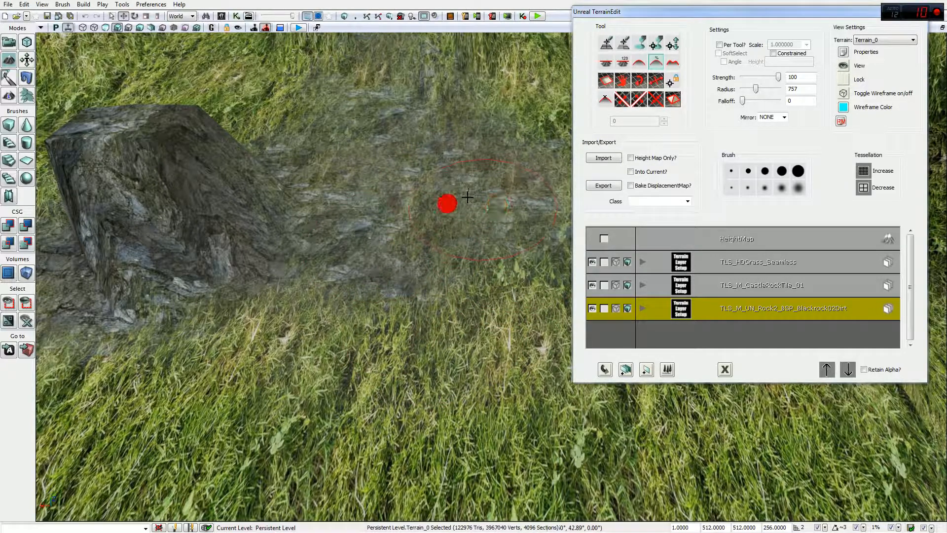
Step: Add patchy dirt to the grass with the Noise tool, then pick Flatten
left_click(674, 63)
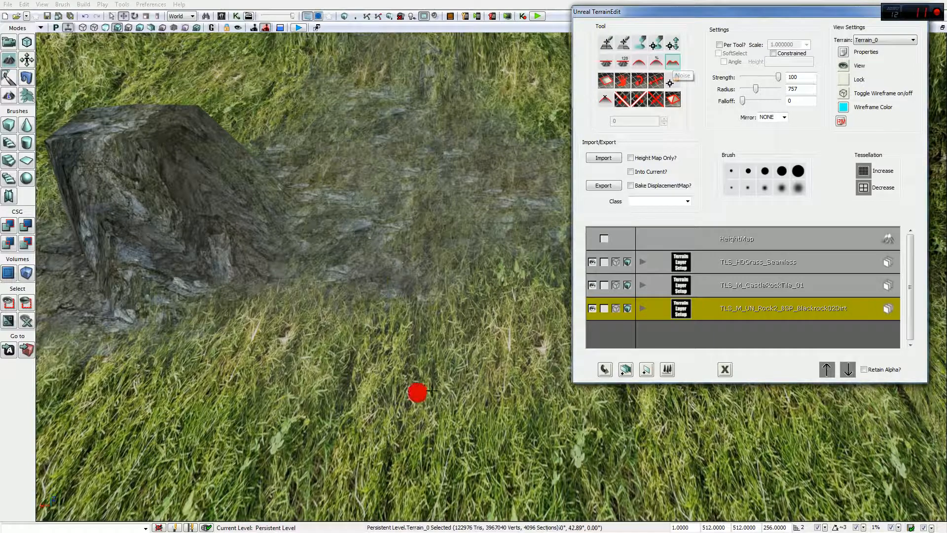
left_click_drag(432, 389, 451, 398, "ctrl")
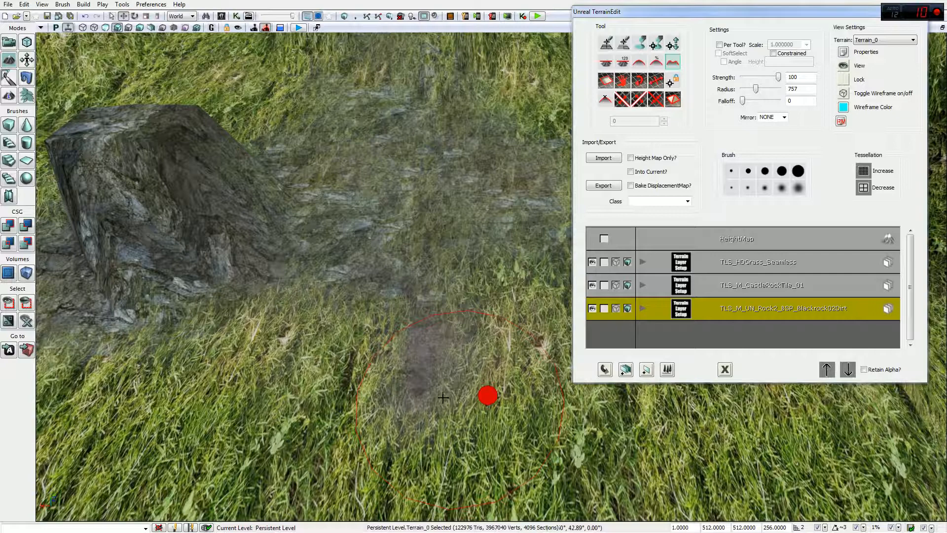
left_click_drag(443, 397, 459, 393, "ctrl")
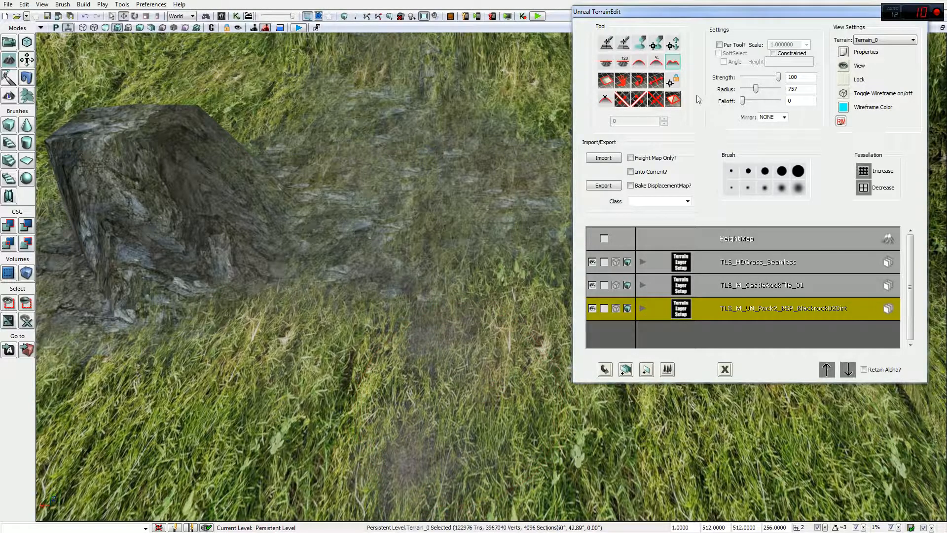
left_click(610, 64)
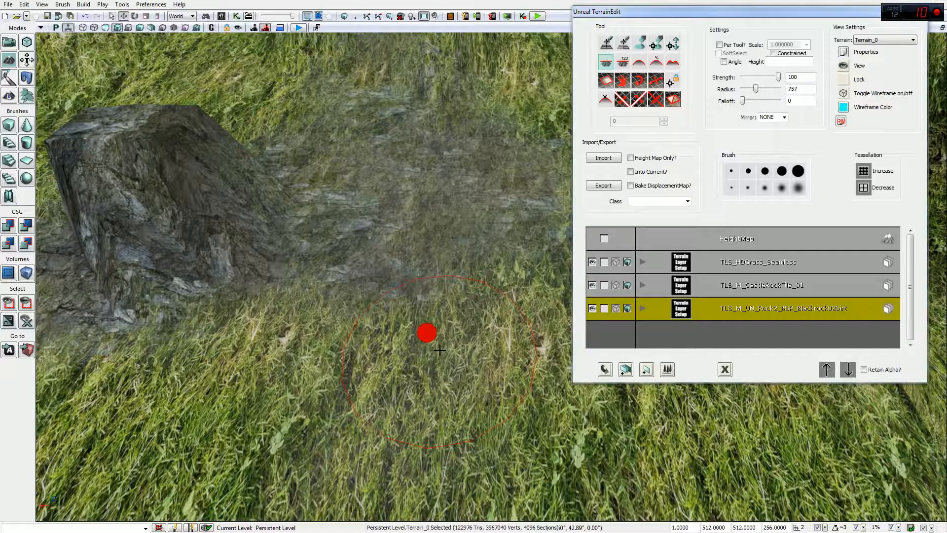
Step: Orbit to the rock stump and grassy ridge, then choose TLS_M_CastleRockTile_01 for painting
mouse_move(401, 313)
left_mouse_down("ctrl")
mouse_move(473, 366)
mouse_move(472, 351)
left_mouse_up("ctrl")
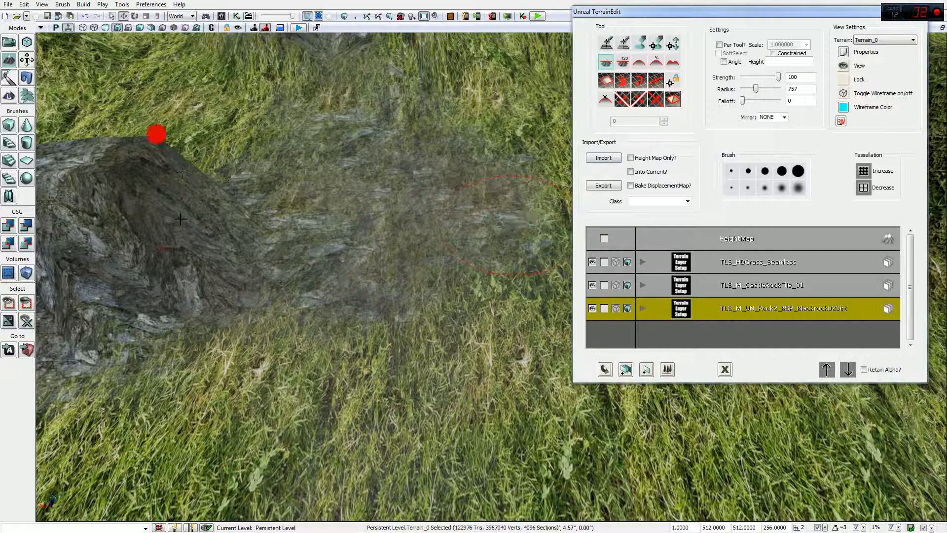
right_click_drag(443, 287, 443, 232)
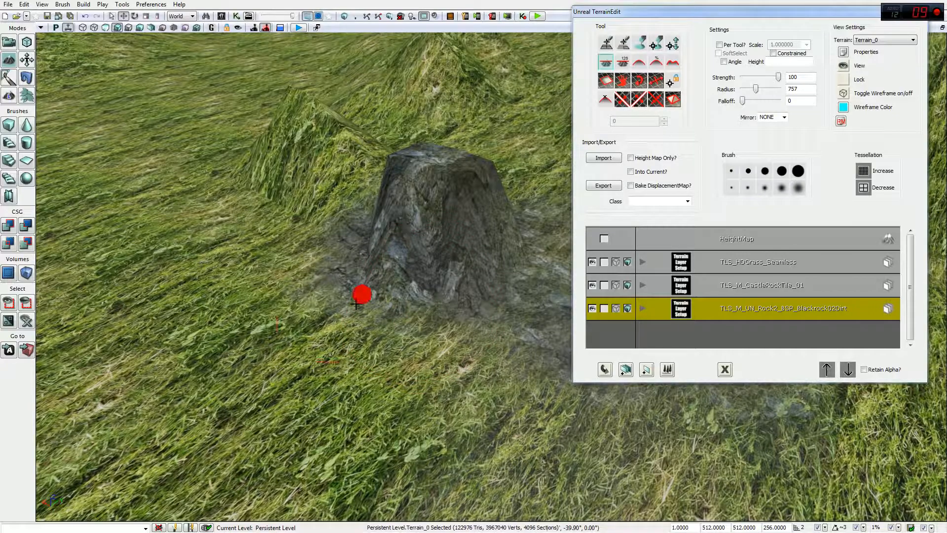
right_click_drag(375, 301, 468, 223)
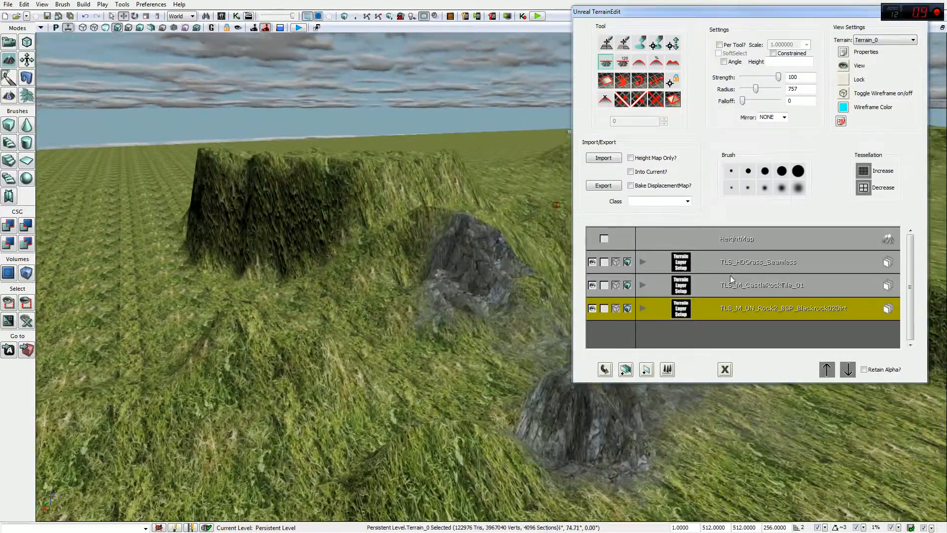
left_click(730, 282)
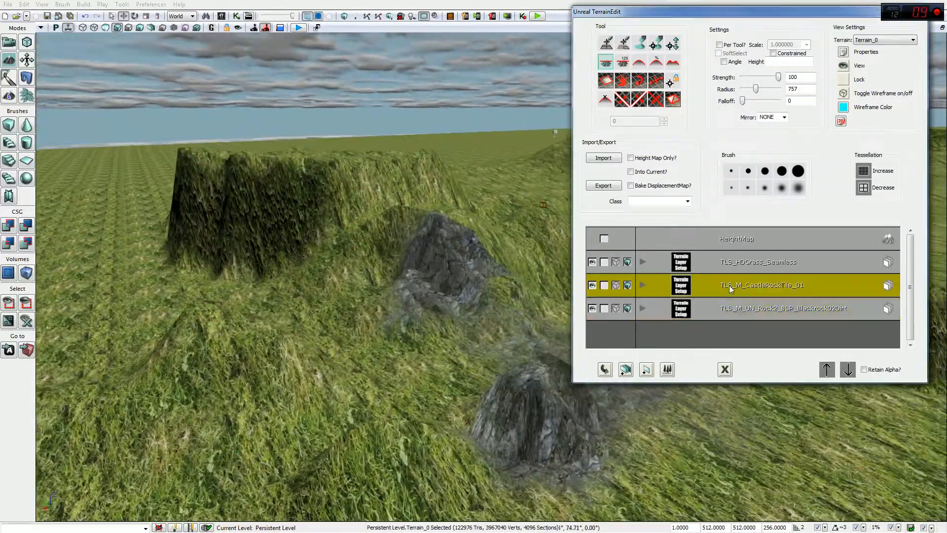
Step: Paint CastleRockTile rock across the cliff stump and grassy ridge top
mouse_move(287, 271)
left_mouse_down("ctrl")
mouse_move(201, 211)
mouse_move(233, 163)
left_mouse_up("ctrl")
left_click_drag(318, 226, 289, 210, "ctrl")
left_click(640, 43)
mouse_move(398, 200)
left_mouse_down("ctrl")
mouse_move(317, 226)
mouse_move(221, 211)
mouse_move(321, 165)
mouse_move(268, 221)
left_mouse_up("ctrl")
left_click_drag(396, 192, 381, 196, "ctrl")
Step: Extend the rock over the lower mound and the grass on its right
mouse_move(219, 319)
left_mouse_down("ctrl")
mouse_move(195, 343)
mouse_move(186, 318)
mouse_move(152, 338)
mouse_move(271, 349)
mouse_move(243, 338)
mouse_move(332, 402)
mouse_move(380, 419)
mouse_move(447, 475)
mouse_move(444, 459)
mouse_move(301, 481)
mouse_move(222, 385)
mouse_move(251, 322)
mouse_move(312, 343)
mouse_move(391, 273)
mouse_move(433, 258)
mouse_move(359, 296)
mouse_move(459, 237)
mouse_move(472, 216)
mouse_move(501, 264)
mouse_move(482, 230)
left_mouse_up("ctrl")
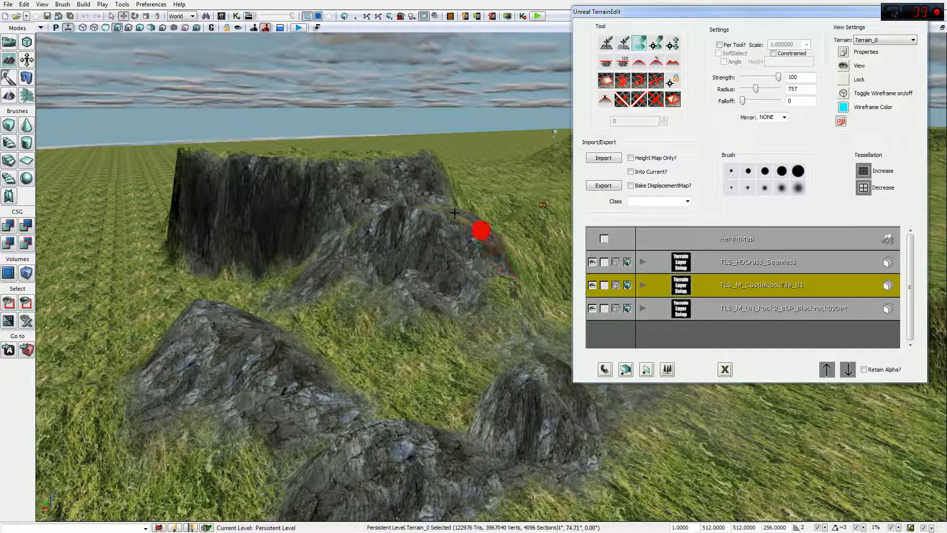
mouse_move(325, 240)
left_mouse_down("ctrl")
mouse_move(281, 294)
mouse_move(389, 321)
mouse_move(490, 281)
mouse_move(504, 300)
mouse_move(355, 276)
mouse_move(410, 303)
mouse_move(454, 245)
mouse_move(434, 212)
mouse_move(451, 250)
mouse_move(434, 237)
left_mouse_up("ctrl")
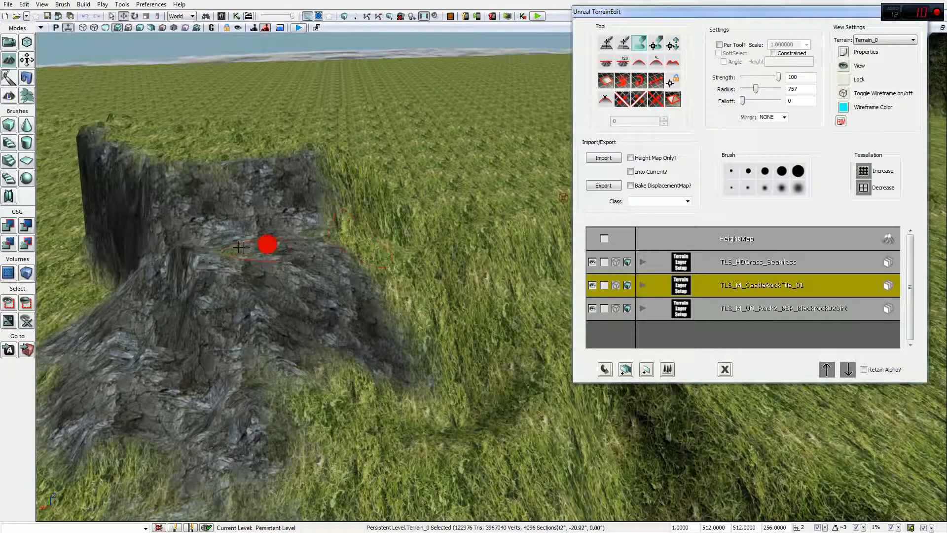
mouse_move(375, 338)
left_mouse_down("ctrl")
mouse_move(408, 277)
mouse_move(387, 270)
mouse_move(448, 268)
mouse_move(395, 316)
left_mouse_up("ctrl")
mouse_move(316, 236)
left_mouse_down("ctrl")
mouse_move(355, 199)
mouse_move(431, 226)
mouse_move(488, 217)
mouse_move(452, 290)
left_mouse_up("ctrl")
mouse_move(402, 252)
left_mouse_down("ctrl")
mouse_move(429, 276)
mouse_move(495, 296)
mouse_move(531, 250)
mouse_move(527, 279)
mouse_move(326, 364)
mouse_move(230, 311)
left_mouse_up("ctrl")
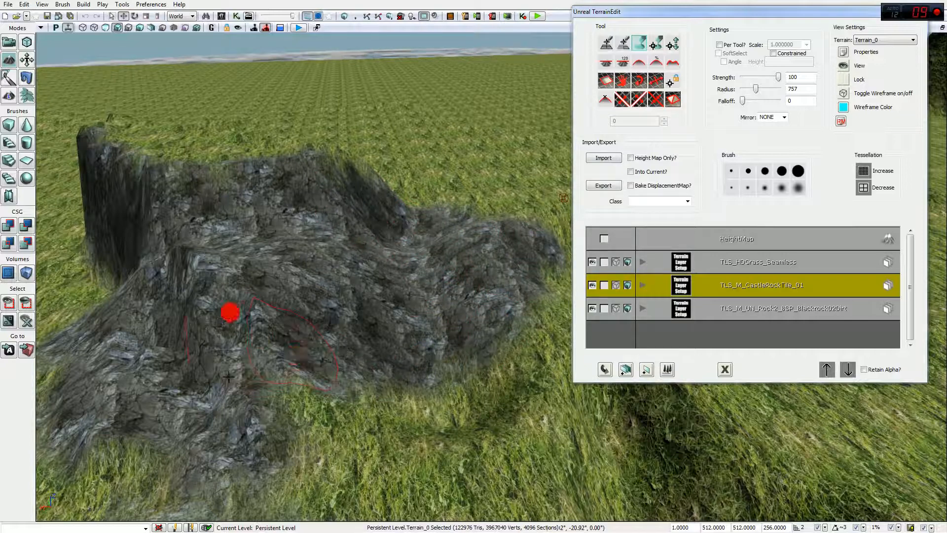
Step: Brush brown Blackrock02Dirt onto the rock, then select HDGrass_Seamless
left_click(756, 311)
mouse_move(317, 260)
left_mouse_down("ctrl")
mouse_move(177, 377)
mouse_move(413, 298)
mouse_move(295, 225)
mouse_move(173, 201)
mouse_move(264, 378)
left_mouse_up("ctrl")
left_click(756, 265)
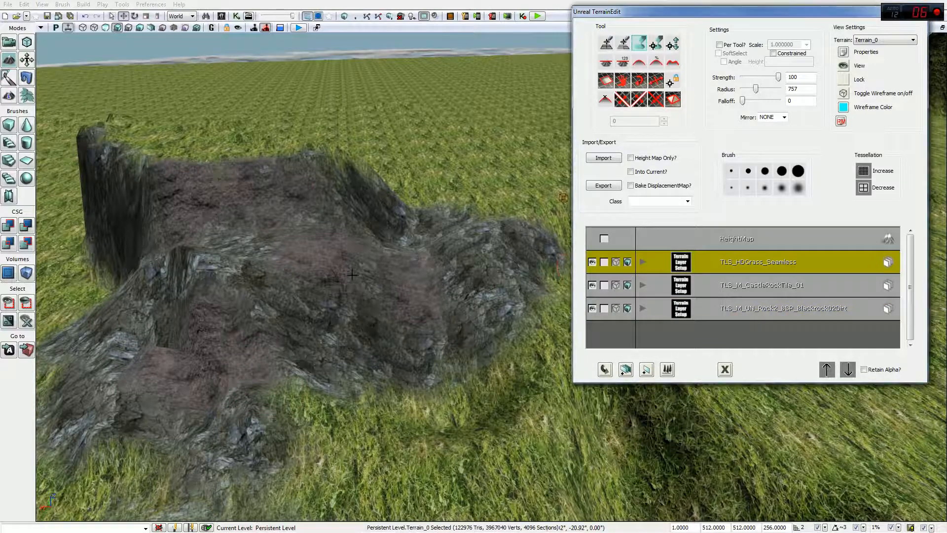
Step: Paint an HDGrass_Seamless patch on the rock slope, repaint CastleRockTile, and launch Play in Editor
left_click_drag(400, 267, 289, 171, "ctrl")
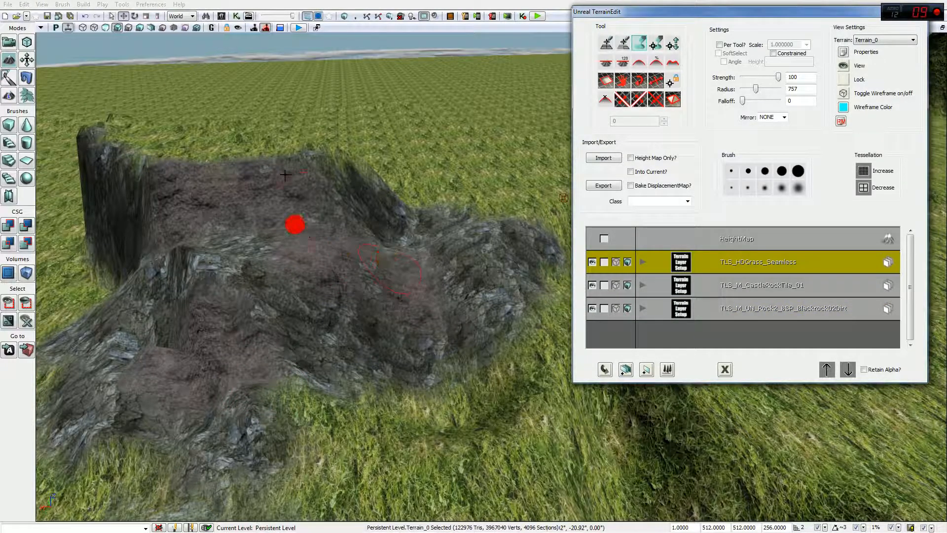
left_click(292, 239, "ctrl")
key("Down")
mouse_move(292, 239)
left_mouse_down("ctrl")
mouse_move(255, 298)
mouse_move(148, 383)
mouse_move(204, 434)
mouse_move(226, 472)
mouse_move(494, 370)
mouse_move(512, 309)
mouse_move(439, 345)
mouse_move(421, 278)
mouse_move(423, 290)
mouse_move(450, 299)
mouse_move(275, 328)
mouse_move(486, 373)
left_mouse_up("ctrl")
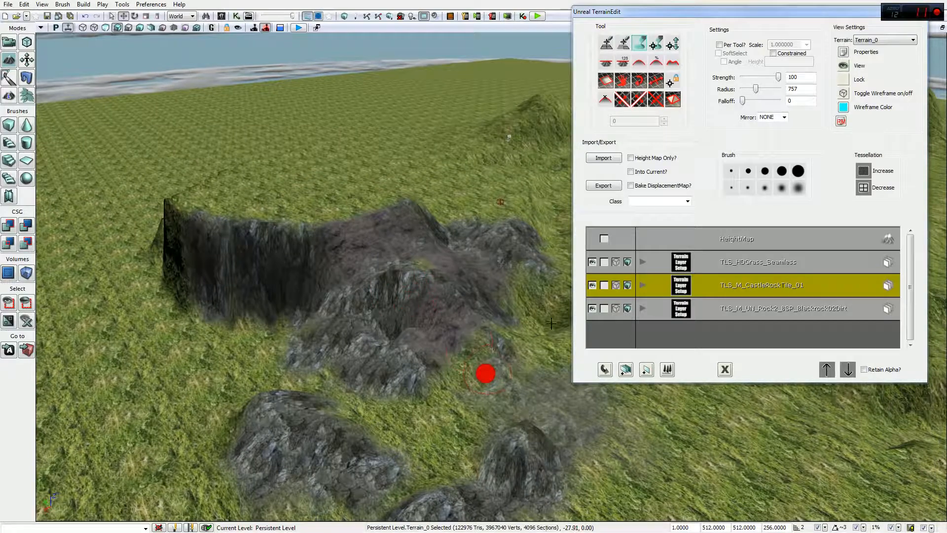
left_click(538, 18)
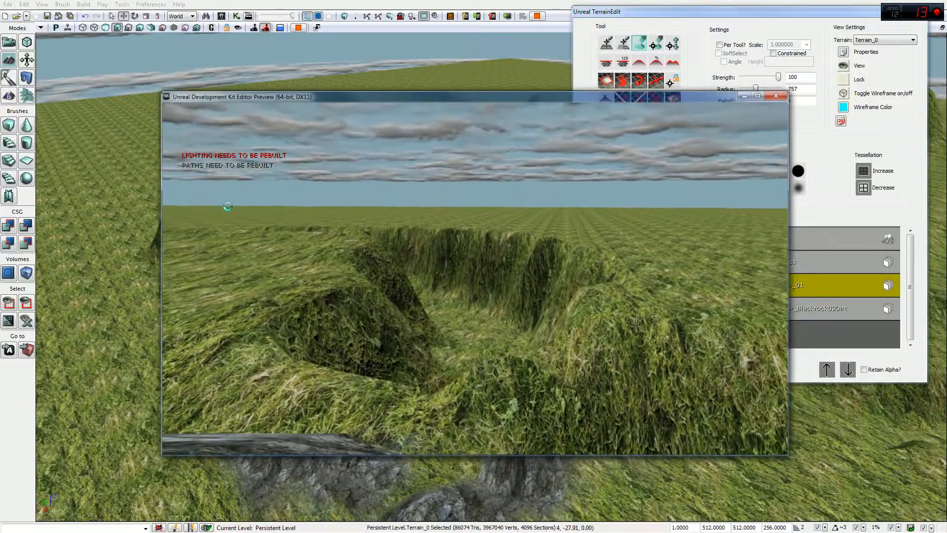
Step: Exit the preview, decline the tessellation increase, and turn on the terrain wireframe overlay
key("Escape")
right_click_drag(367, 266, 351, 277)
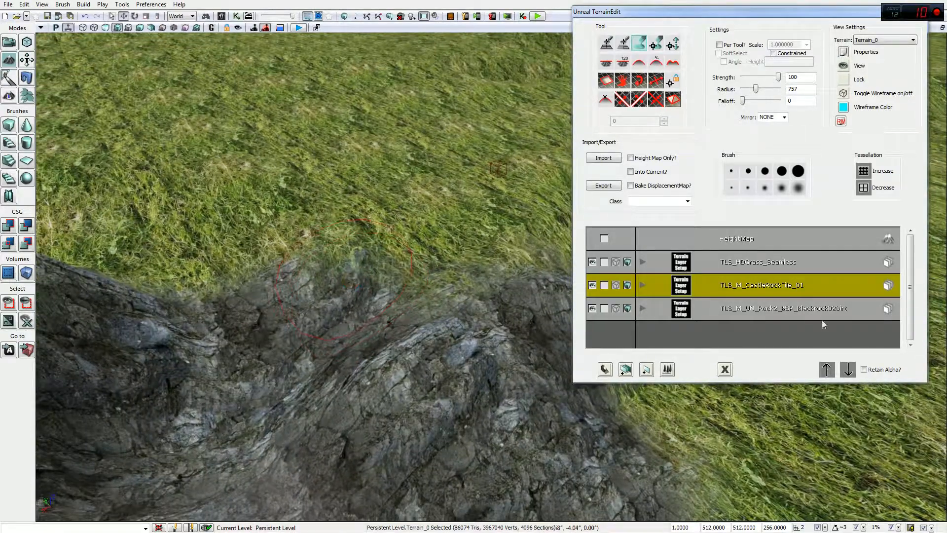
left_click(864, 172)
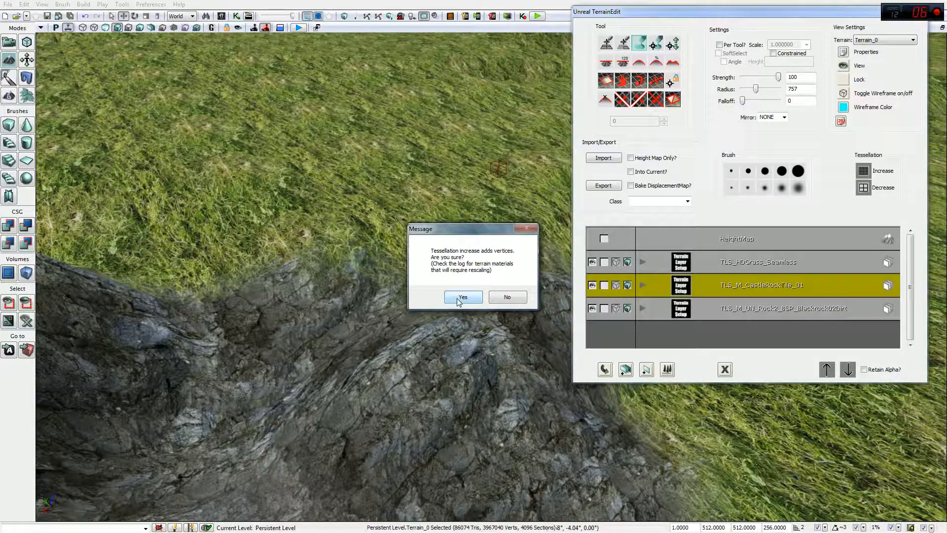
left_click(509, 298)
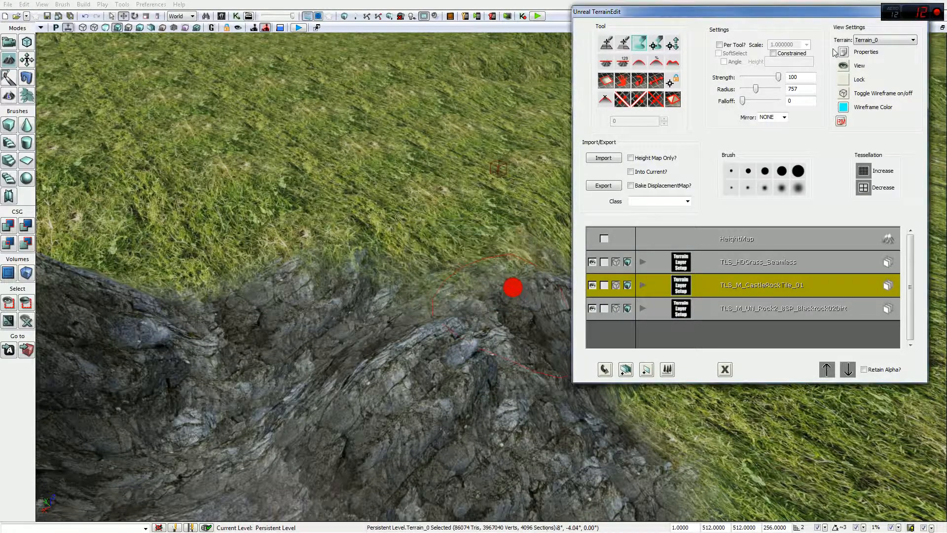
left_click(844, 94)
mouse_move(438, 205)
right_mouse_down()
mouse_move(453, 157)
mouse_move(465, 158)
mouse_move(429, 163)
mouse_move(427, 173)
mouse_move(457, 195)
right_mouse_up()
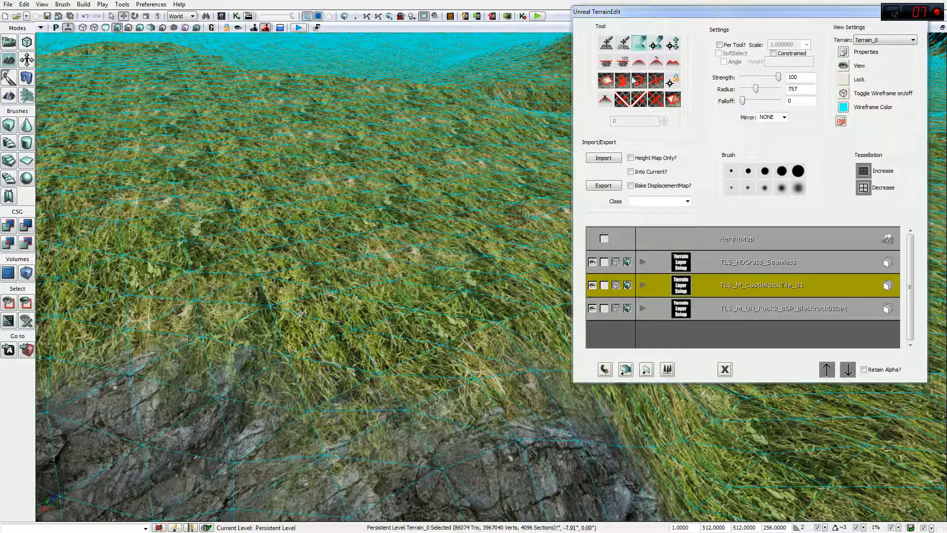
Step: Place a flat translucent blue plane on the grassy slope, raise terrain around it, and open the Content Browser
left_click(608, 81)
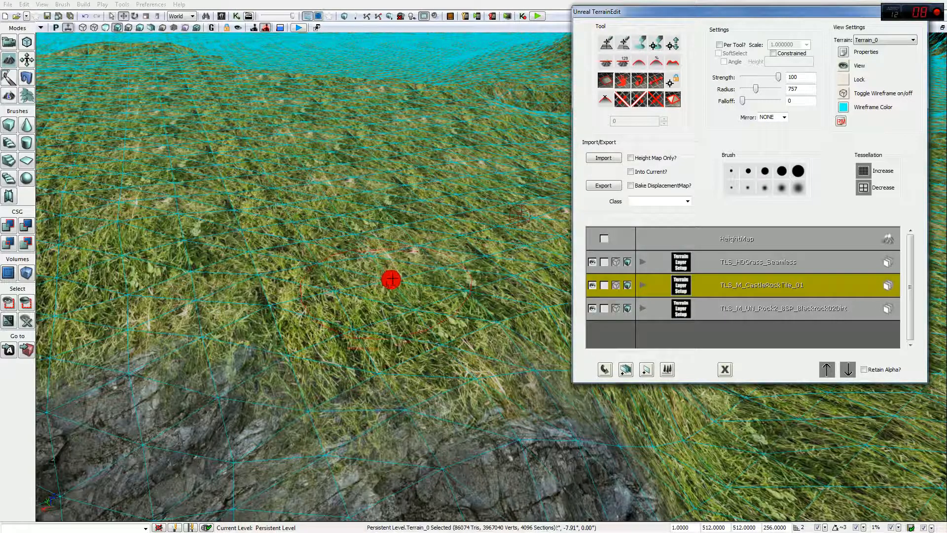
left_click(405, 252)
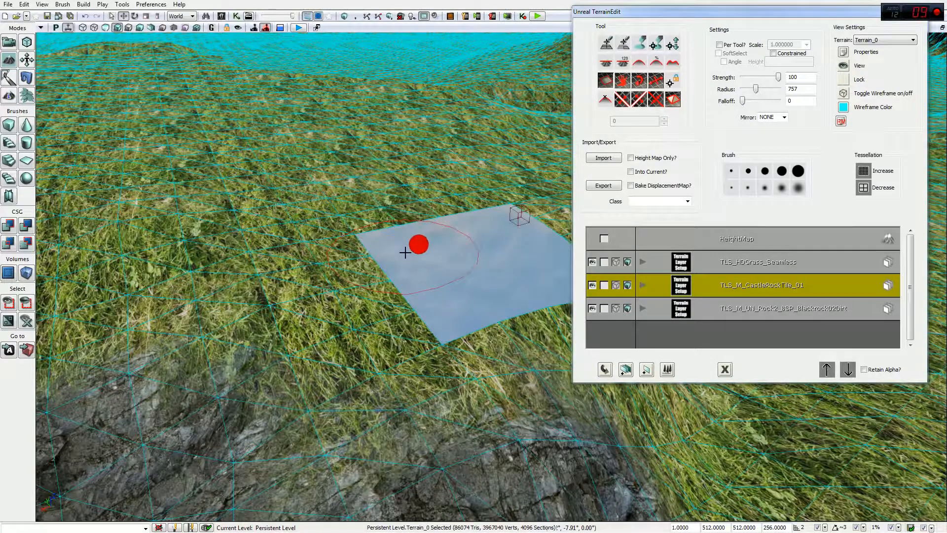
left_click_drag(407, 252, 407, 227)
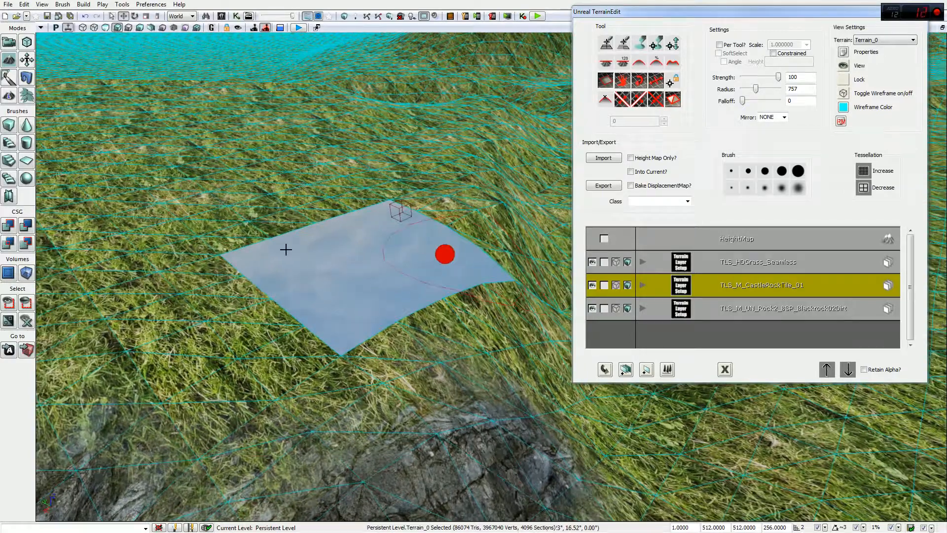
left_click(220, 213)
left_click_drag(292, 205, 374, 187)
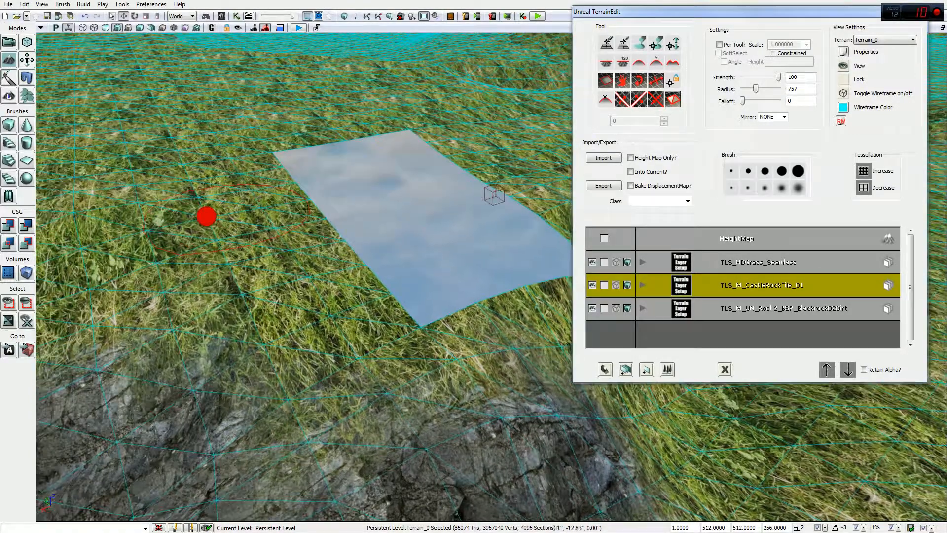
left_click(377, 175, "ctrl")
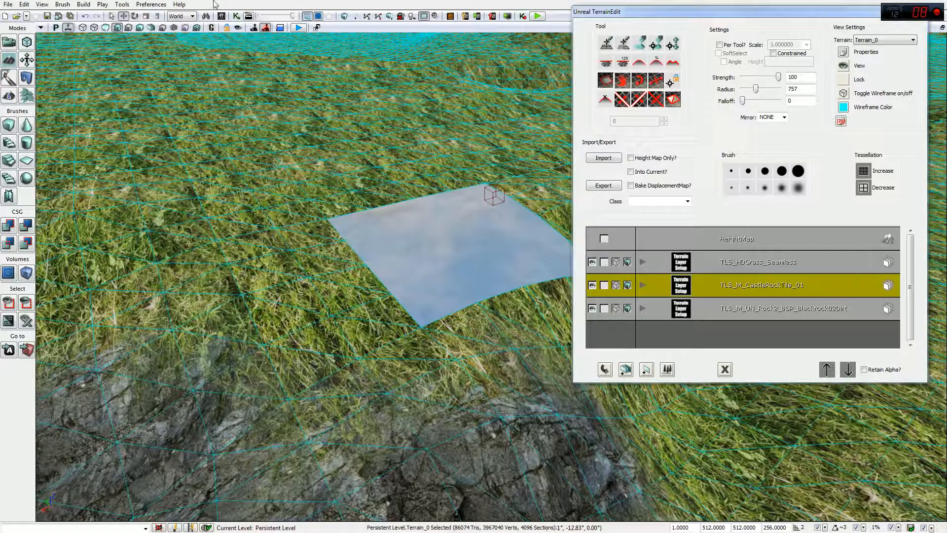
left_click(222, 15)
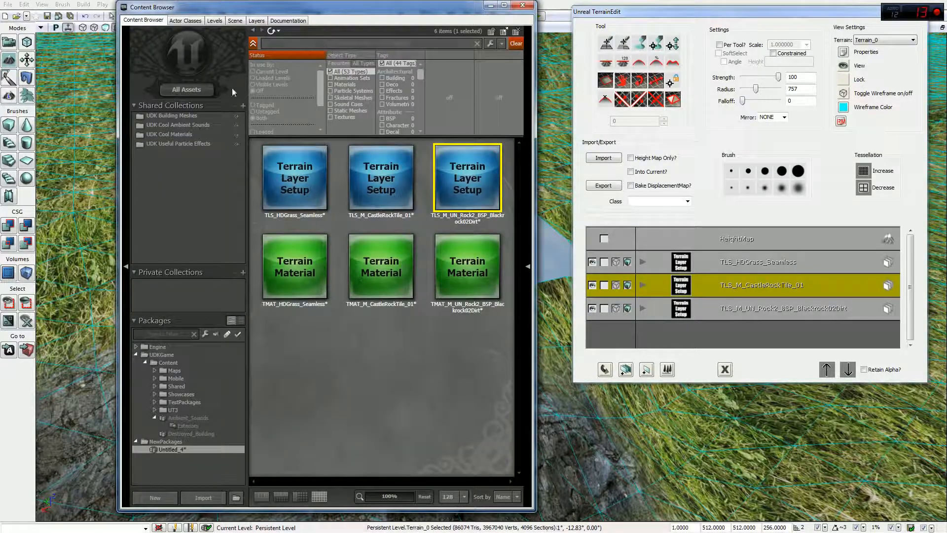
Step: Search all assets for 'grass', move and close the Content Browser, then request a tessellation increase
left_click(205, 92)
type("grass")
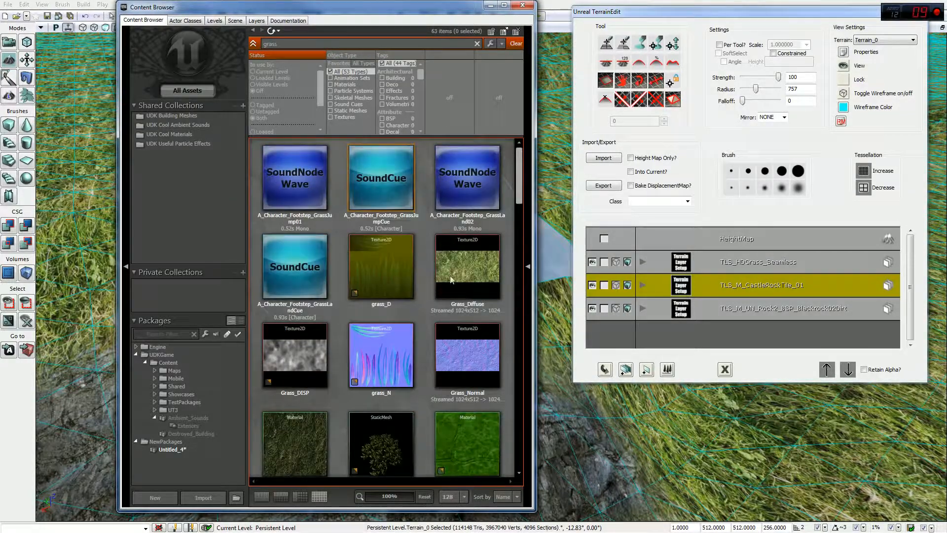
mouse_move(472, 284)
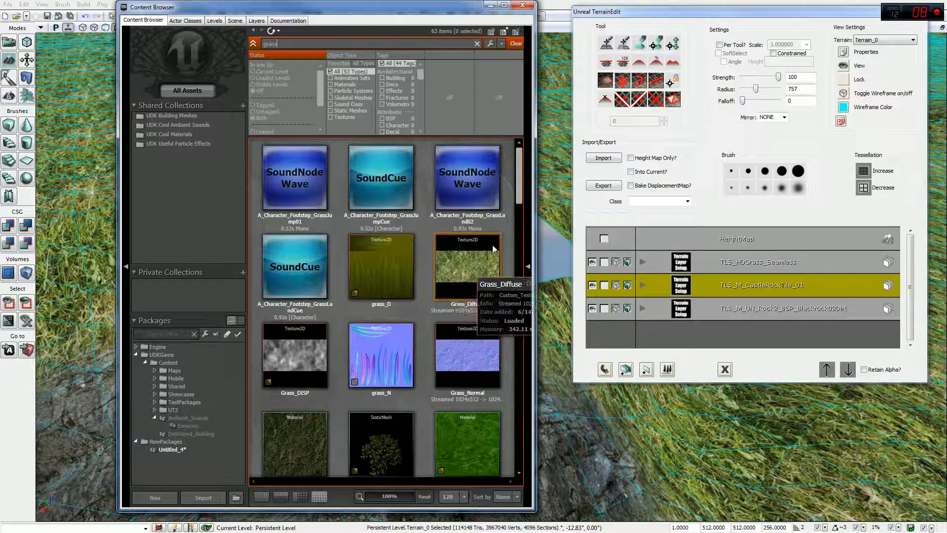
left_click_drag(410, 7, 809, 213)
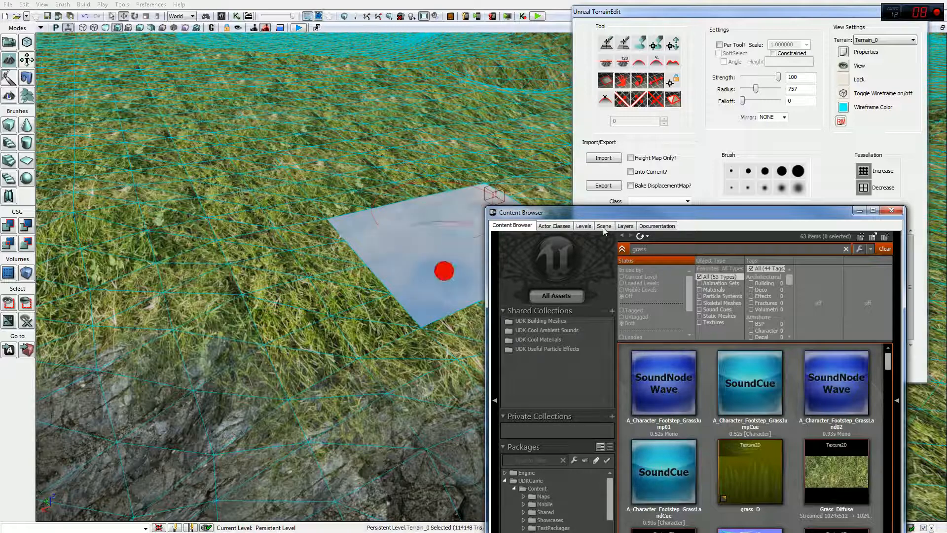
left_click_drag(655, 211, 567, 194)
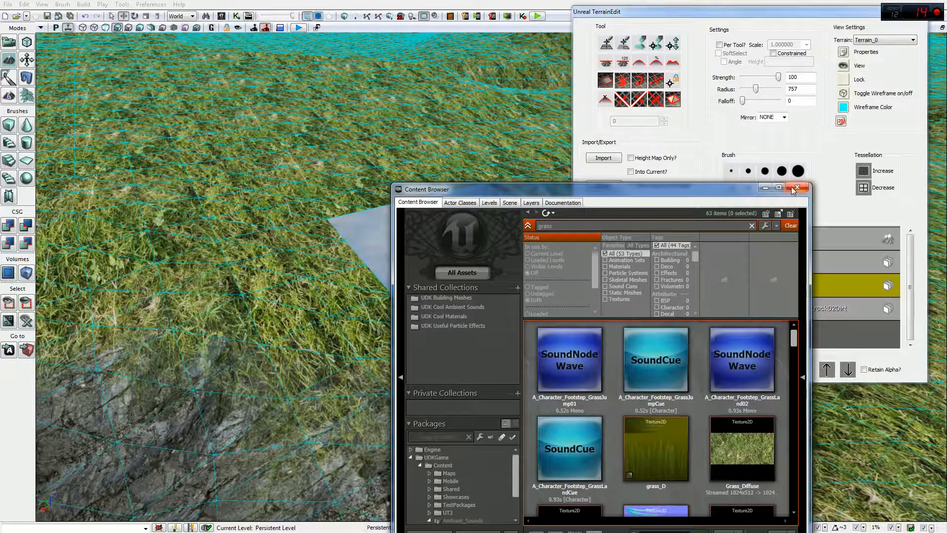
left_click(795, 192)
left_click(865, 171)
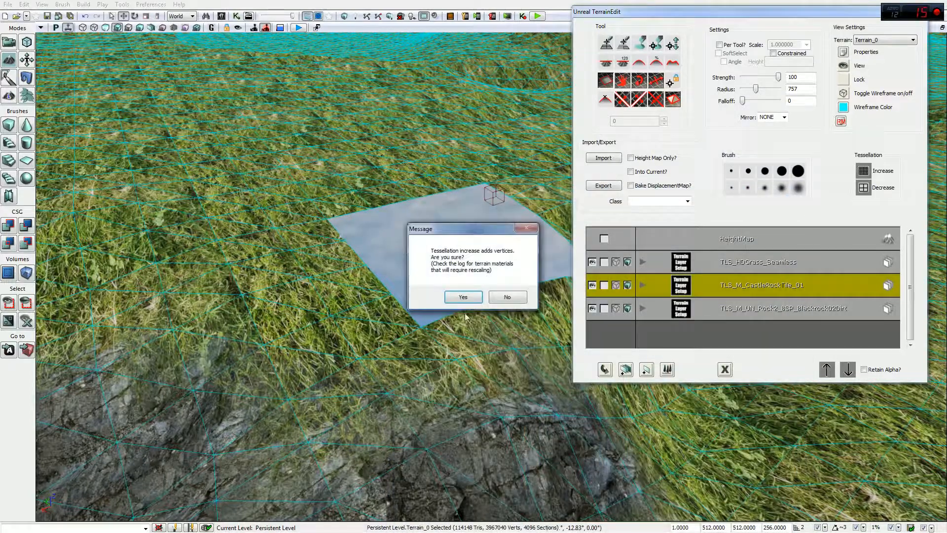
Step: Confirm the tessellation increase, then repeatedly raise and sink terrain patches around the blue plane
left_click(463, 297)
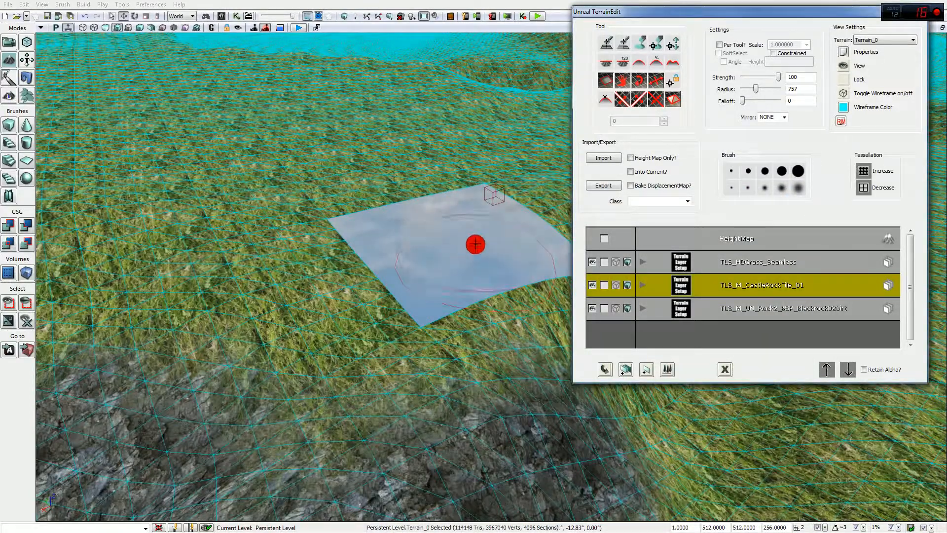
left_click(462, 239, "ctrl")
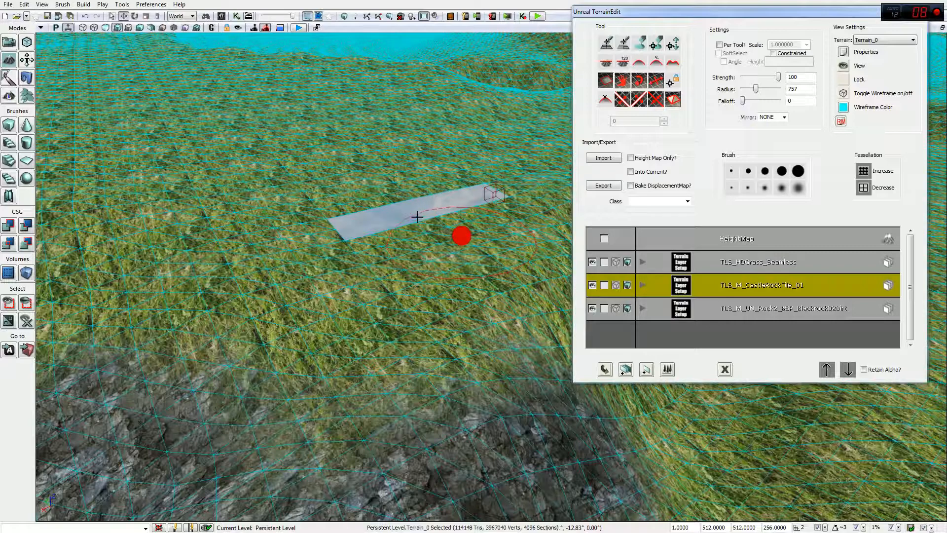
left_click(463, 197, "ctrl")
right_click(437, 238, "ctrl")
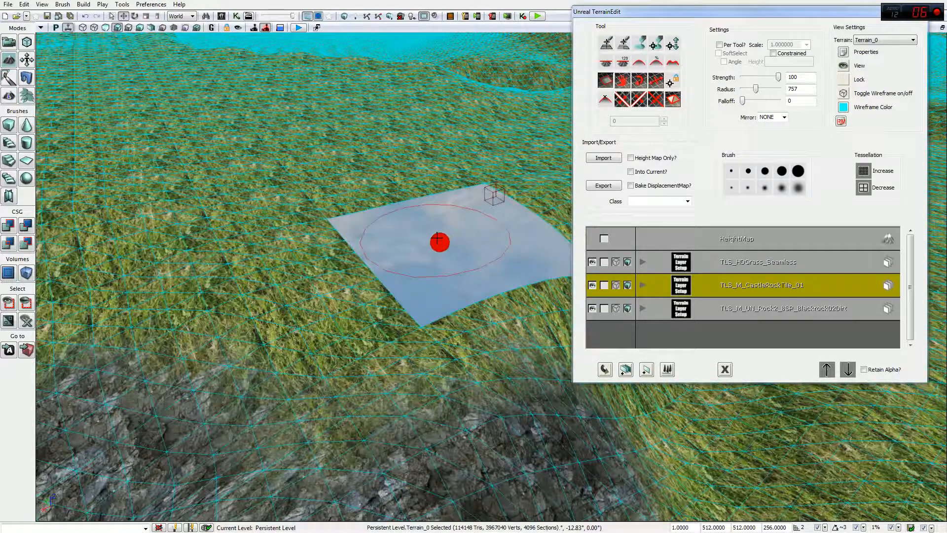
left_click(451, 234, "ctrl")
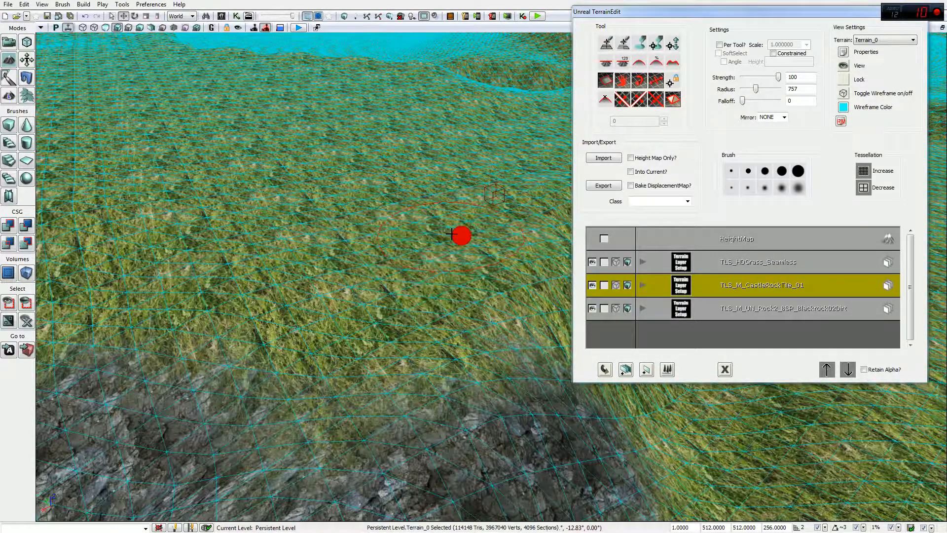
right_click(350, 285, "ctrl")
left_click(350, 285, "ctrl")
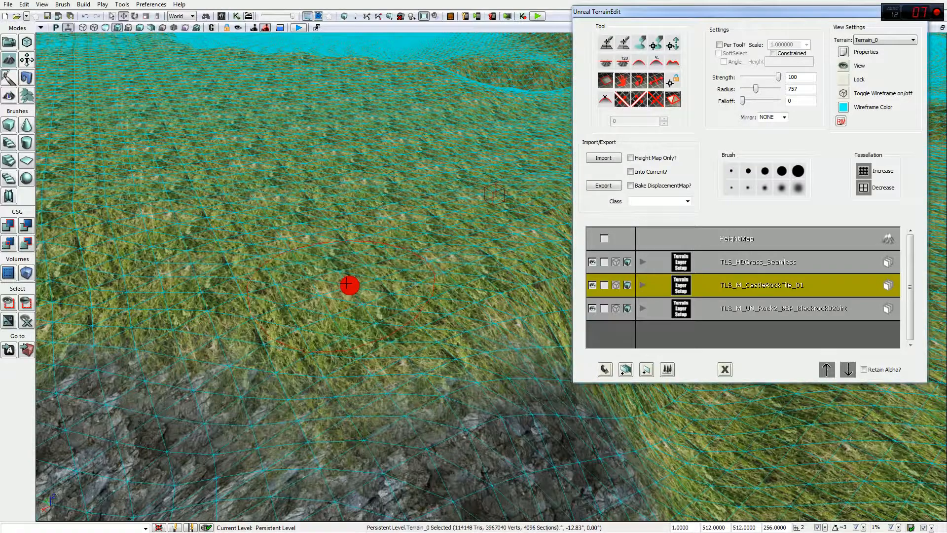
left_click(378, 278, "ctrl")
right_click(335, 293, "ctrl")
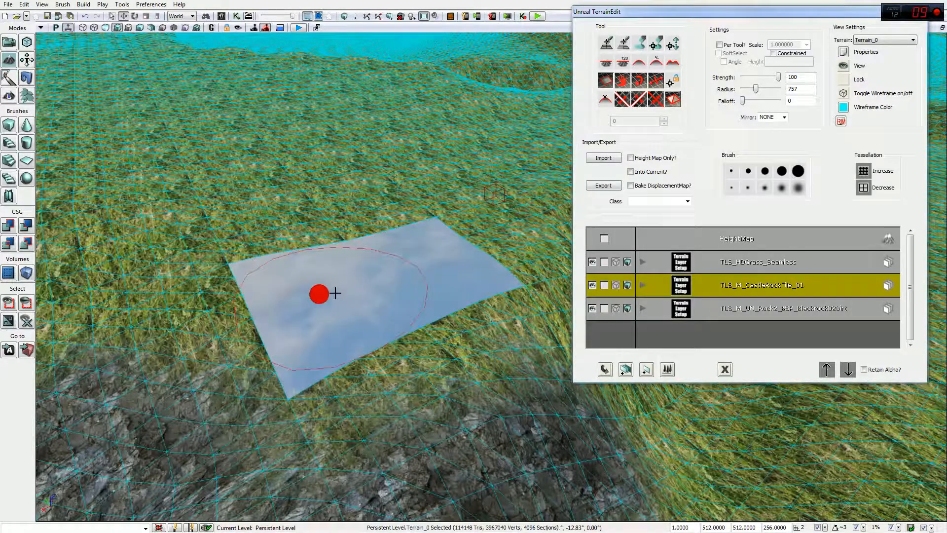
left_click(361, 281, "ctrl")
left_click(323, 302, "ctrl")
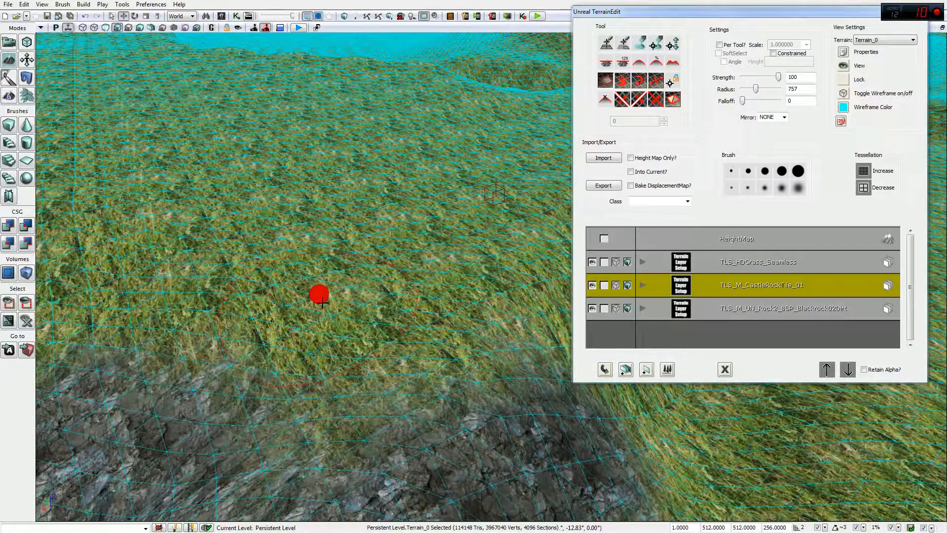
Step: Shrink the brush radius from 757 to 112 and sculpt a small terrain patch
left_click_drag(755, 89, 744, 94)
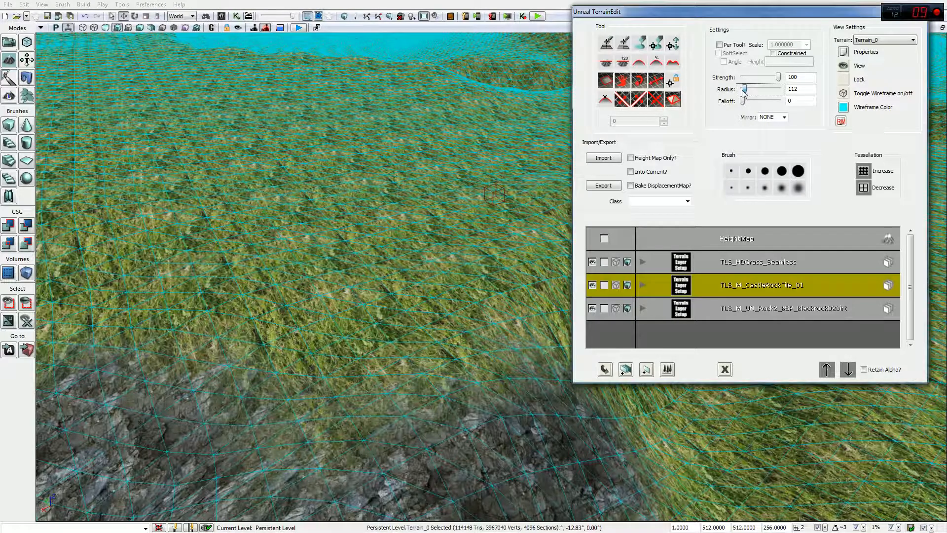
left_click(350, 286, "ctrl")
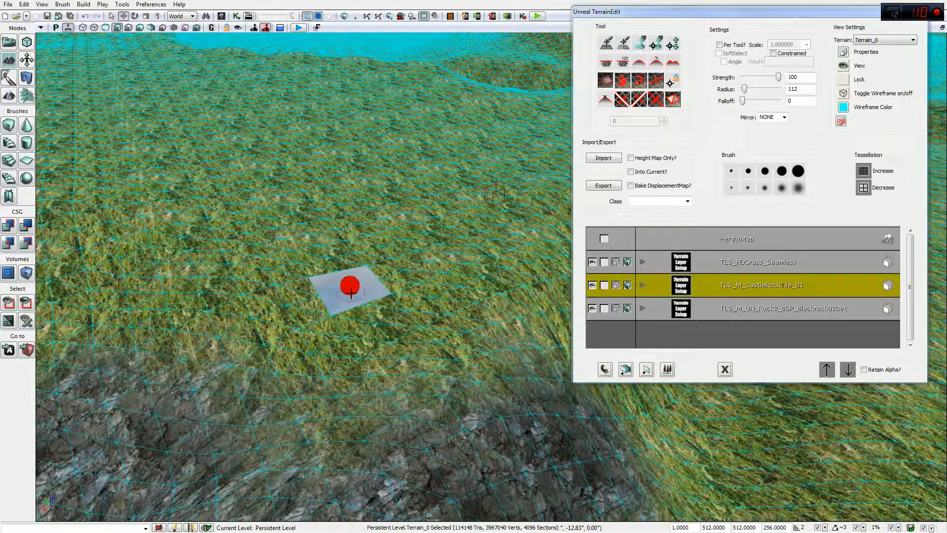
mouse_move(389, 291)
left_mouse_down("ctrl")
mouse_move(420, 324)
mouse_move(408, 309)
left_mouse_up("ctrl")
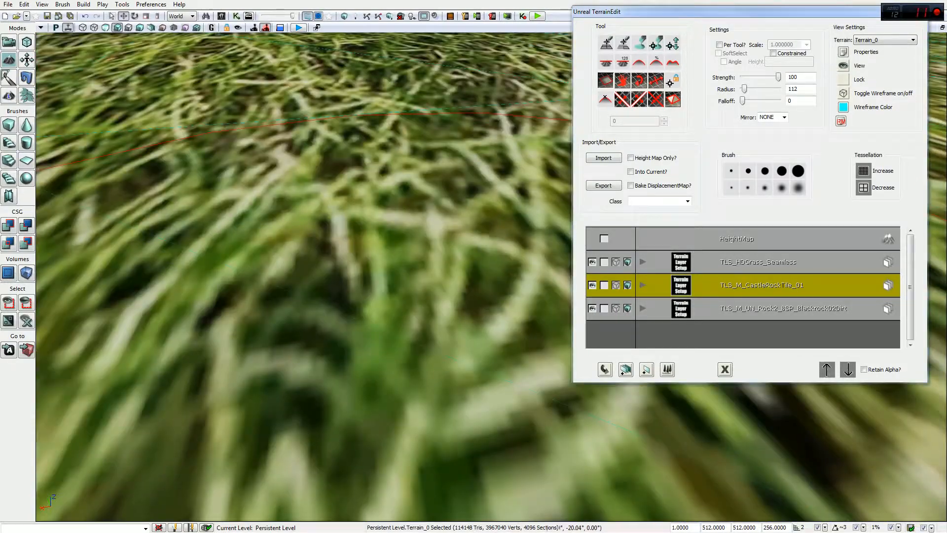
left_click(432, 267, "ctrl")
mouse_move(432, 267)
left_mouse_down()
mouse_move(404, 292)
mouse_move(472, 282)
mouse_move(515, 240)
left_mouse_up()
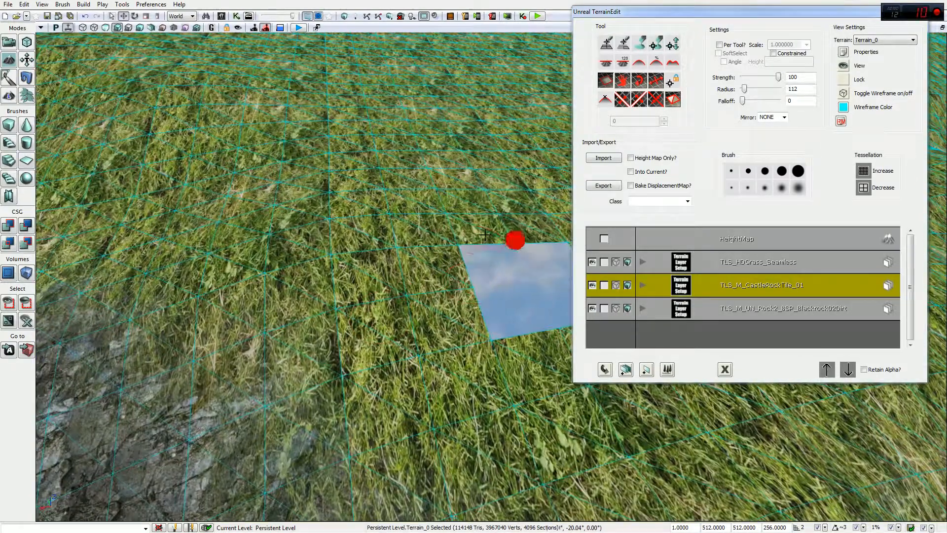
mouse_move(515, 241)
left_mouse_down()
mouse_move(457, 238)
mouse_move(447, 210)
mouse_move(458, 217)
left_mouse_up()
mouse_move(507, 233)
left_mouse_down()
mouse_move(560, 237)
mouse_move(364, 230)
left_mouse_up()
mouse_move(390, 264)
left_mouse_down("ctrl")
mouse_move(334, 214)
mouse_move(469, 360)
mouse_move(427, 312)
mouse_move(423, 338)
mouse_move(446, 294)
mouse_move(419, 354)
mouse_move(487, 313)
left_mouse_up("ctrl")
mouse_move(419, 352)
left_mouse_down()
mouse_move(385, 301)
mouse_move(389, 289)
mouse_move(366, 347)
mouse_move(459, 284)
mouse_move(438, 323)
mouse_move(430, 296)
mouse_move(440, 286)
mouse_move(440, 294)
left_mouse_up()
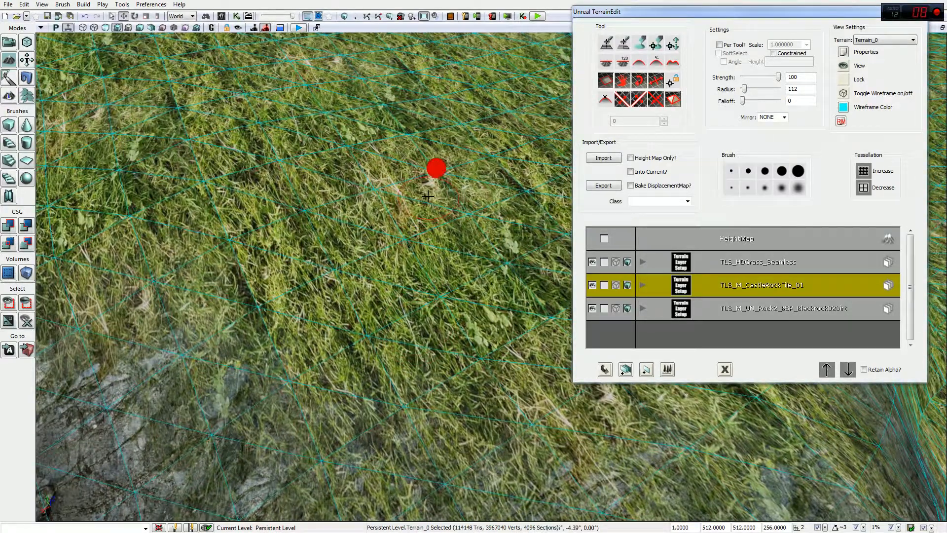
Step: Make three terrain tiles transparent, then restore all three to grass
left_click(428, 196)
left_click(525, 336)
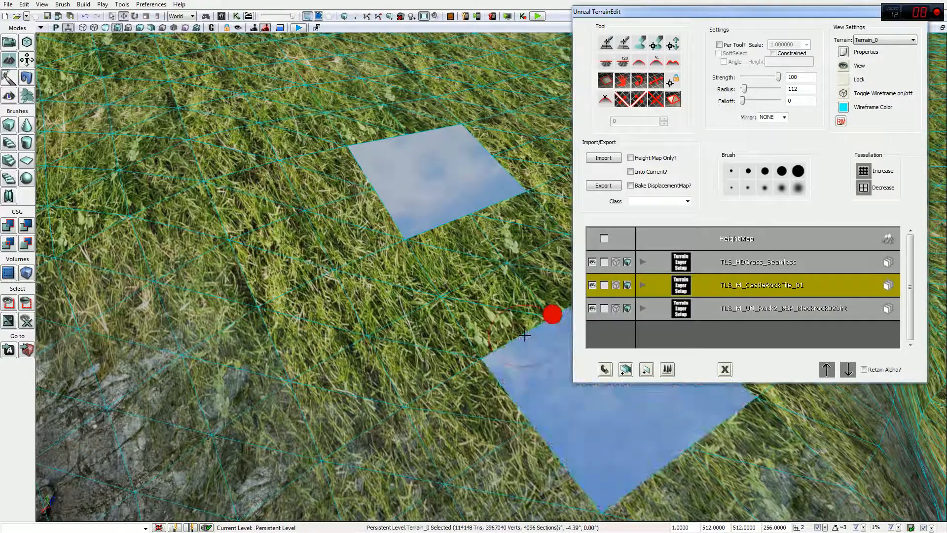
left_click(508, 260)
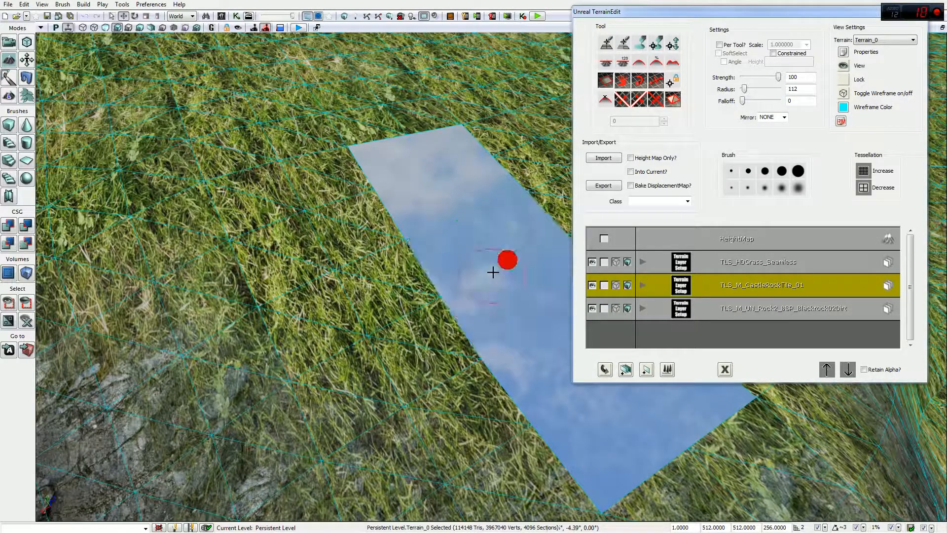
left_click(435, 167)
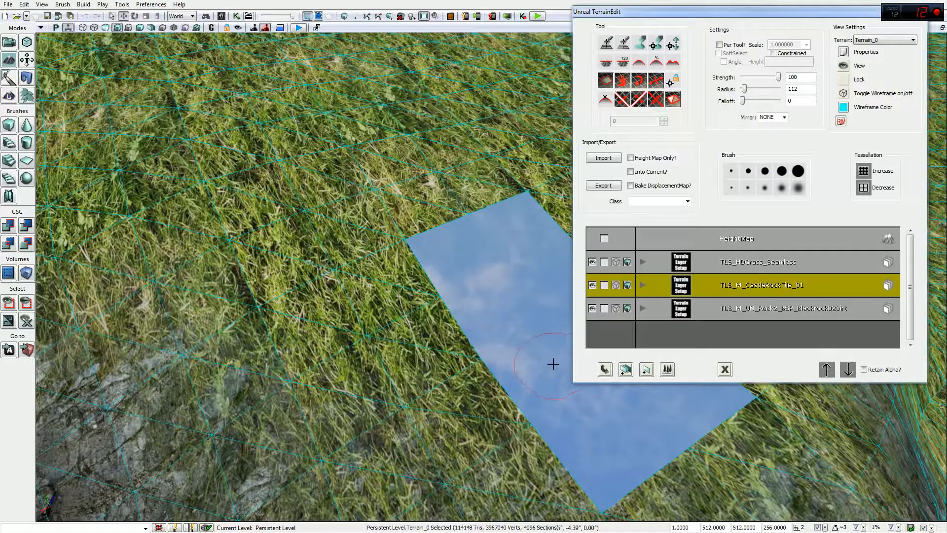
left_click(553, 314)
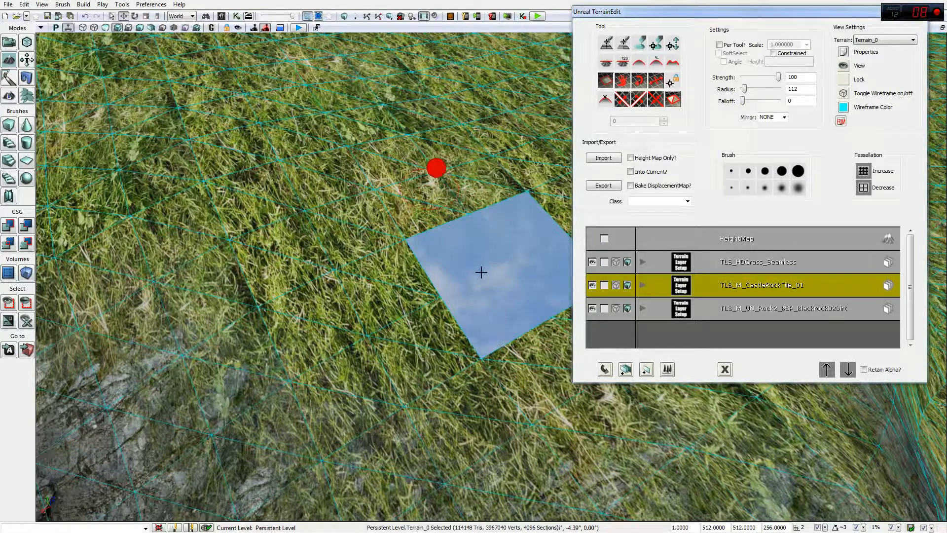
left_click(507, 260)
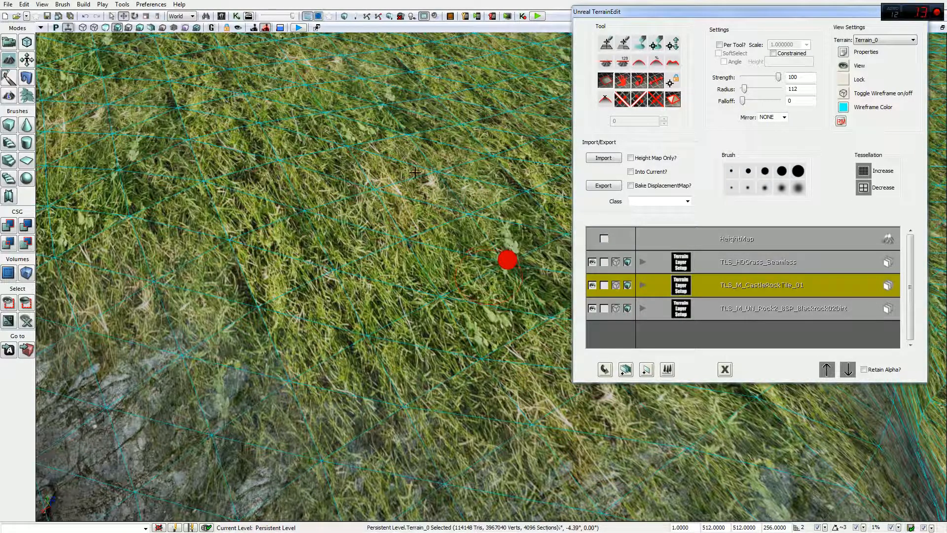
left_click_drag(440, 293, 503, 218)
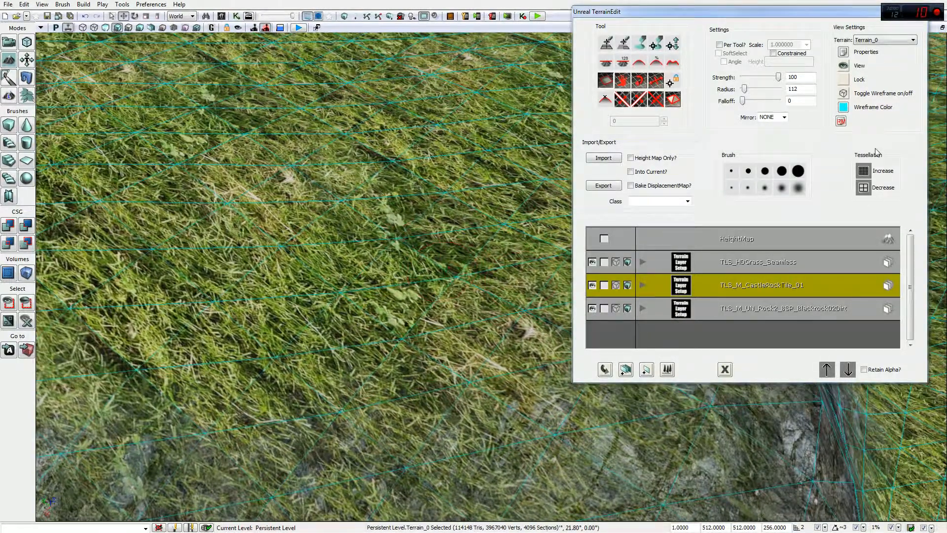
Step: Increase the terrain tessellation, check it in a Play in Editor preview, then increase it again
left_click(864, 171)
left_click(463, 296)
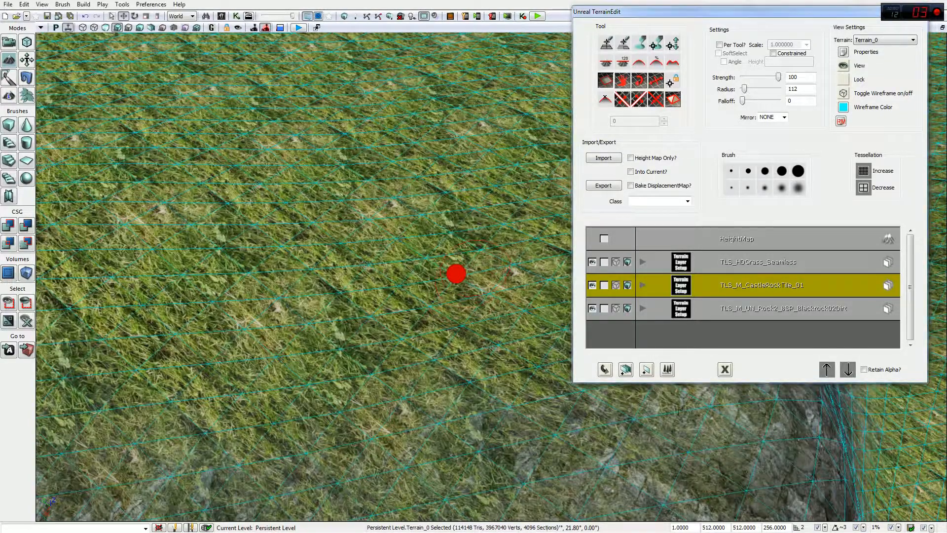
left_click_drag(457, 274, 484, 256)
left_click(534, 16)
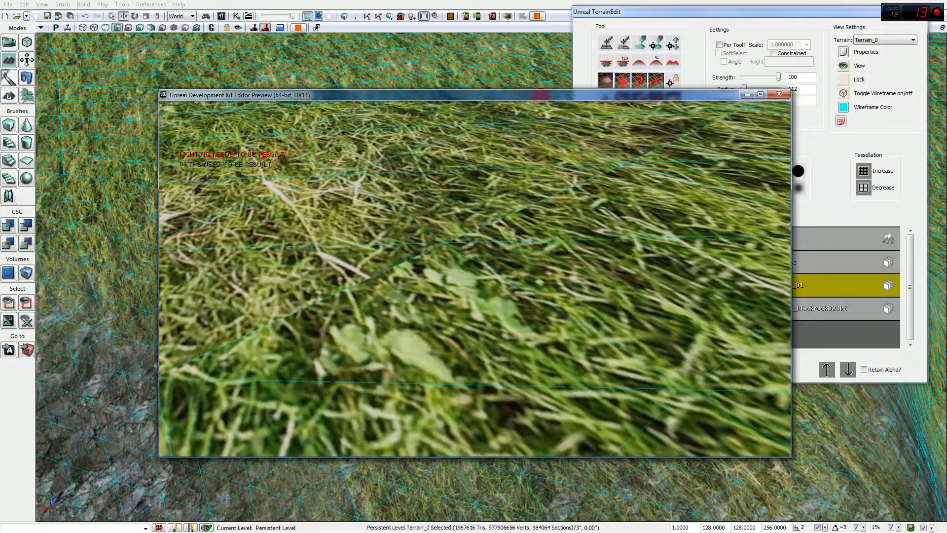
key("Escape")
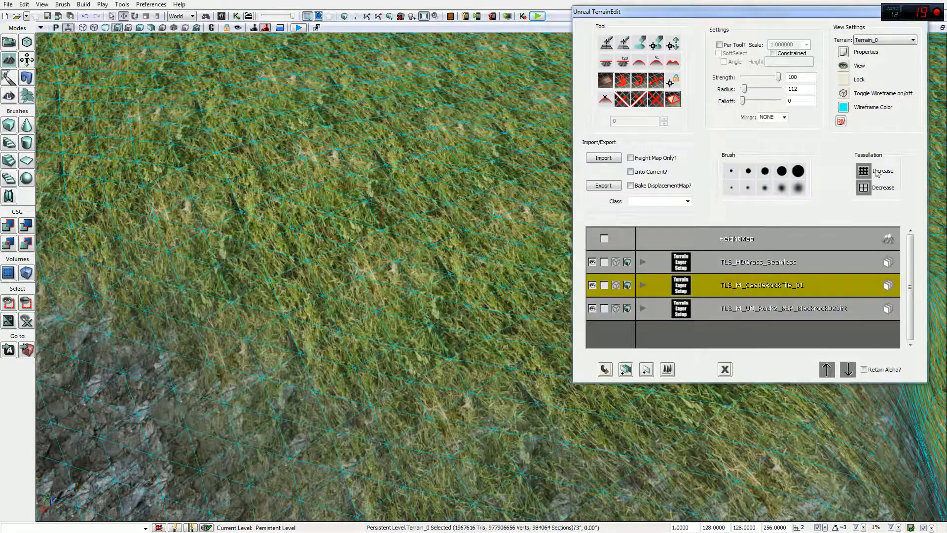
left_click(863, 171)
left_click(463, 297)
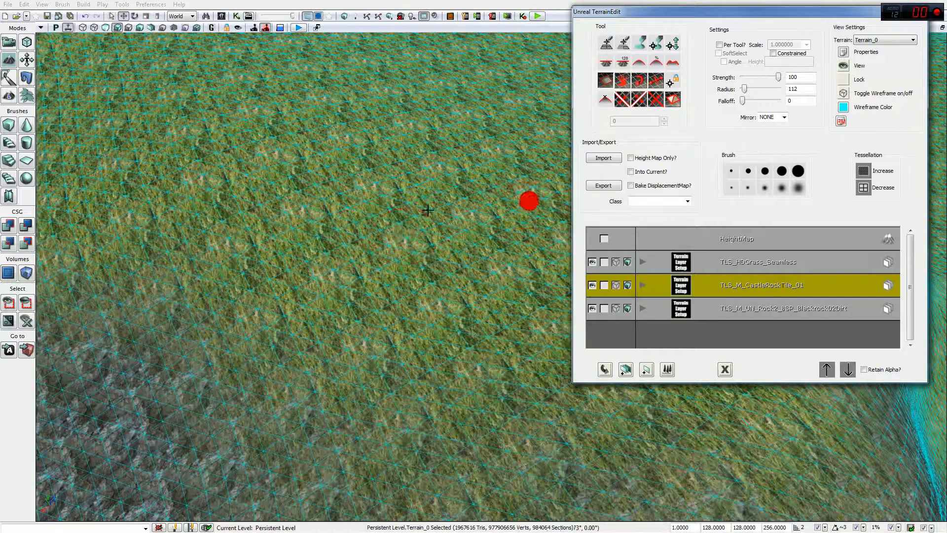
Step: Hide the wireframe, raise tessellation to 1,967,616 triangles, and launch a play preview
left_click(844, 93)
left_click(864, 171)
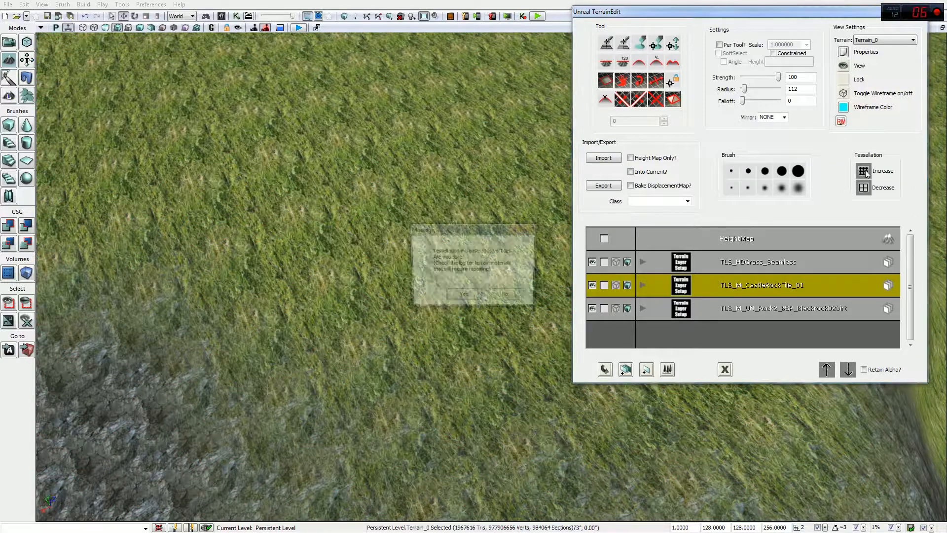
left_click(463, 298)
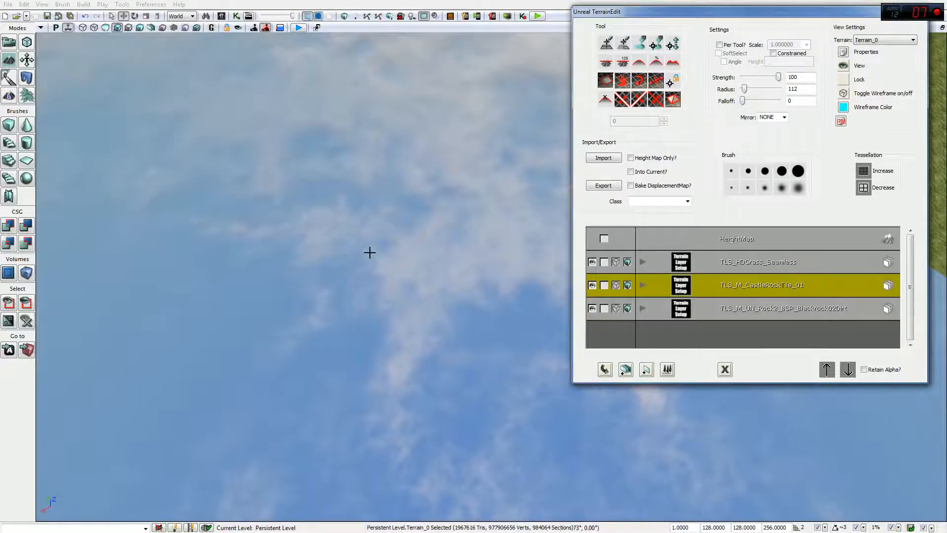
right_click_drag(529, 231, 69, 412)
right_click_drag(500, 273, 439, 316)
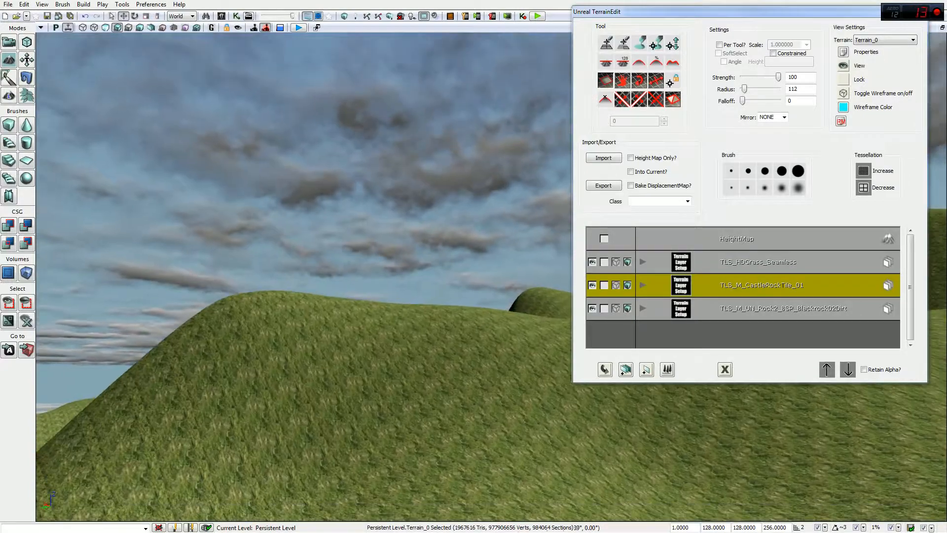
right_click_drag(303, 277, 544, 214)
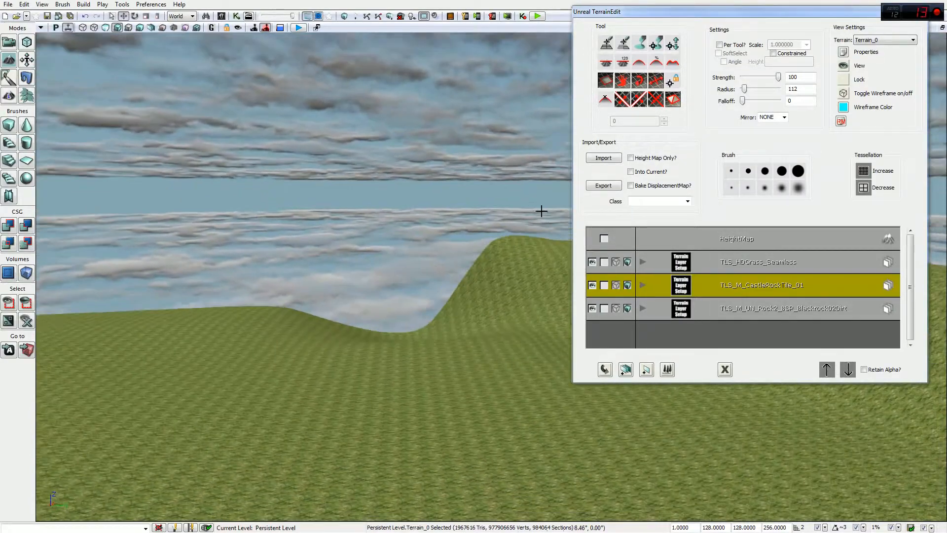
left_click(538, 16)
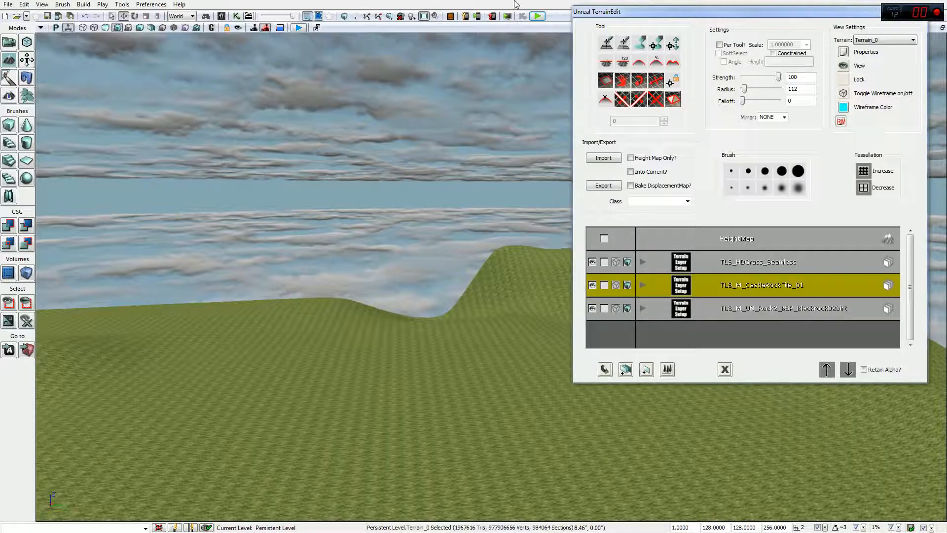
left_click_drag(628, 18, 427, 84)
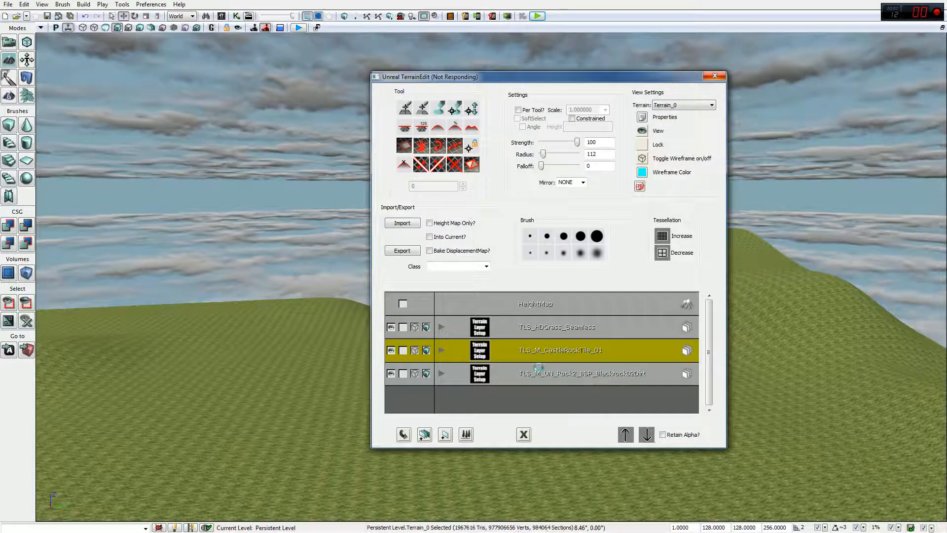
Step: Close the Swarm Agent progress window and exit the editor preview
key("super")
left_click(722, 524)
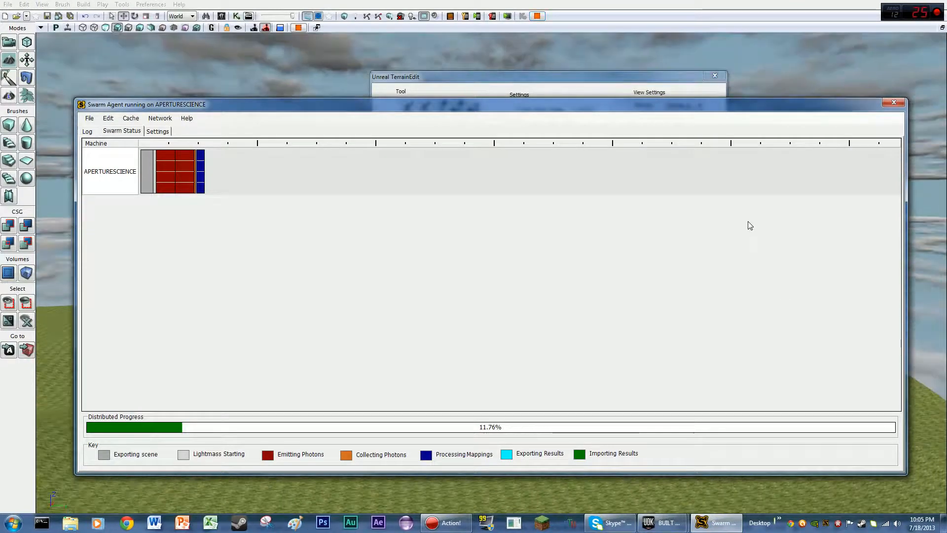
left_click(899, 102)
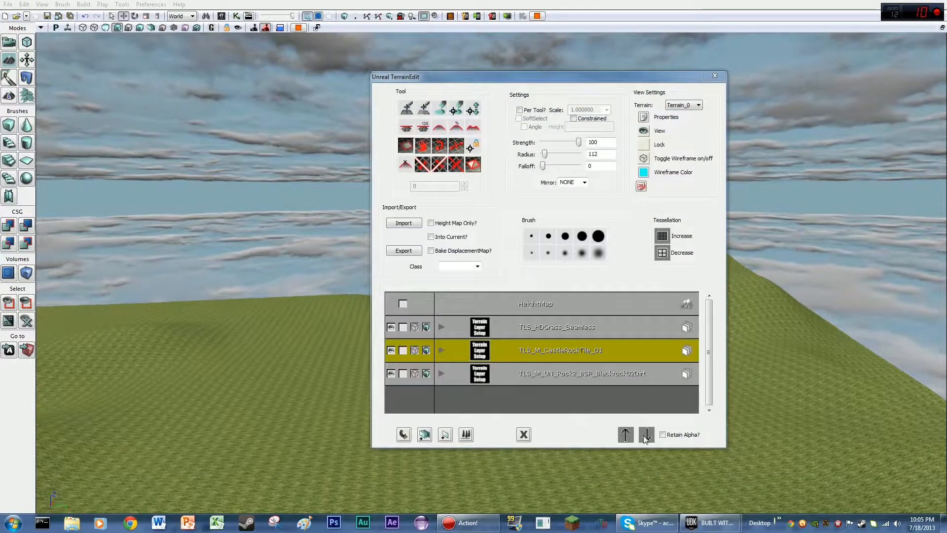
mouse_move(711, 523)
left_click(724, 485)
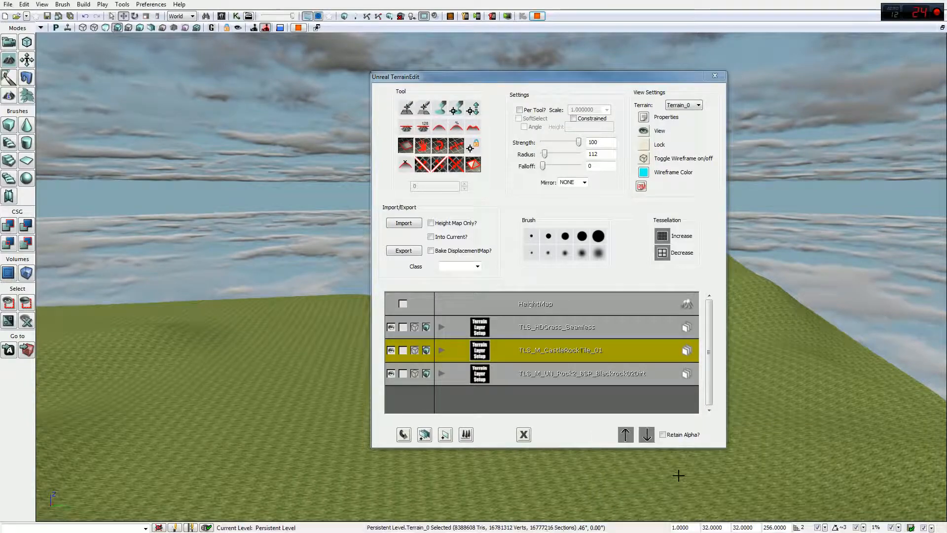
key("super")
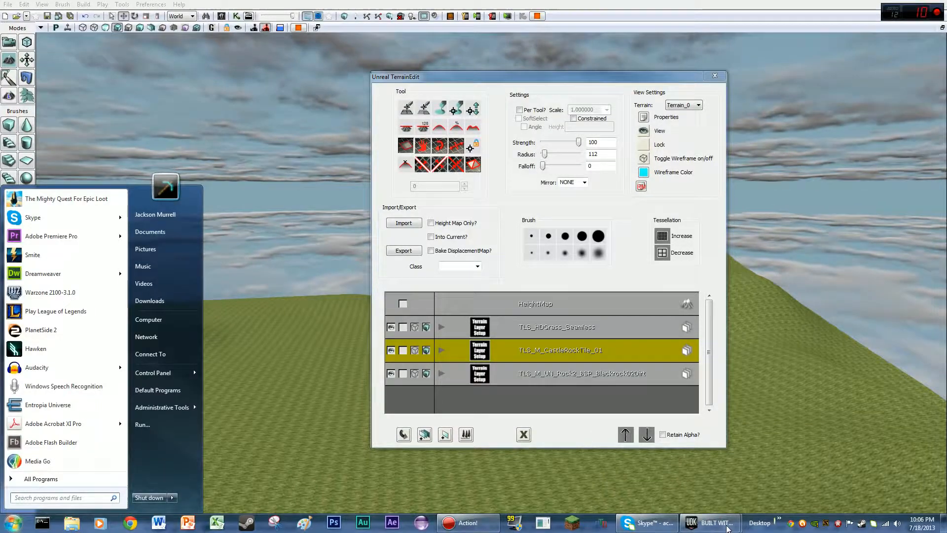
left_click(727, 529)
left_click(764, 458)
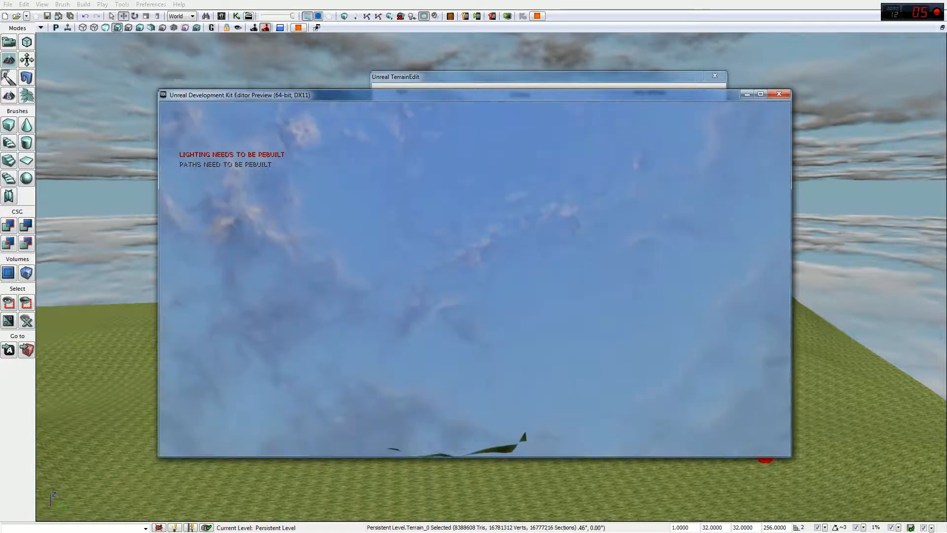
key("Escape")
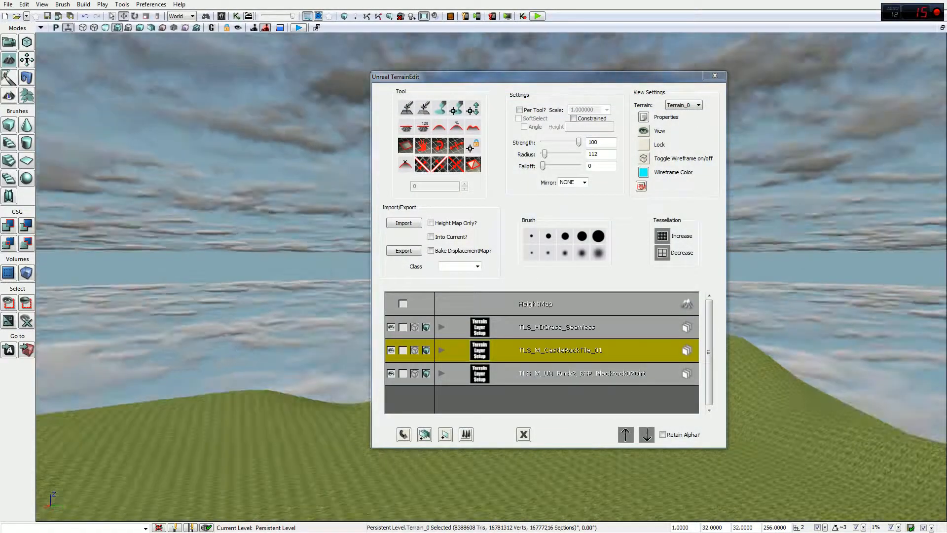
Step: Play the level from a chosen terrain spot with Play From Here, then exit the preview
right_click_drag(284, 194, 232, 184)
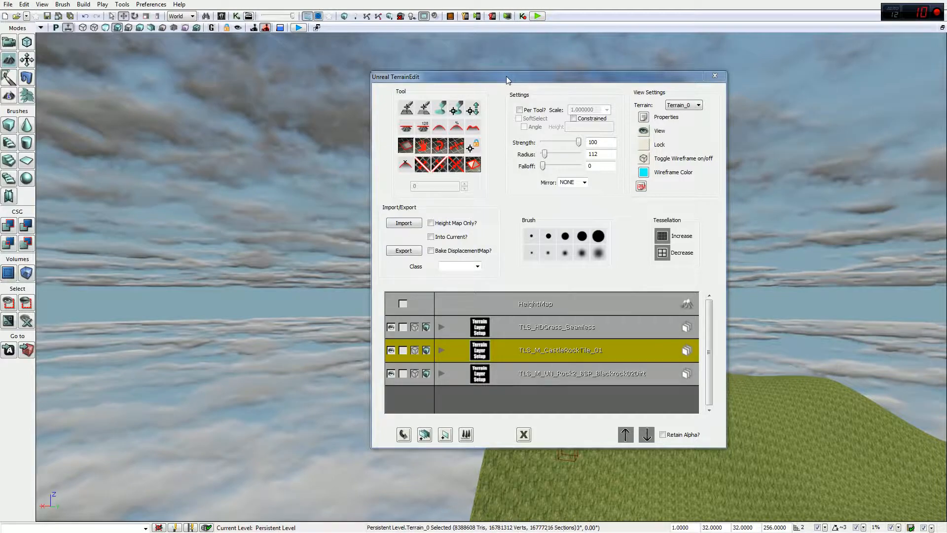
left_click_drag(506, 76, 773, 74)
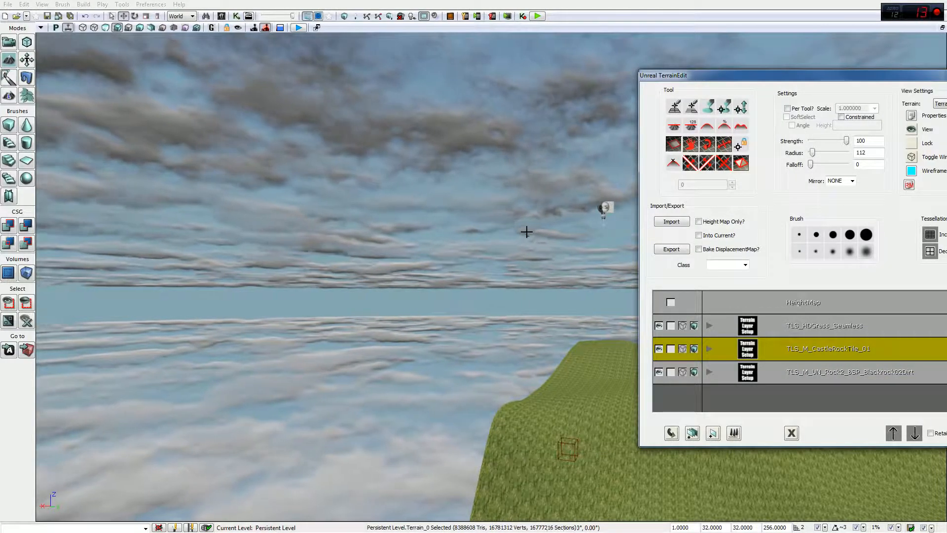
right_click(572, 409)
left_click(611, 397)
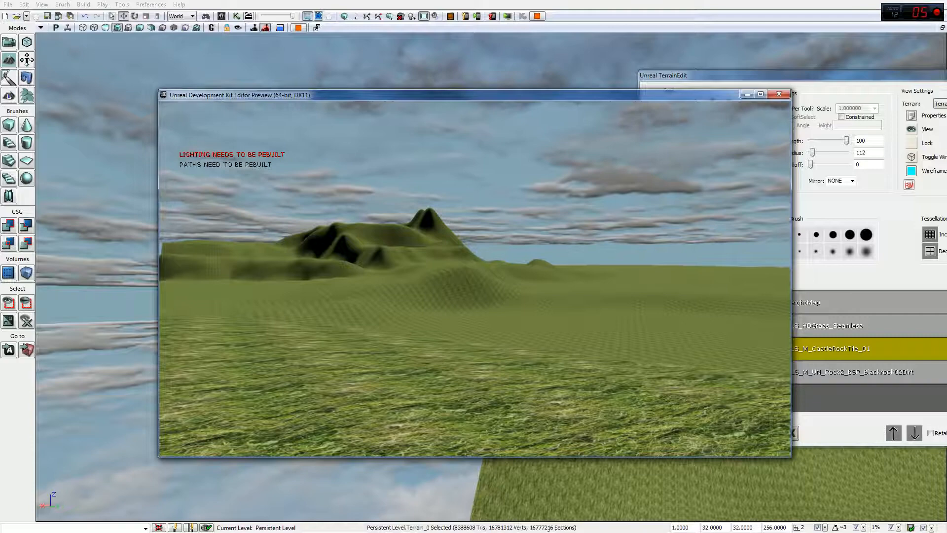
key("Escape")
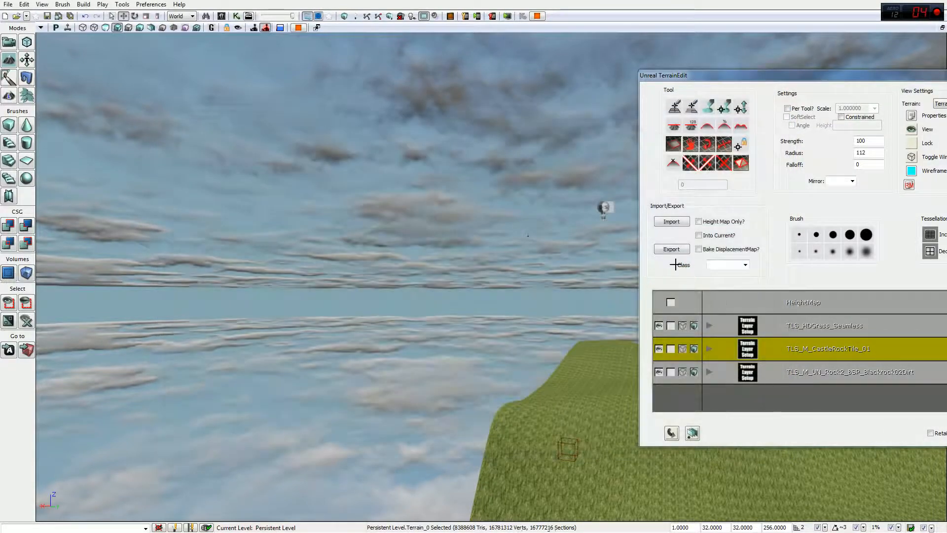
left_click_drag(857, 75, 283, 55)
Step: Lower the terrain tessellation and show the wireframe overlay
left_click(357, 231)
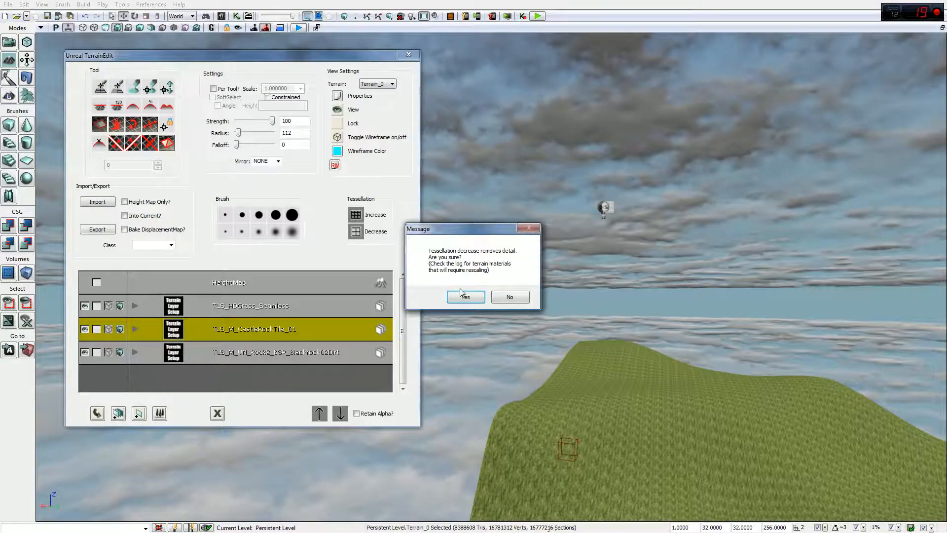
left_click(465, 297)
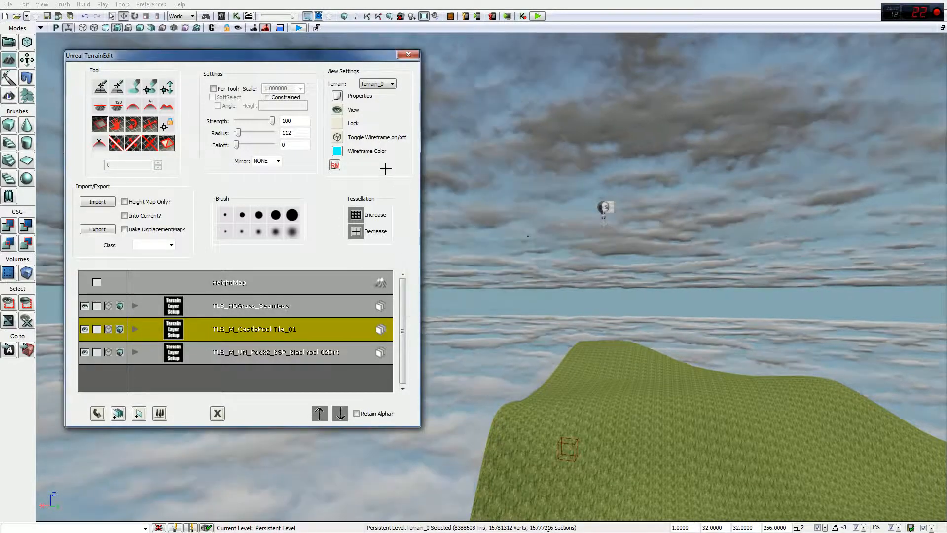
left_click(337, 138)
scroll(699, 342, "up", 10)
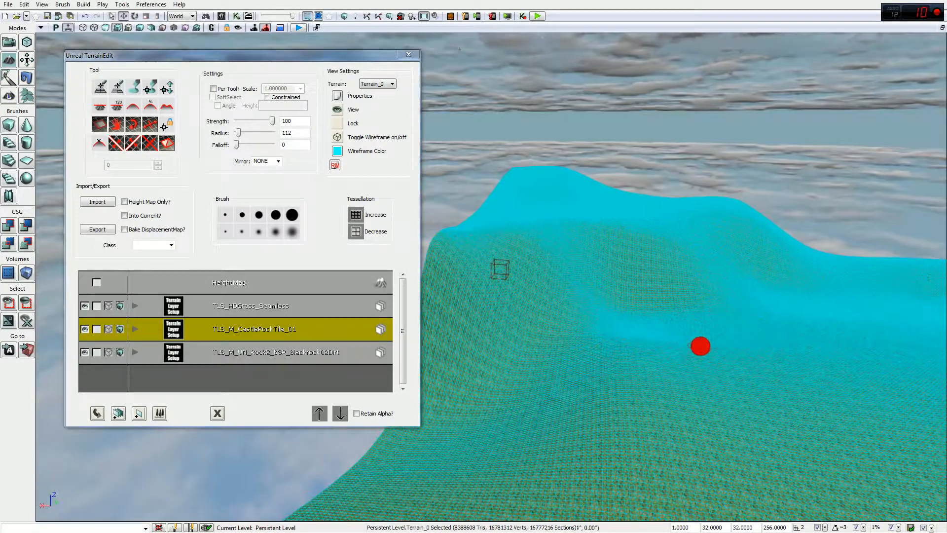
scroll(713, 348, "up", 5)
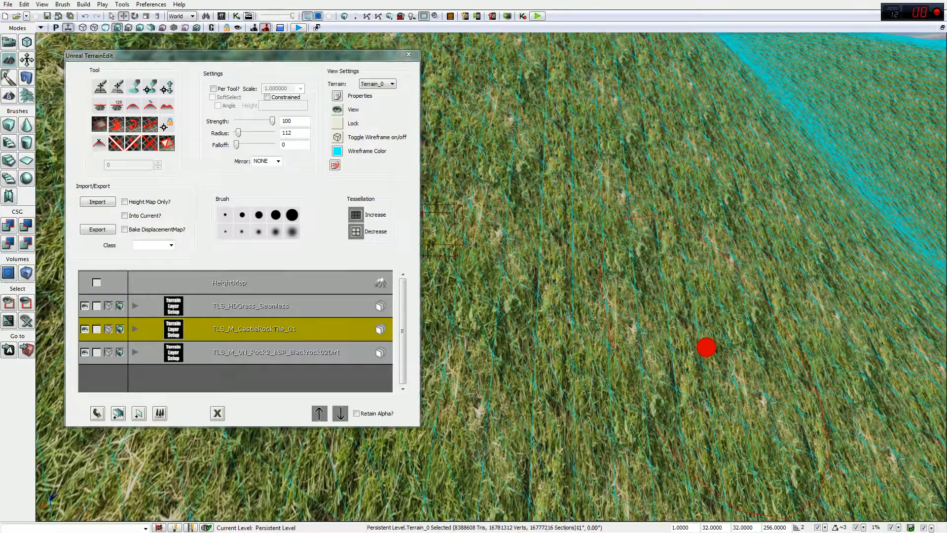
scroll(706, 348, "down", 5)
mouse_move(698, 284)
right_mouse_down()
mouse_move(698, 208)
mouse_move(683, 271)
mouse_move(687, 213)
right_mouse_up()
right_click_drag(438, 161, 438, 242)
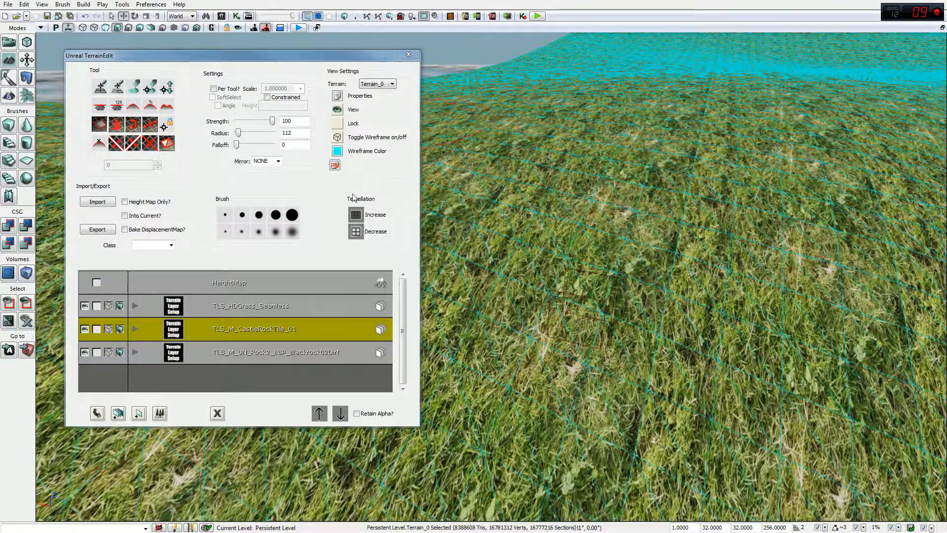
Step: Lower the tessellation twice more, confirming each prompt
left_click(355, 231)
key("Return")
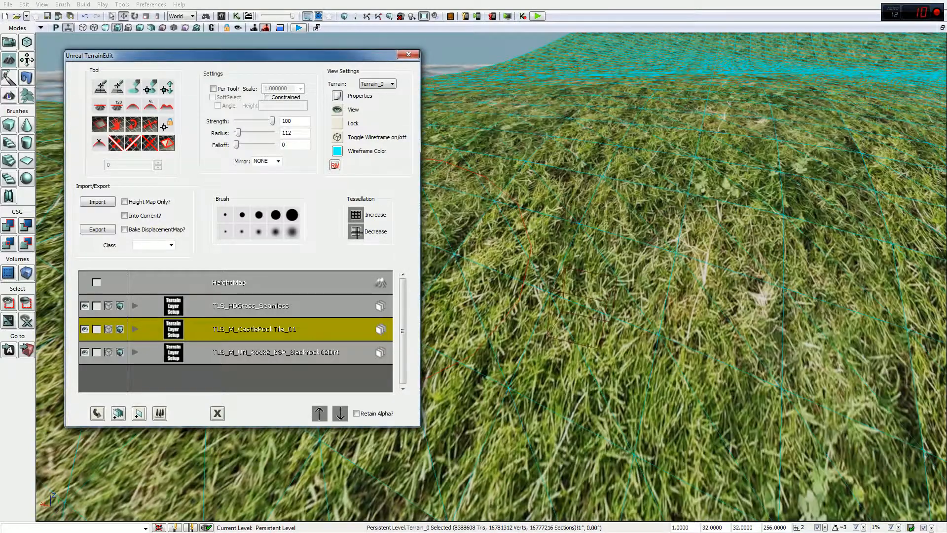
left_click(356, 232)
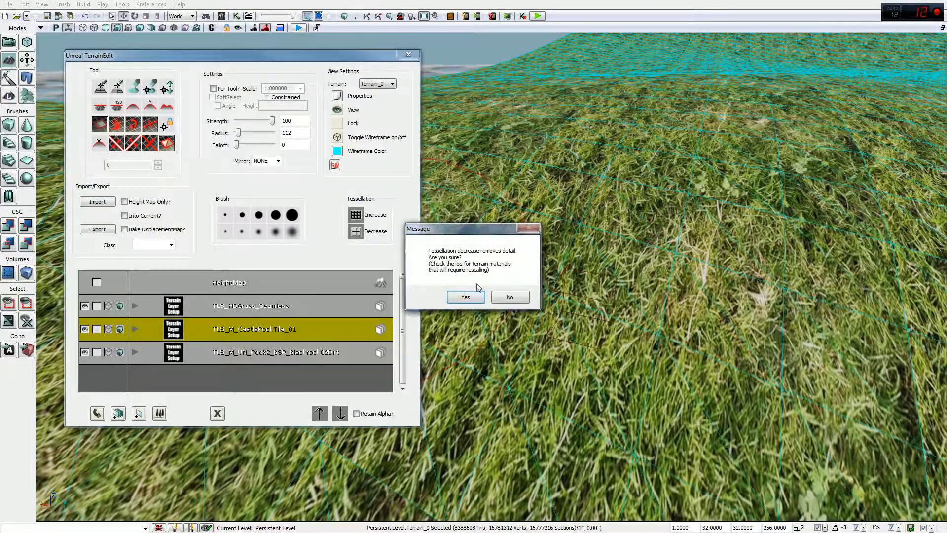
left_click(466, 298)
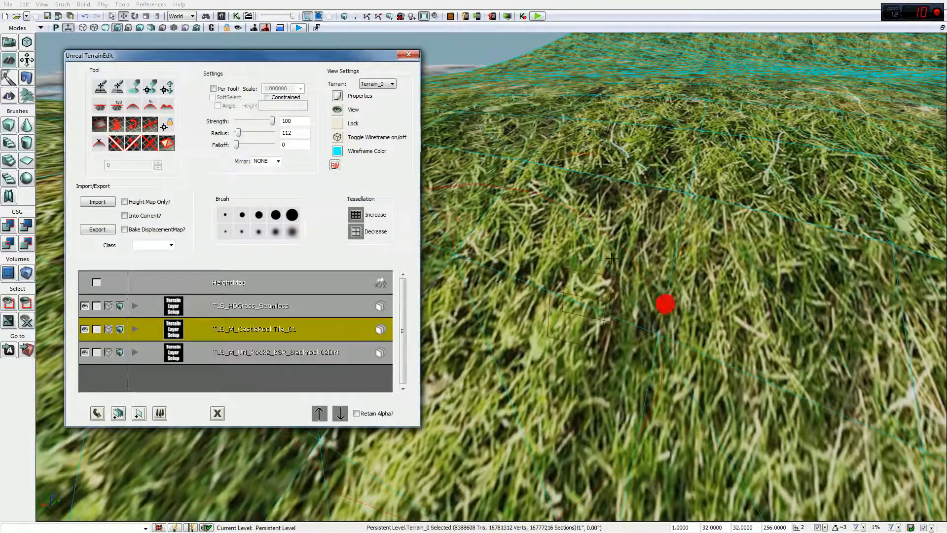
Step: Raise the tessellation twice back to 8,388,608 triangles and hide the wireframe overlay
scroll(615, 254, "down", 10)
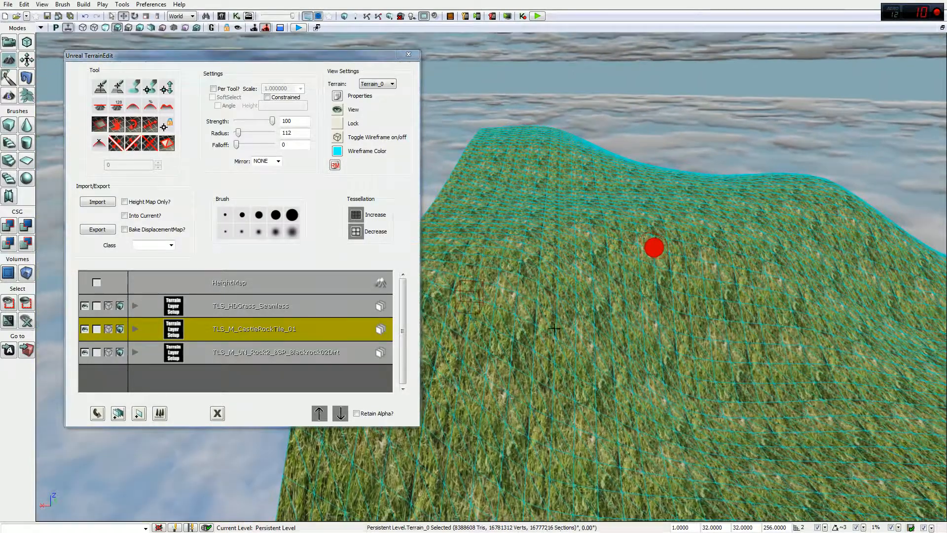
left_click(355, 214)
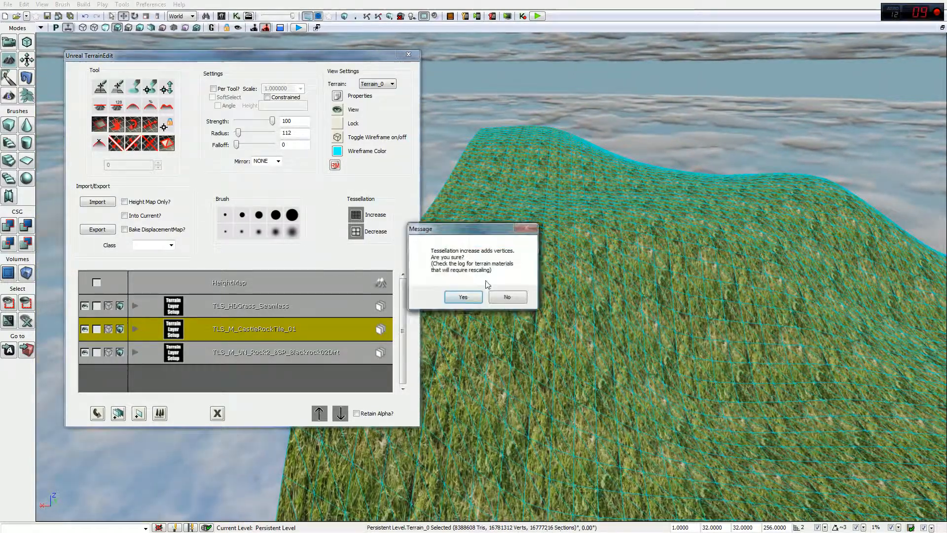
left_click(463, 296)
left_click(355, 214)
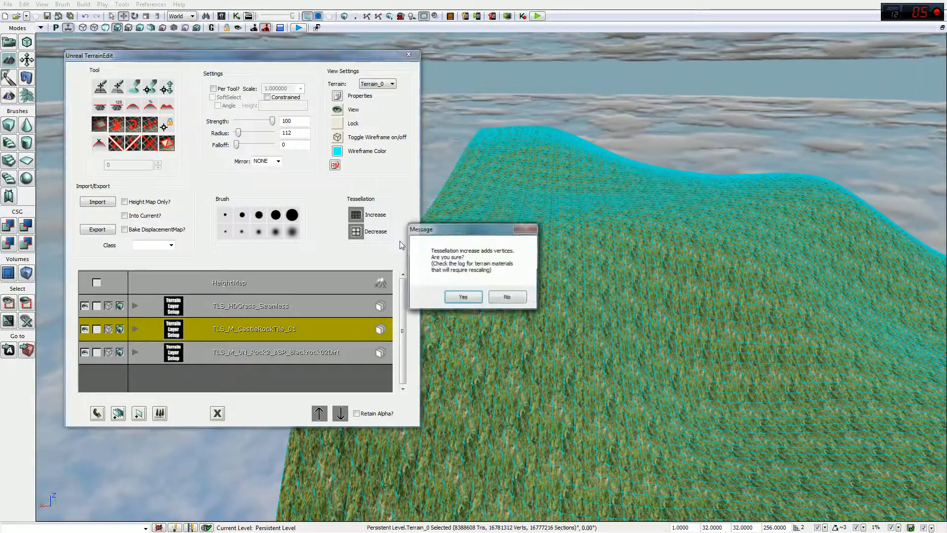
left_click(462, 297)
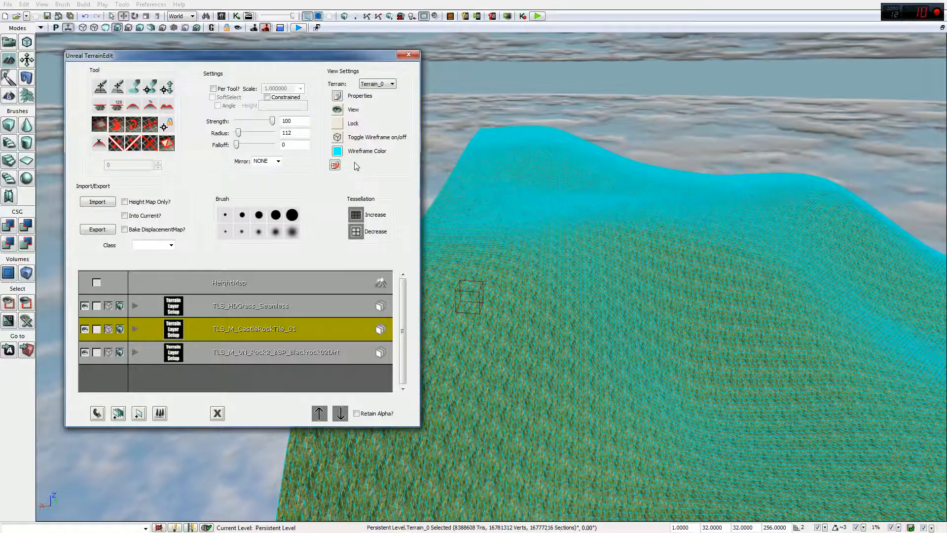
left_click(337, 138)
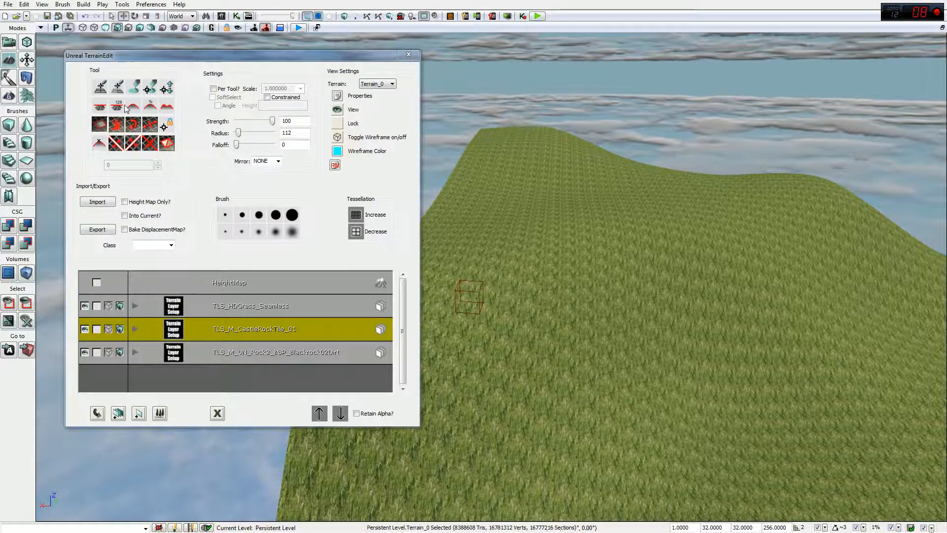
Step: Select the HeightMap layer and sculpt test rock spikes and columns on the hill
left_click(136, 89)
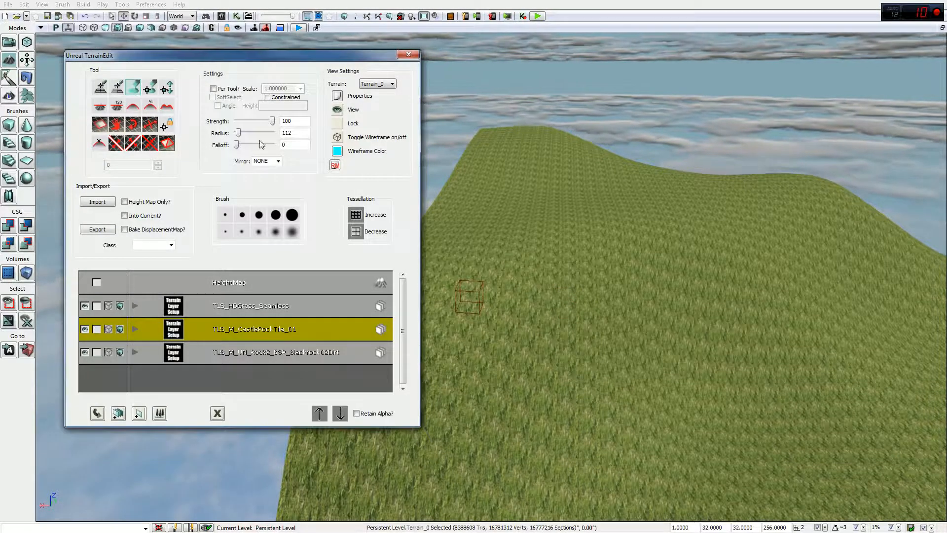
left_click(276, 286)
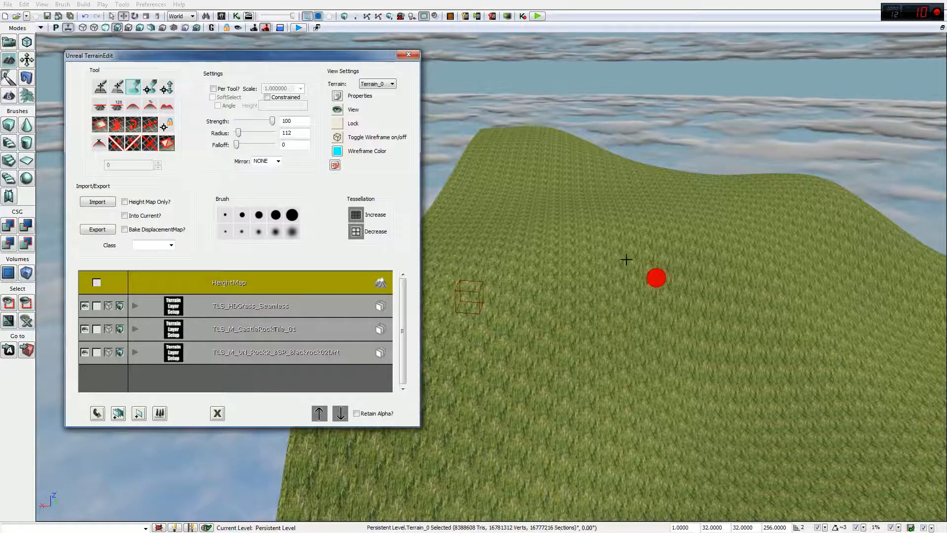
mouse_move(575, 312)
left_mouse_down("ctrl")
mouse_move(571, 338)
mouse_move(585, 338)
mouse_move(627, 310)
left_mouse_up("ctrl")
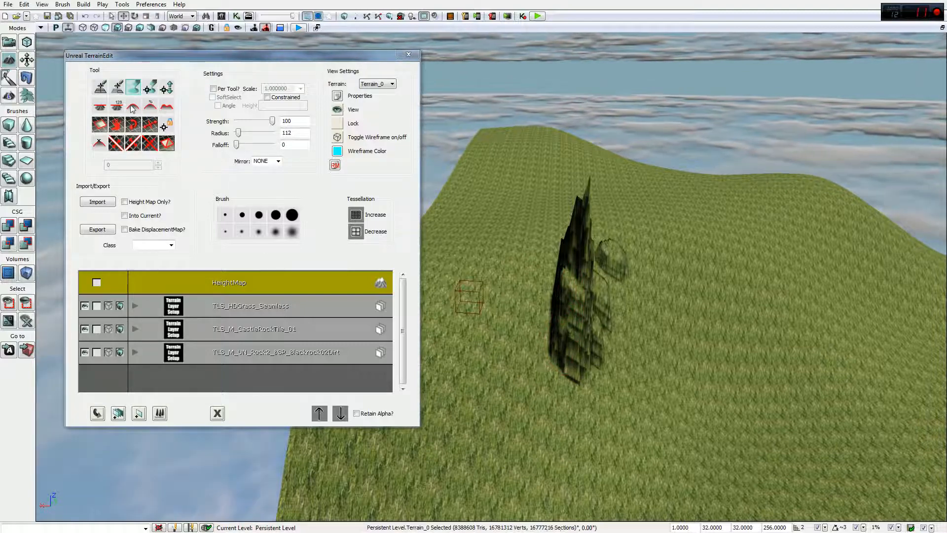
left_click(106, 108)
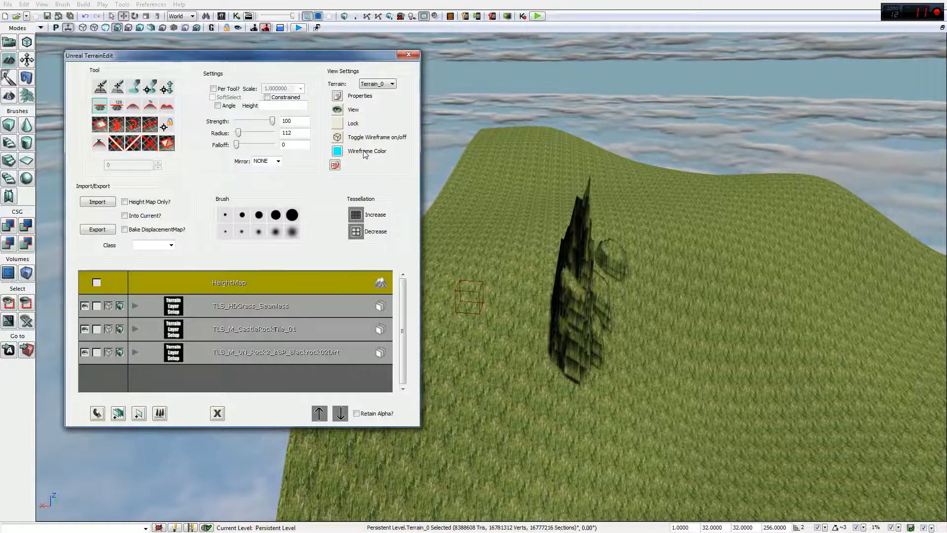
mouse_move(592, 358)
left_mouse_down("ctrl")
mouse_move(592, 372)
mouse_move(515, 387)
mouse_move(586, 353)
mouse_move(612, 256)
mouse_move(554, 356)
mouse_move(575, 344)
left_mouse_up("ctrl")
mouse_move(636, 419)
left_mouse_down("ctrl")
mouse_move(660, 397)
mouse_move(637, 363)
mouse_move(644, 361)
left_mouse_up("ctrl")
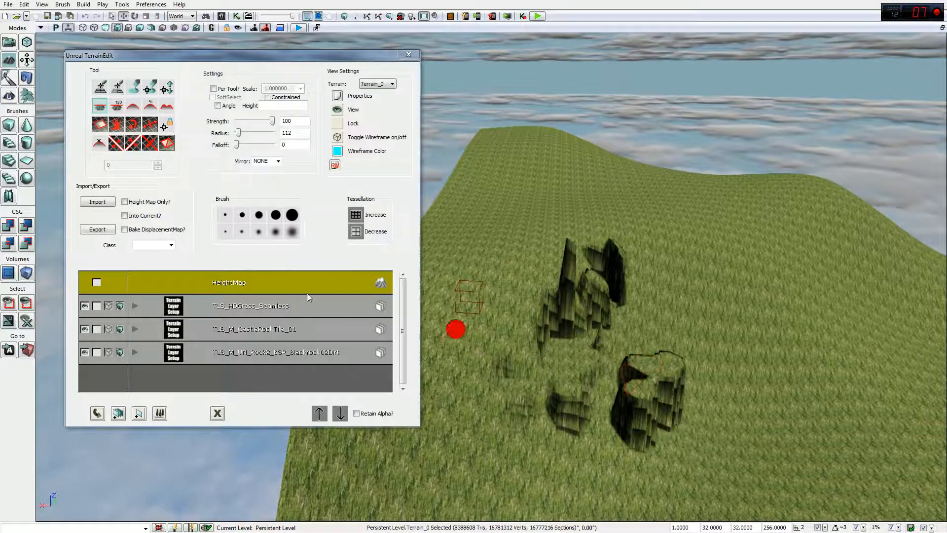
mouse_move(761, 286)
left_mouse_down("ctrl")
mouse_move(736, 247)
mouse_move(689, 301)
mouse_move(541, 347)
mouse_move(540, 331)
mouse_move(578, 330)
mouse_move(608, 298)
mouse_move(568, 284)
mouse_move(518, 323)
mouse_move(607, 290)
mouse_move(571, 260)
mouse_move(583, 324)
left_mouse_up("ctrl")
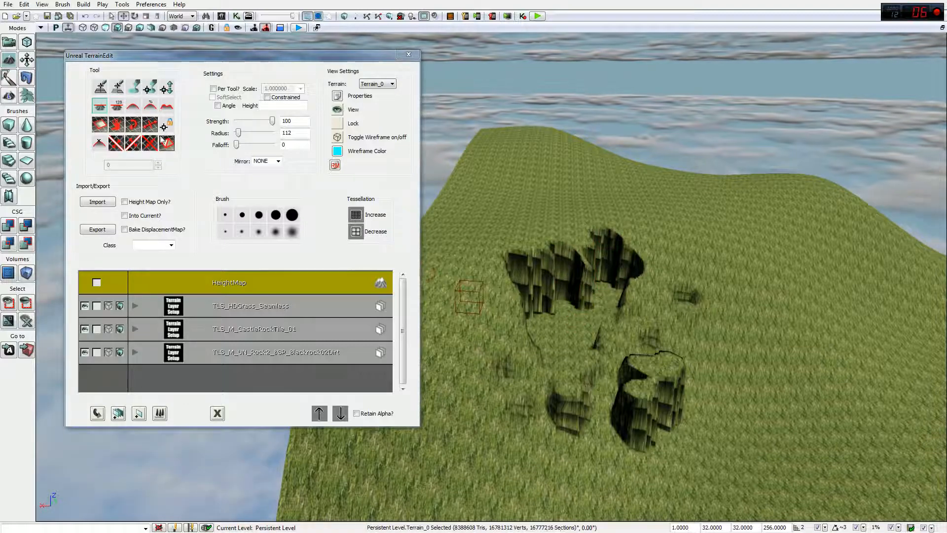
Step: Set the brush radius to 2048 and smooth the spikes back into an even slope
left_click(134, 107)
left_click_drag(240, 135, 273, 133)
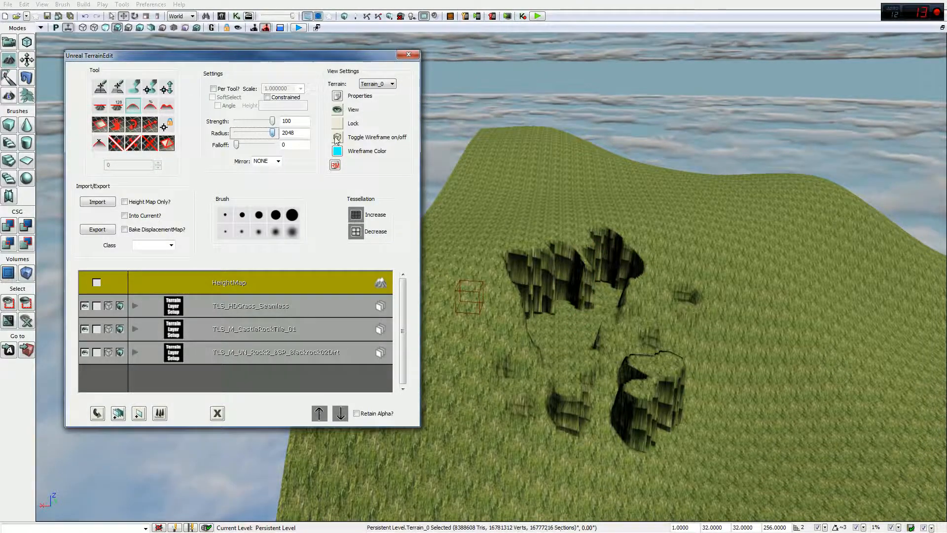
mouse_move(507, 239)
left_mouse_down("ctrl")
mouse_move(596, 357)
mouse_move(541, 252)
mouse_move(576, 364)
mouse_move(673, 283)
mouse_move(561, 284)
left_mouse_up("ctrl")
mouse_move(571, 379)
left_mouse_down("ctrl")
mouse_move(610, 397)
mouse_move(683, 381)
mouse_move(701, 319)
left_mouse_up("ctrl")
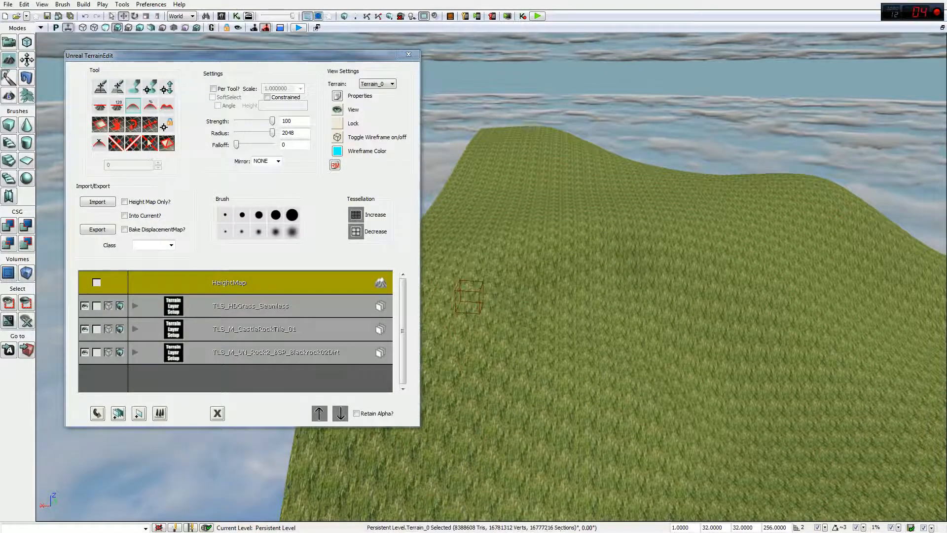
Step: Lower the sculpting brush strength to 44 and sculpt a ledge into the terrain
left_click(135, 90)
left_click_drag(253, 122, 251, 123)
left_click(686, 342, "ctrl")
left_click_drag(686, 338, 702, 345, "ctrl")
mouse_move(647, 350)
right_mouse_down()
mouse_move(553, 398)
mouse_move(706, 301)
mouse_move(694, 298)
mouse_move(735, 298)
mouse_move(662, 349)
mouse_move(730, 355)
mouse_move(742, 366)
right_mouse_up()
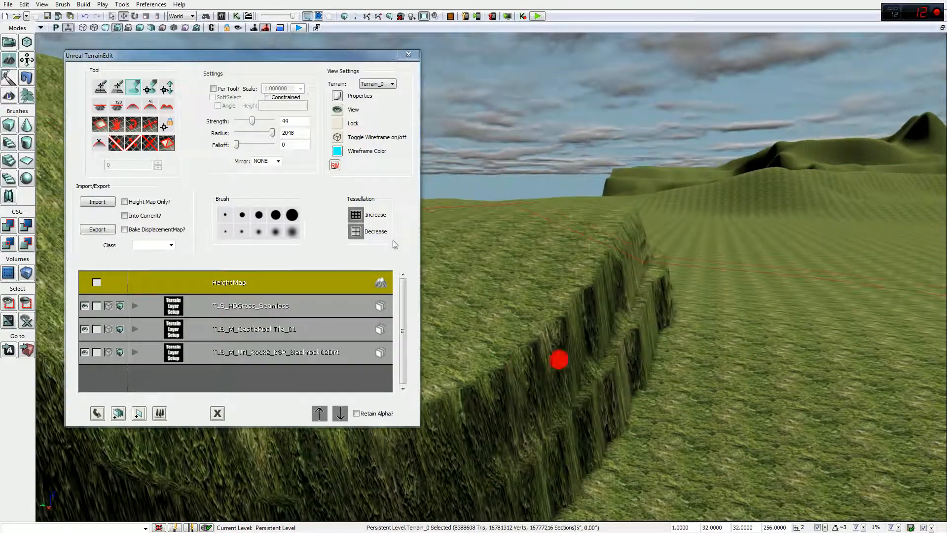
Step: Show the terrain wireframe and decrease the terrain tessellation three times, confirming each
left_click(338, 137)
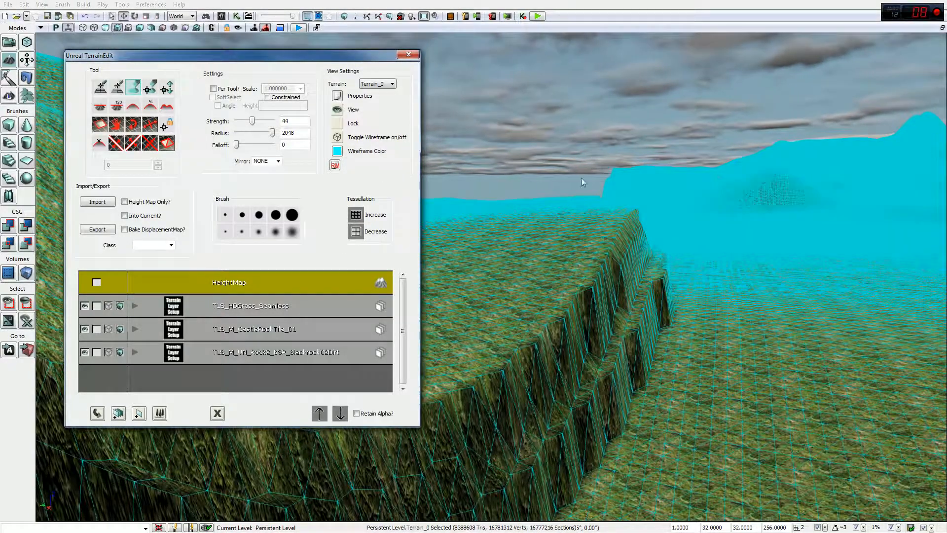
left_click(368, 236)
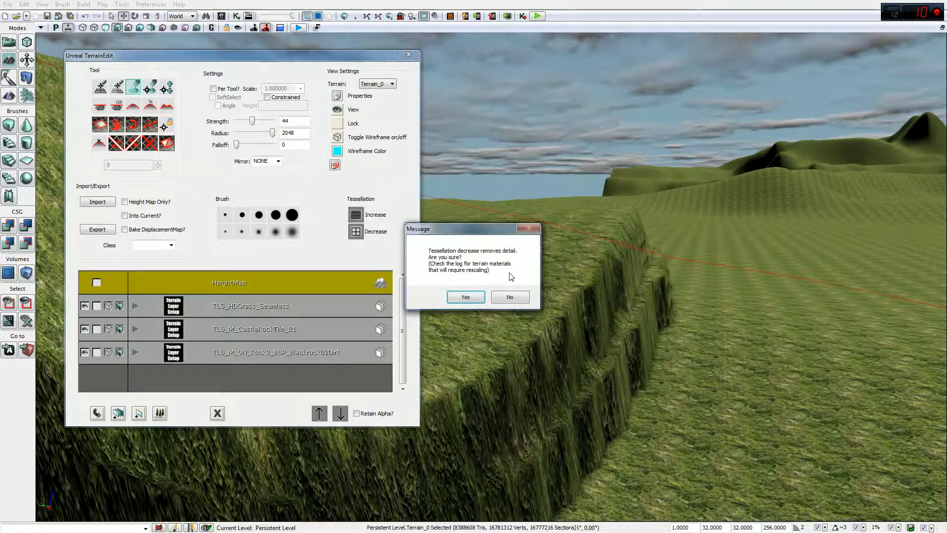
left_click(783, 211)
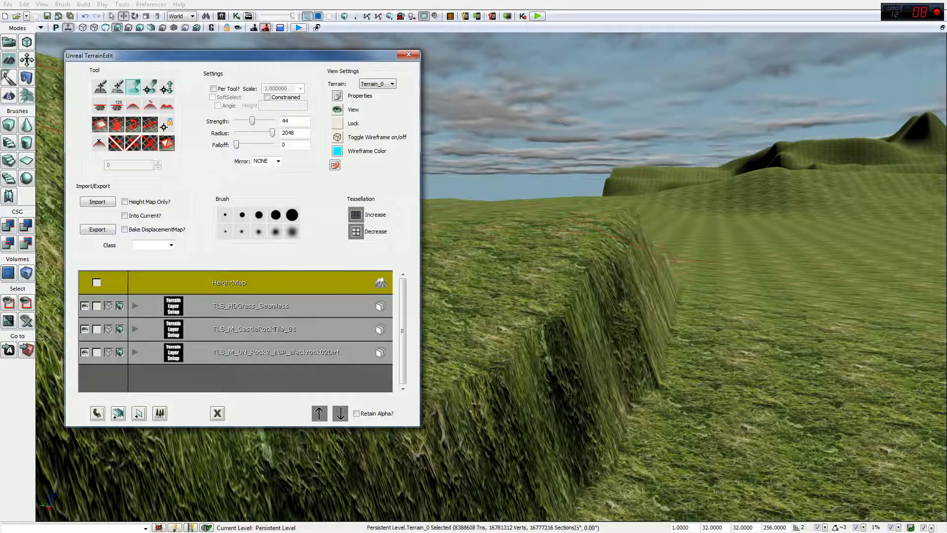
left_click(355, 231)
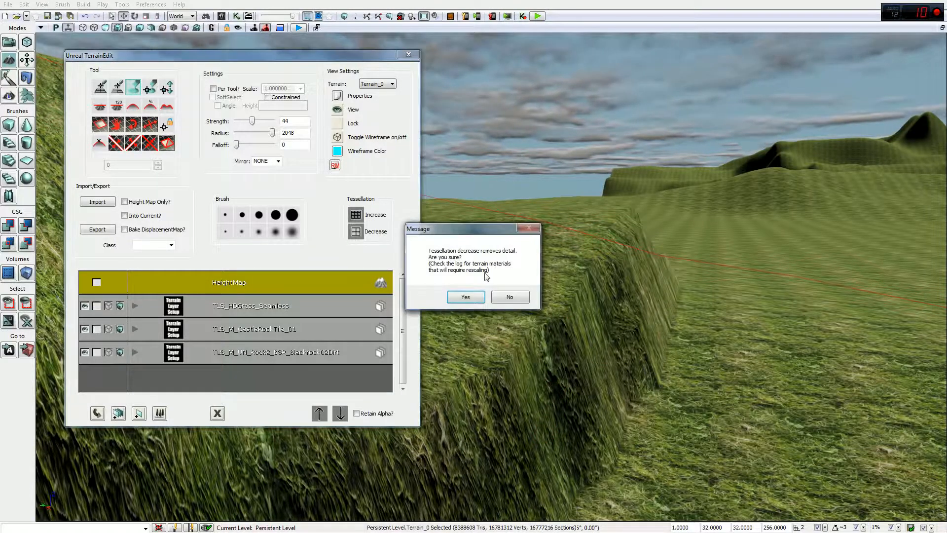
left_click(466, 297)
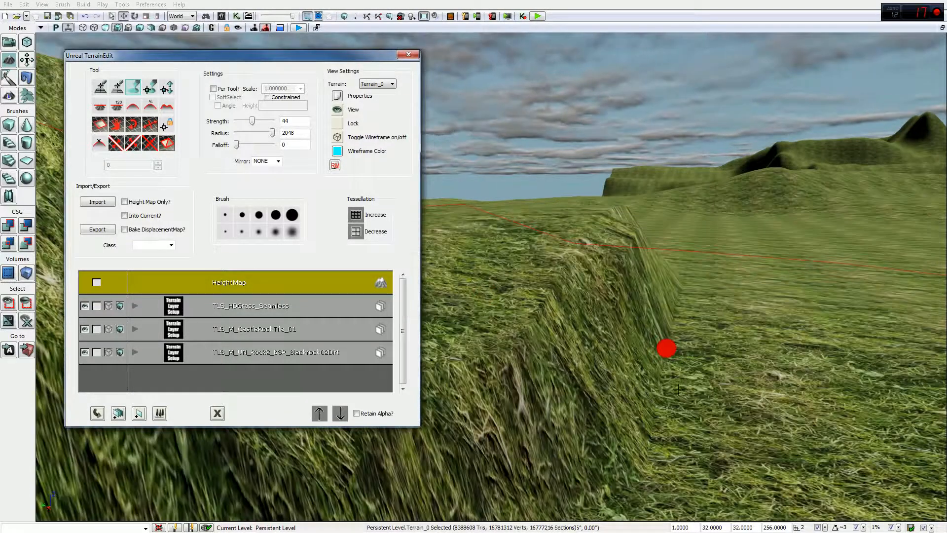
left_click(366, 232)
left_click(465, 296)
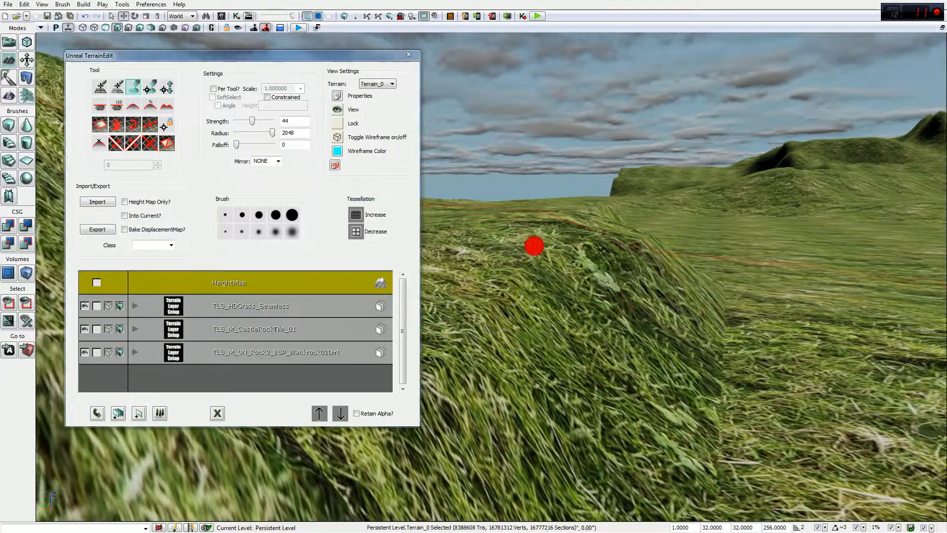
mouse_move(534, 245)
left_mouse_down()
mouse_move(447, 296)
mouse_move(440, 313)
mouse_move(432, 271)
mouse_move(439, 274)
mouse_move(423, 313)
left_mouse_up()
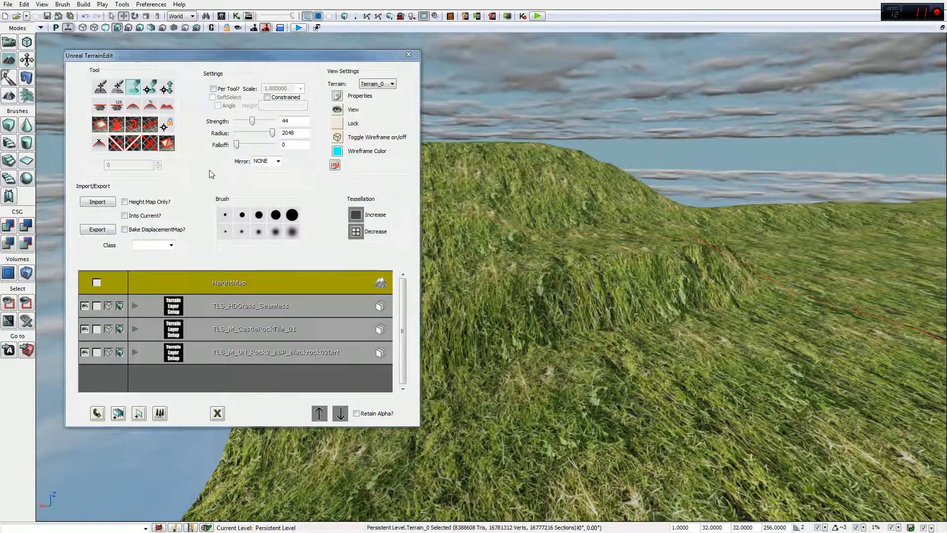
Step: Reposition the terrain editing window and turn the view to reveal the hill and ridge
left_click_drag(207, 61, 188, 53)
right_click_drag(565, 227, 811, 82)
right_click_drag(346, 296, 400, 266)
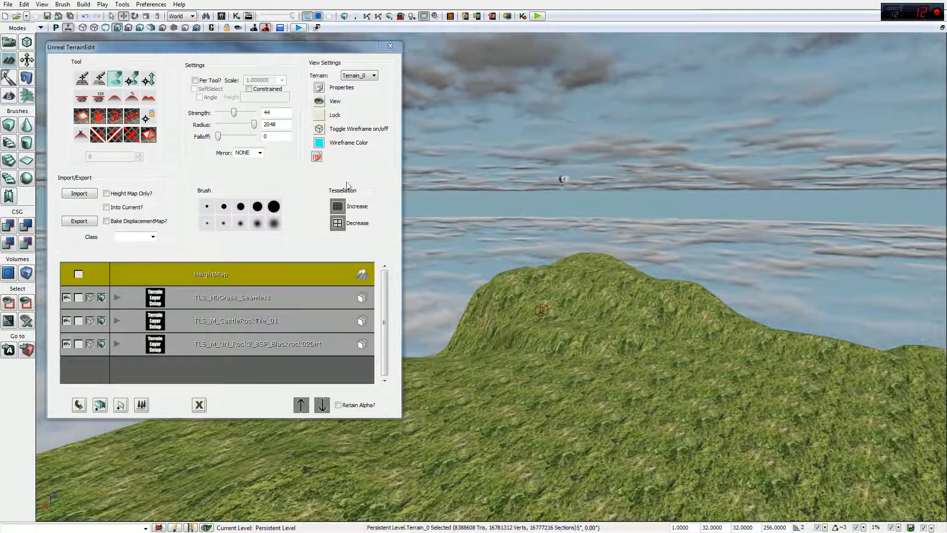
mouse_move(603, 292)
right_mouse_down()
mouse_move(503, 311)
mouse_move(40, 299)
mouse_move(603, 296)
right_mouse_up()
right_click_drag(537, 236, 312, 221)
Step: Try several brush presets, settling on the soft brush with radius 64 and falloff 128
left_click(274, 207)
right_click_drag(691, 340, 820, 380)
left_click(273, 223)
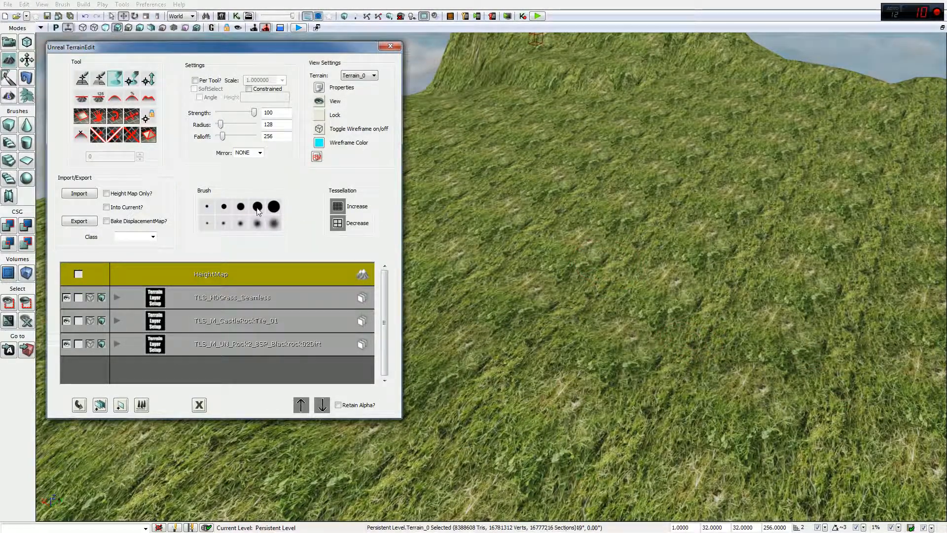
left_click(257, 208)
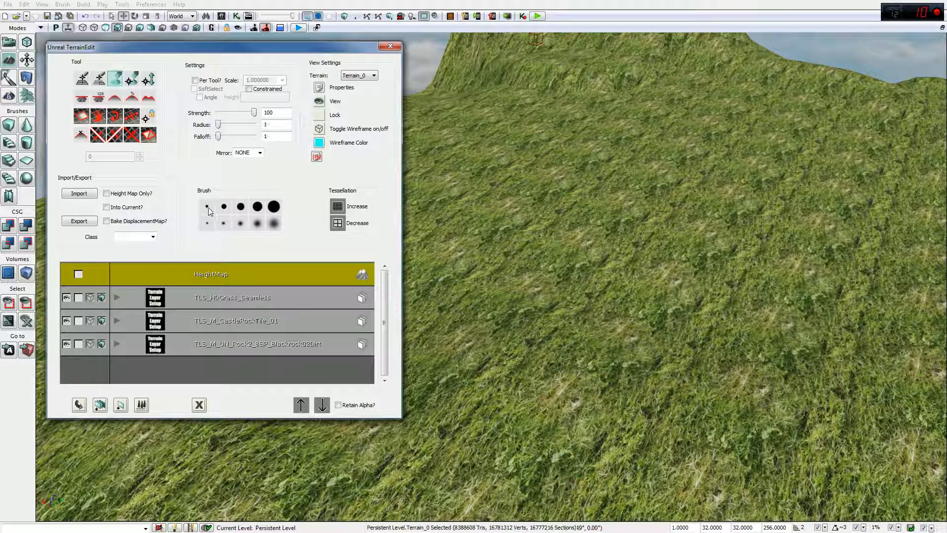
left_click(274, 224)
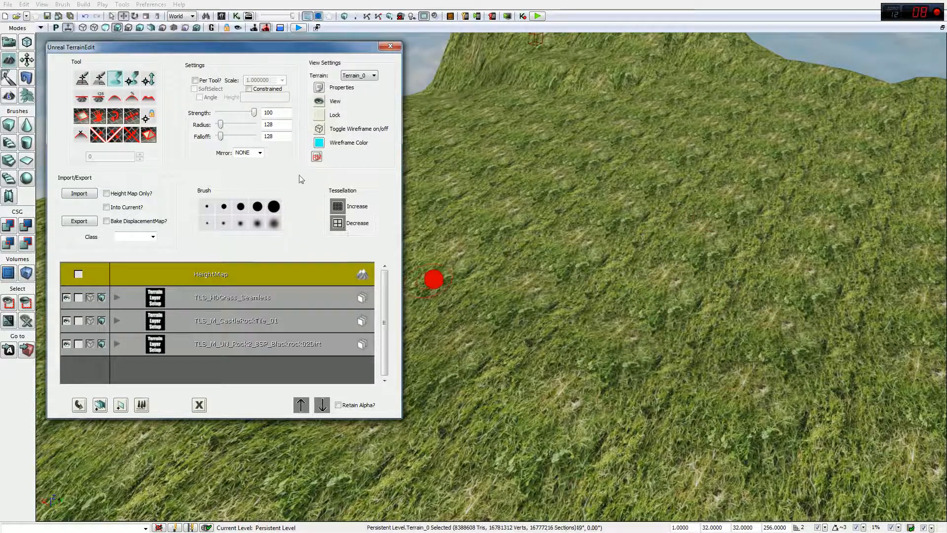
left_click(258, 225)
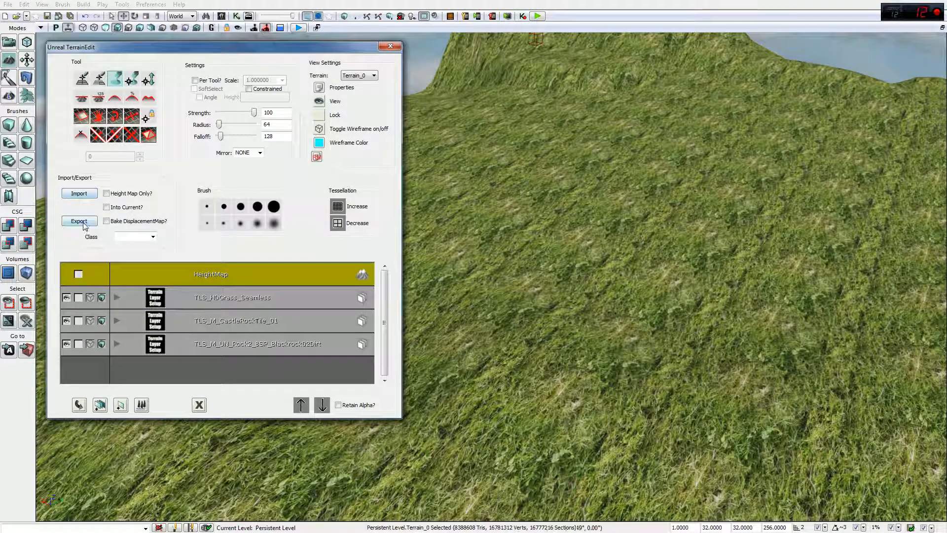
right_click_drag(609, 229, 619, 155)
mouse_move(774, 457)
left_mouse_down()
mouse_move(715, 418)
mouse_move(635, 408)
mouse_move(726, 372)
mouse_move(711, 382)
mouse_move(808, 400)
left_mouse_up()
Step: Open the Content Browser, clear the grass search and go back to the six terrain assets
left_click(222, 16)
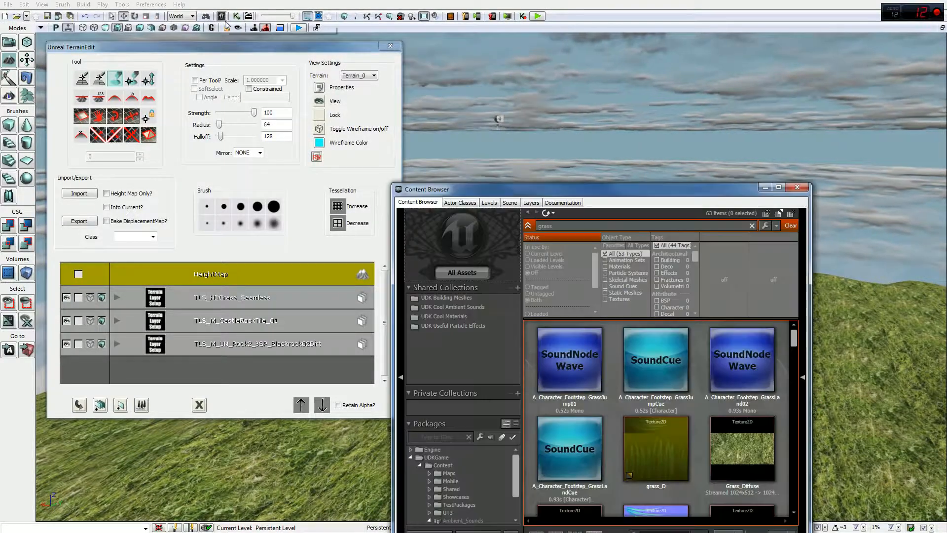
left_click(528, 212)
left_click_drag(563, 193, 489, 41)
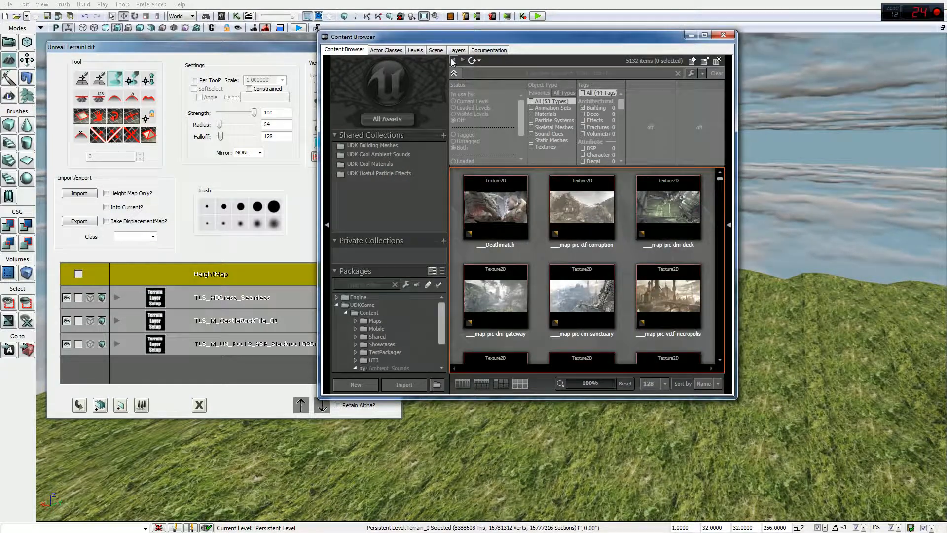
left_click(452, 59)
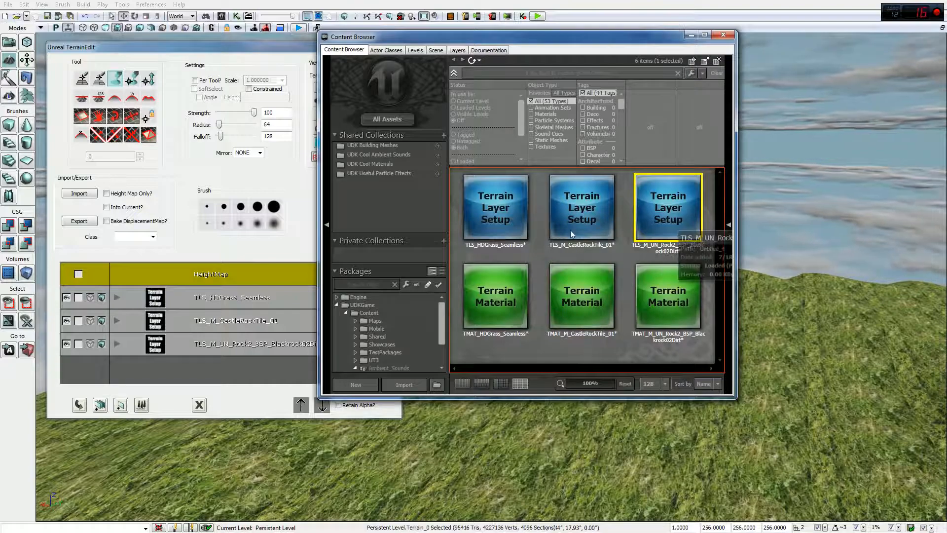
Step: Minimize the Content Browser to look over the grassy hill, then restore it
left_click(691, 35)
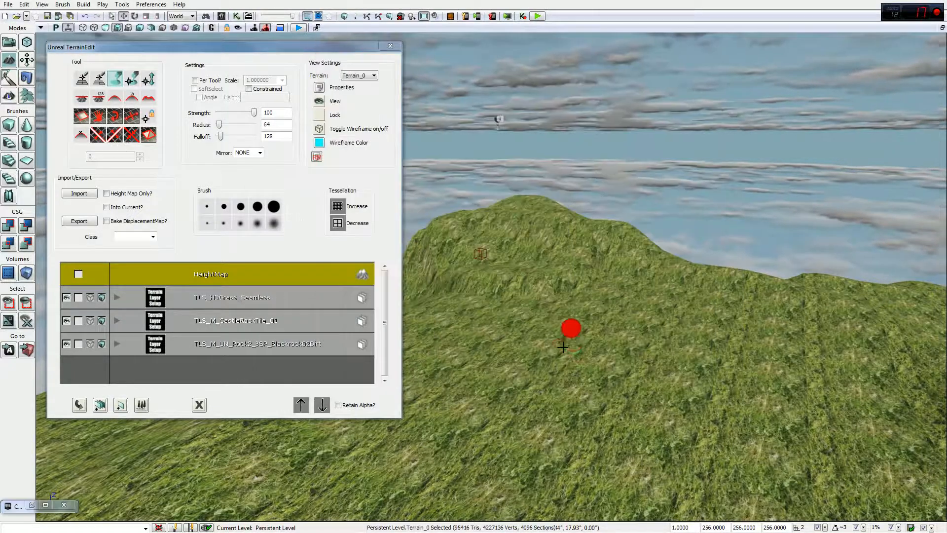
left_click_drag(493, 119, 513, 94)
left_click_drag(740, 370, 563, 349)
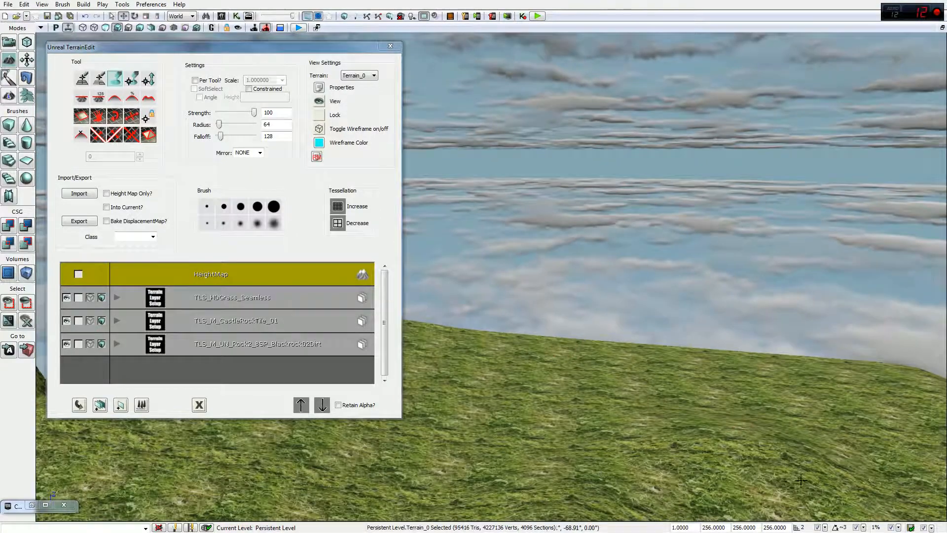
left_click_drag(751, 514, 570, 450)
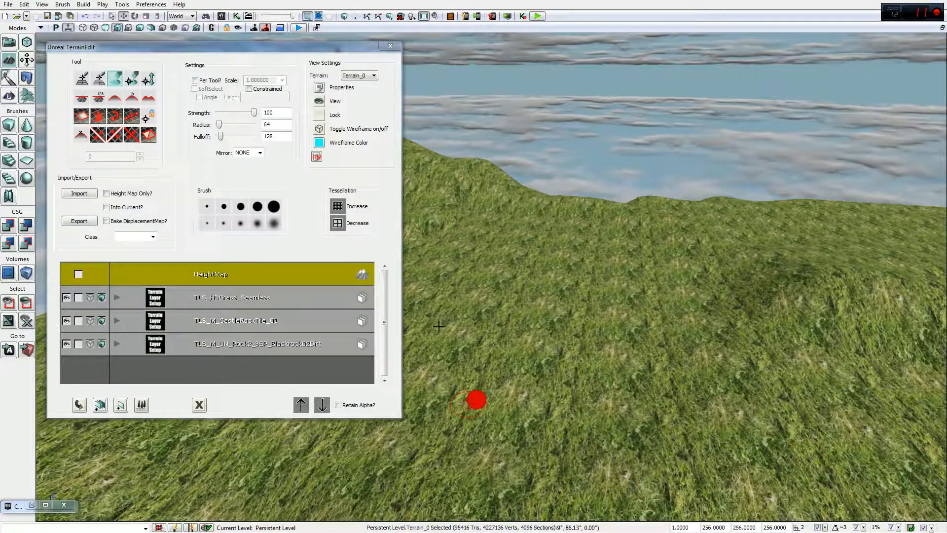
left_click_drag(497, 281, 693, 340)
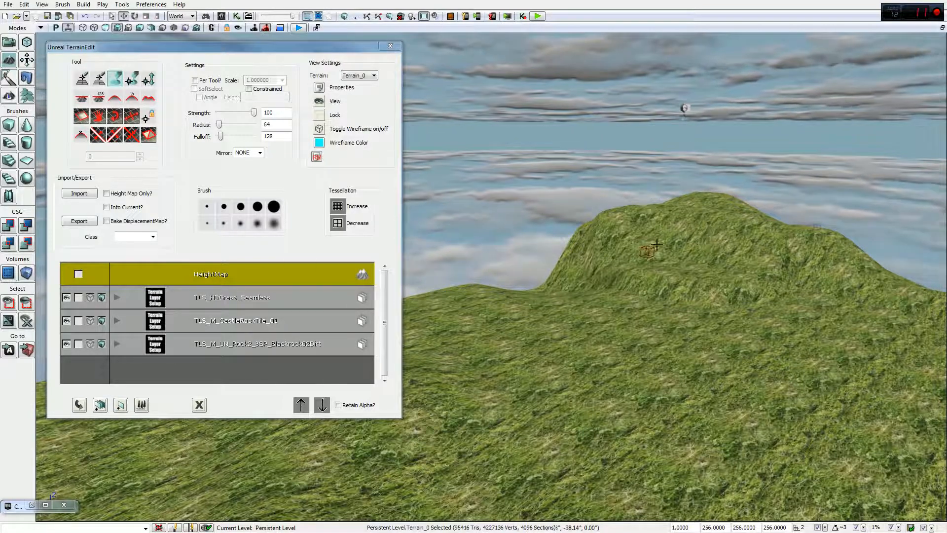
left_click(45, 505)
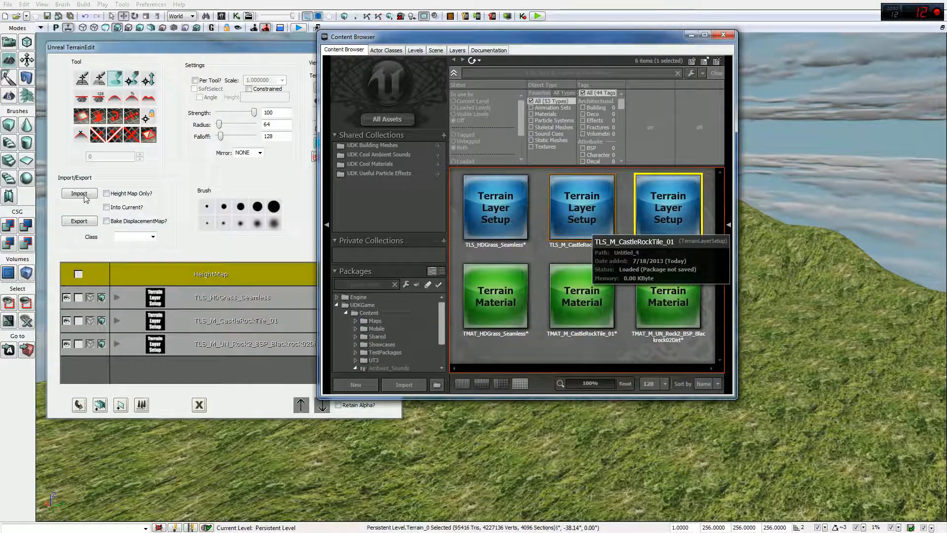
Step: Minimize the Content Browser and check Terrain_0's Num Patches X and Y in its properties
left_click(691, 35)
left_click(316, 88)
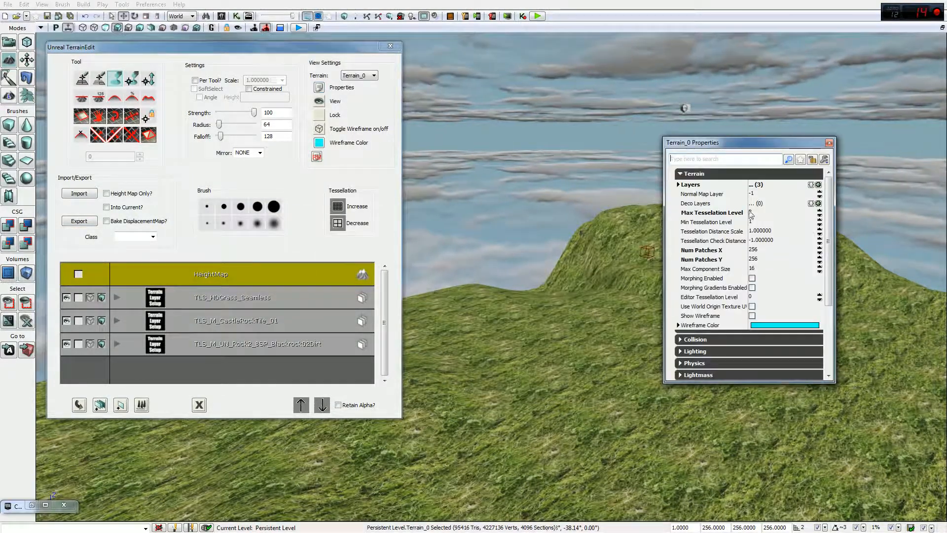
left_click_drag(830, 200, 828, 265)
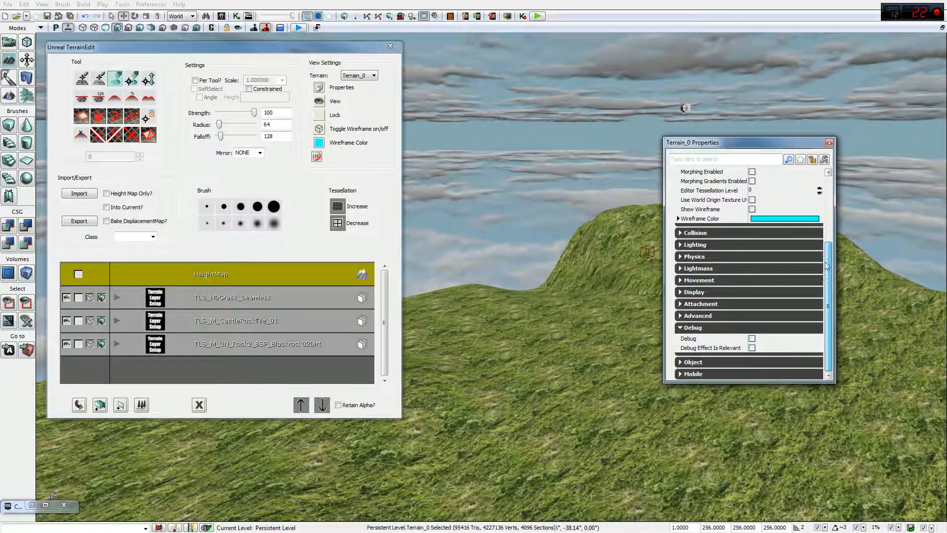
scroll(820, 277, "up", 6)
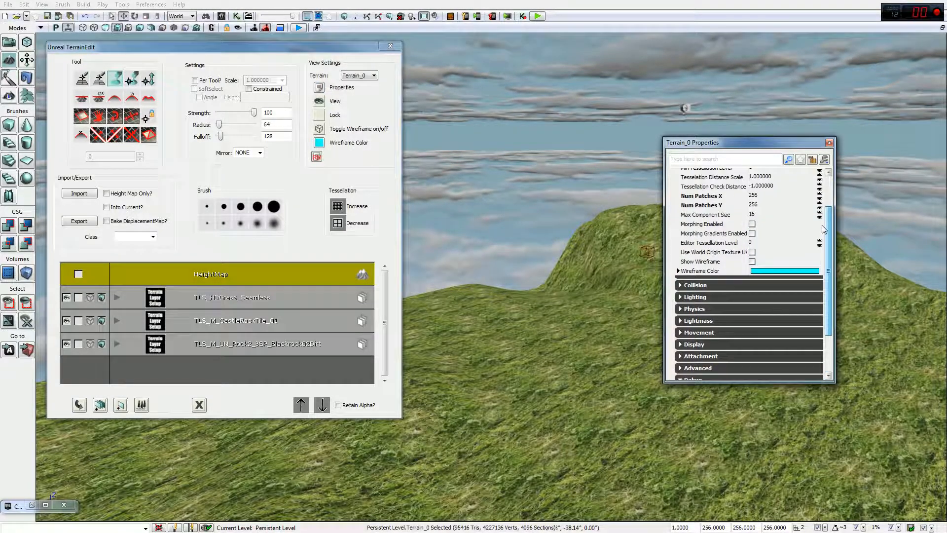
scroll(820, 209, "up", 2)
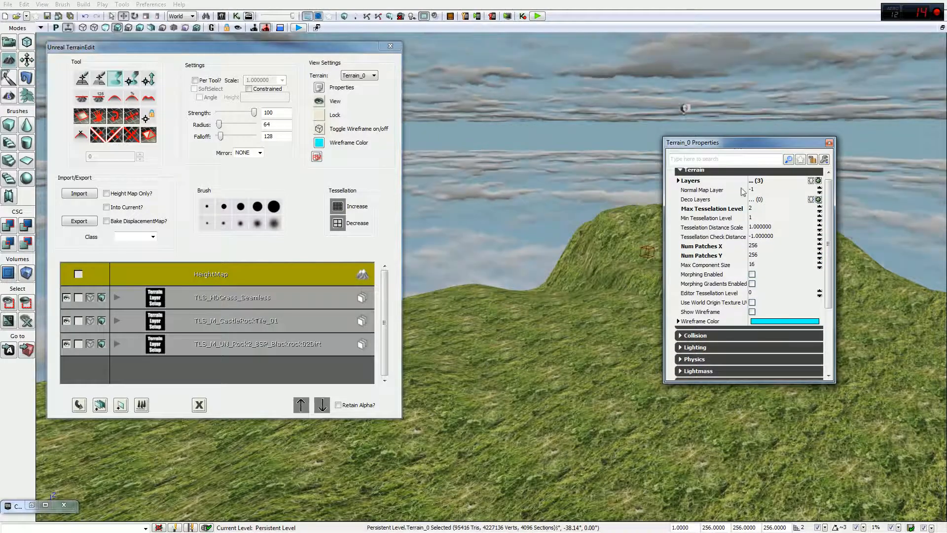
left_click(754, 246)
left_click(755, 255)
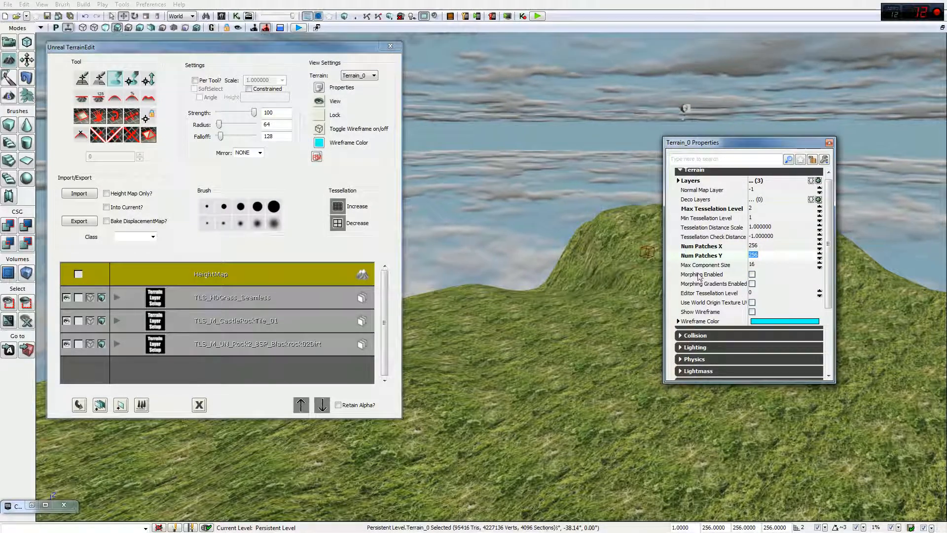
Step: Inspect the Layers, Movement, Lightmass, Physics, Lighting and Collision property categories
left_click(679, 180)
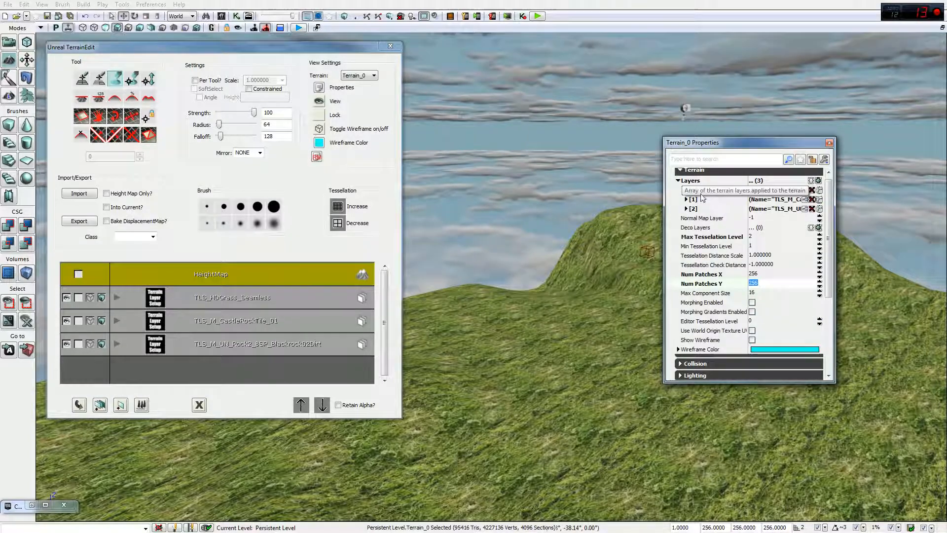
left_click(679, 180)
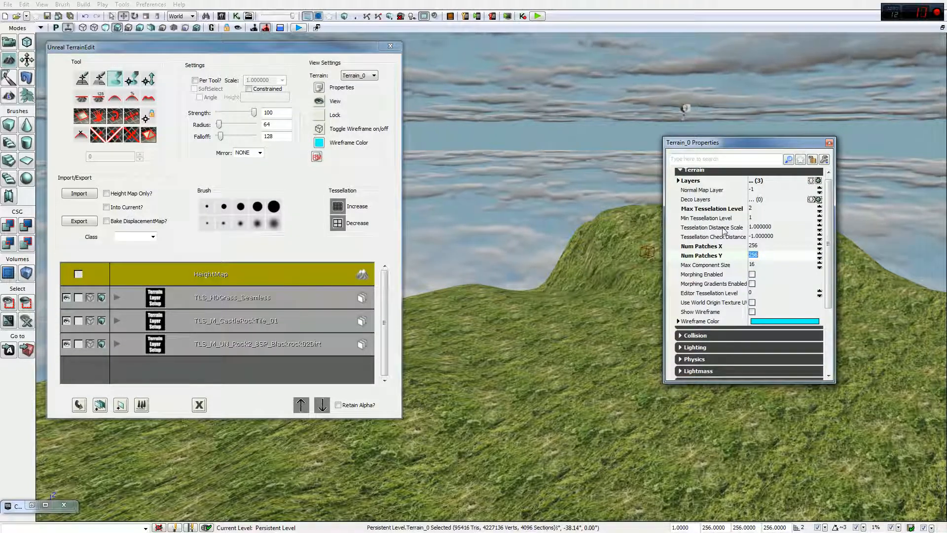
left_click_drag(833, 223, 820, 296)
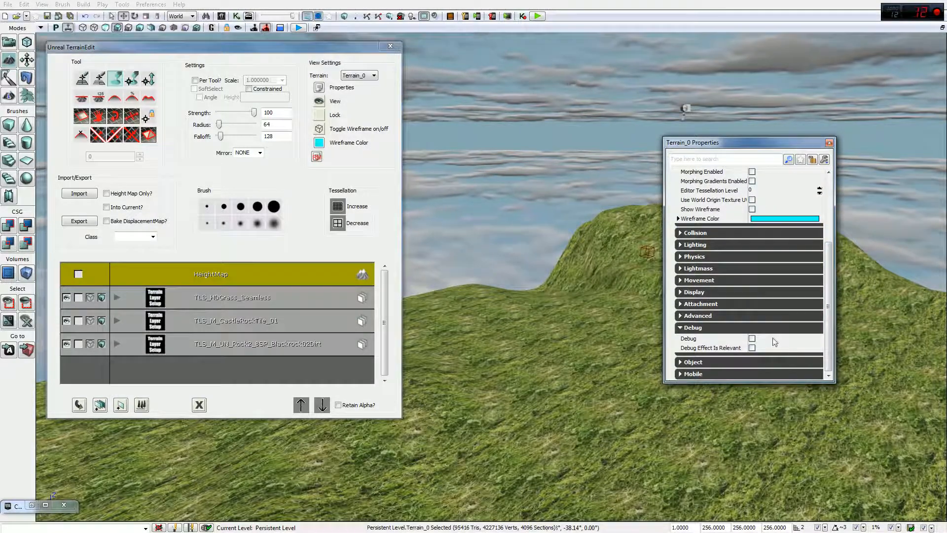
left_click(690, 281)
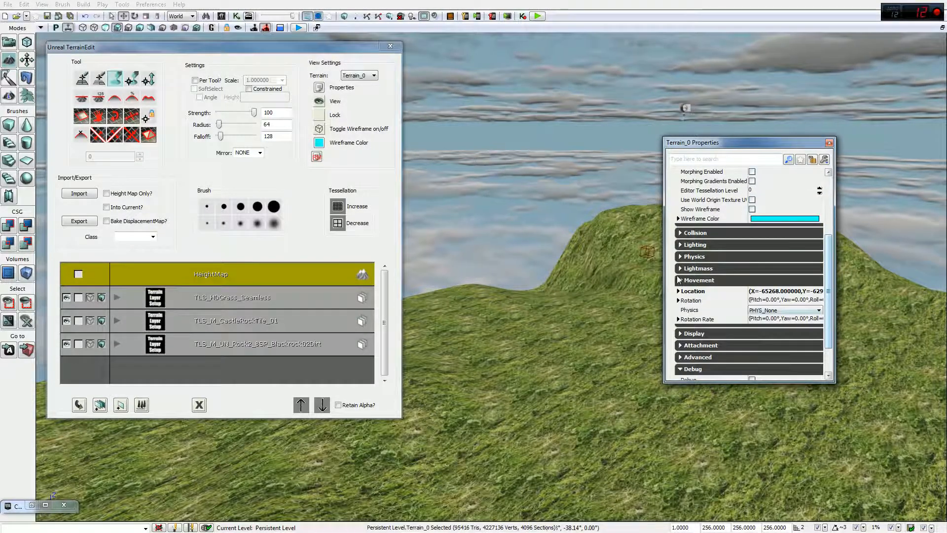
left_click(700, 282)
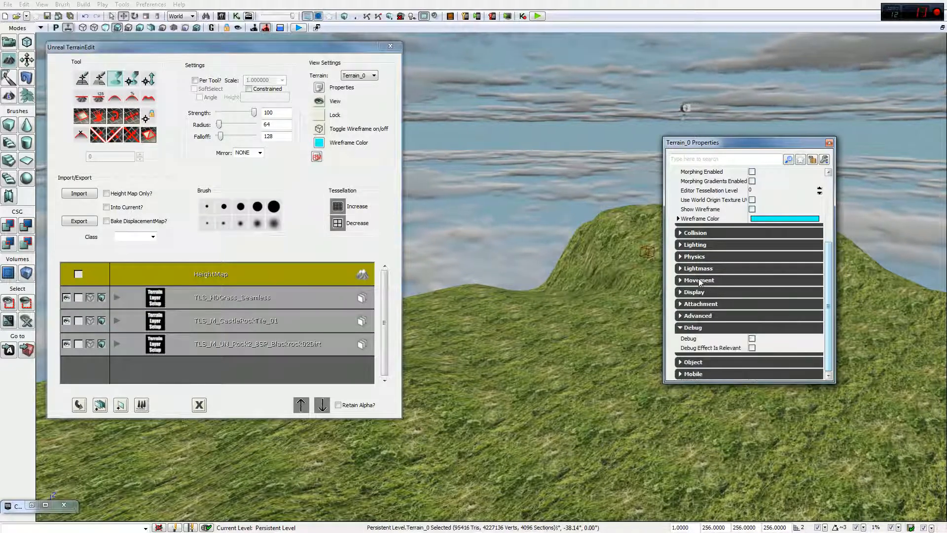
left_click(703, 268)
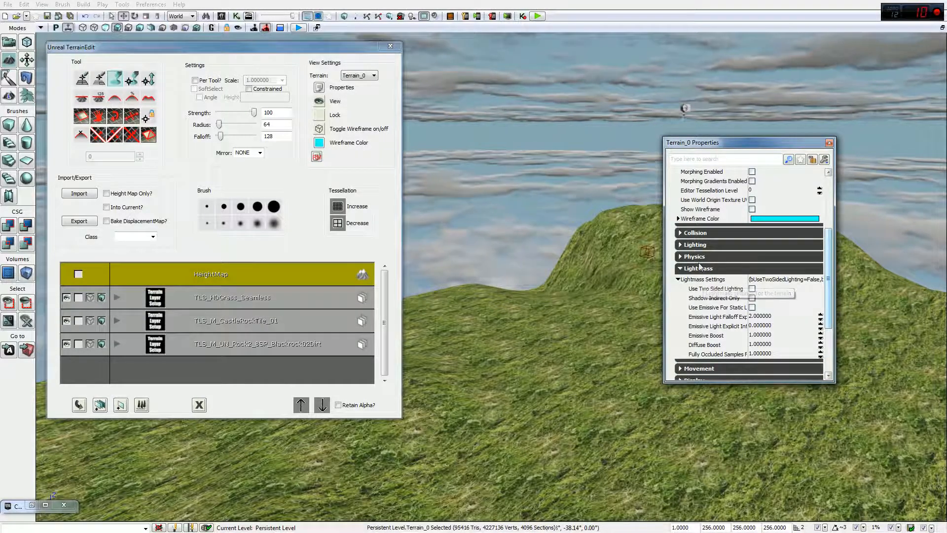
left_click(696, 257)
left_click(700, 246)
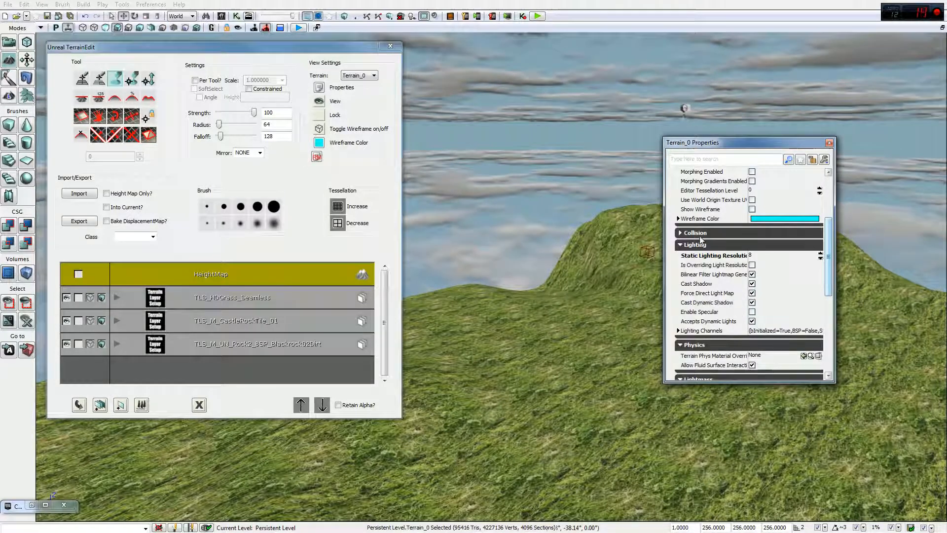
left_click(711, 234)
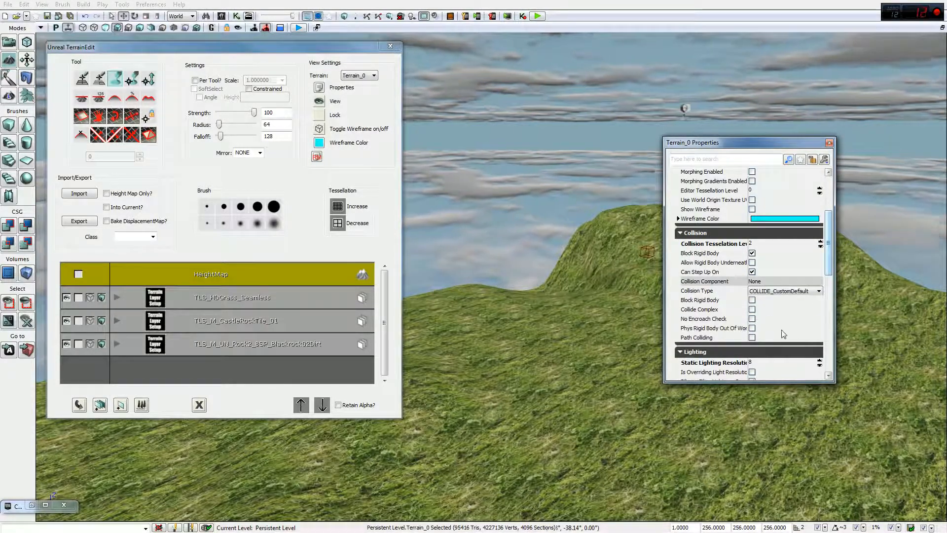
left_click_drag(830, 278, 832, 239)
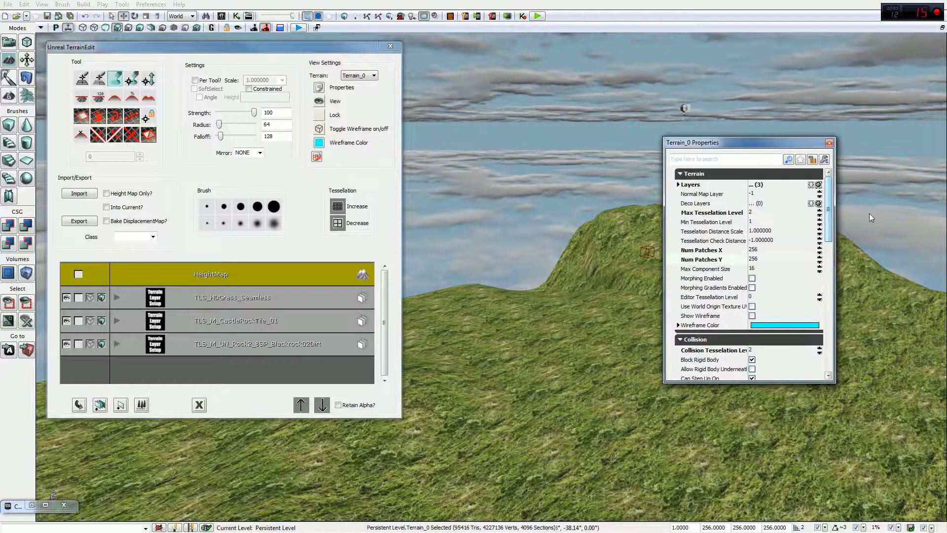
left_click_drag(829, 204, 829, 355)
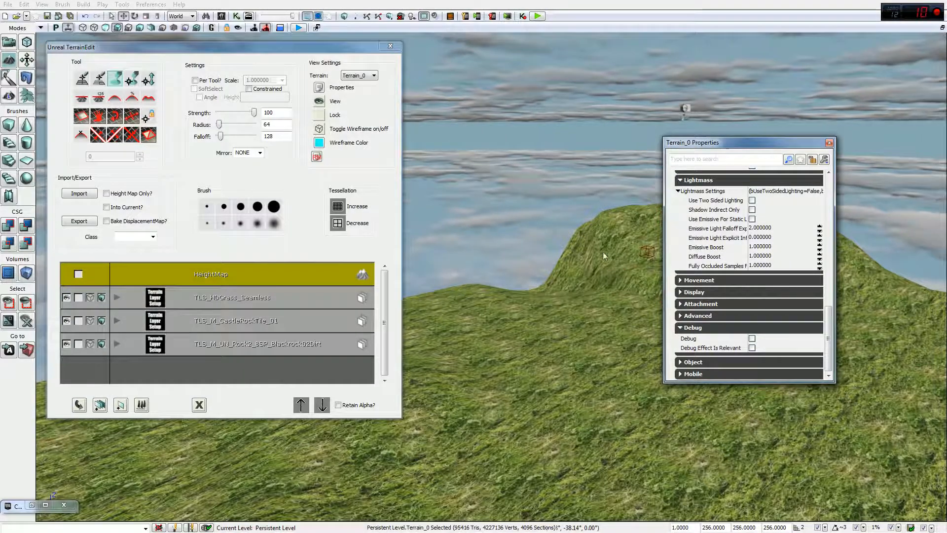
Step: Close the Terrain_0 Properties and terrain editing windows, leaving the hill in view
left_click(829, 143)
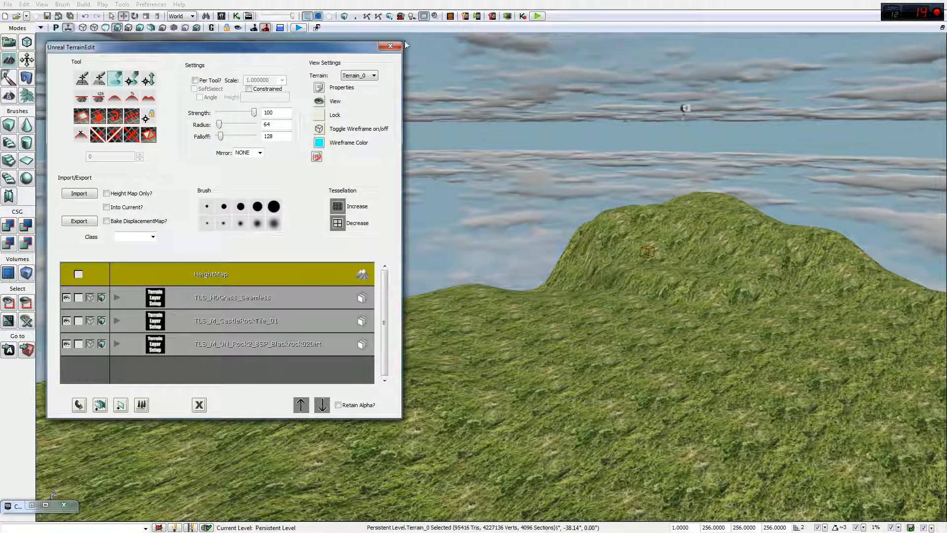
left_click(384, 47)
right_click_drag(512, 266, 578, 272)
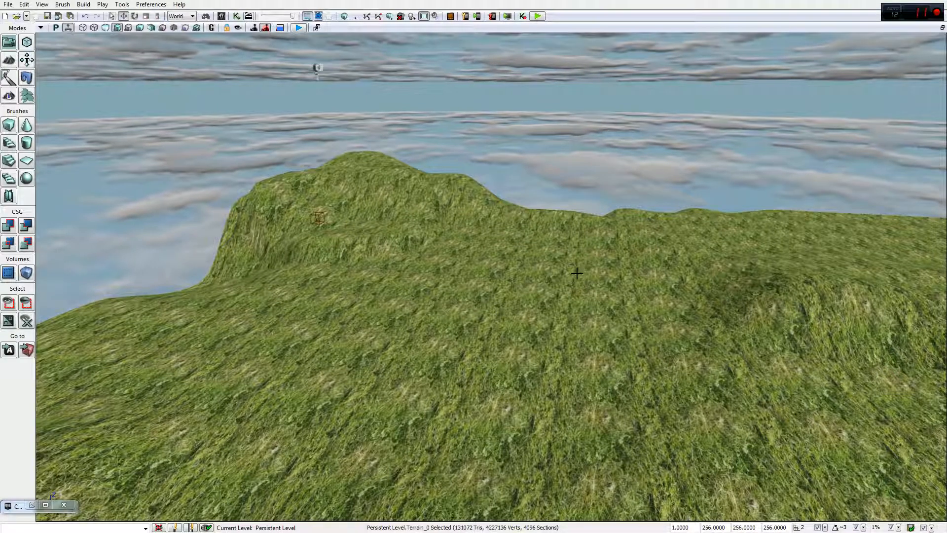